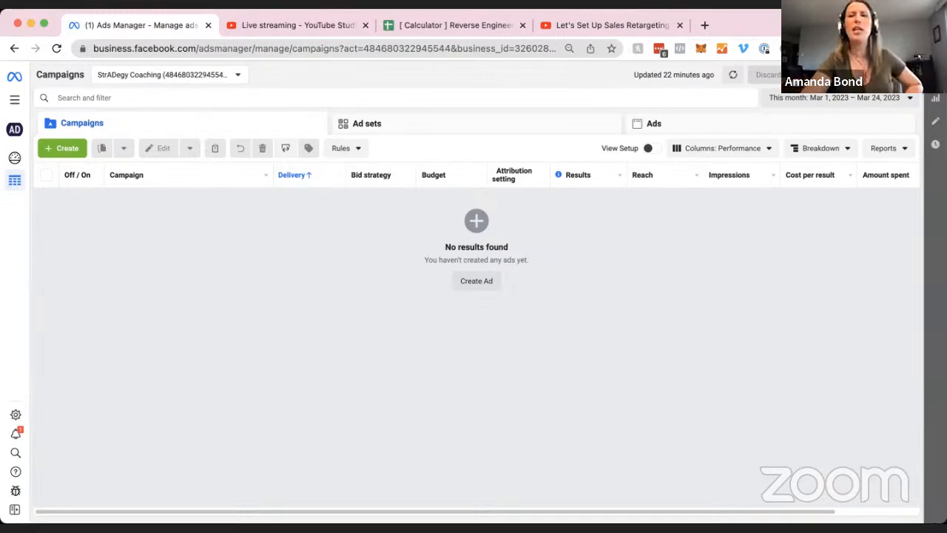
left_click(279, 26)
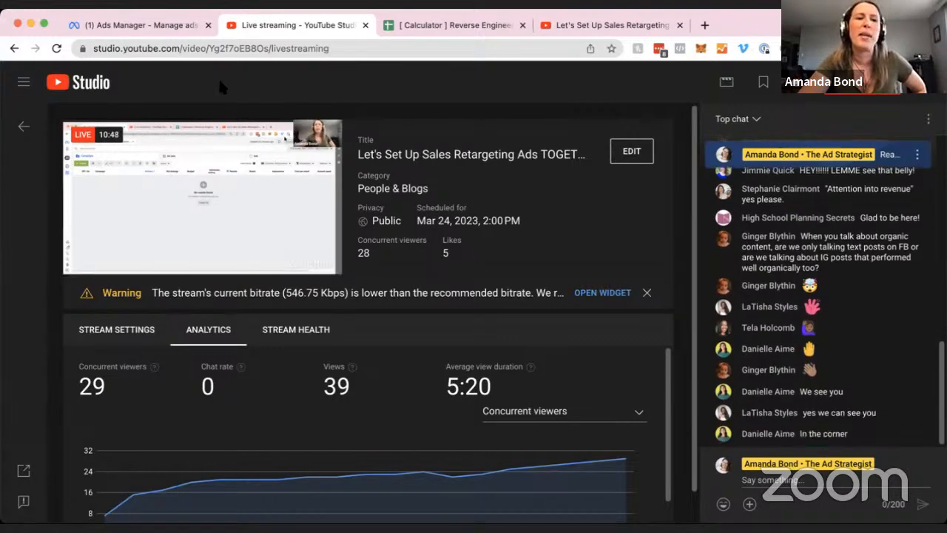
left_click(169, 23)
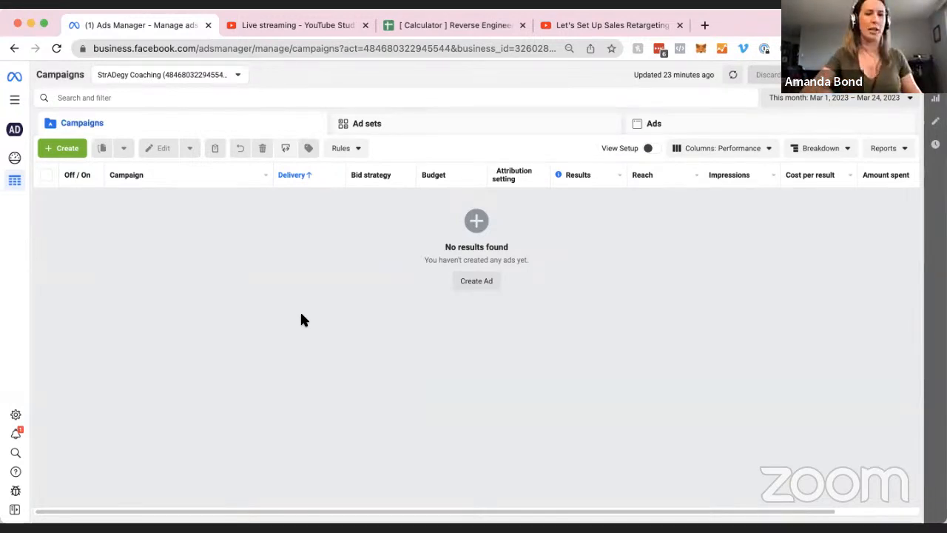
Start a new campaign with the Sales objective and expand the optional naming section.
left_click(73, 148)
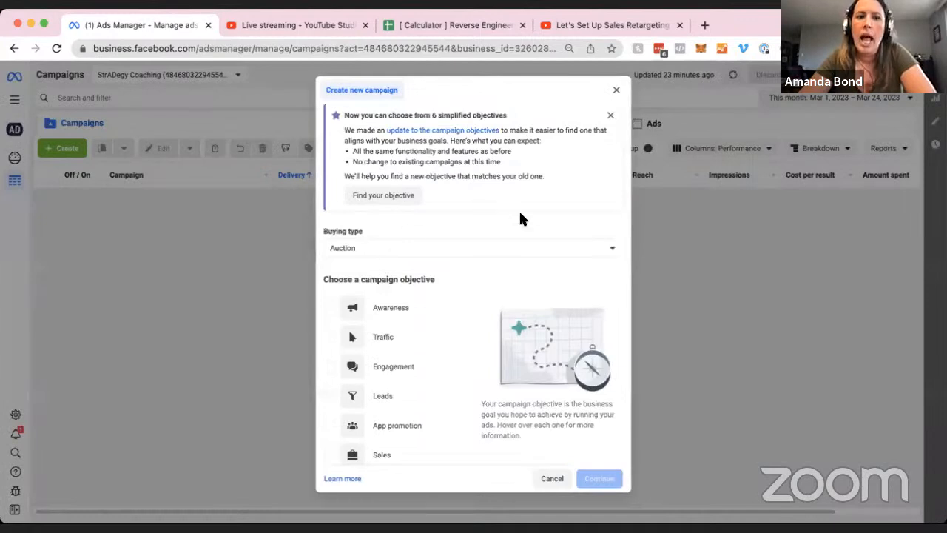
scroll(520, 218, "down", 1)
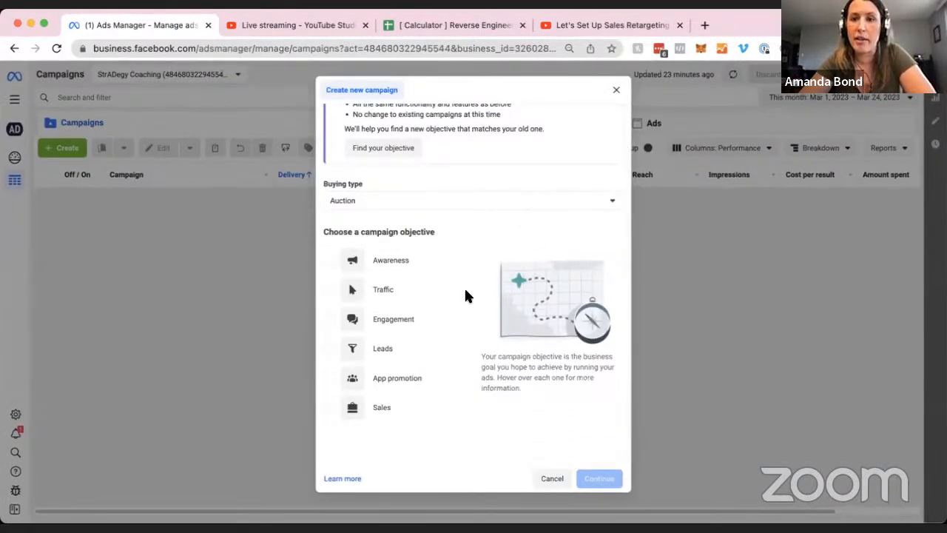
mouse_move(422, 413)
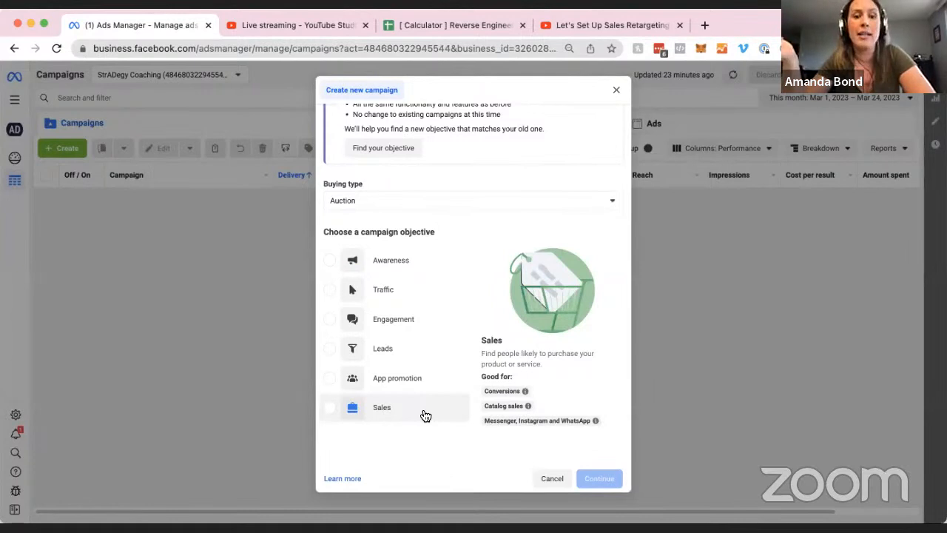
left_click(426, 414)
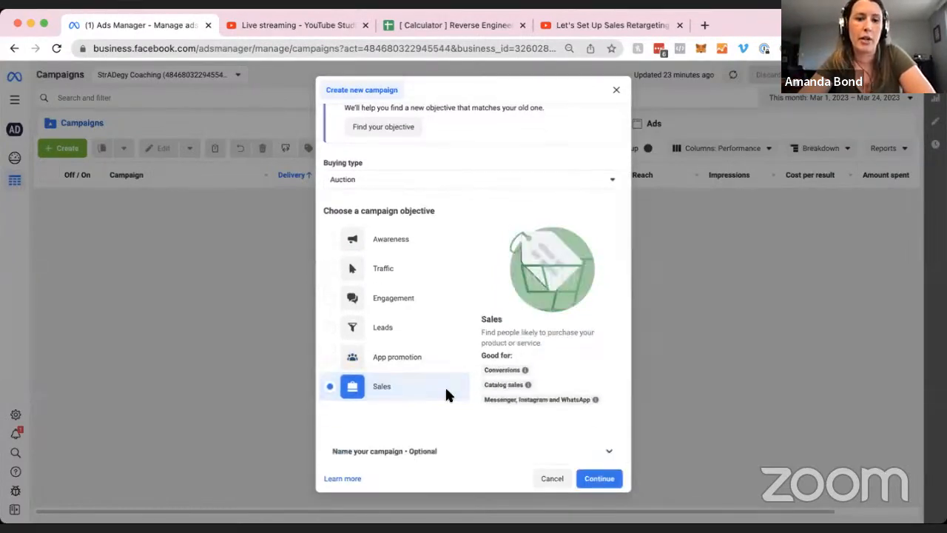
left_click(612, 456)
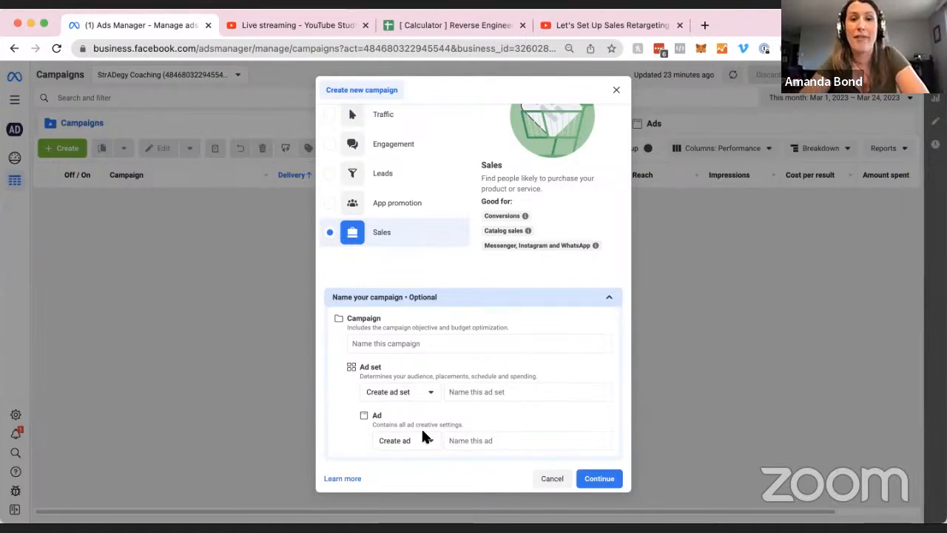
Enter '[TSS] Purchase' as the campaign name.
left_click(422, 342)
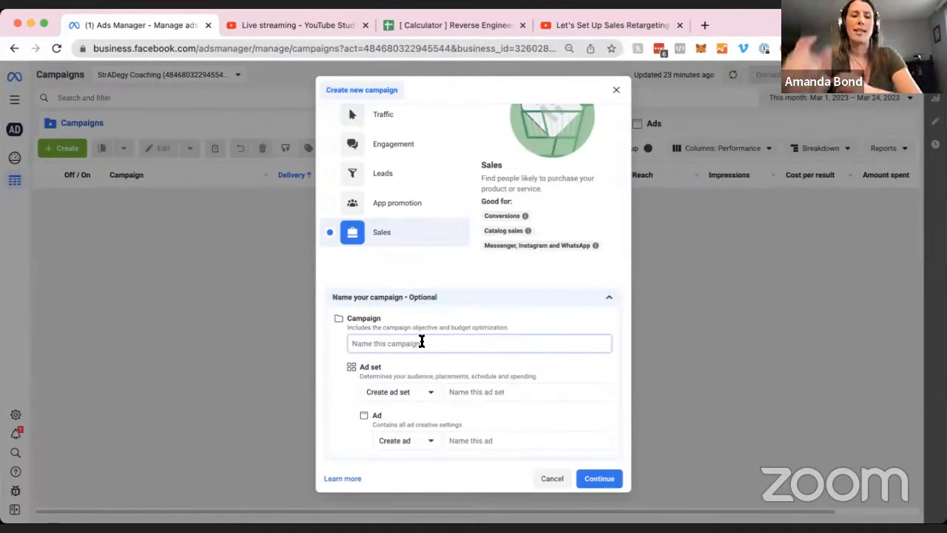
type("[TS")
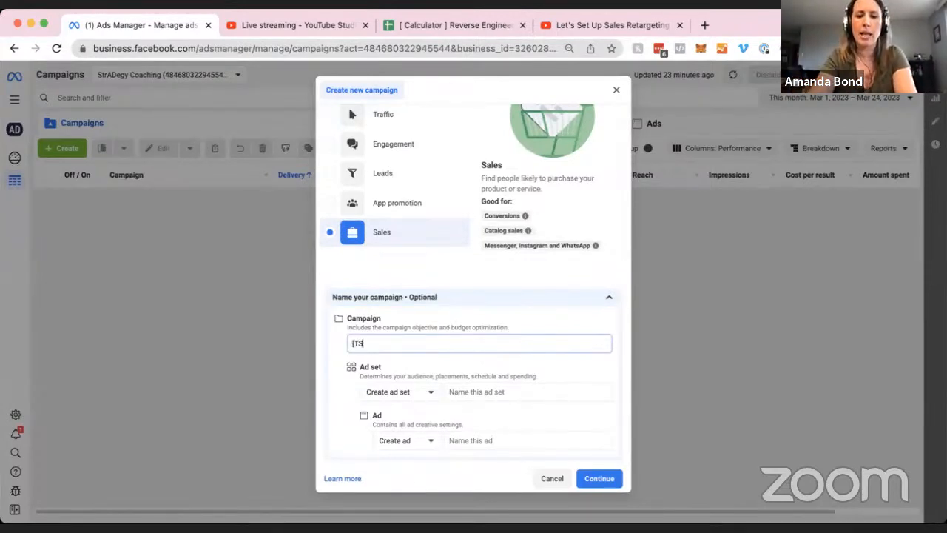
type("S]")
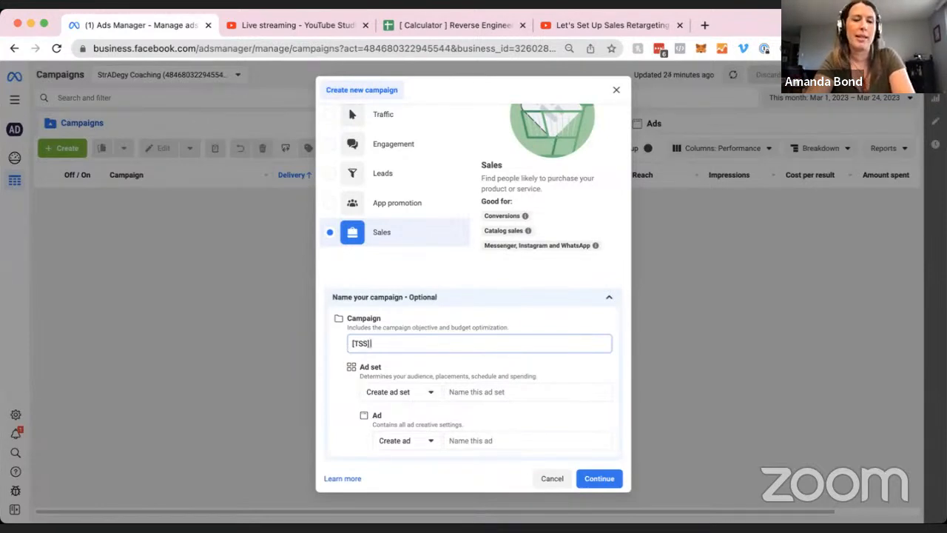
type(" Purchase")
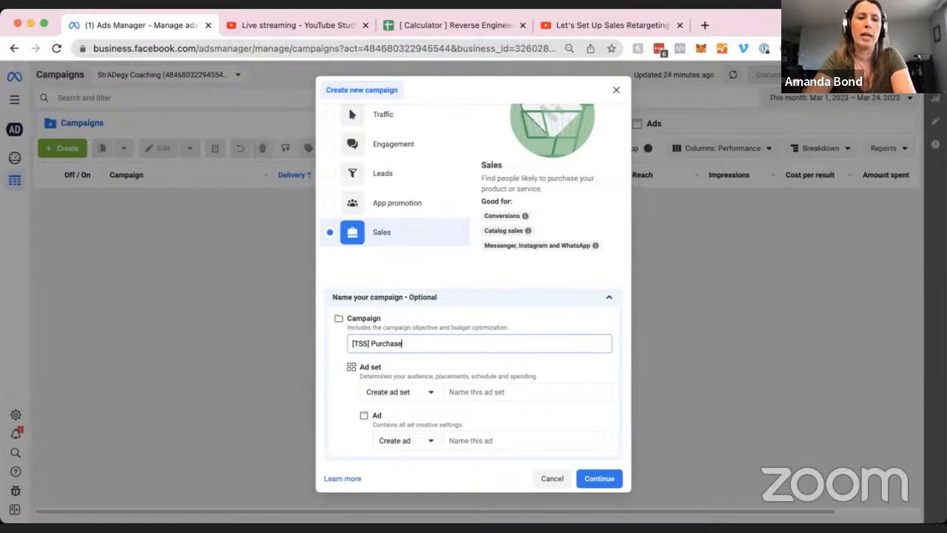
double_click(393, 343)
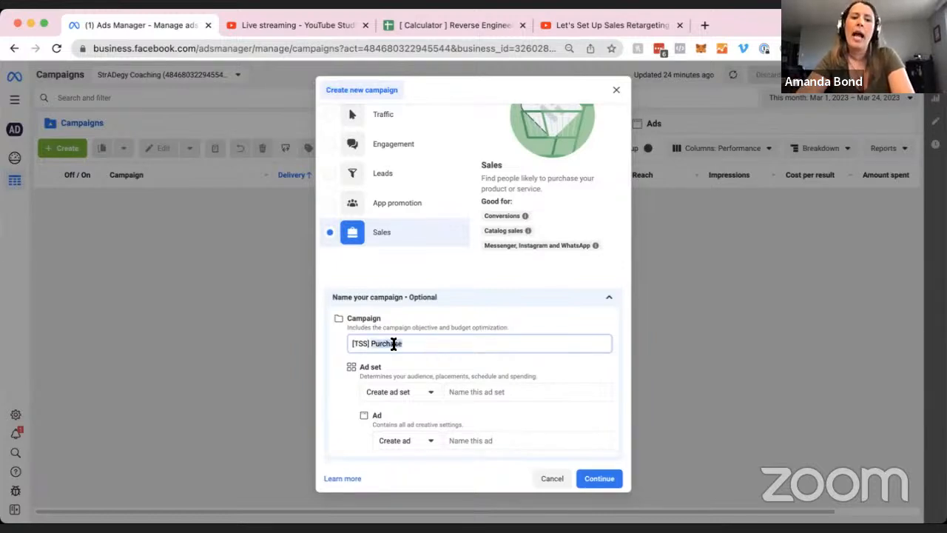
left_click(449, 347)
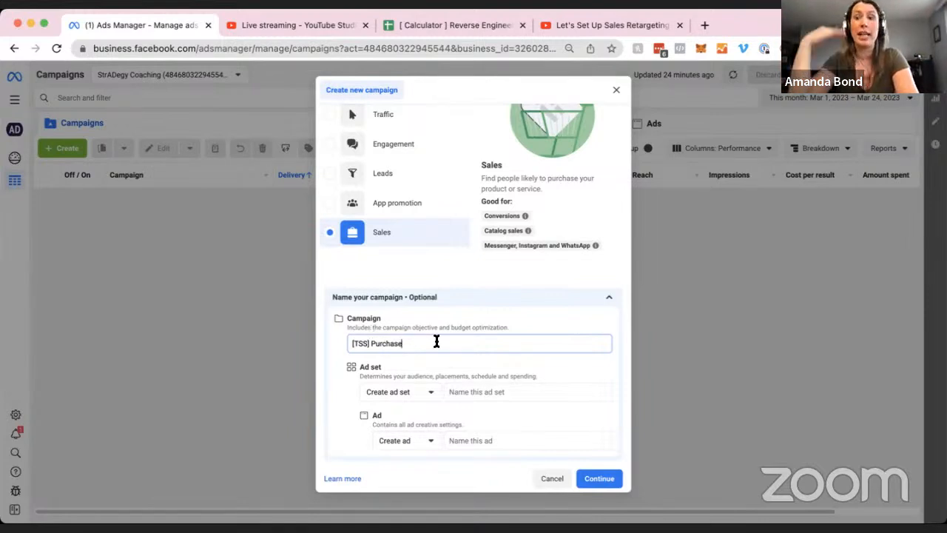
left_click(506, 391)
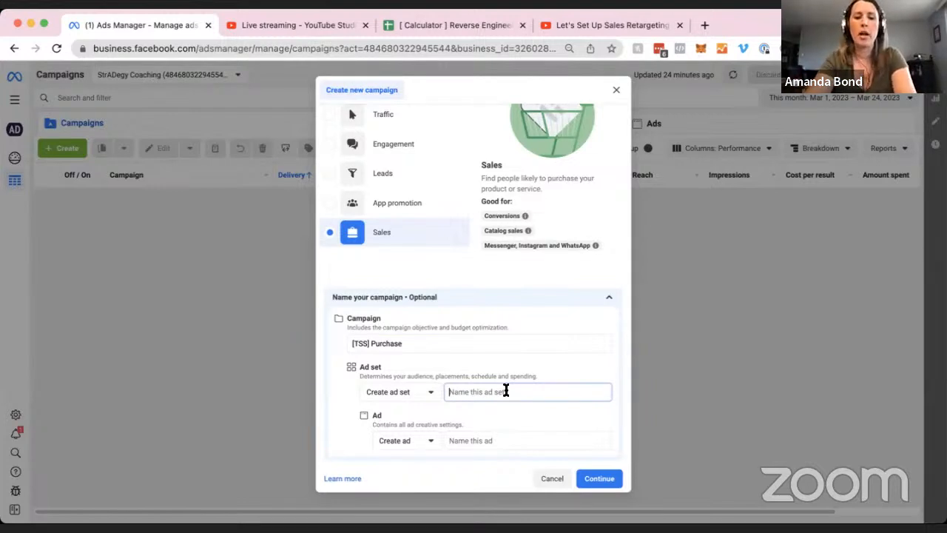
Enter the ad set name 'Warm (All): [TSS] Page View + [TSS] Leads + (TAS) FB Engagement'.
type("Wa")
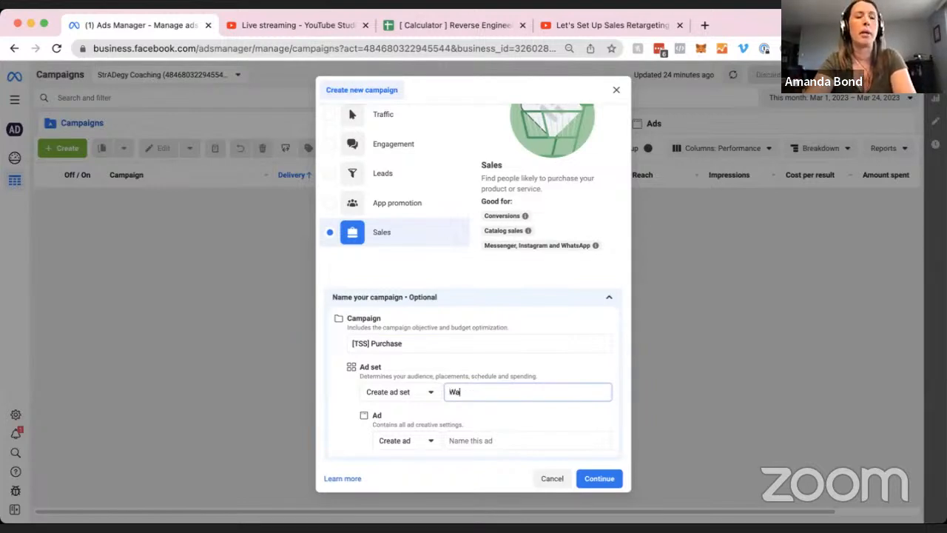
type("rm (")
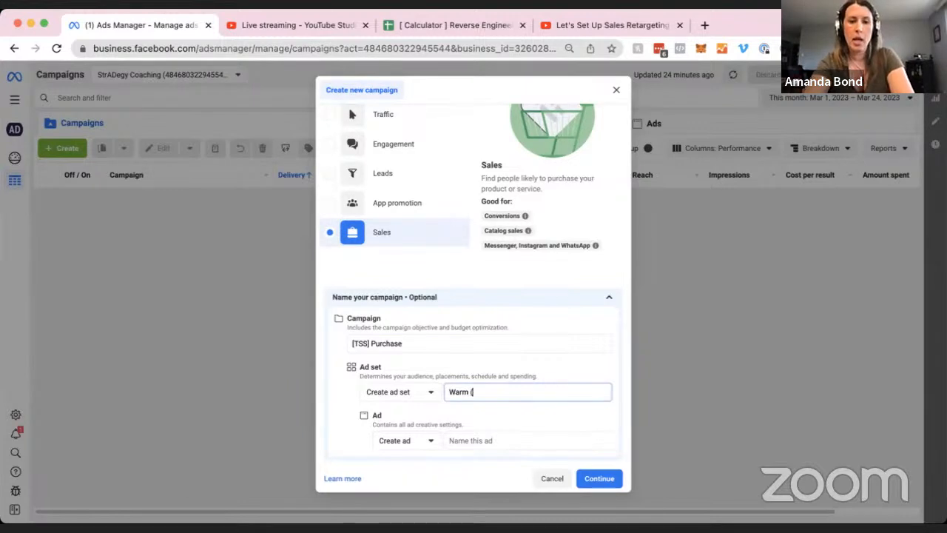
type("All)")
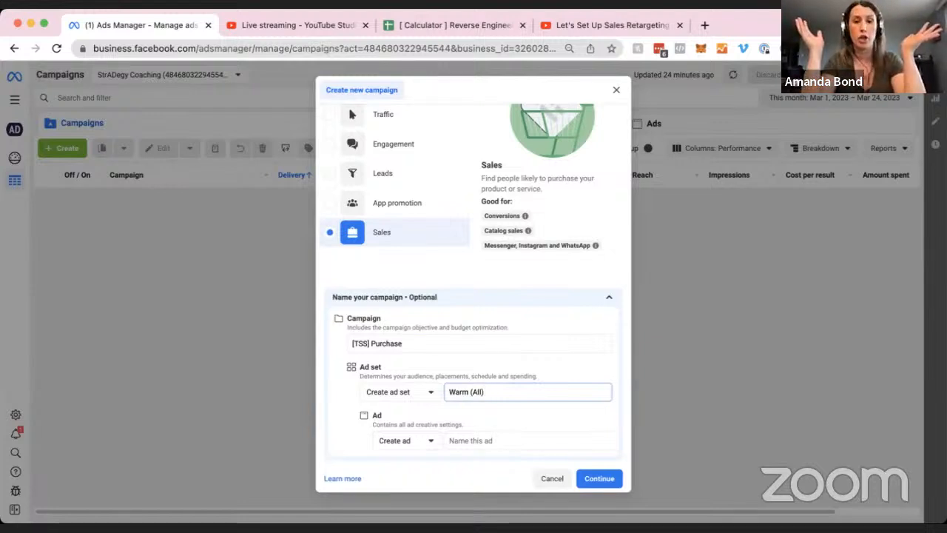
key("BackSpace")
type(":")
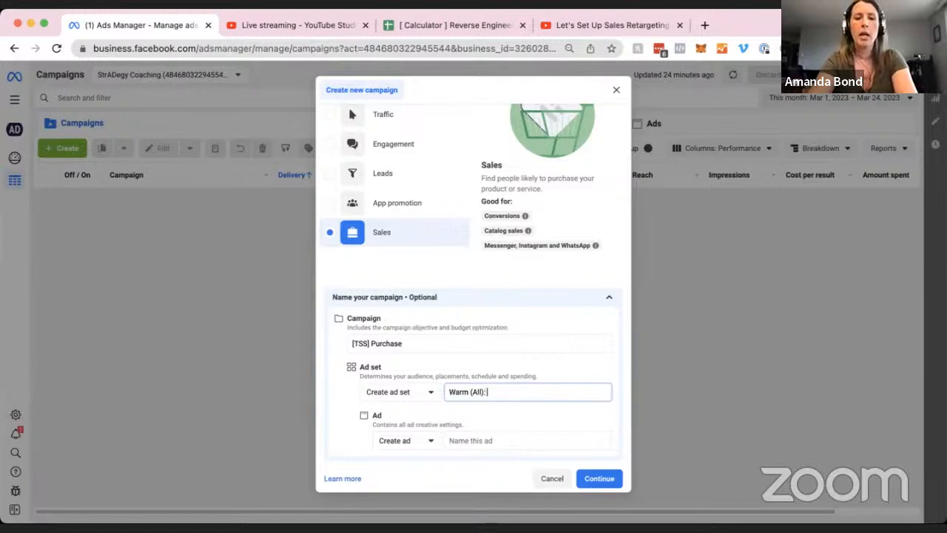
type(" [")
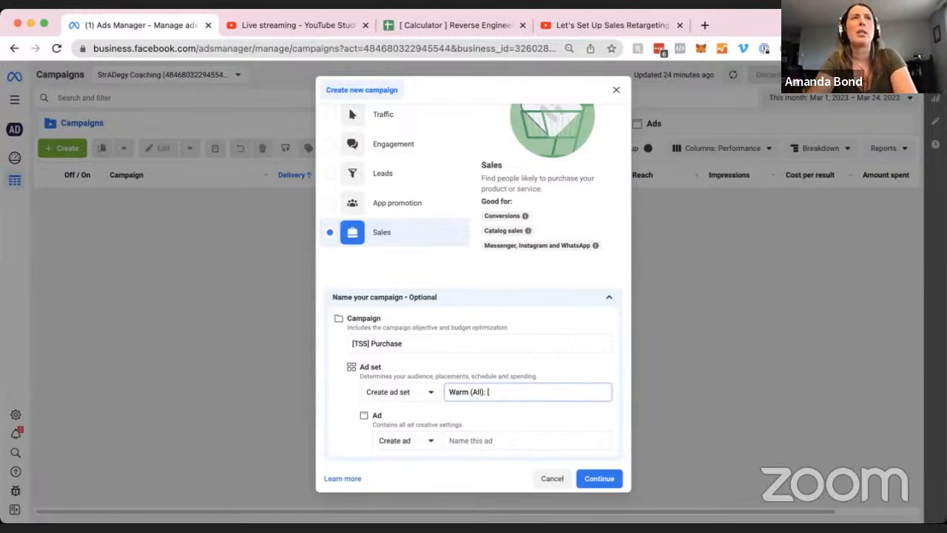
type("TSS")
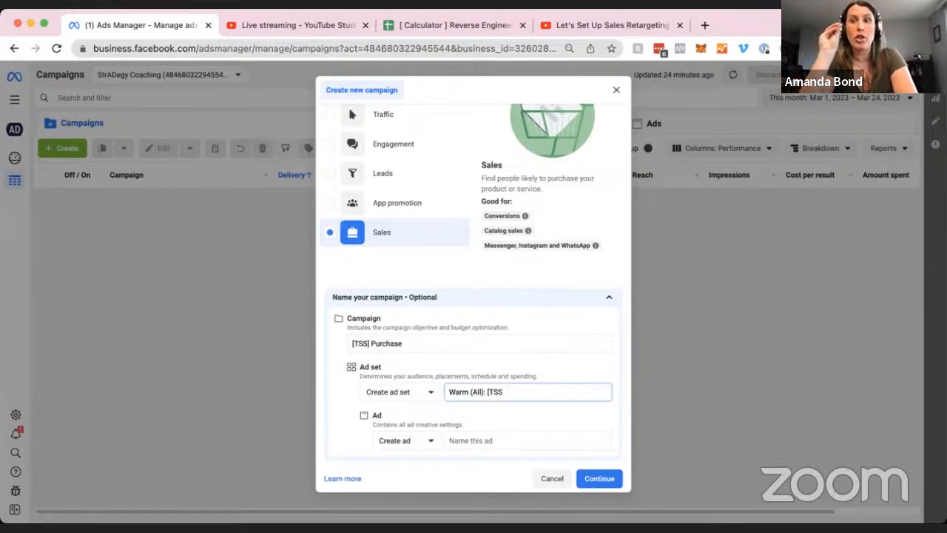
type("] ")
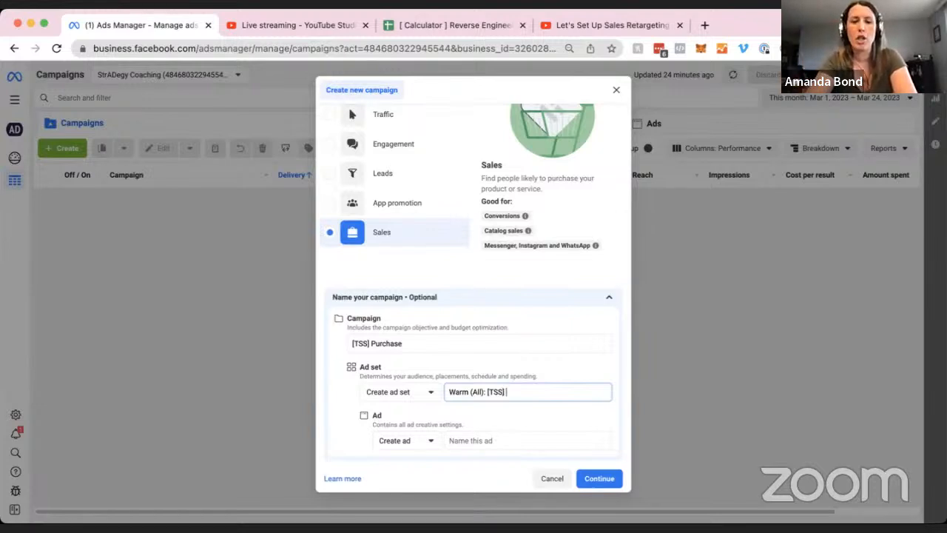
type("Page View")
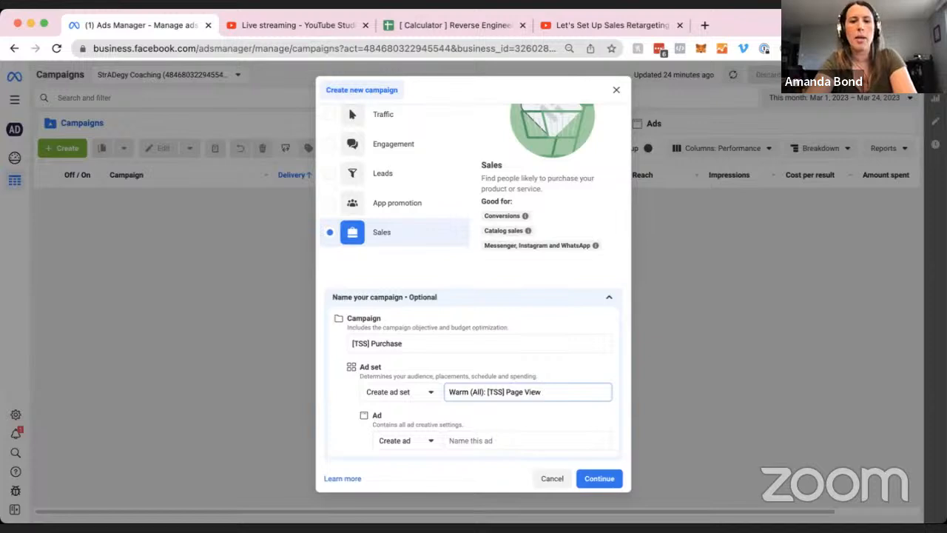
type(" + ")
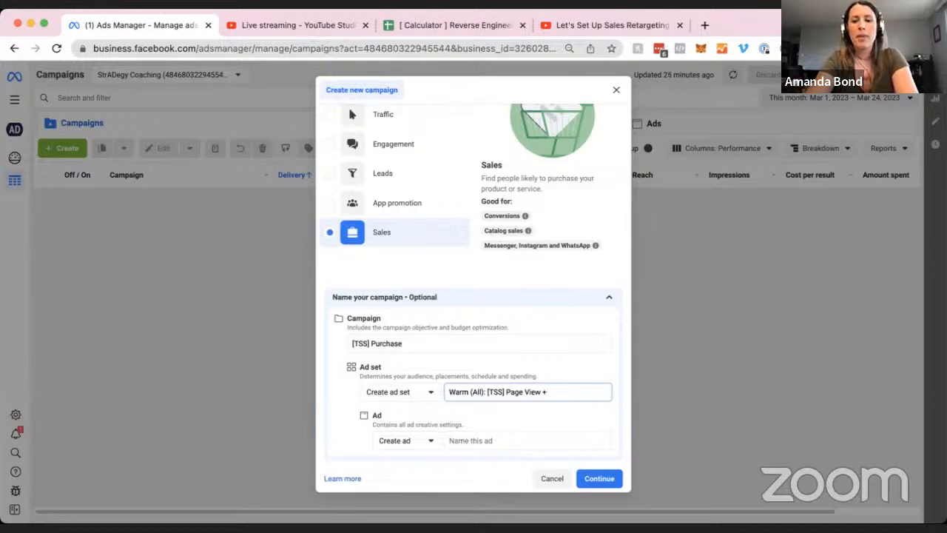
type("[TSS")
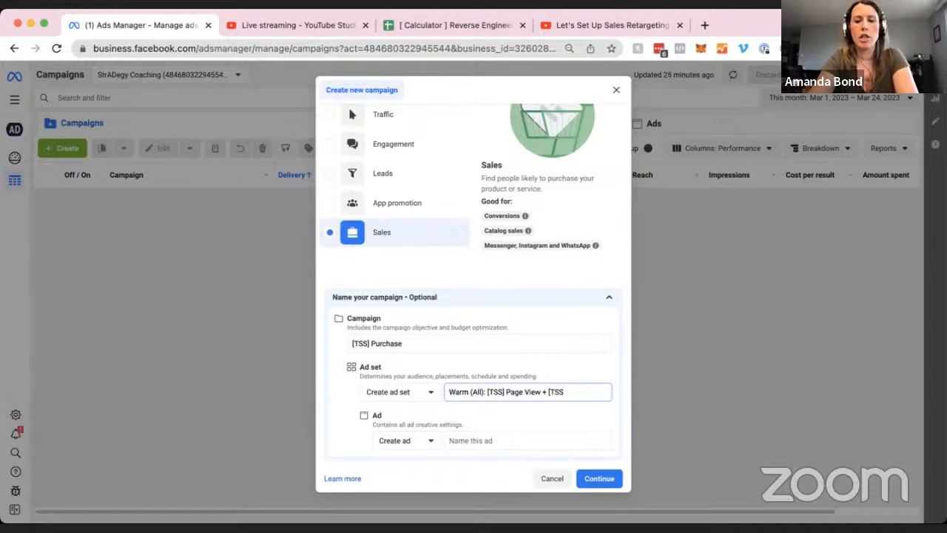
type("] Leads")
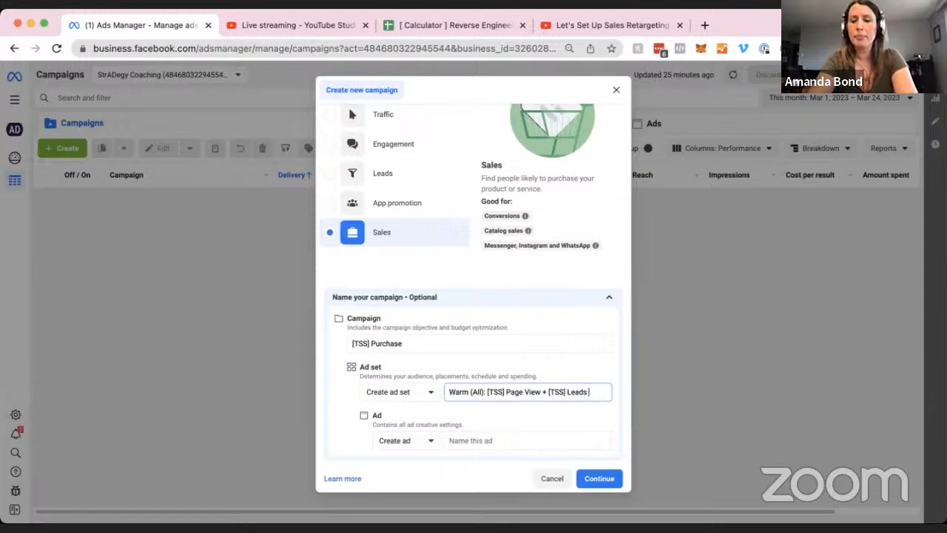
type(" +")
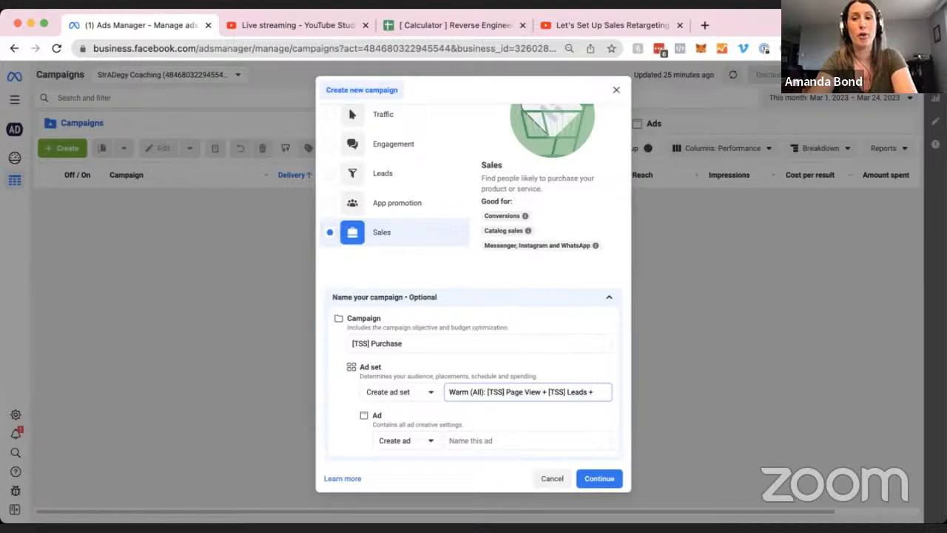
type(" (TAS")
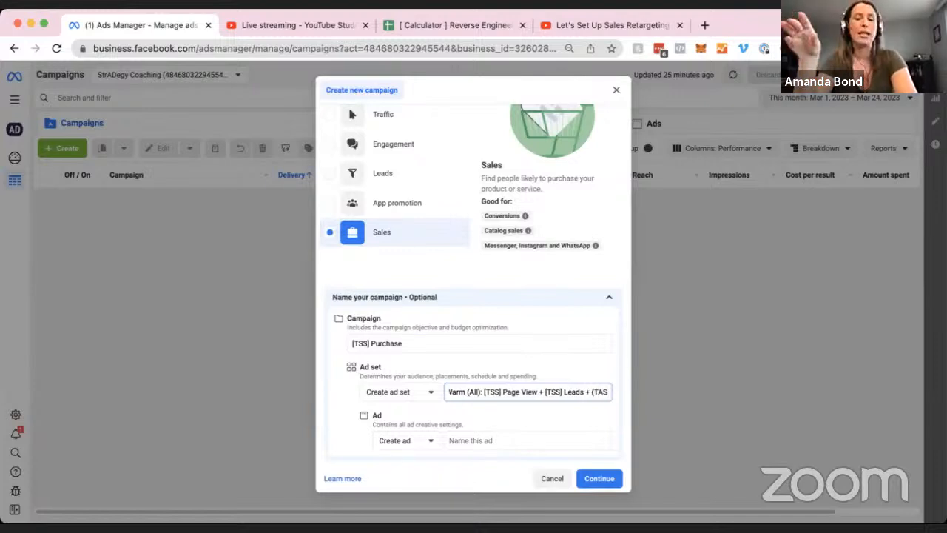
type(") FB En")
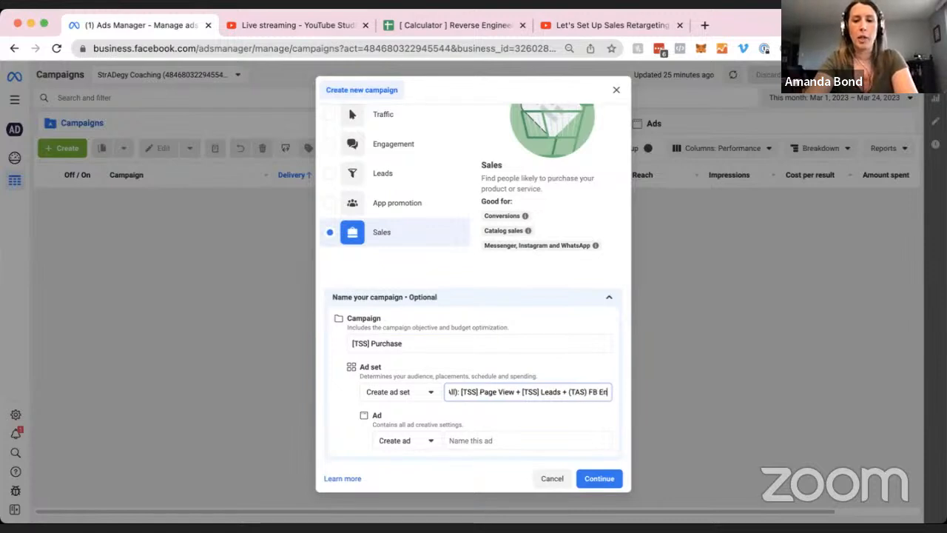
type("gagement")
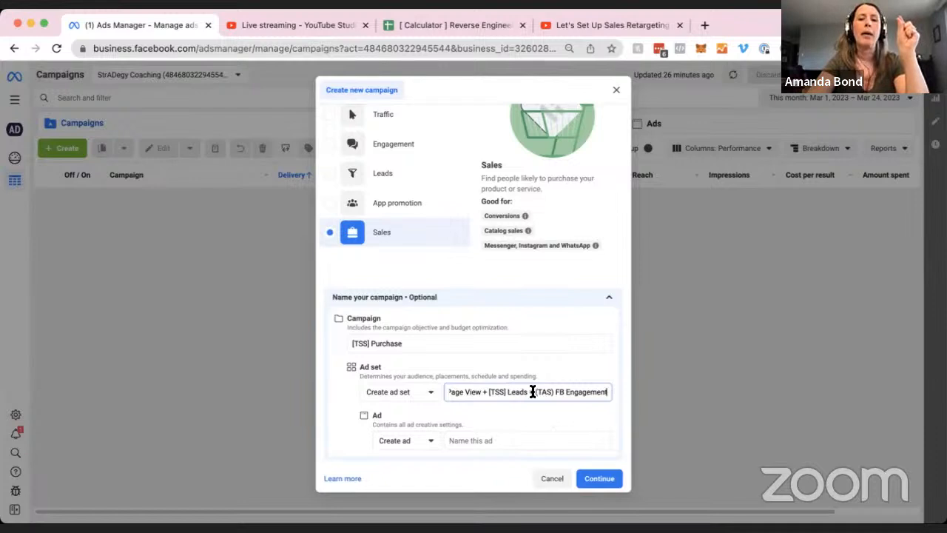
Append ' - NAME' to the end of the ad set name after 'FB Engagement'.
left_click_drag(530, 392, 648, 400)
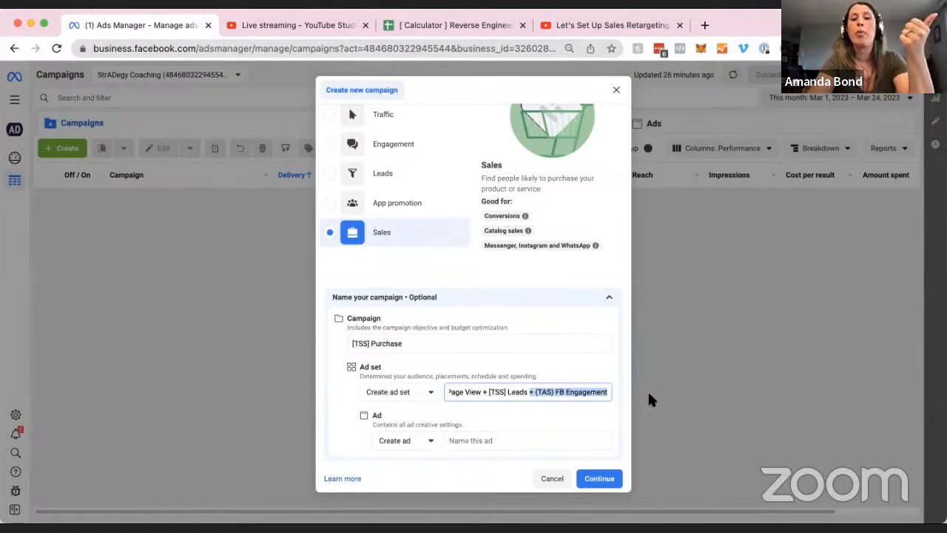
key("BackSpace")
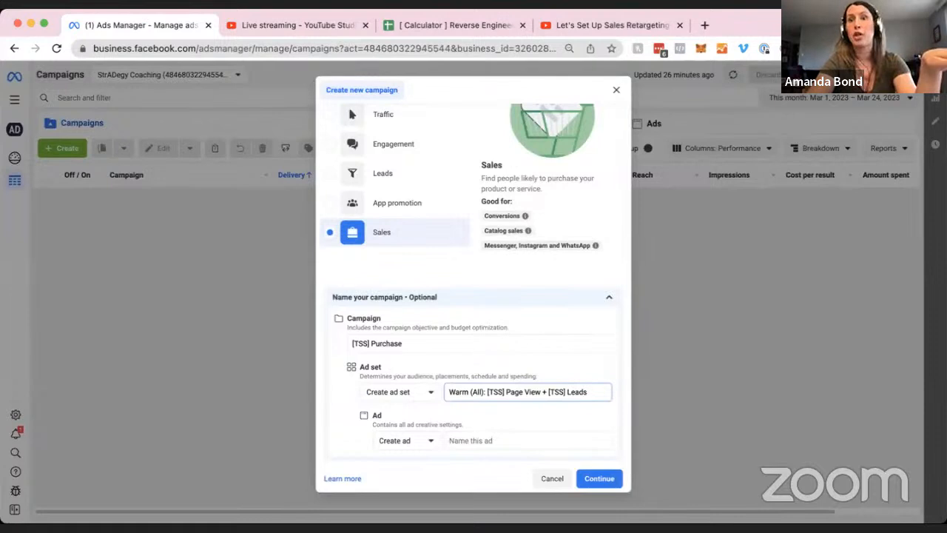
key("super+z")
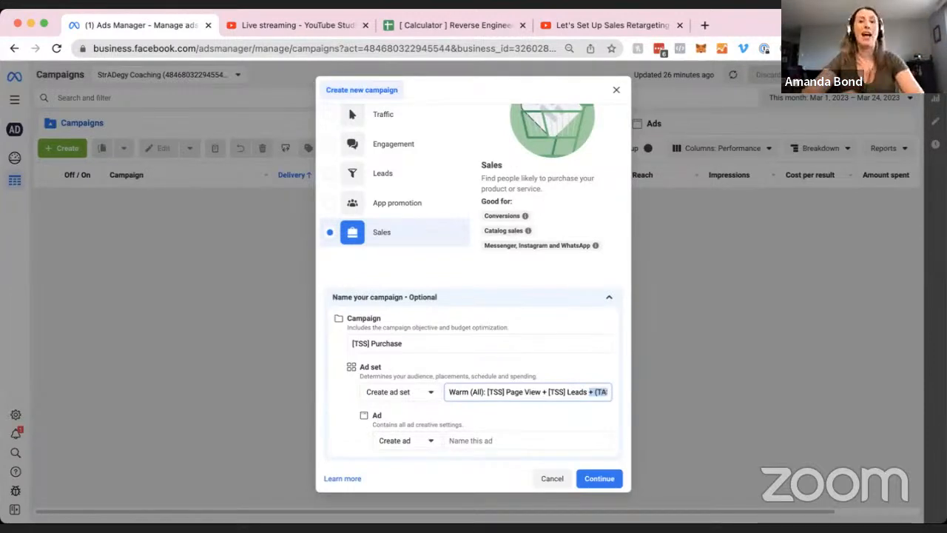
key("Right")
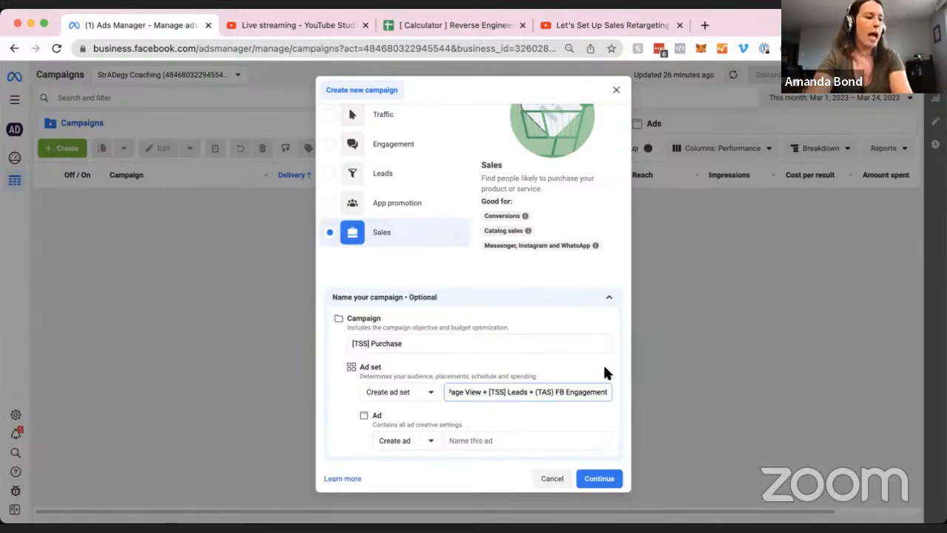
type("-")
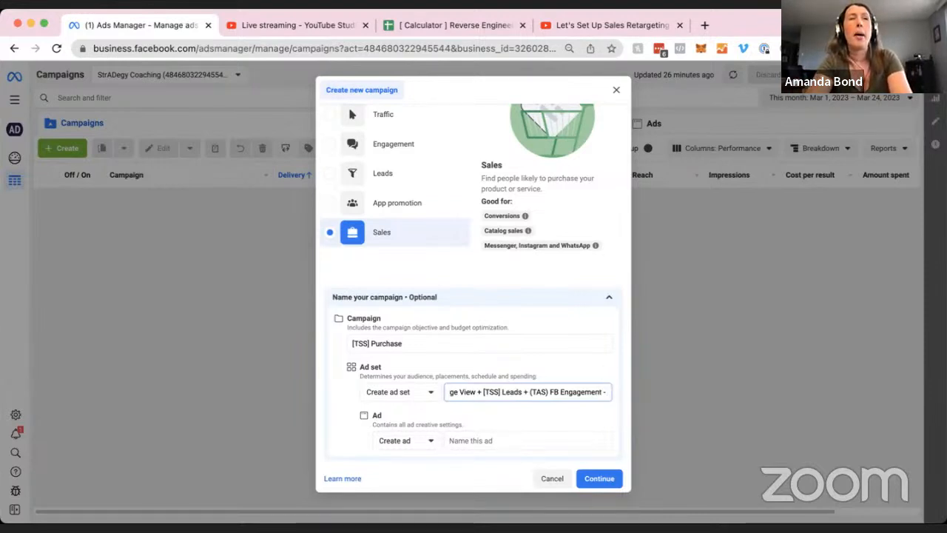
type(" NAME")
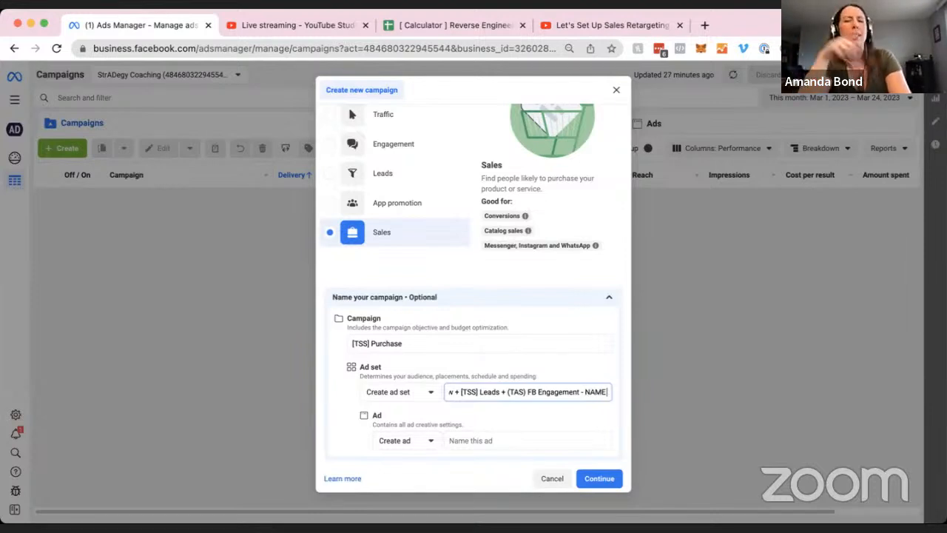
left_click(478, 439)
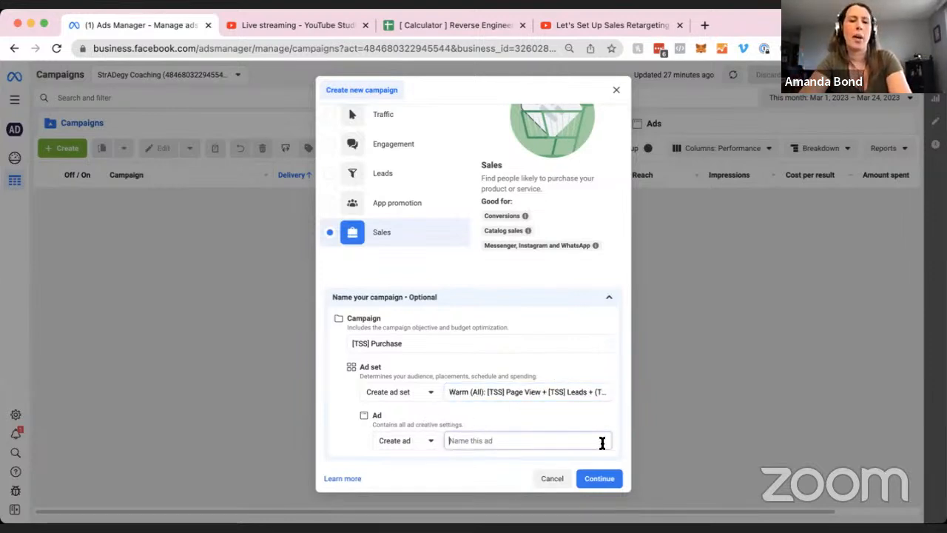
Create the campaign draft and scroll through its campaign settings in the editor.
left_click(611, 480)
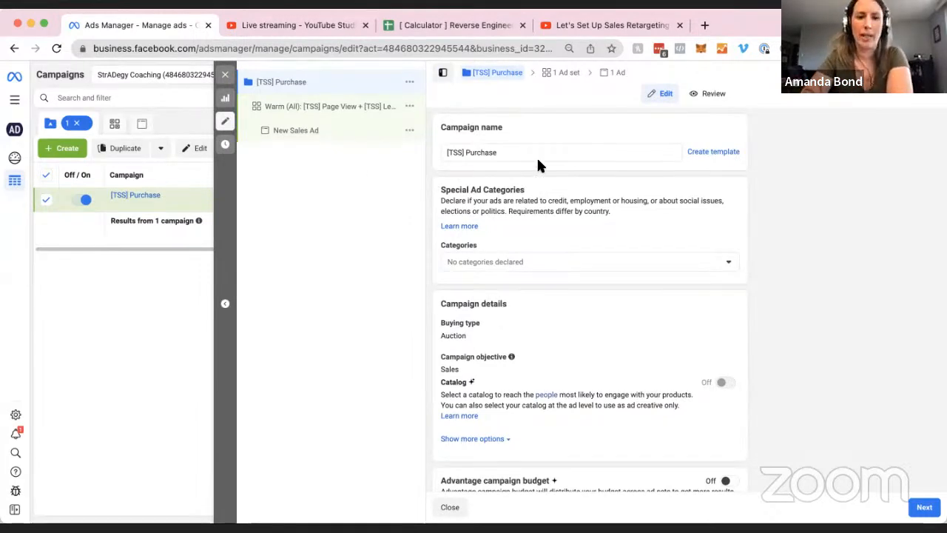
scroll(595, 336, "down", 1)
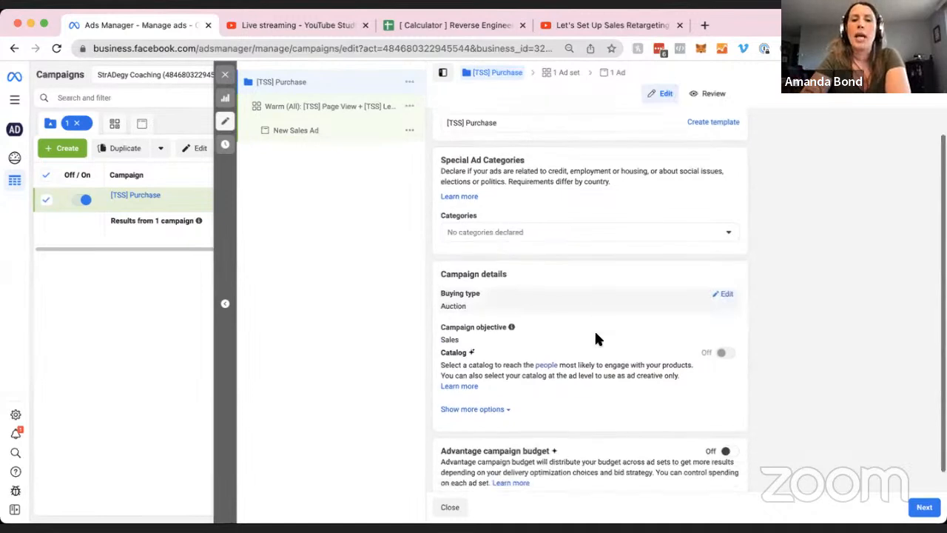
scroll(596, 334, "down", 1)
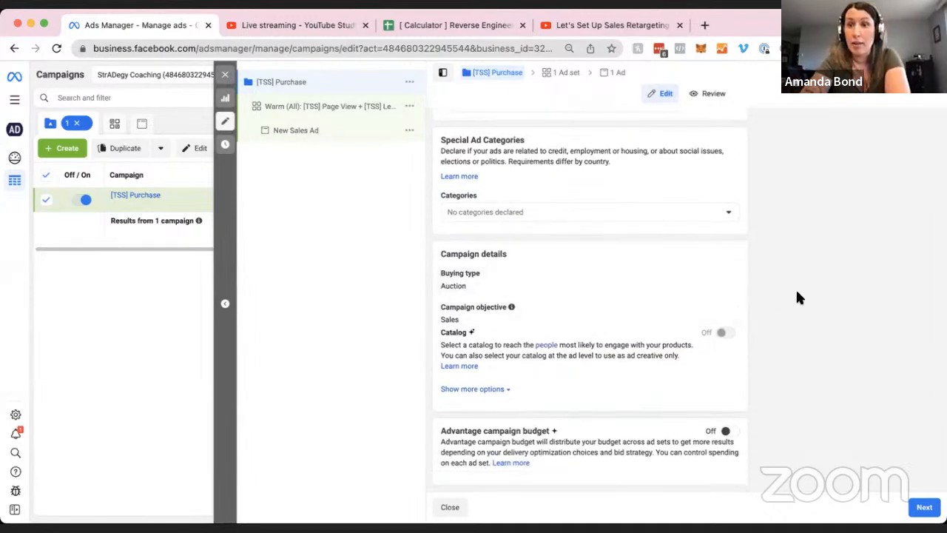
Open the Warm (All) ad set's settings and scroll to the Conversion section.
left_click(334, 111)
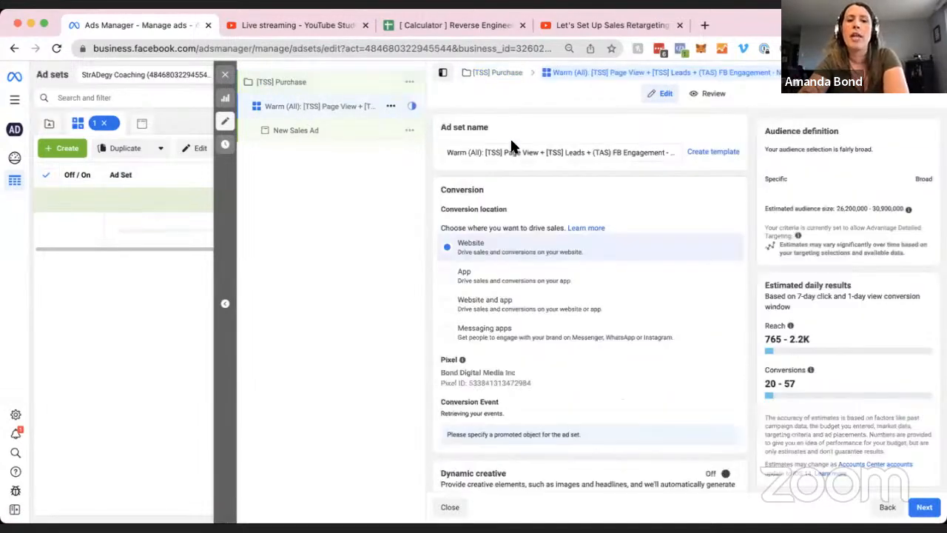
scroll(629, 131, "down", 1)
scroll(629, 136, "down", 1)
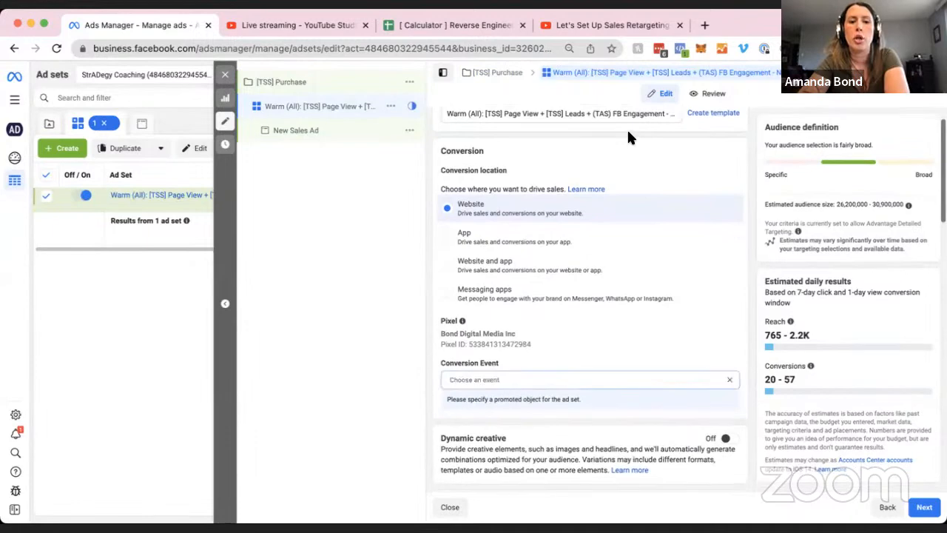
double_click(464, 151)
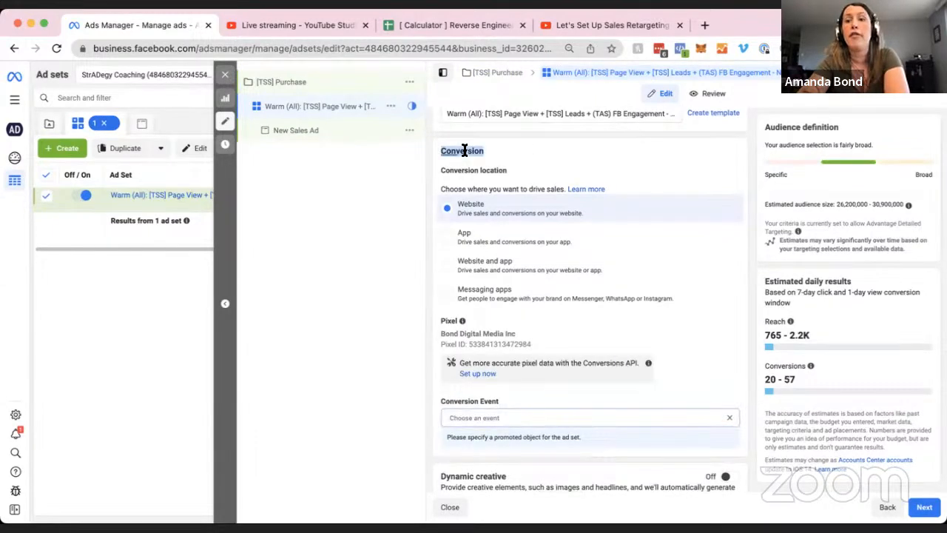
left_click(534, 135)
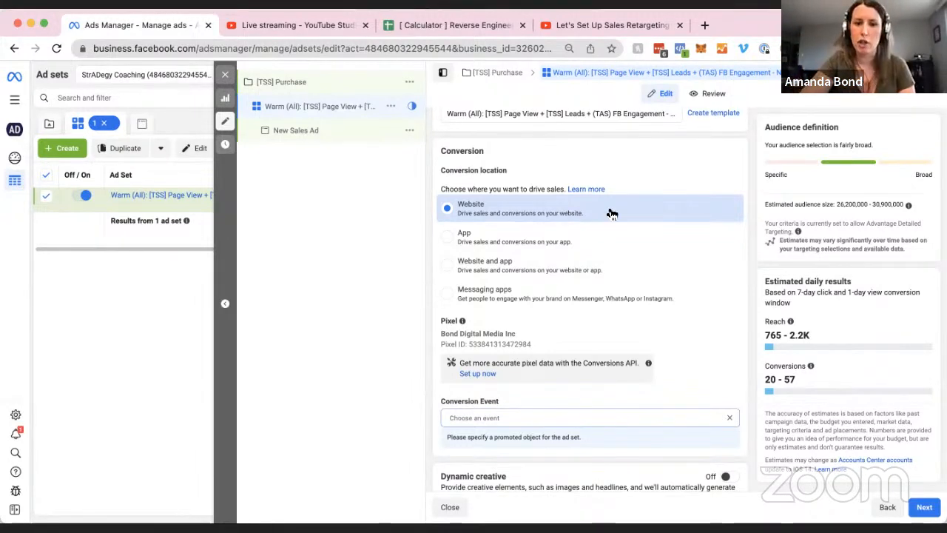
Choose Purchase from Active Events as the ad set's conversion event.
scroll(518, 333, "down", 1)
left_click(511, 383)
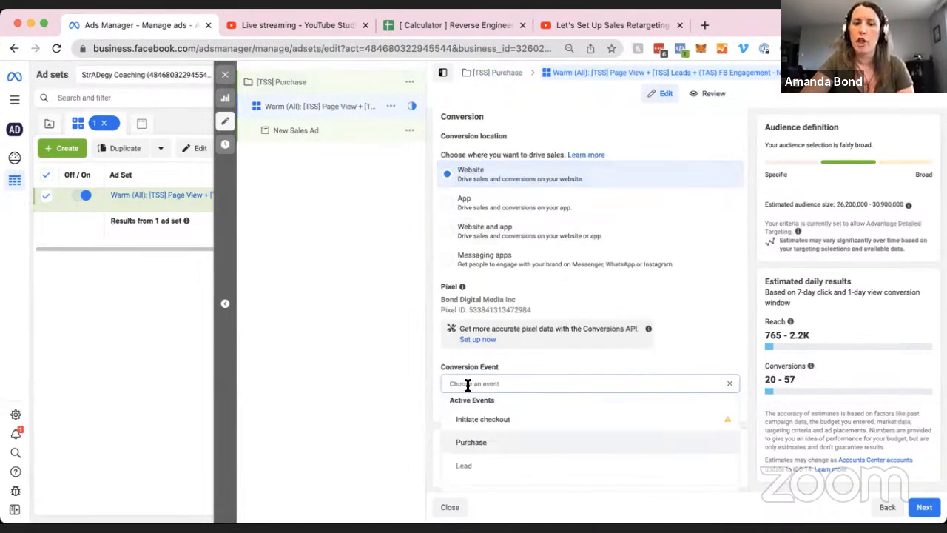
left_click(482, 441)
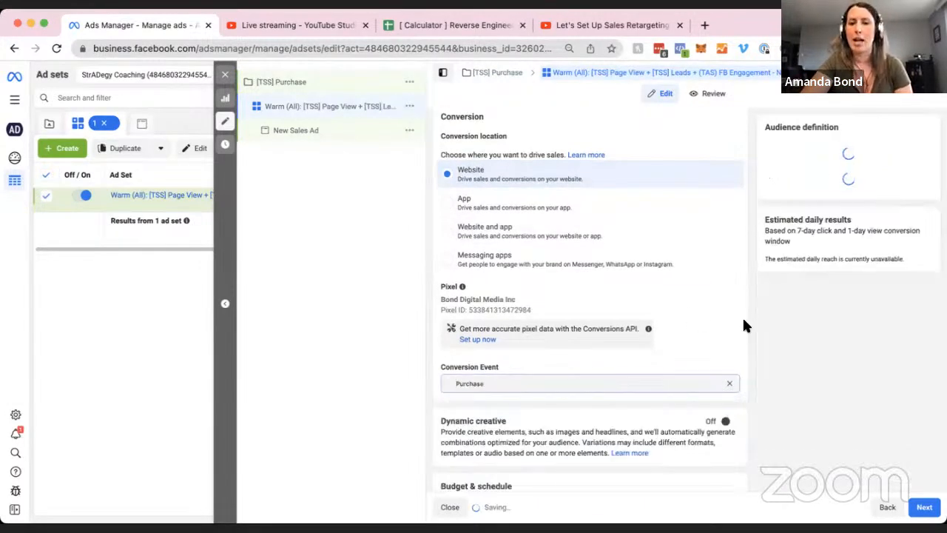
scroll(746, 338, "down", 1)
scroll(746, 338, "down", 3)
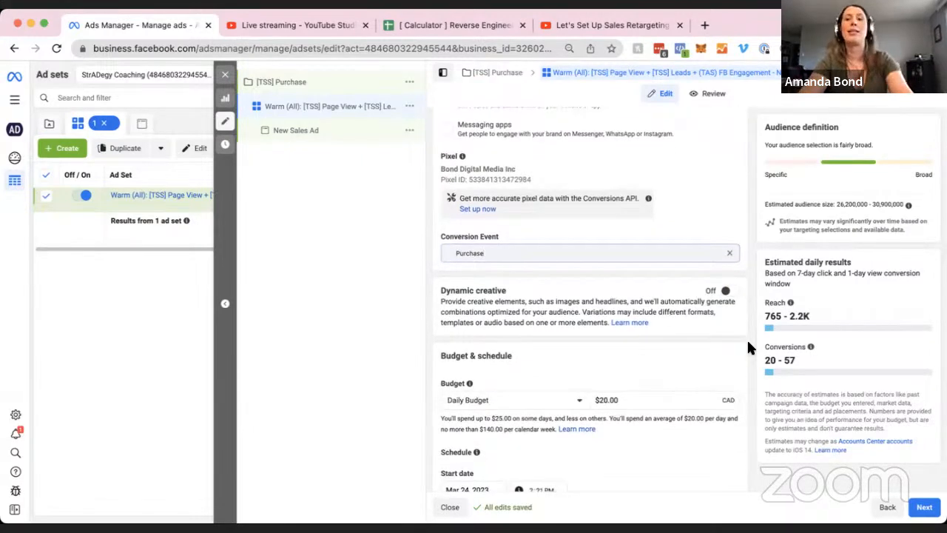
scroll(746, 338, "down", 2)
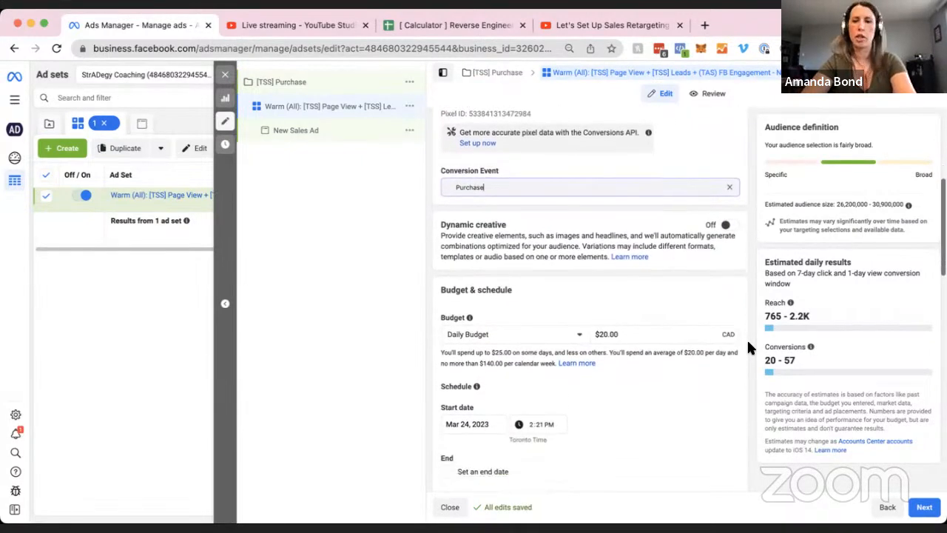
scroll(747, 338, "down", 3)
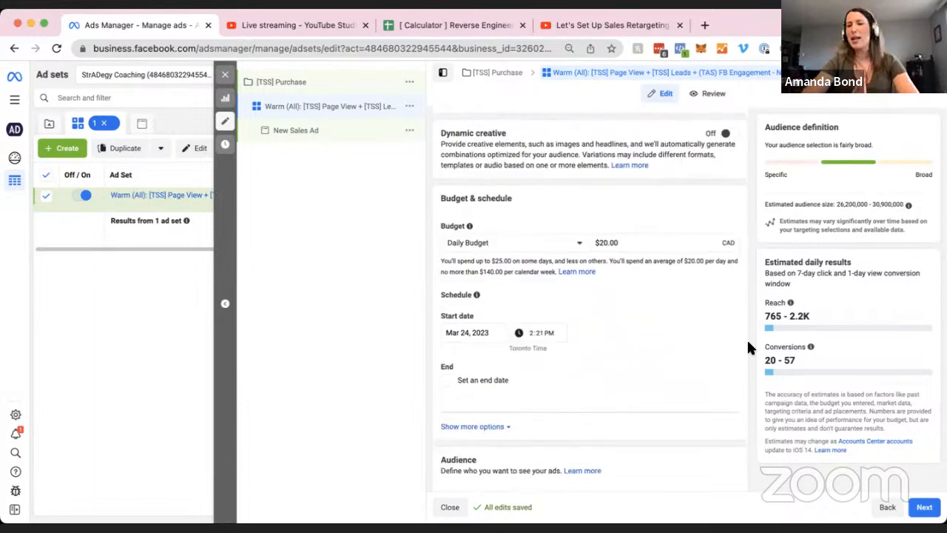
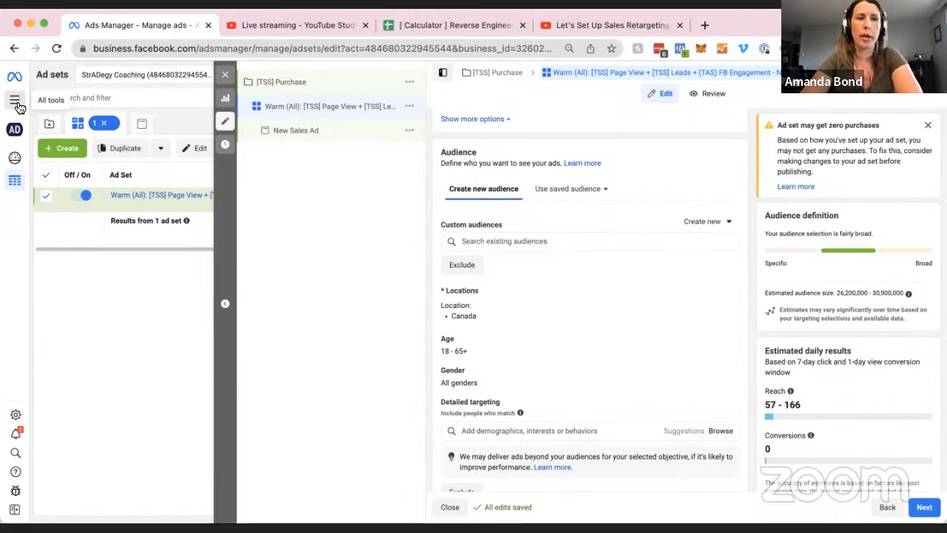
Go to the Audiences page via the All tools menu's Advertise section.
left_click(14, 101)
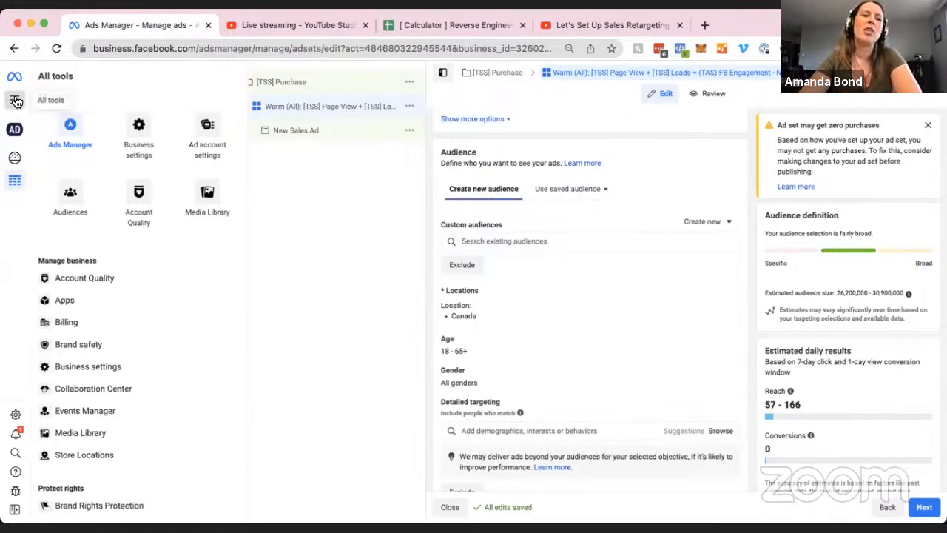
scroll(162, 321, "down", 4)
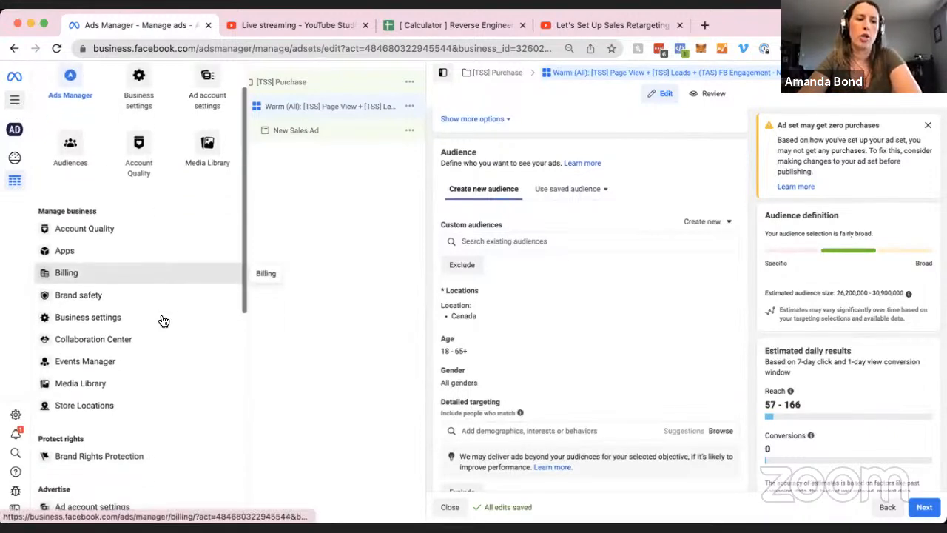
scroll(162, 321, "up", 4)
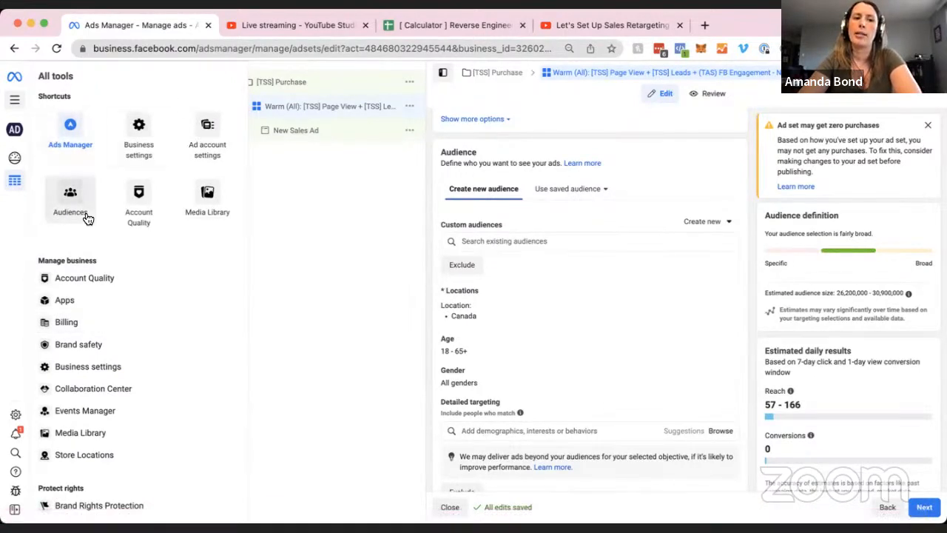
scroll(87, 182, "down", 3)
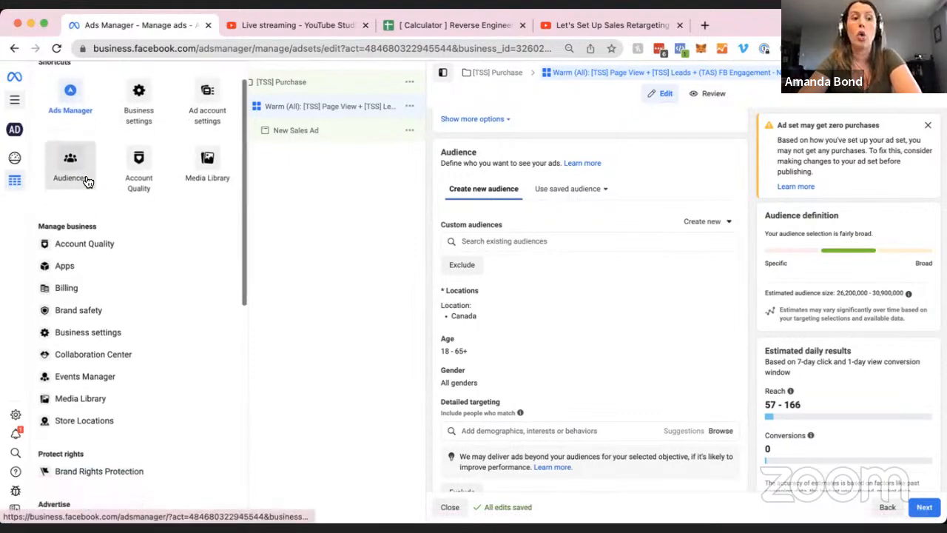
scroll(110, 295, "down", 2)
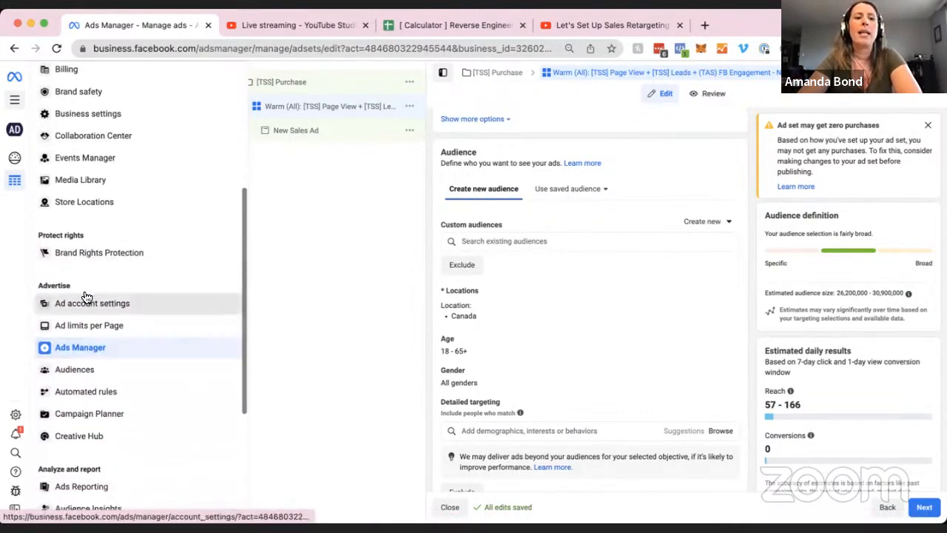
scroll(139, 362, "down", 1)
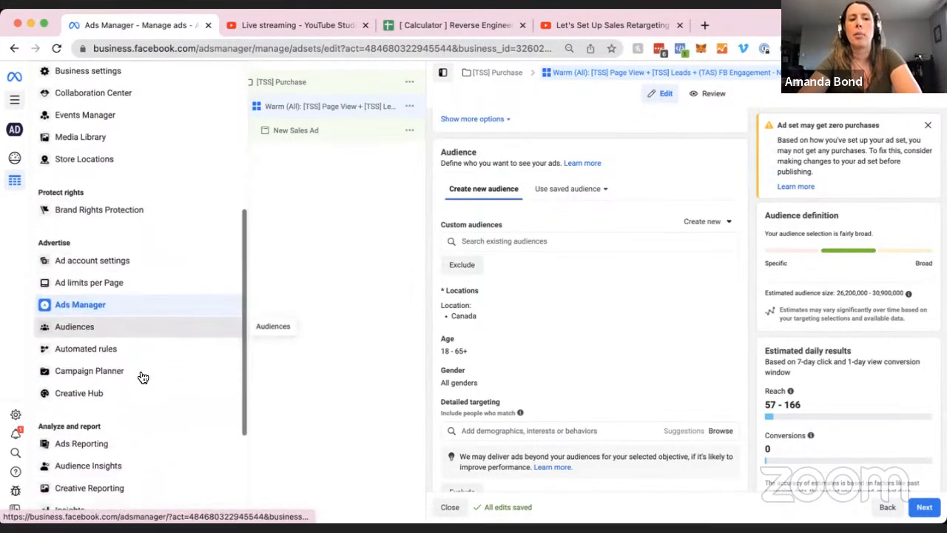
left_click(120, 329)
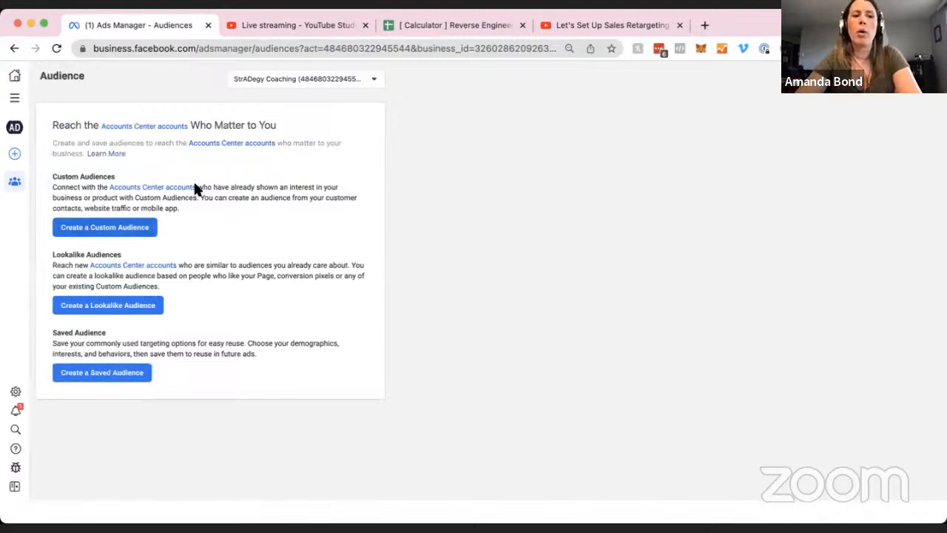
Begin a Website custom audience using the Bond Digital Media Inc pixel as source.
left_click(145, 229)
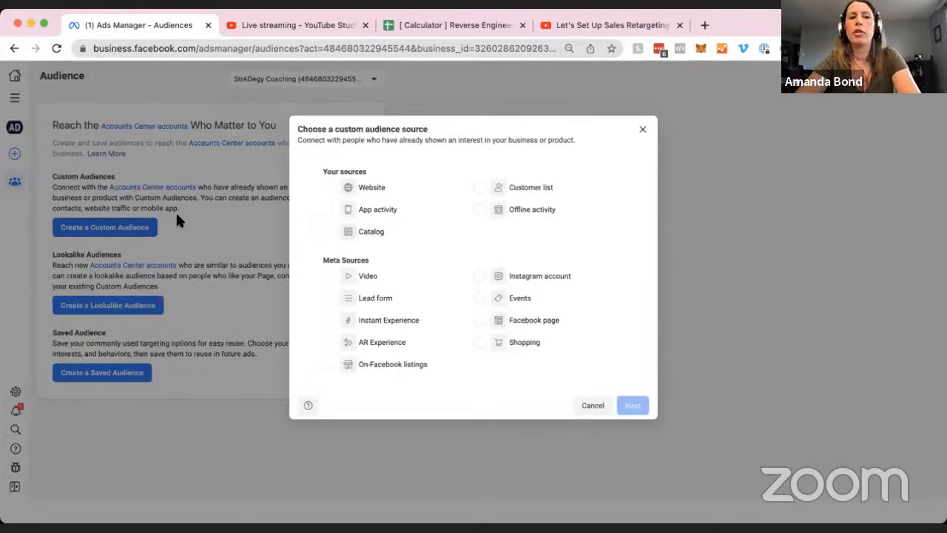
left_click(375, 191)
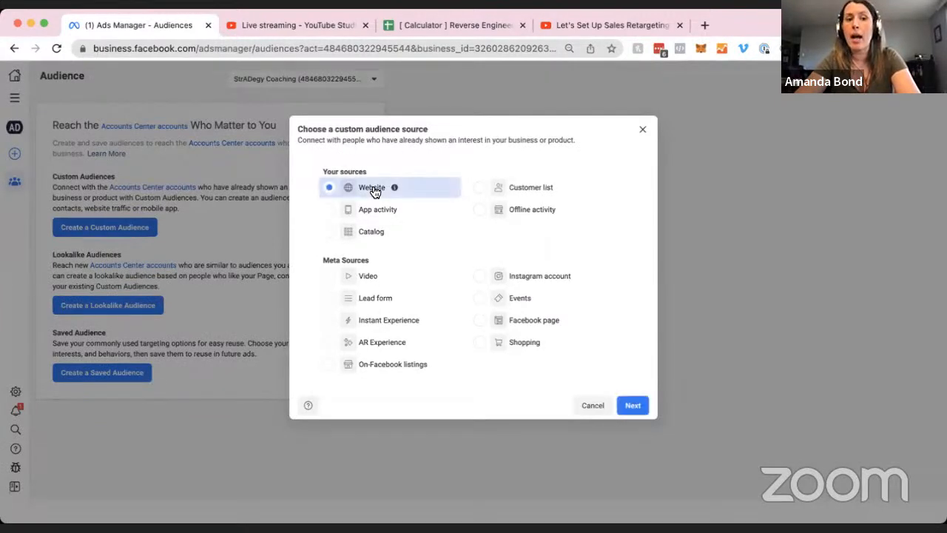
left_click(635, 406)
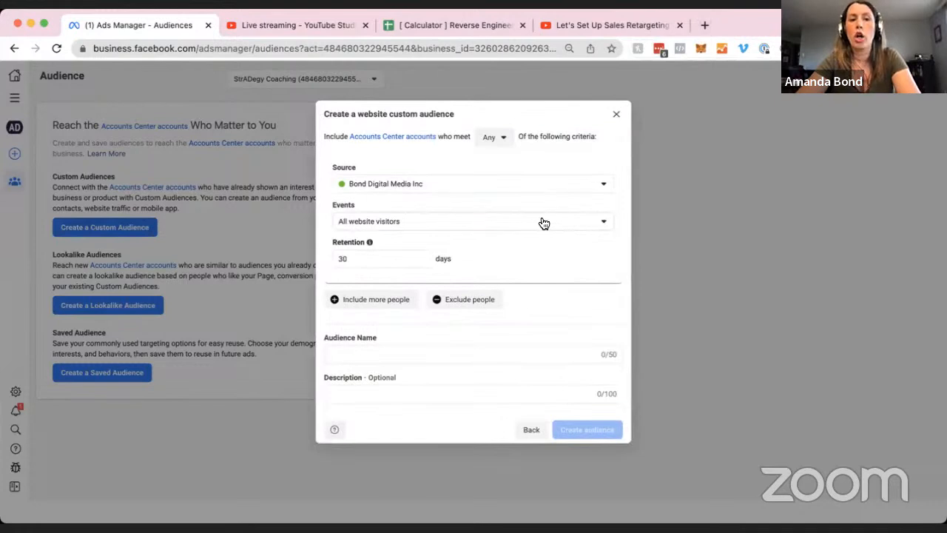
left_click(412, 187)
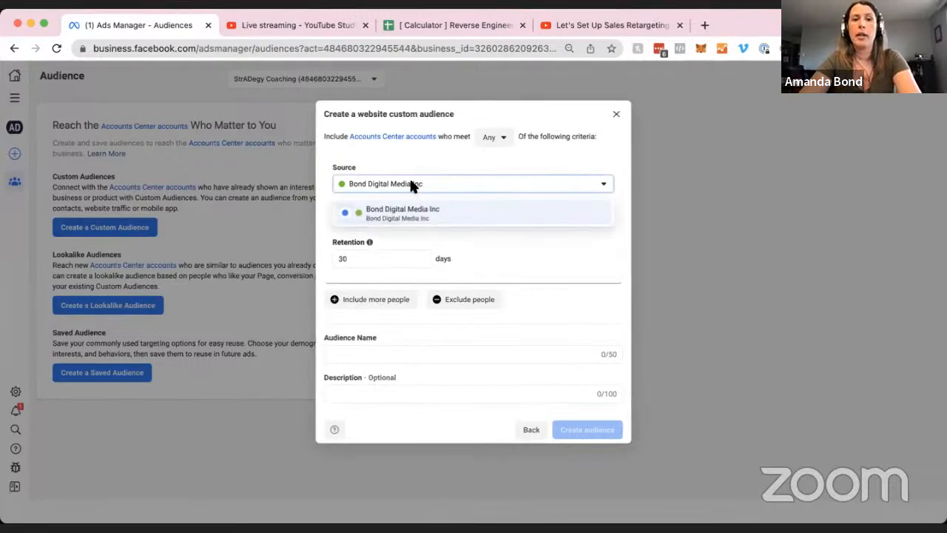
left_click(480, 215)
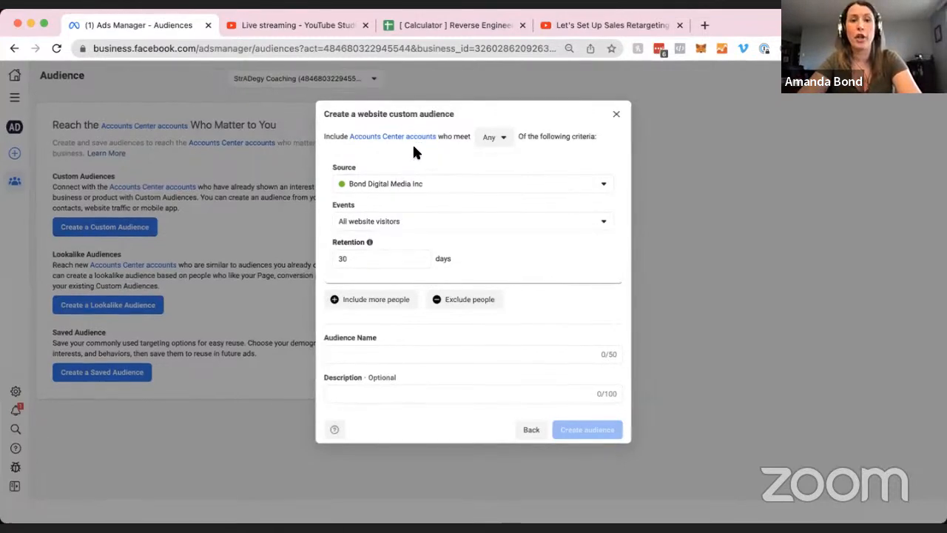
left_click(402, 220)
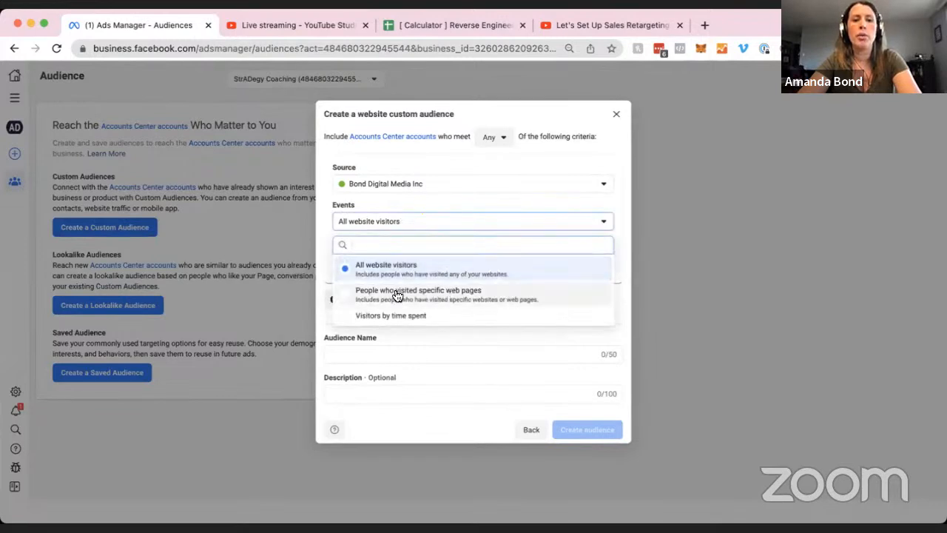
Set the audience's event to 'People who visited specific web pages'.
left_click(560, 295)
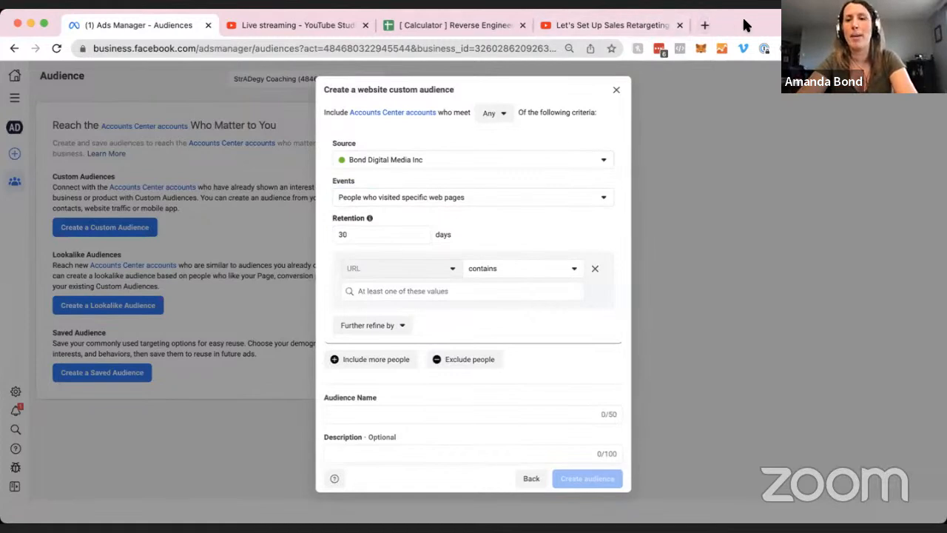
Load theadstrategist.com in a new browser tab.
left_click(705, 26)
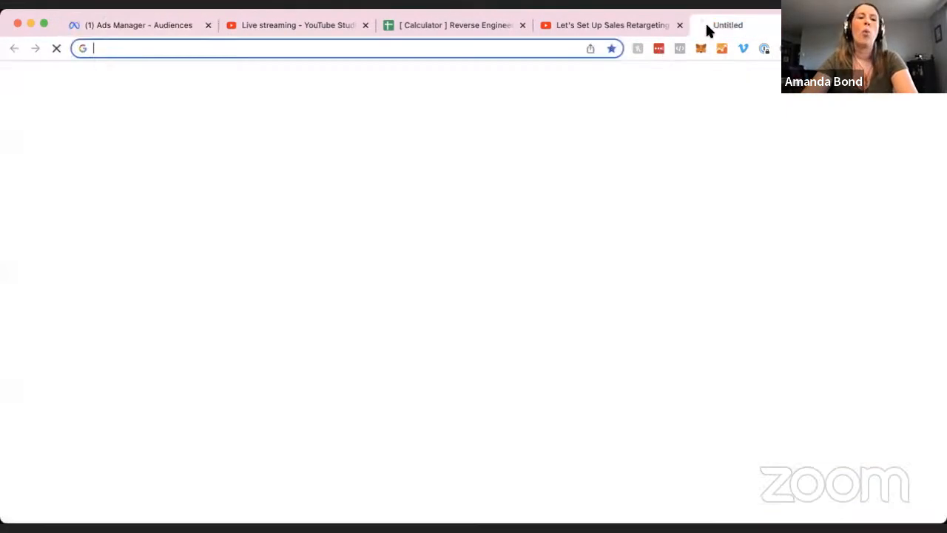
type("thead")
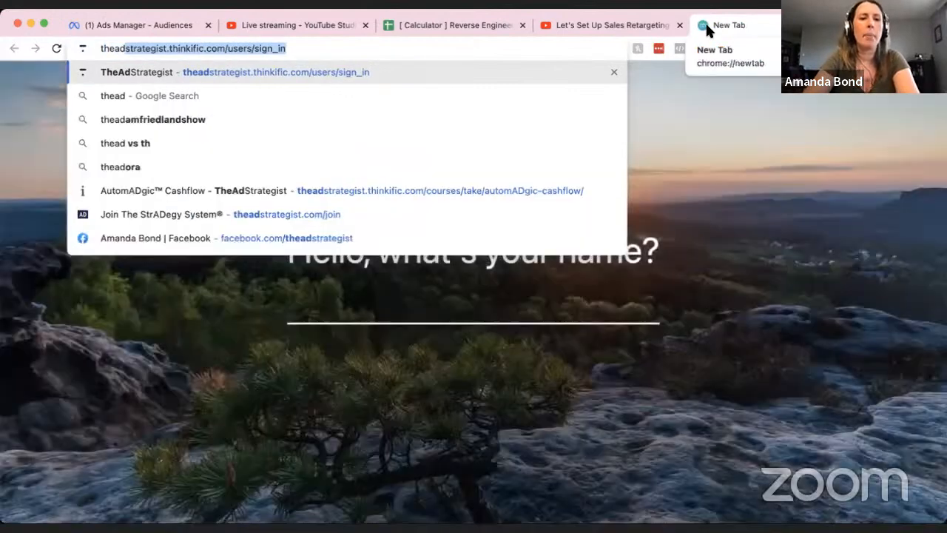
key("Down")
key("Down")
key("Down")
key("Down")
key("Down")
key("Down")
key("Return")
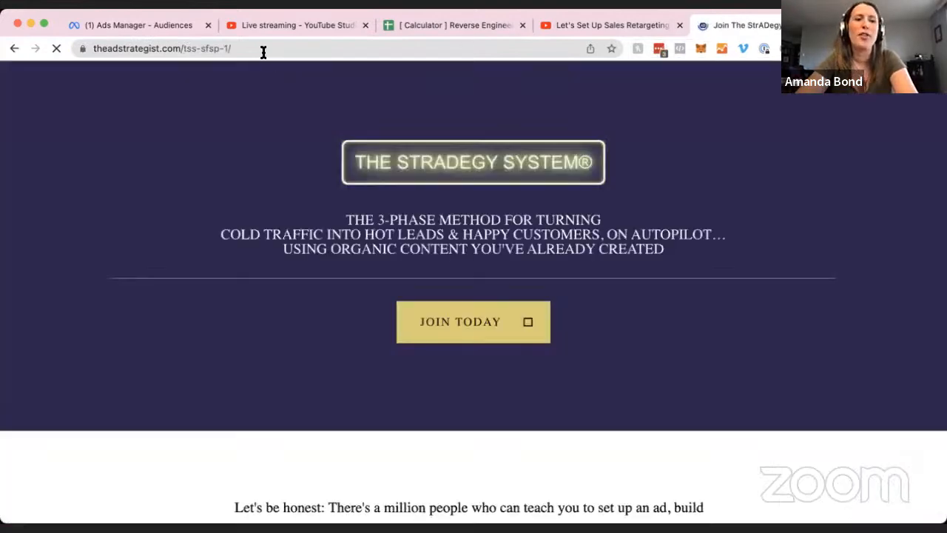
Select the tss-sfsp-1/ slug in the sales page address, then return to Ads Manager.
left_click(262, 48)
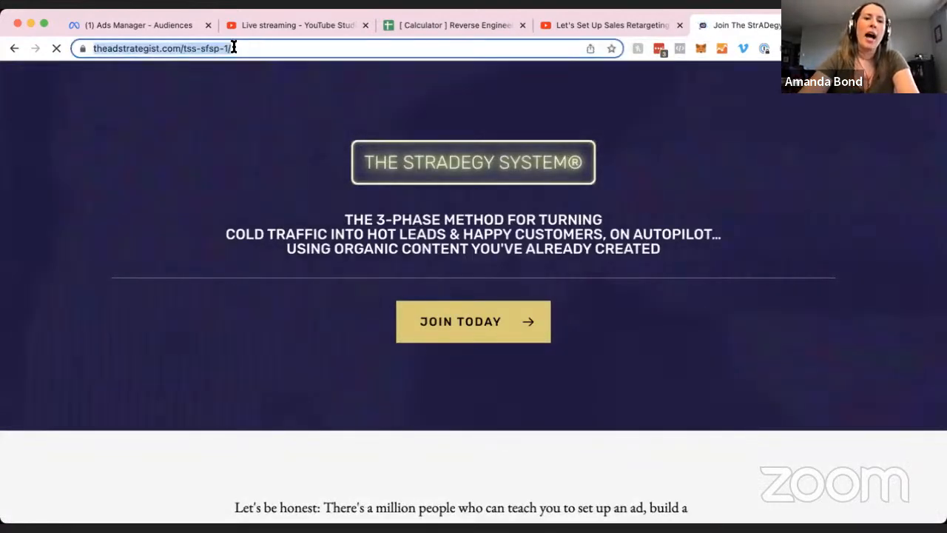
left_click(266, 48)
left_click_drag(262, 48, 213, 48)
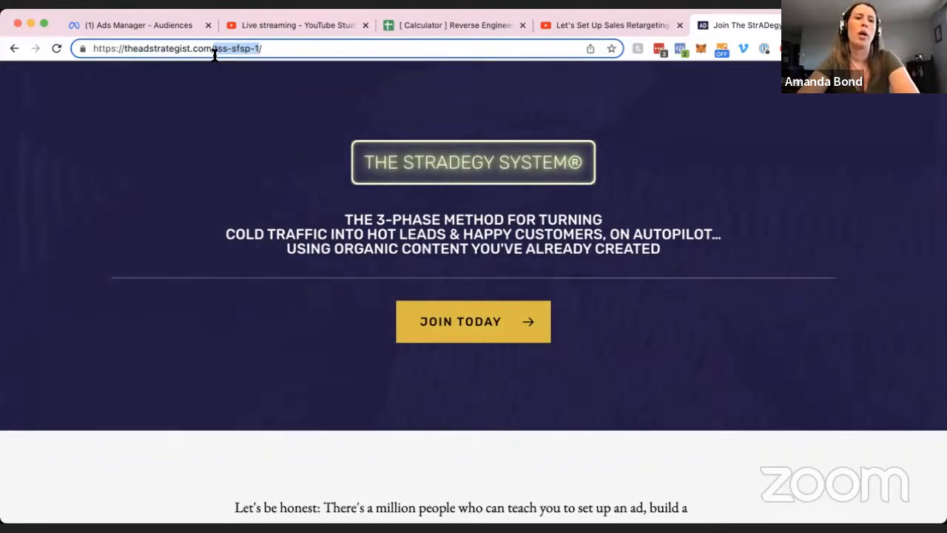
left_click(278, 48)
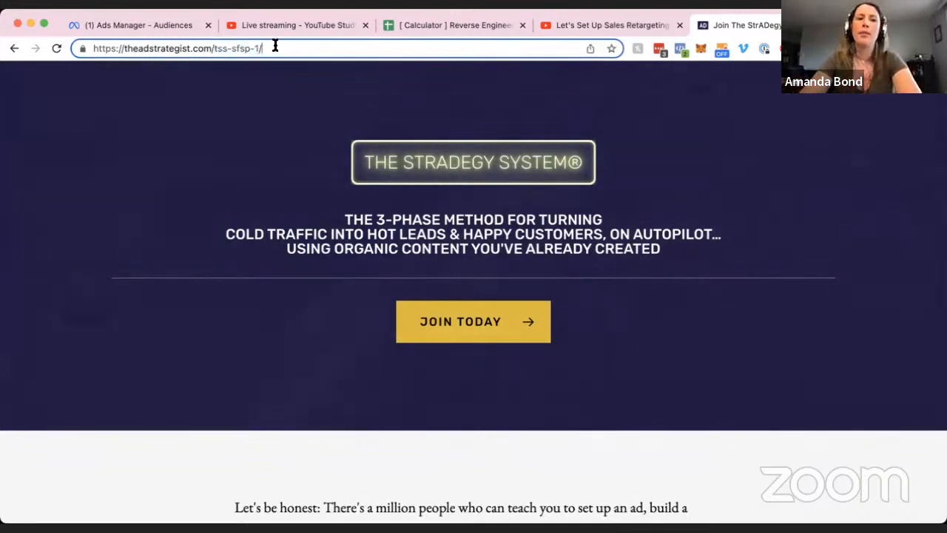
left_click(215, 49, "shift")
key("super+c")
left_click(145, 25)
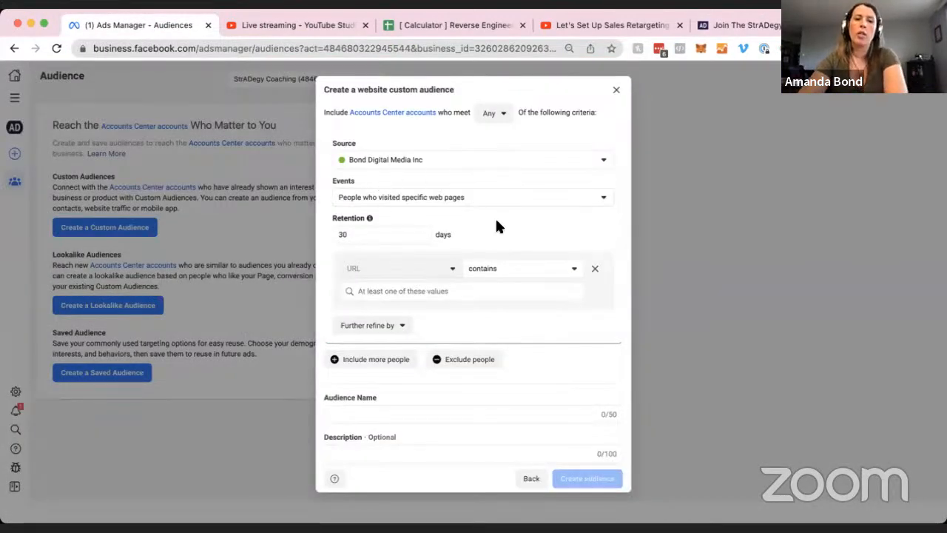
Change the audience Retention from 30 to 180 days.
scroll(482, 206, "down", 1)
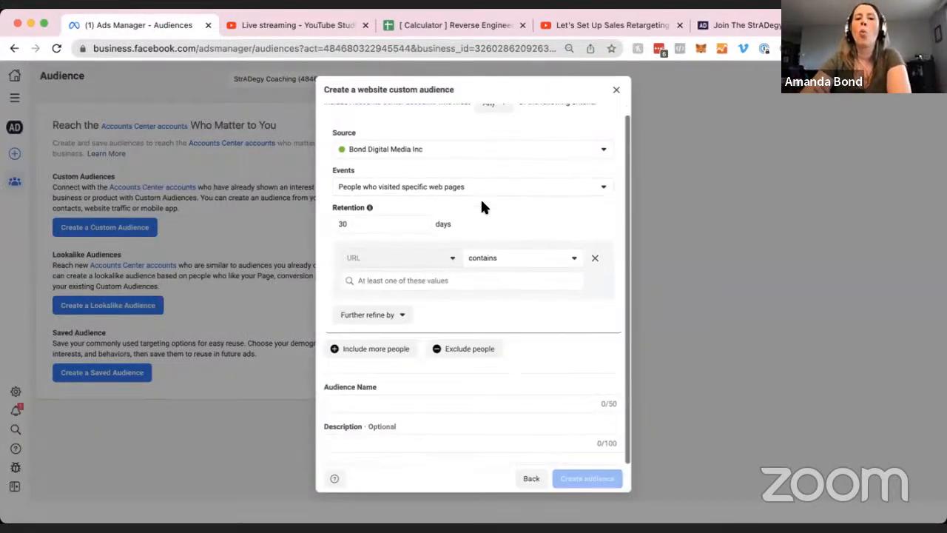
left_click(362, 225)
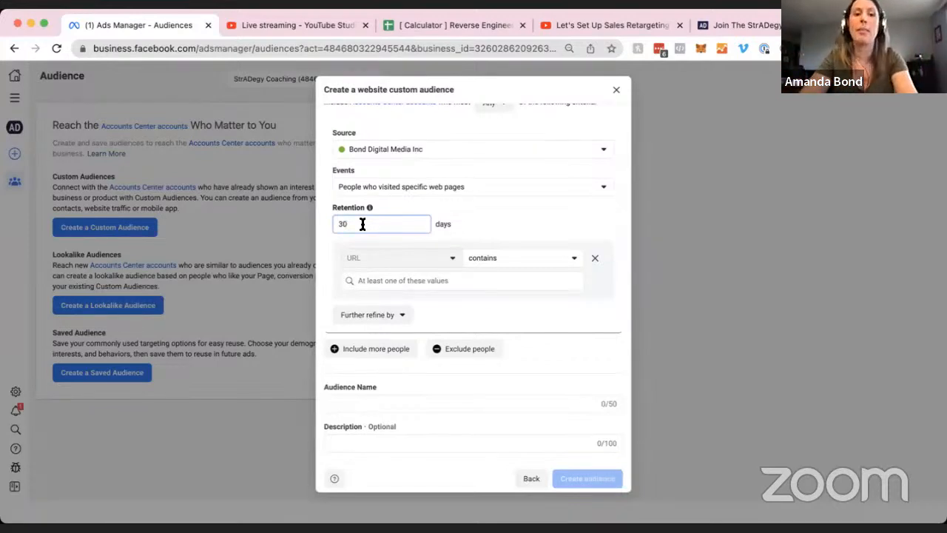
double_click(362, 224)
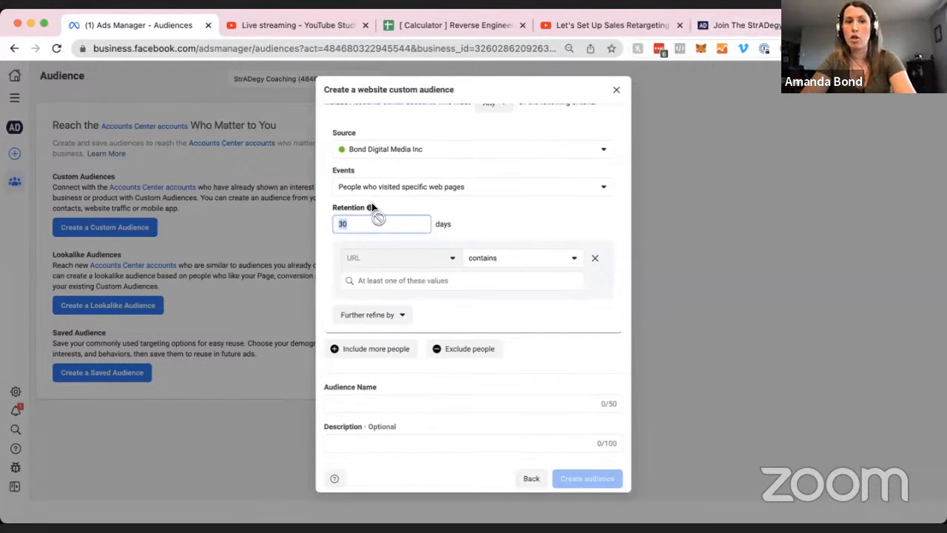
mouse_move(370, 208)
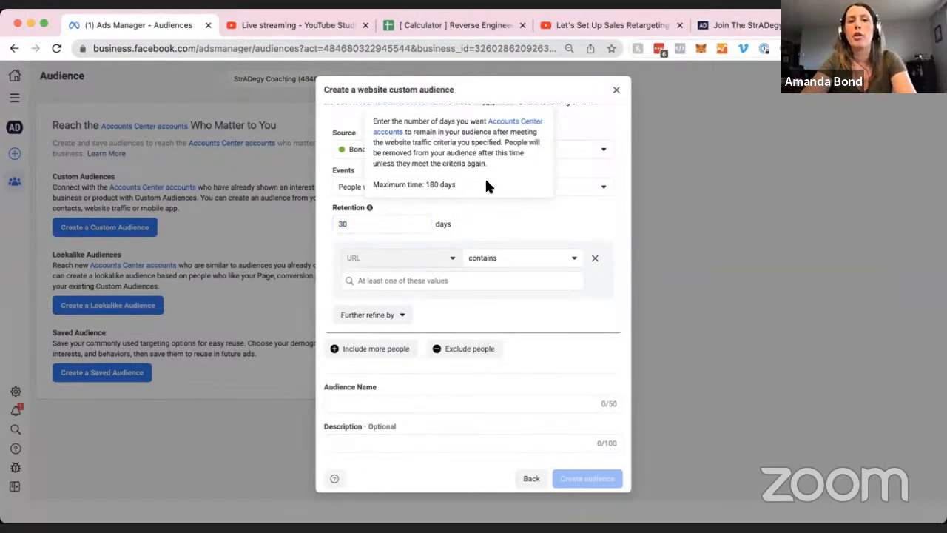
double_click(364, 229)
type("180")
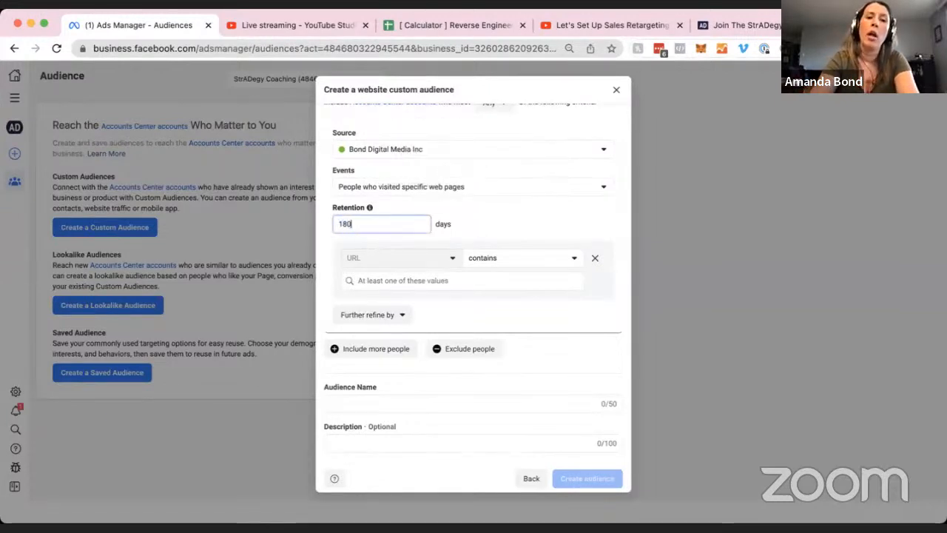
left_click(453, 222)
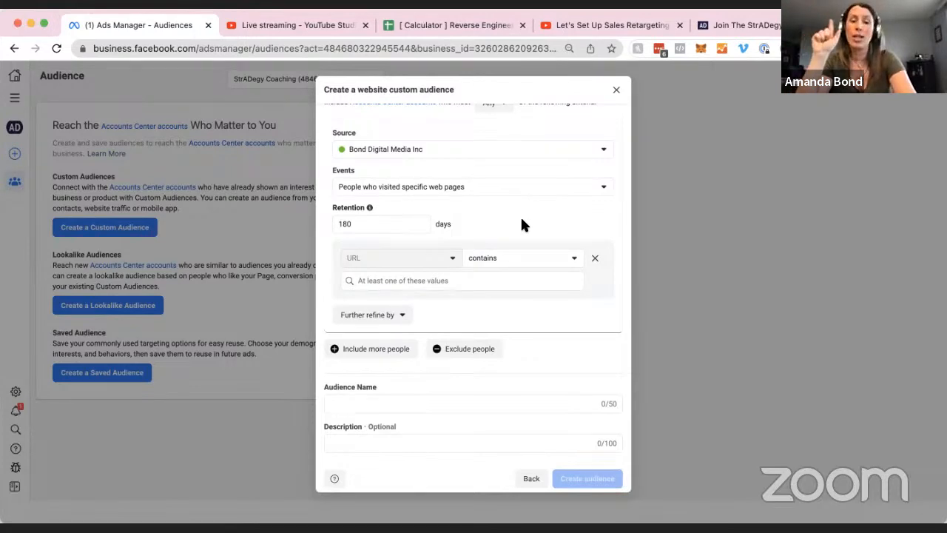
Paste tss-sfsp-1 as the URL-contains value and recheck the sales page tab.
left_click(430, 279)
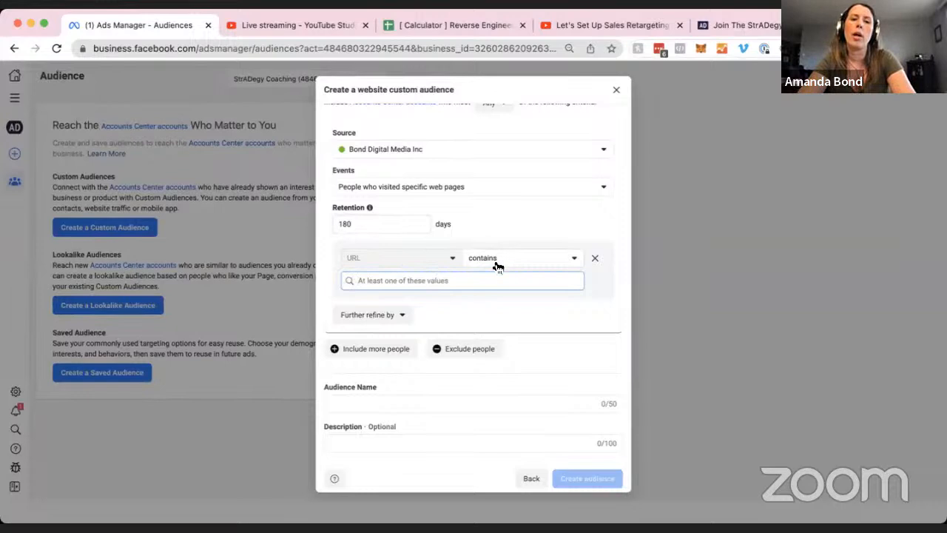
key("super+v")
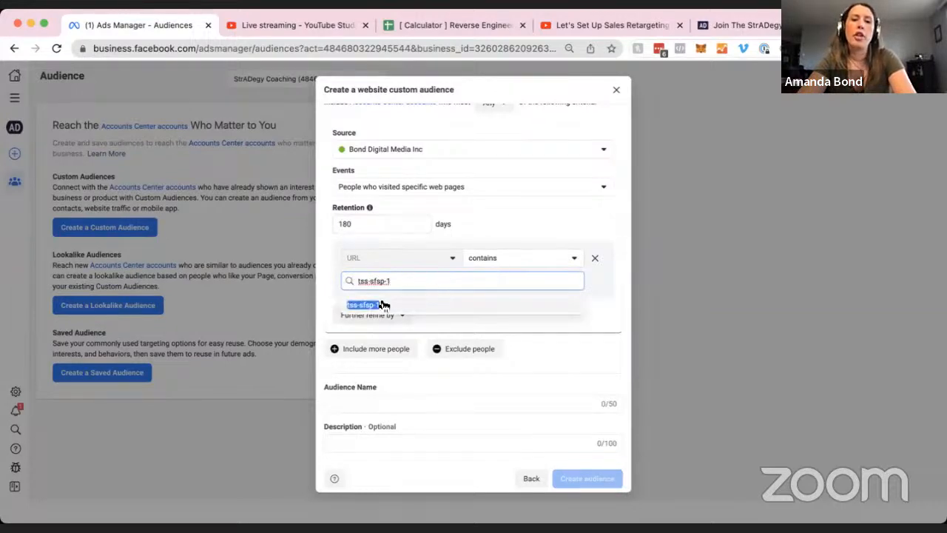
left_click(721, 25)
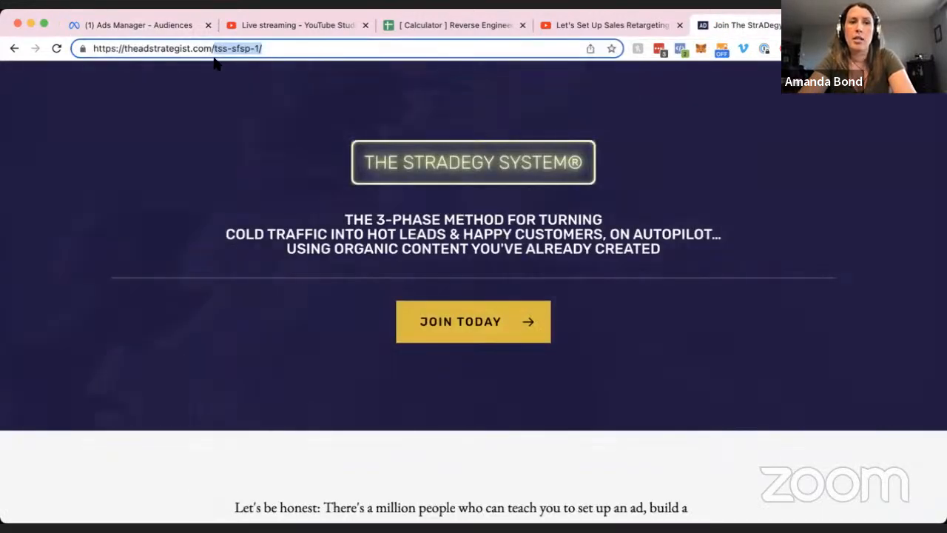
left_click(215, 48)
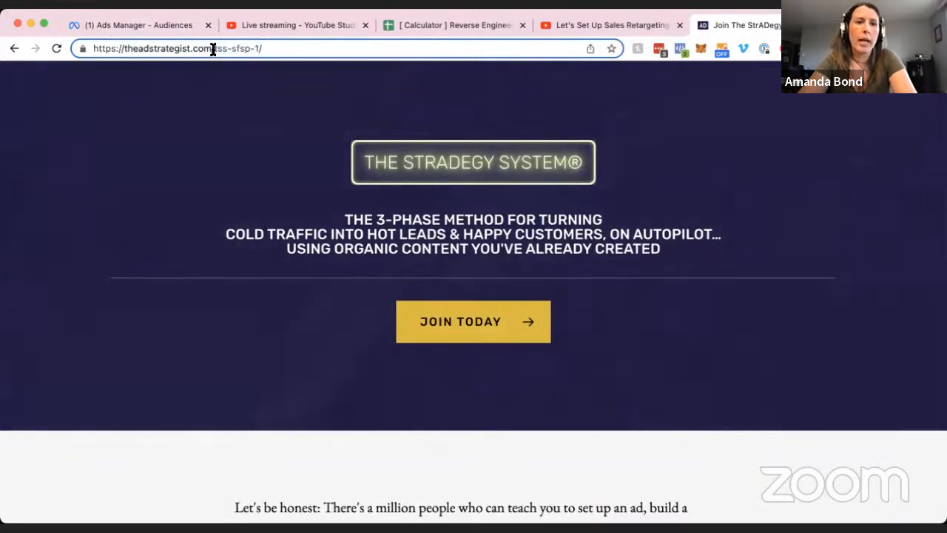
left_click(141, 25)
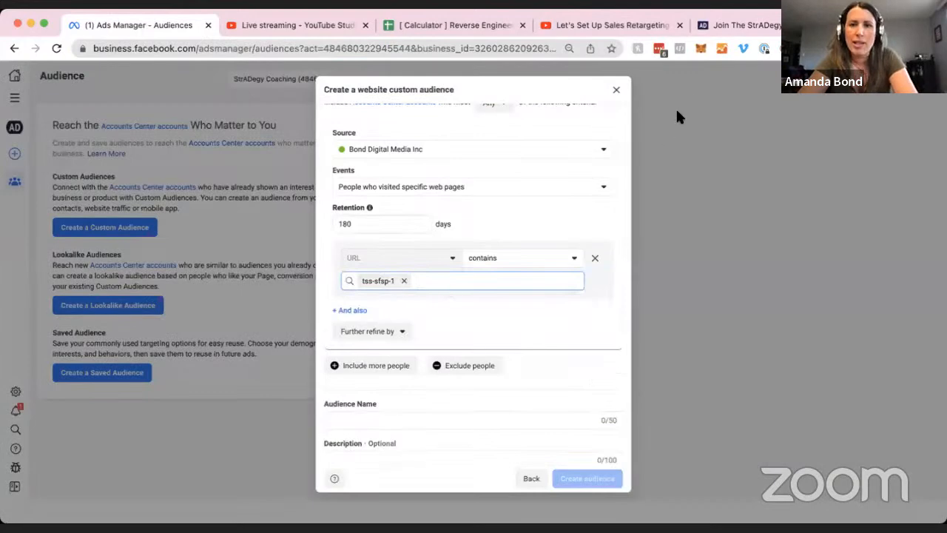
left_click(740, 25)
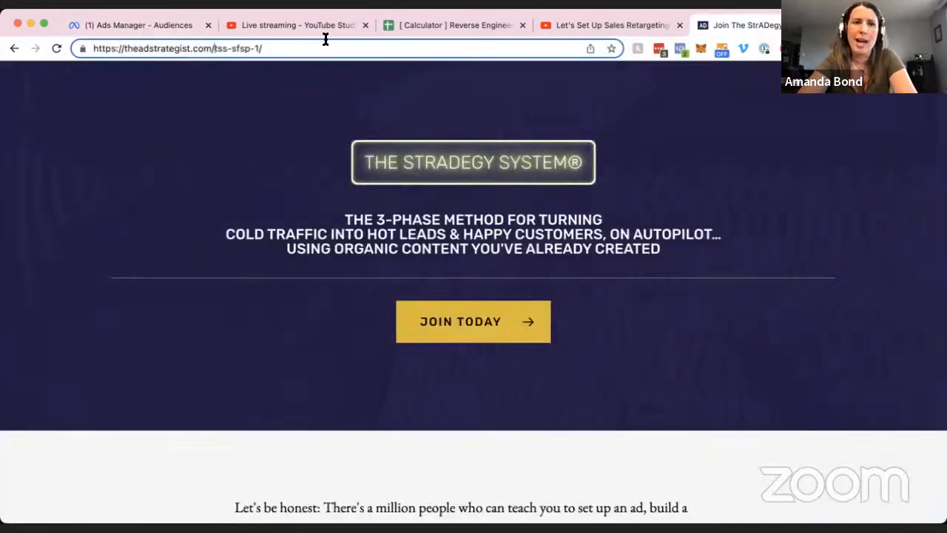
Load theadstrategist.com/invite-request to reach the thank-you page.
left_click_drag(212, 49, 305, 50)
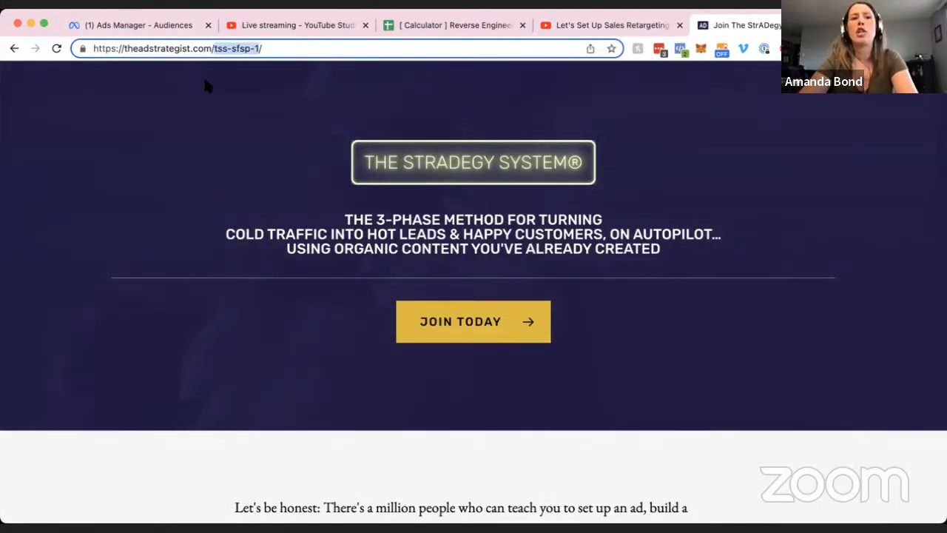
left_click(144, 30)
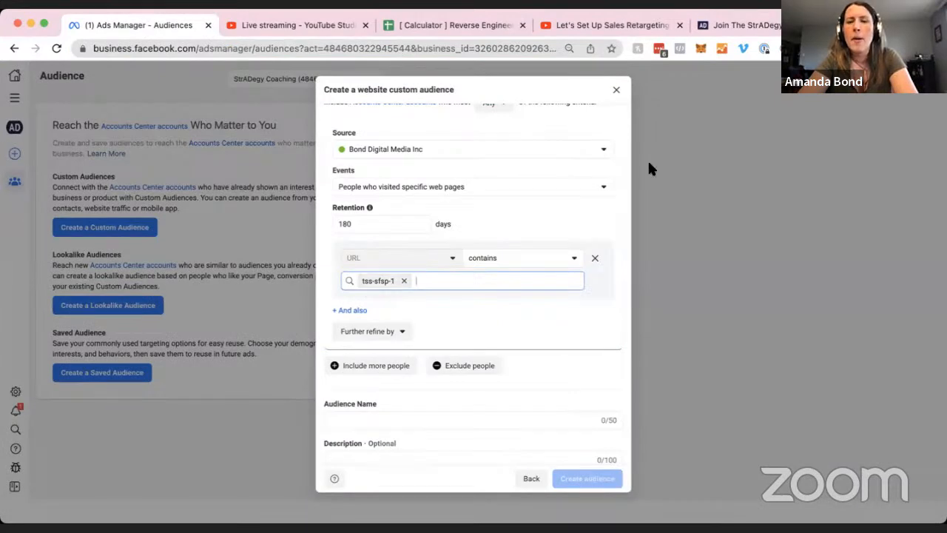
left_click(752, 27)
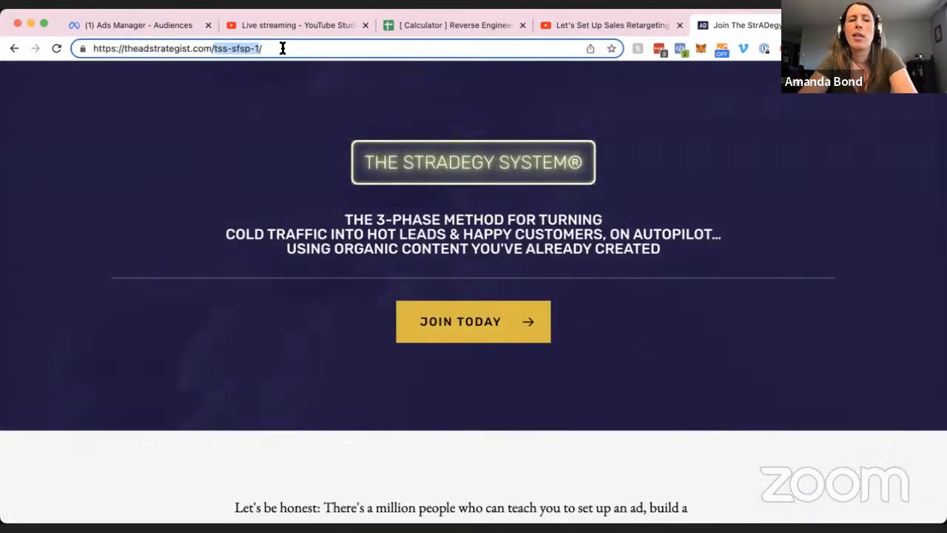
type("invite-request")
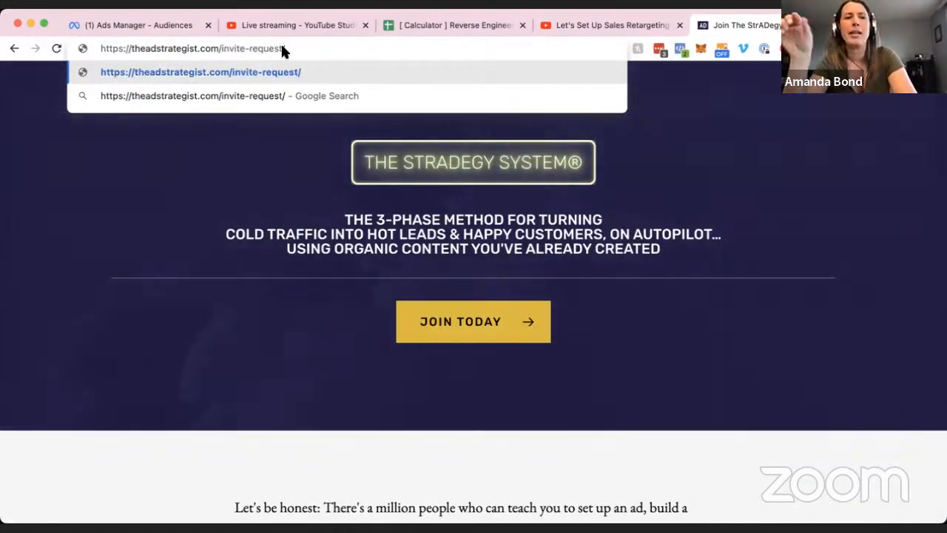
key("Return")
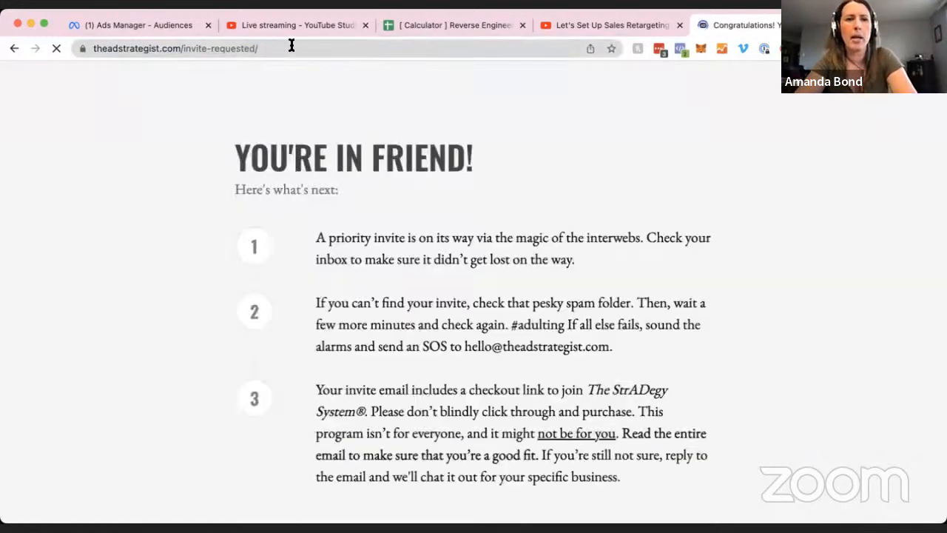
Select 'invite-requested' in the thank-you page address and return to Ads Manager.
left_click(292, 46)
left_click(214, 48)
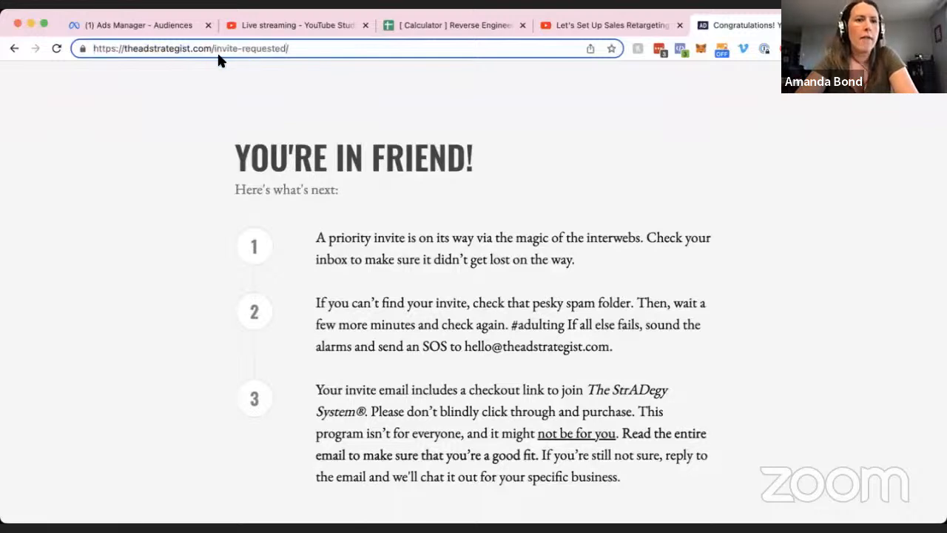
double_click(214, 51)
key("super+c")
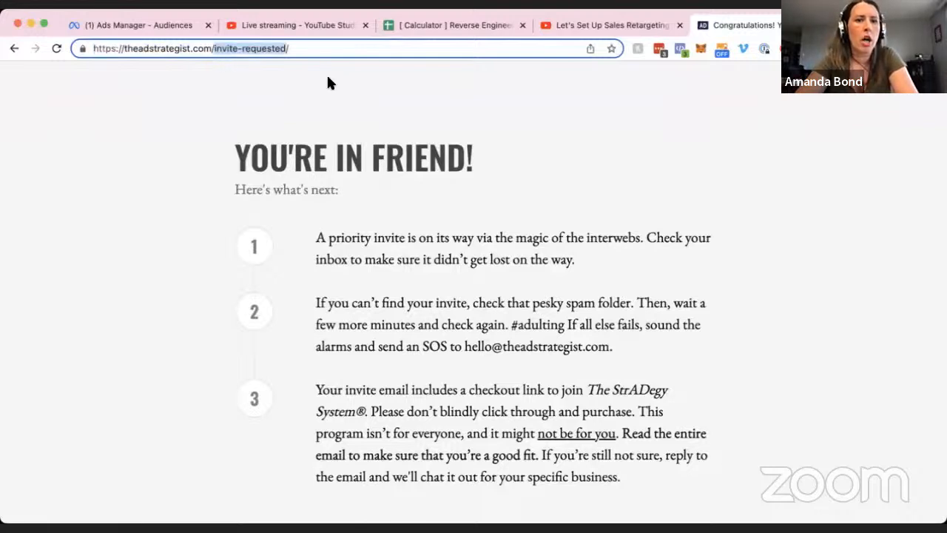
left_click(183, 27)
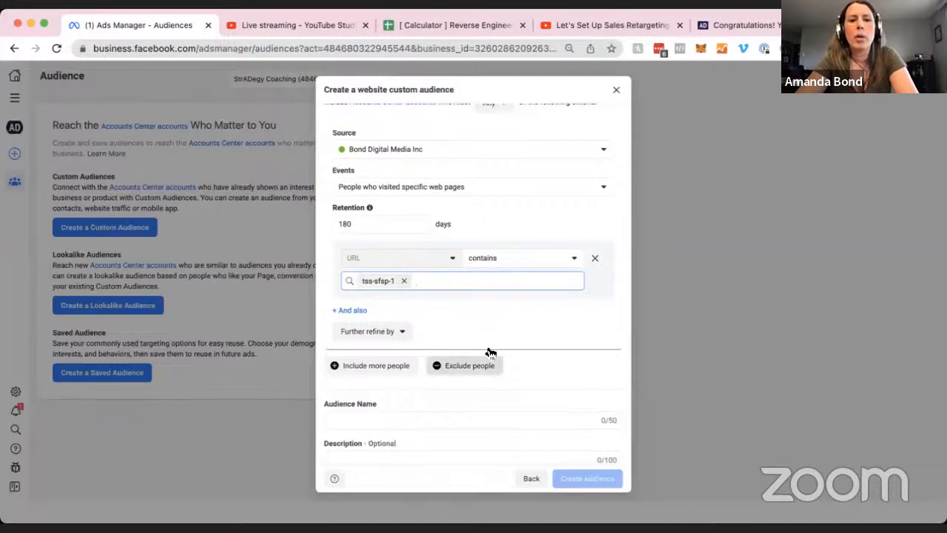
scroll(492, 369, "down", 1)
Name the audience '[TSS] Page View (180 Days)' and create it.
left_click(381, 402)
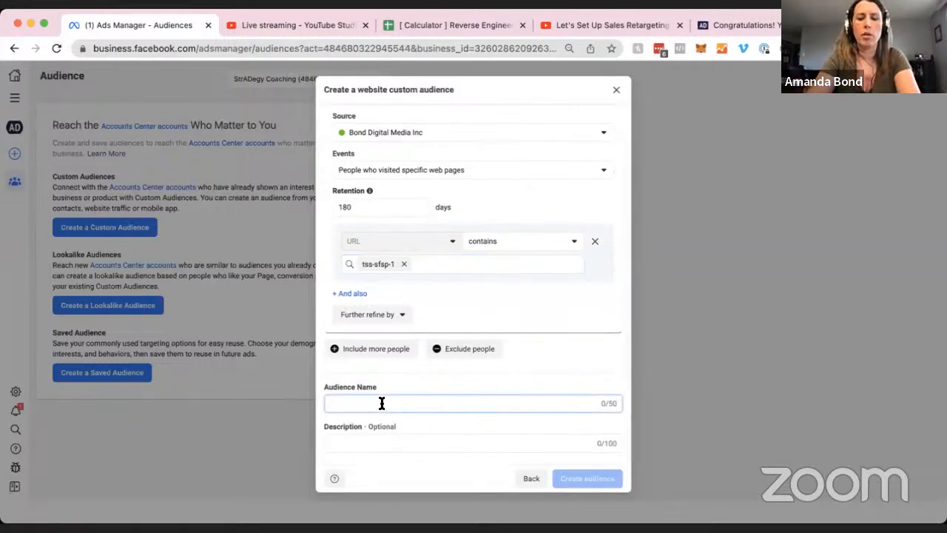
type("I")
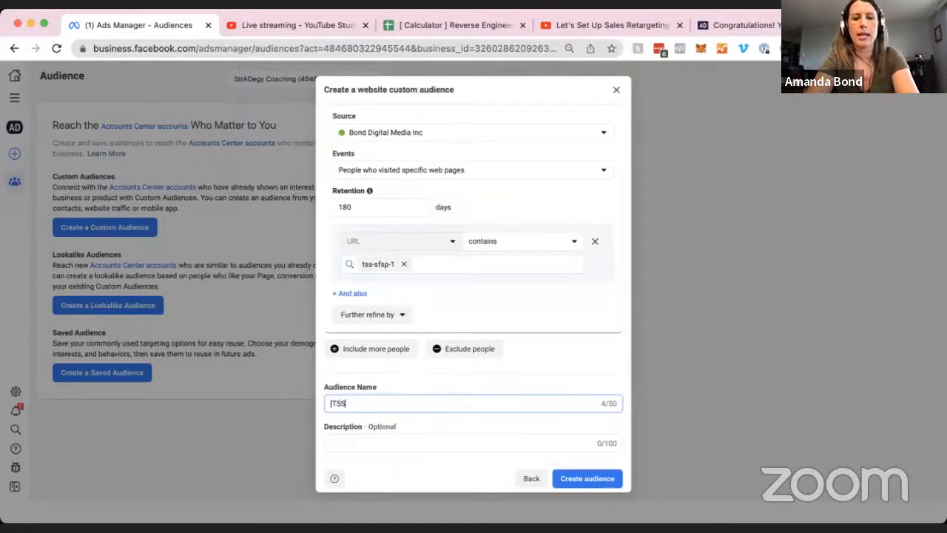
type("TSS] Sales")
key("BackSpace")
key("BackSpace")
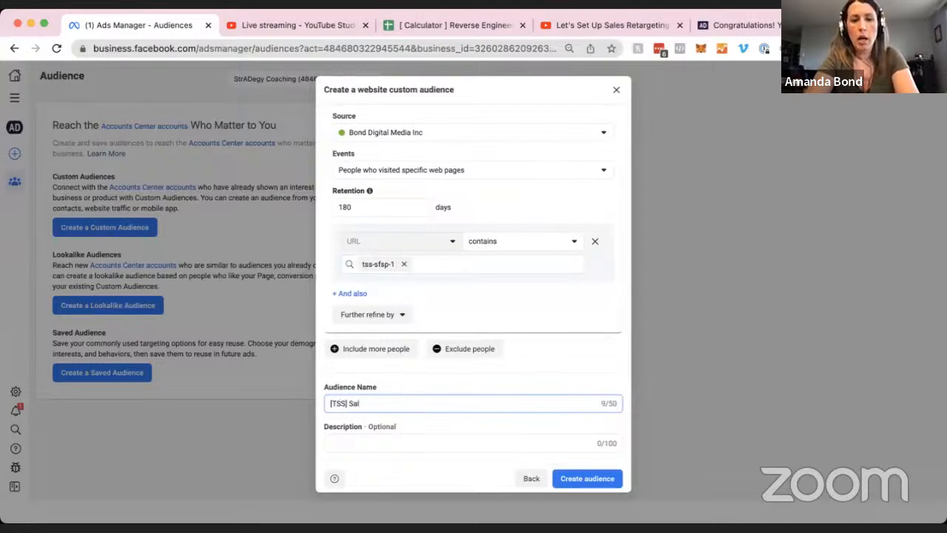
type("Page View (180 Days")
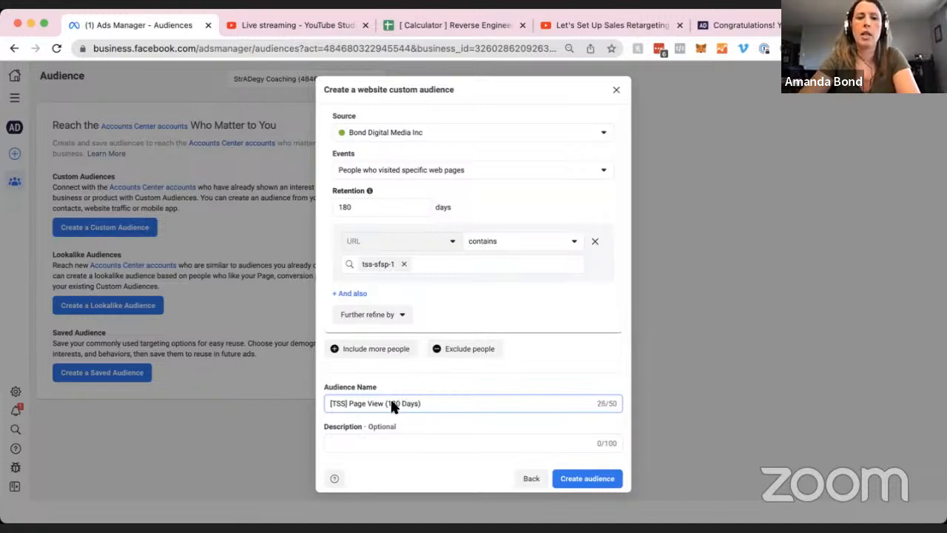
left_click(446, 375)
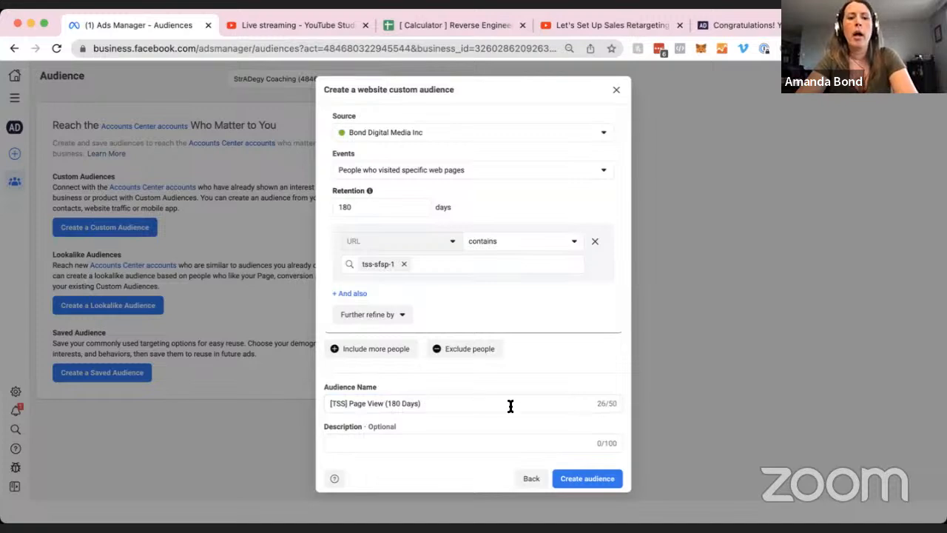
left_click(604, 479)
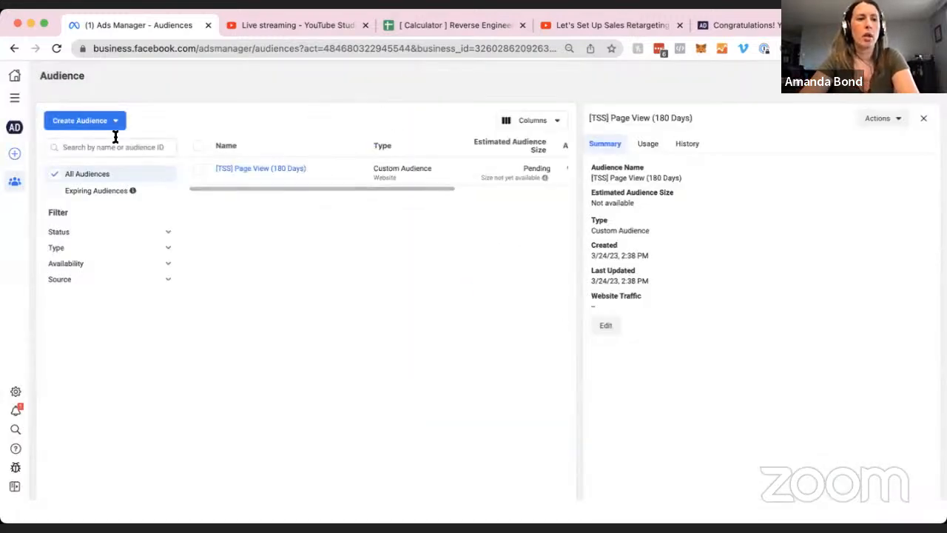
Start a new Website custom audience targeting people who visited specific web pages.
left_click(107, 123)
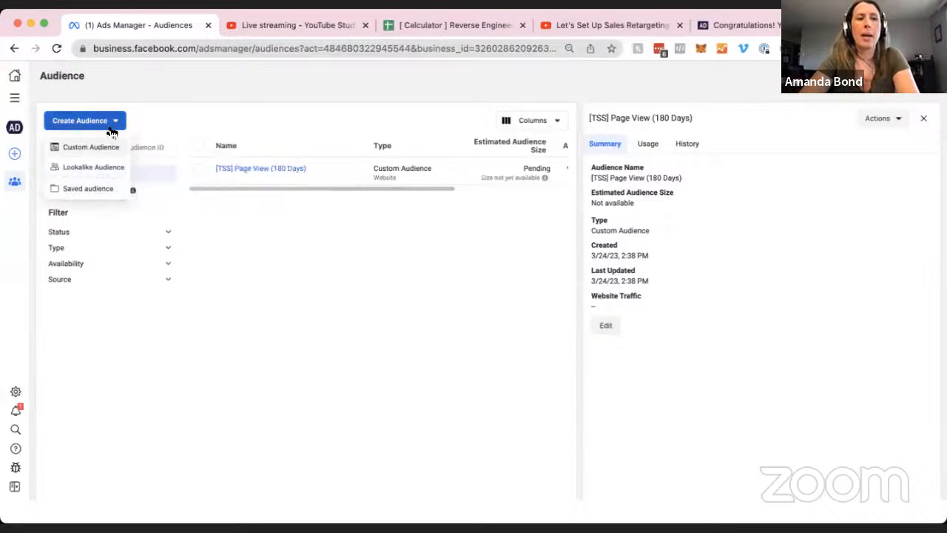
left_click(110, 146)
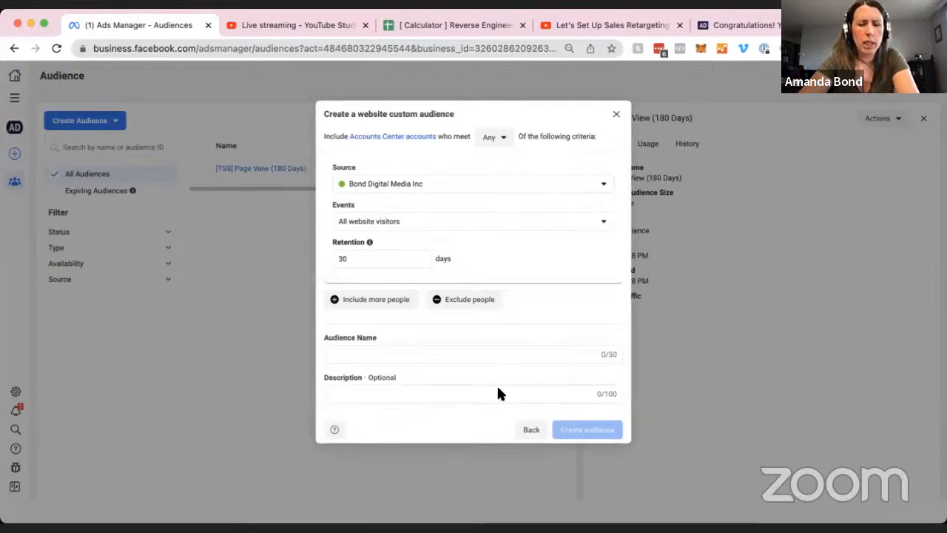
left_click(532, 429)
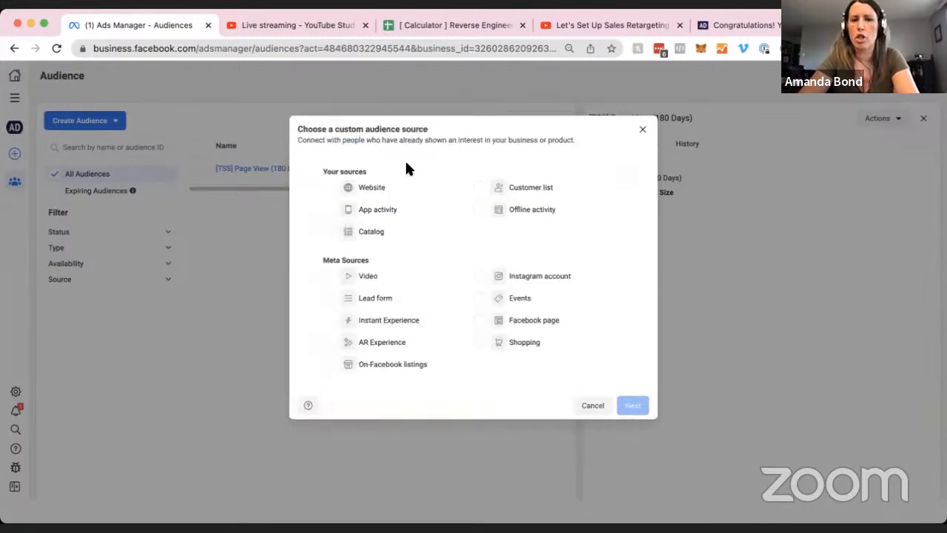
left_click(367, 187)
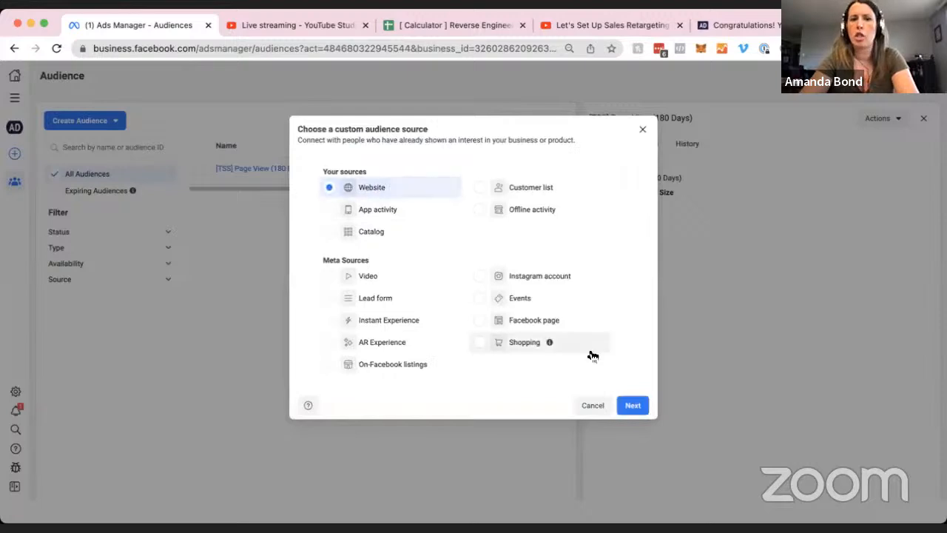
left_click(632, 404)
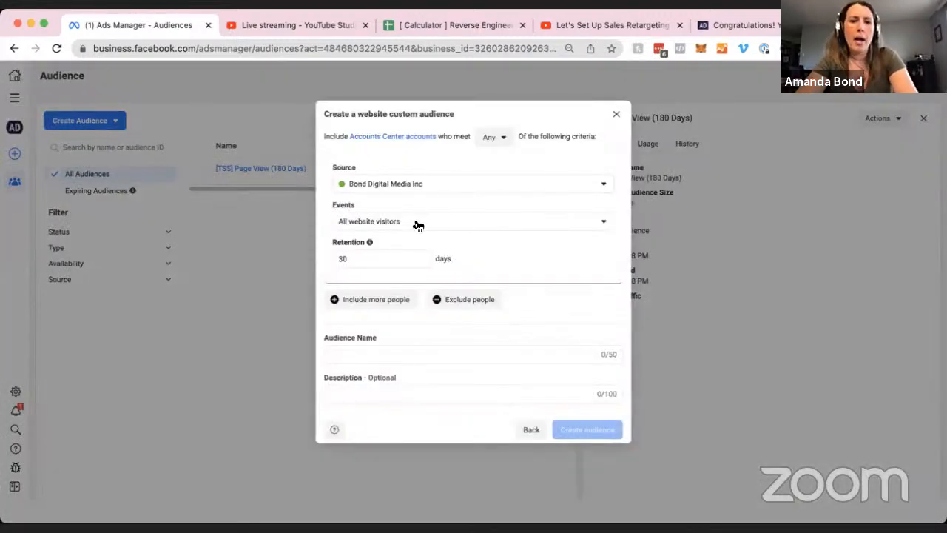
left_click(417, 224)
left_click(387, 296)
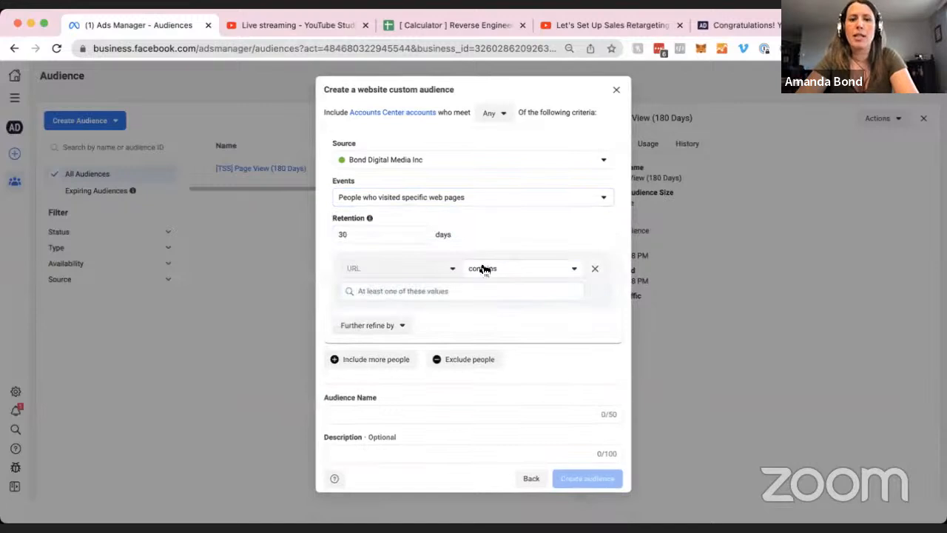
Set retention to 180 days and add invite-requested as the URL-contains value.
double_click(397, 235)
type("180")
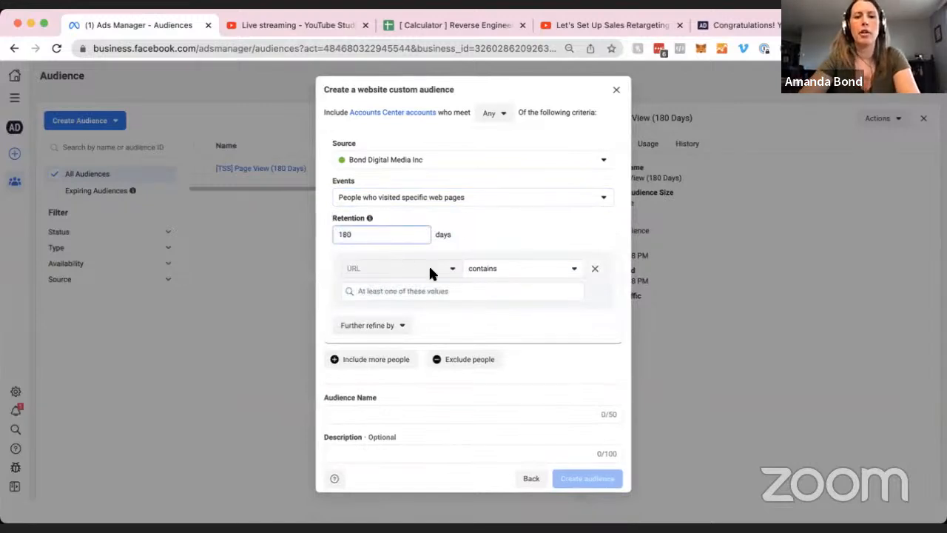
left_click(474, 290)
key("super+v")
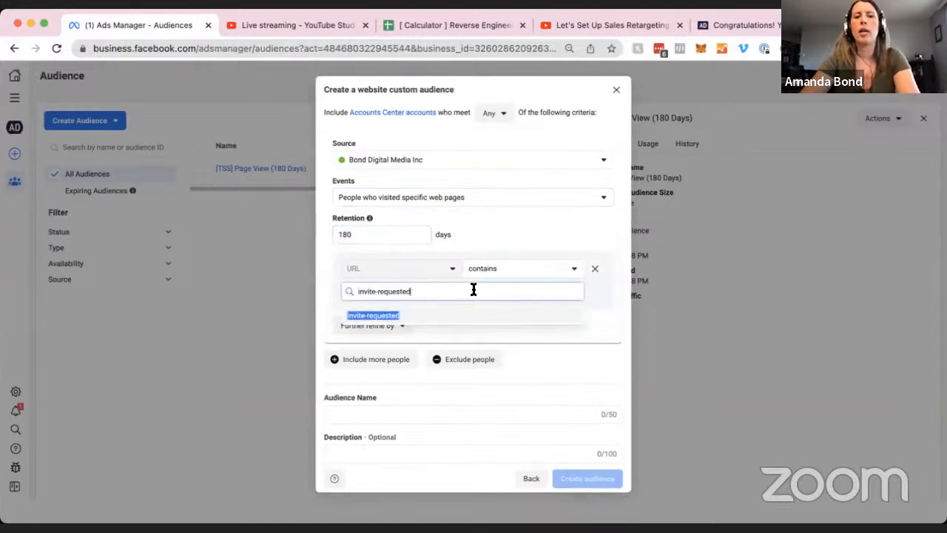
left_click(408, 316)
scroll(492, 342, "down", 1)
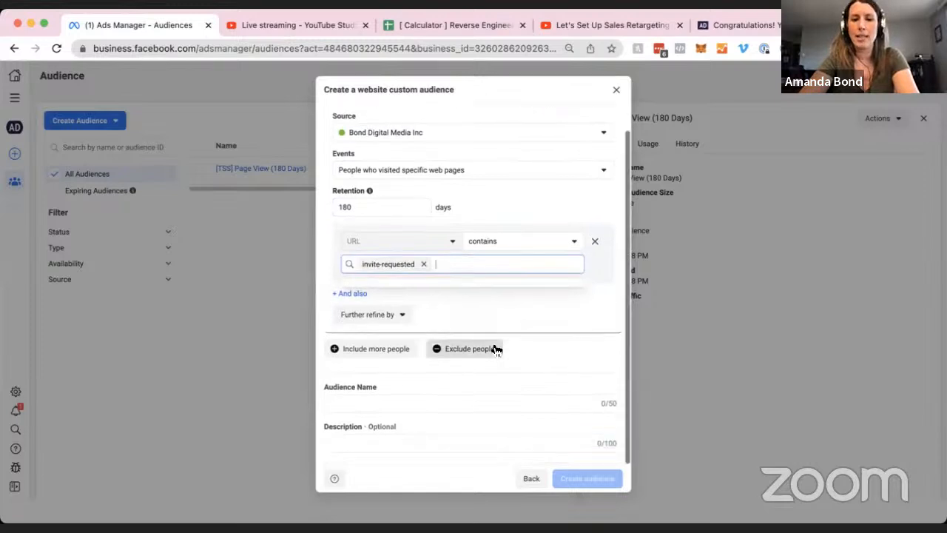
Name it '[TSS] Lead (180 Days)', create it, and close the confirmation and details panel.
left_click(352, 400)
type("[TSS")
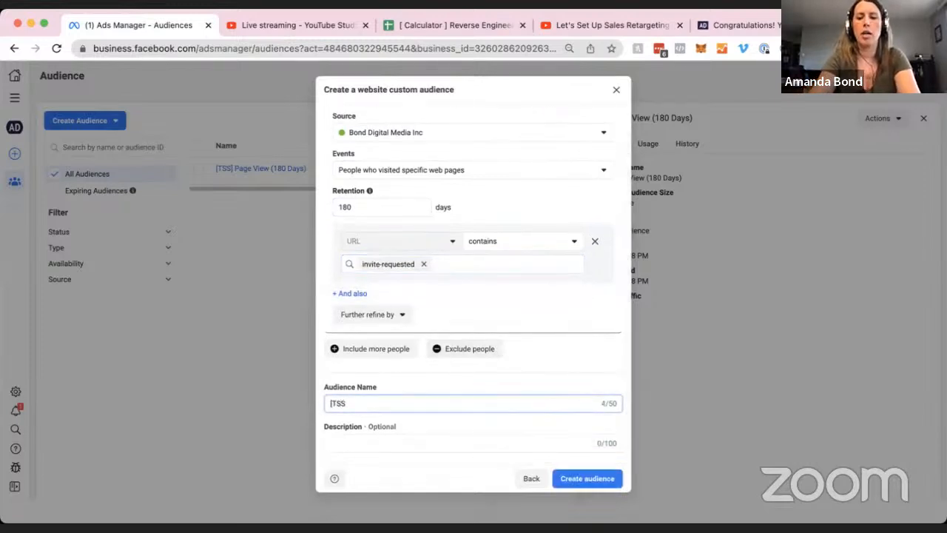
type("] Lead (")
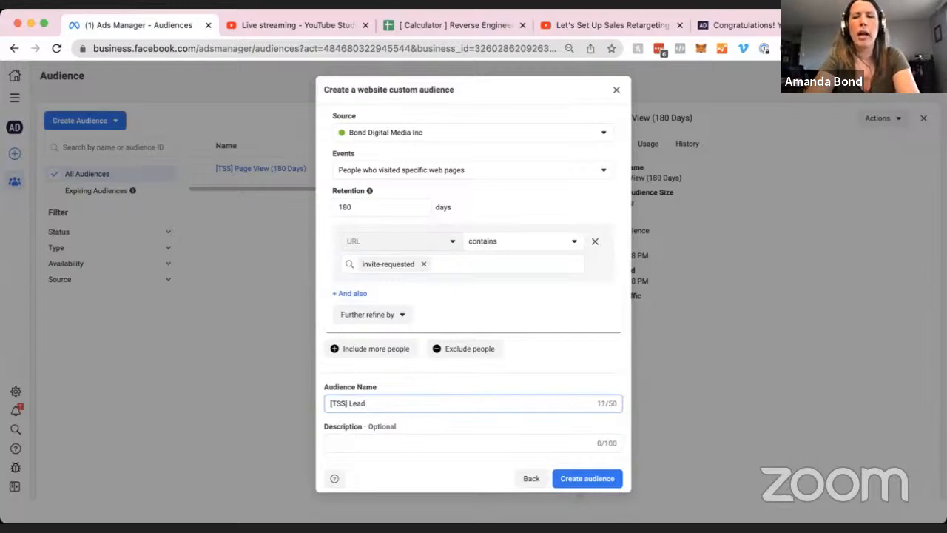
type("(180 Da")
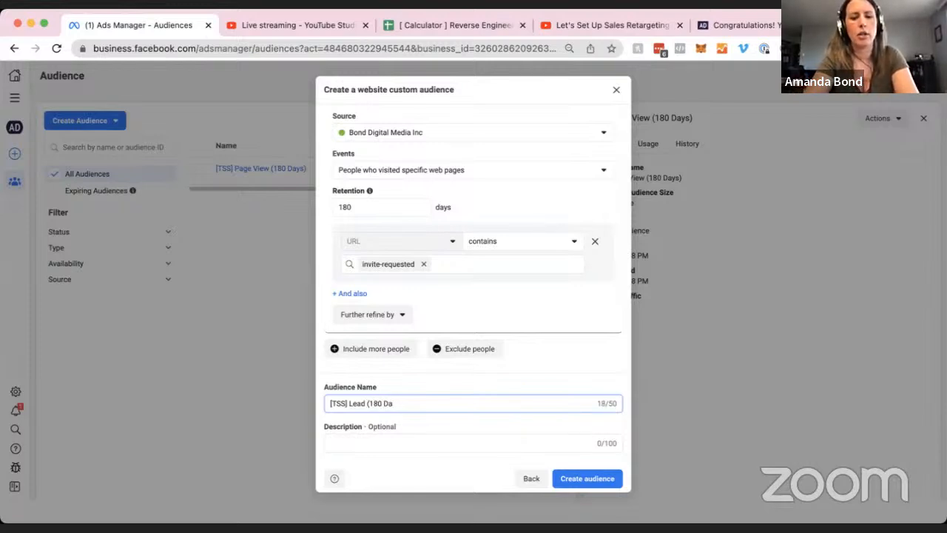
type("ys)")
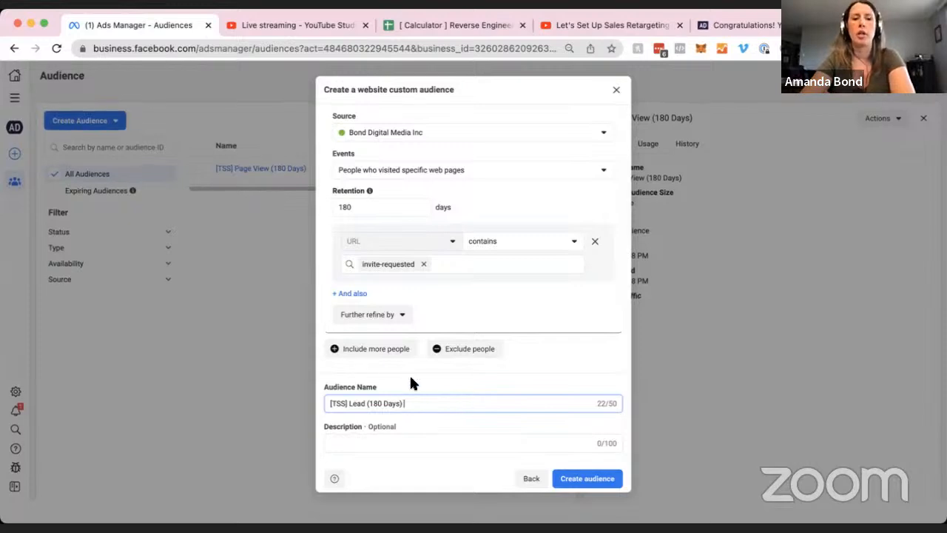
left_click(576, 481)
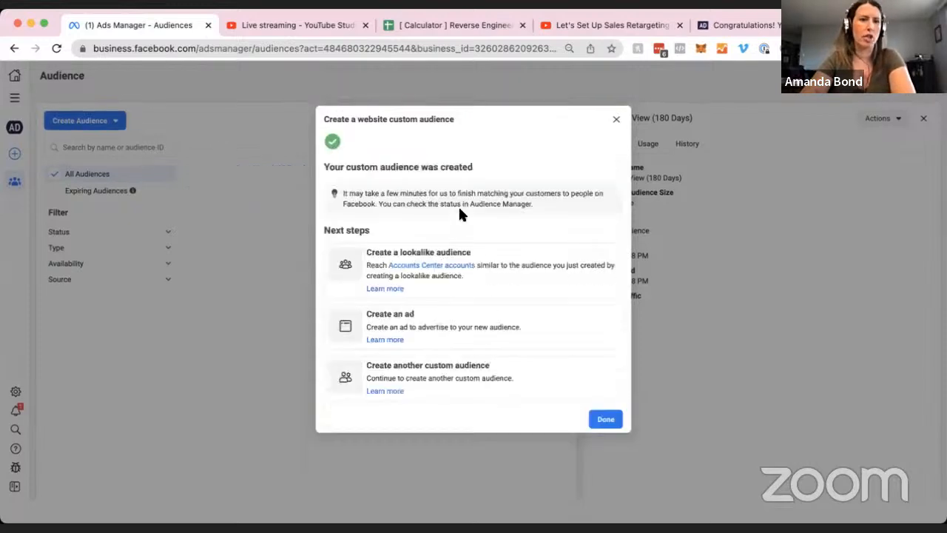
left_click(616, 120)
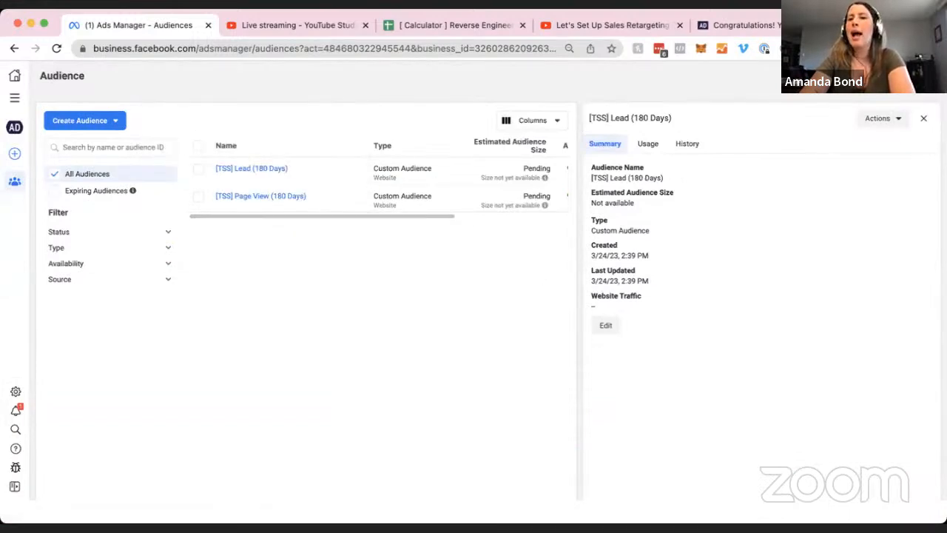
left_click(923, 118)
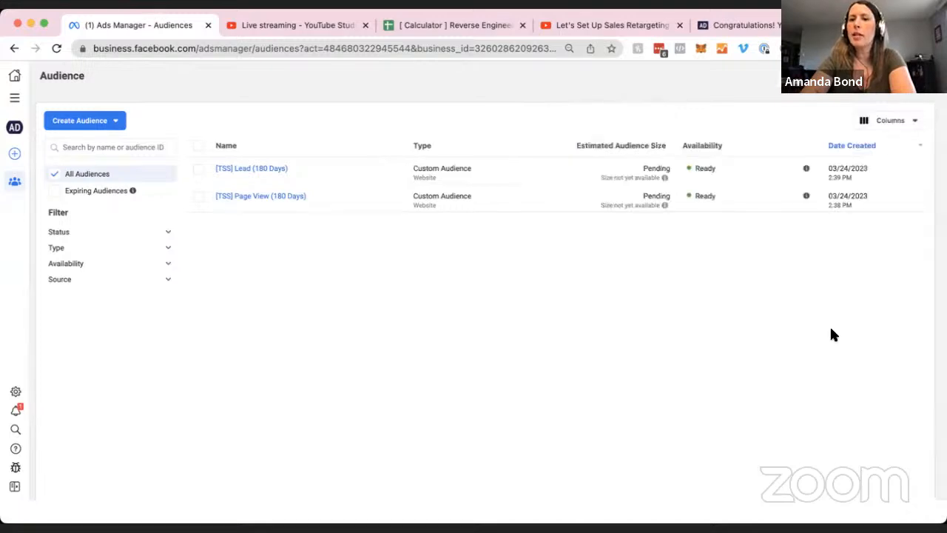
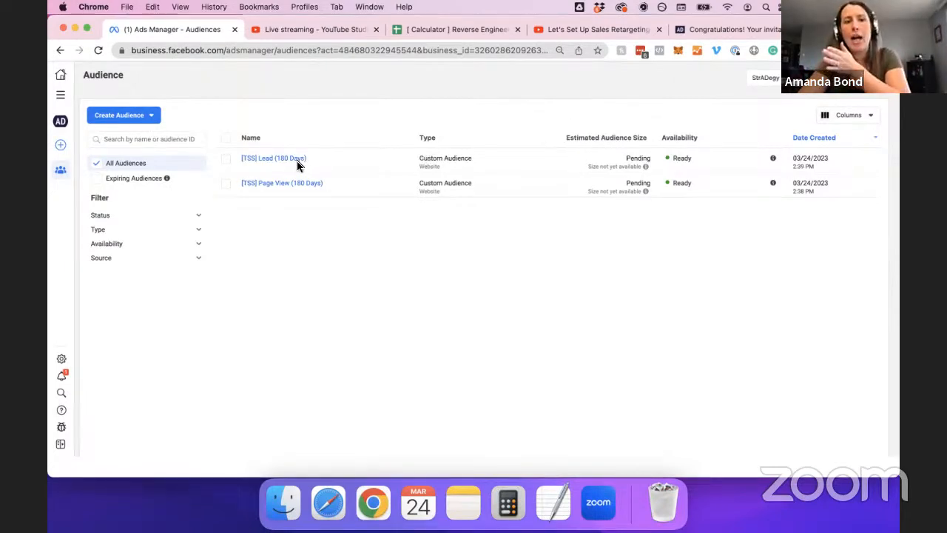
Go to Create Audience above the [TSS] Lead and [TSS] Page View audiences.
mouse_move(281, 160)
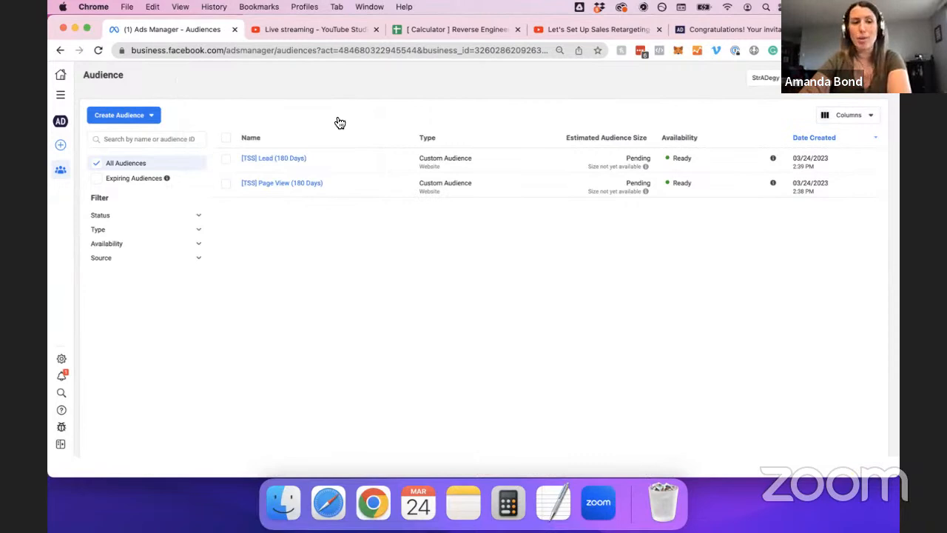
Start a new custom audience using Facebook page as the source.
left_click(156, 117)
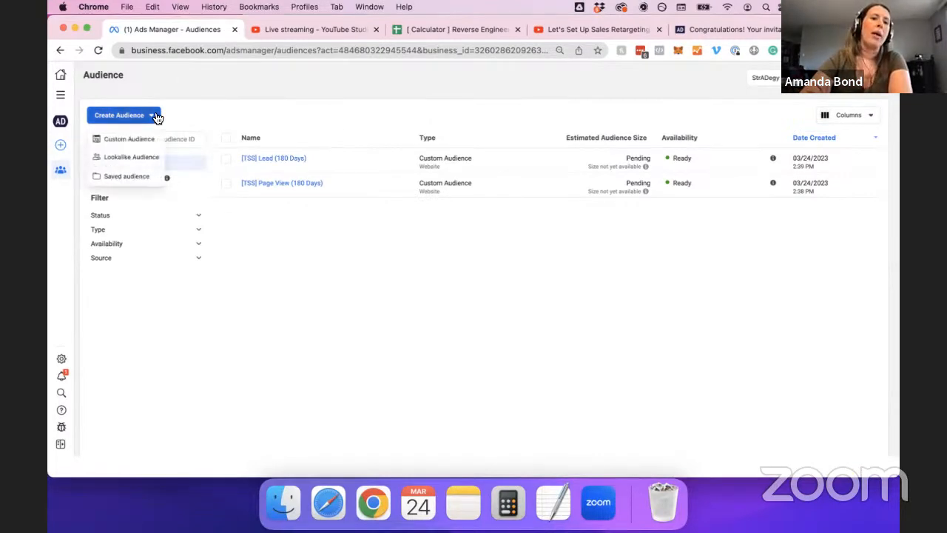
left_click(120, 140)
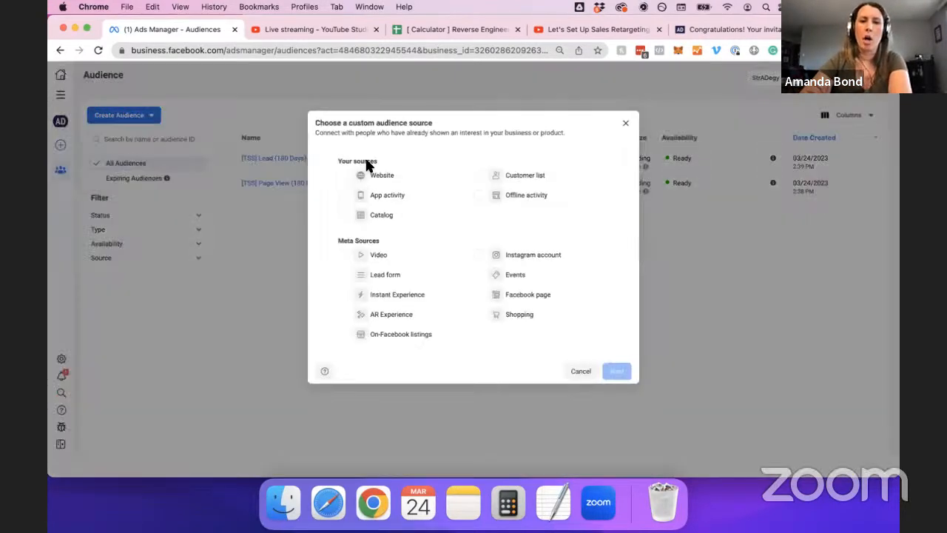
left_click(538, 301)
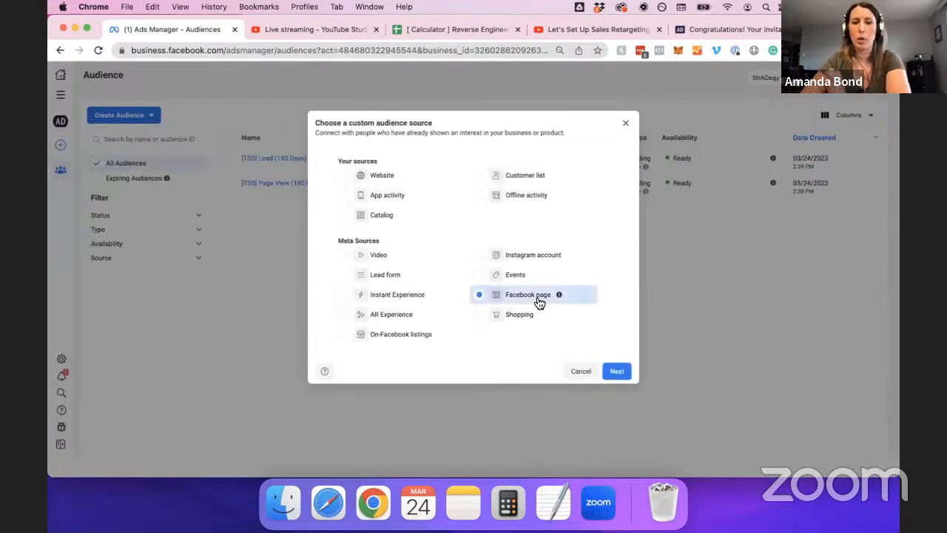
left_click(618, 372)
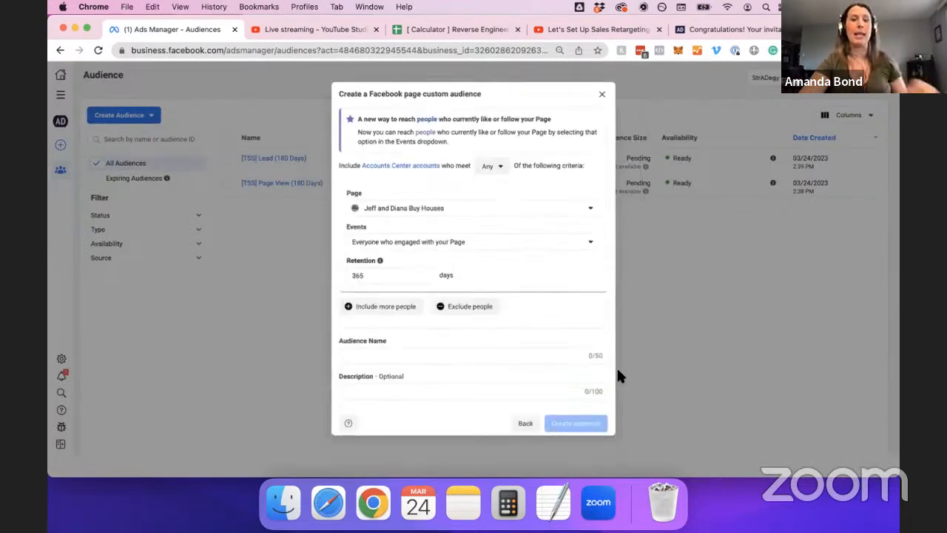
Select your own page under The Ad Strategist and target people who currently like or follow it.
left_click(435, 214)
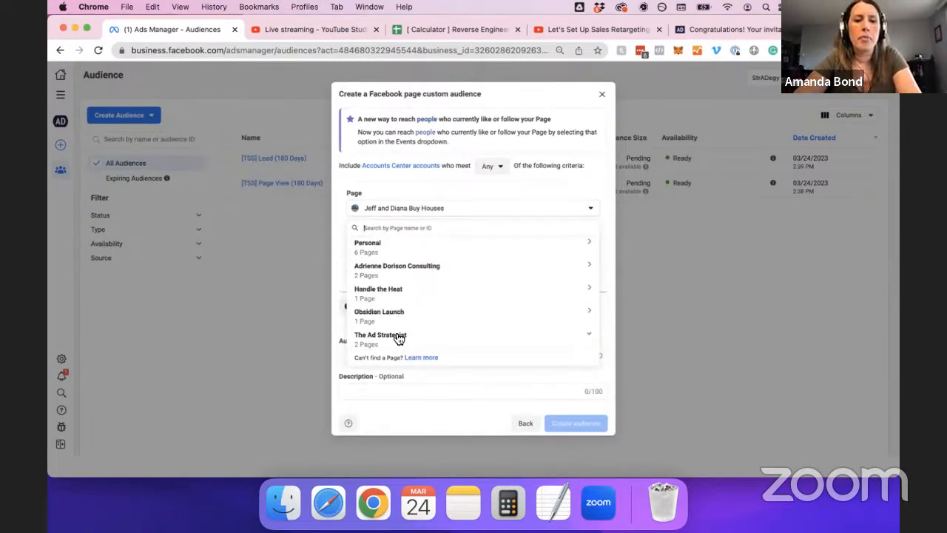
scroll(418, 344, "down", 1)
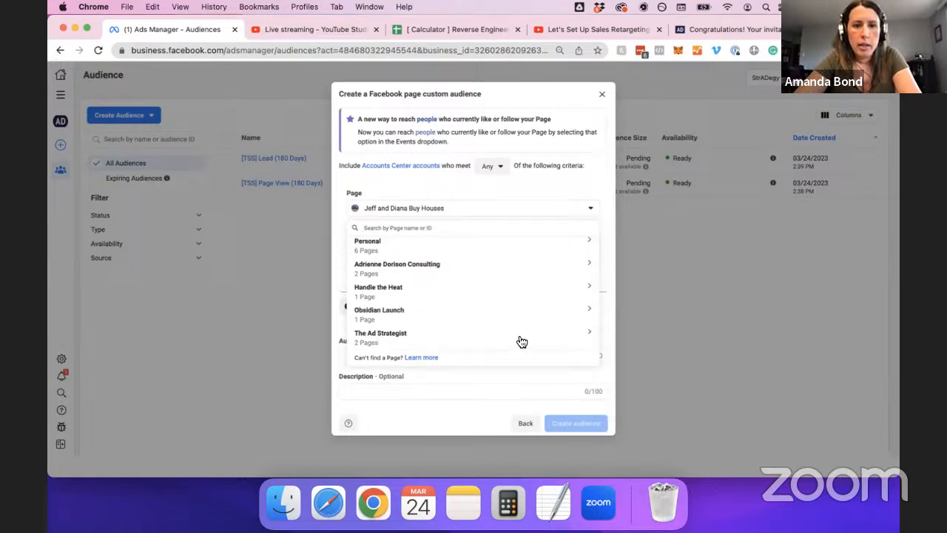
left_click(585, 337)
left_click(433, 319)
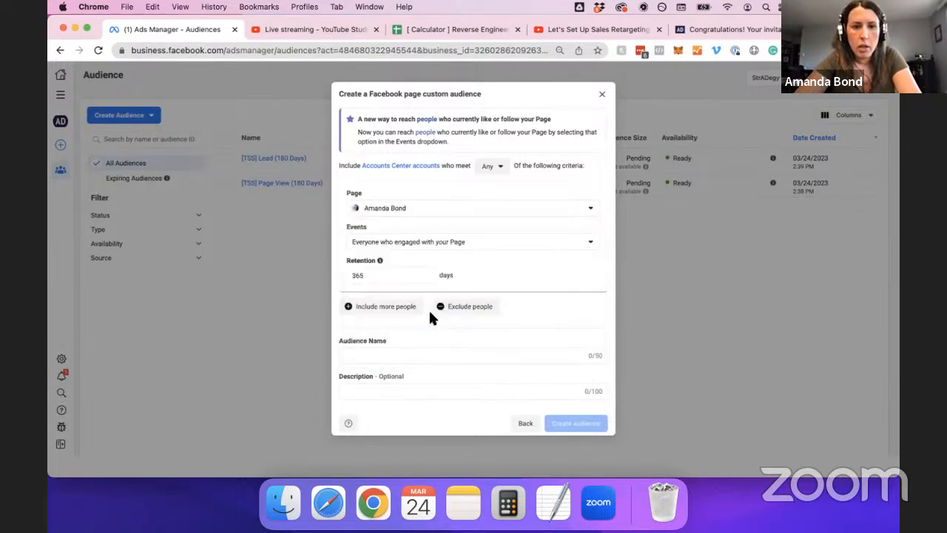
left_click(465, 247)
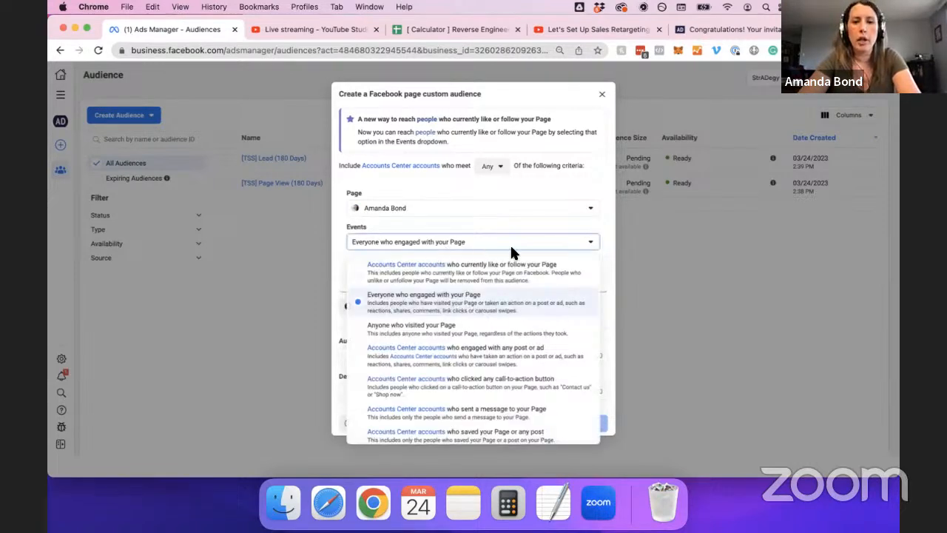
left_click(480, 269)
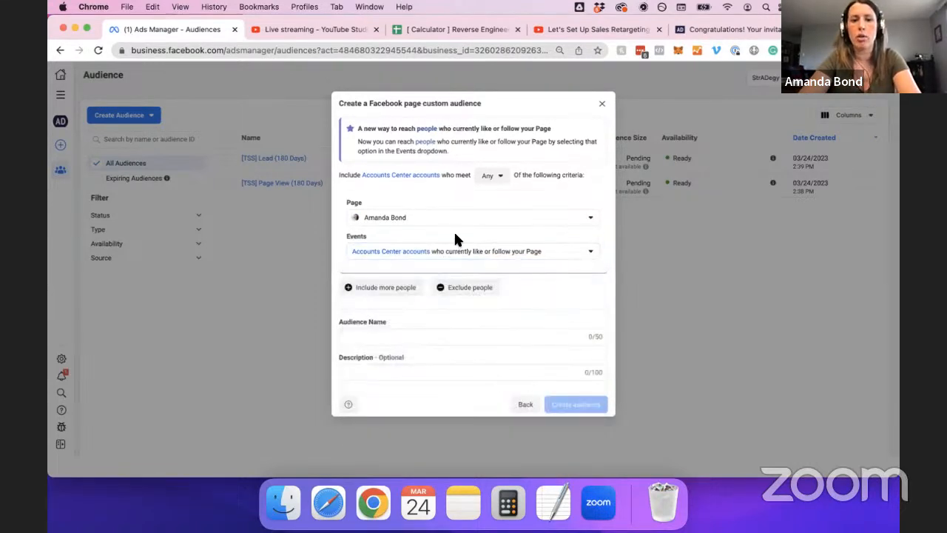
left_click(359, 335)
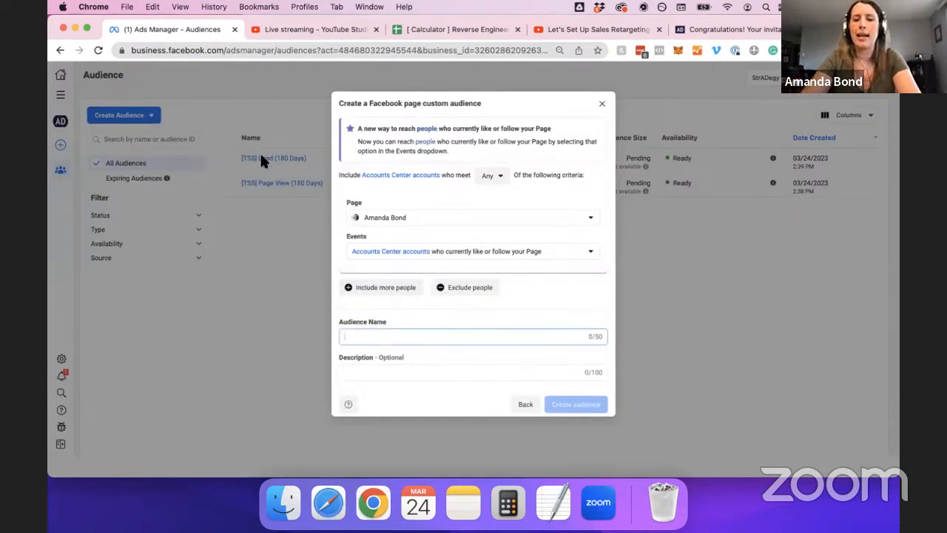
key("super+equal")
key("super+equal")
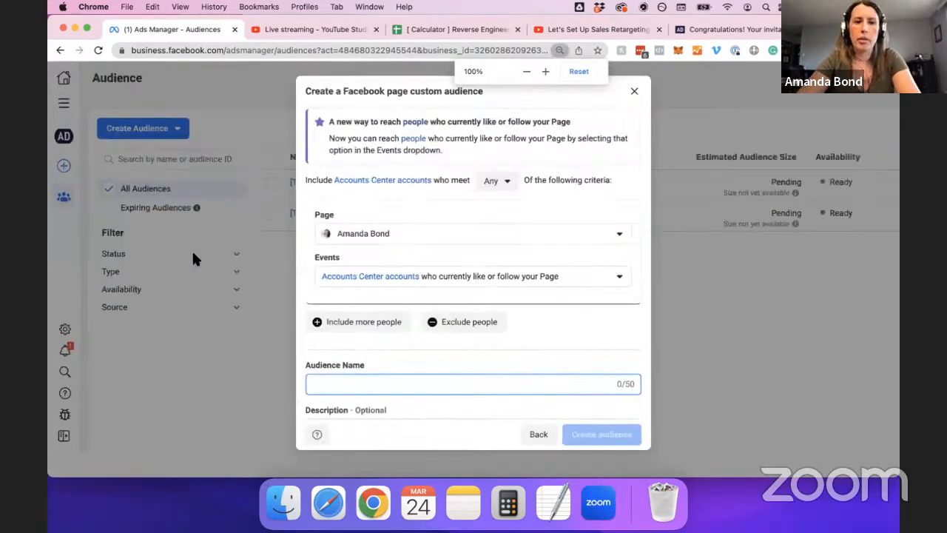
Name the audience '(TAS) Page Likes', create it, and dismiss the confirmation.
key("super+equal")
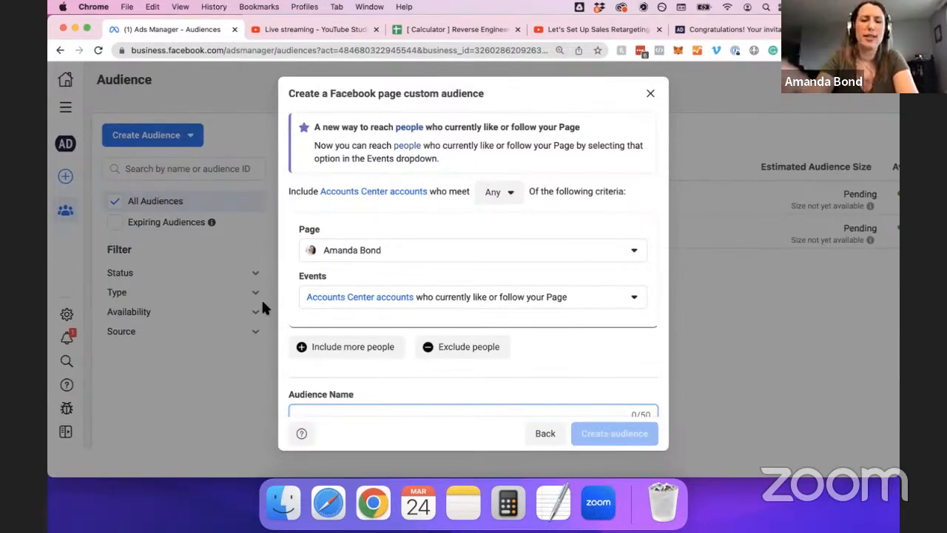
scroll(415, 307, "down", 2)
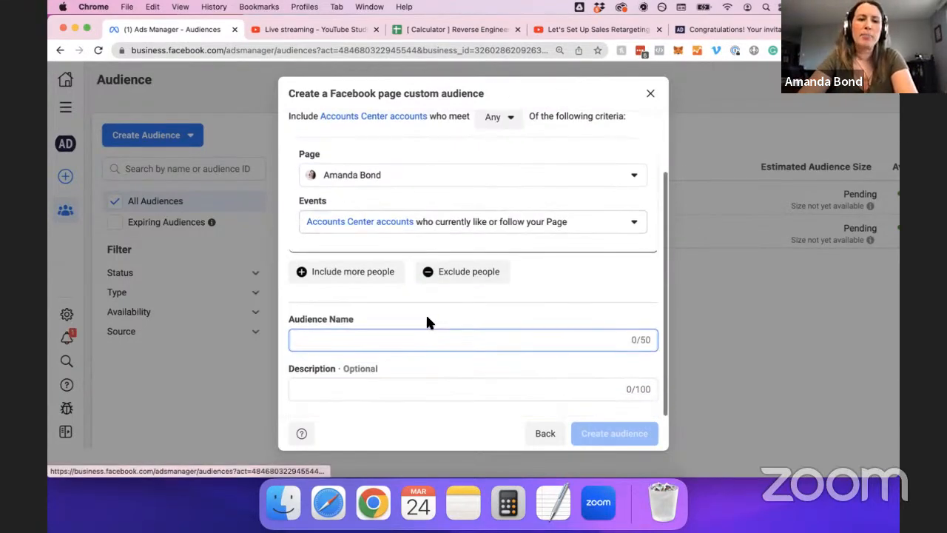
type("(TAS")
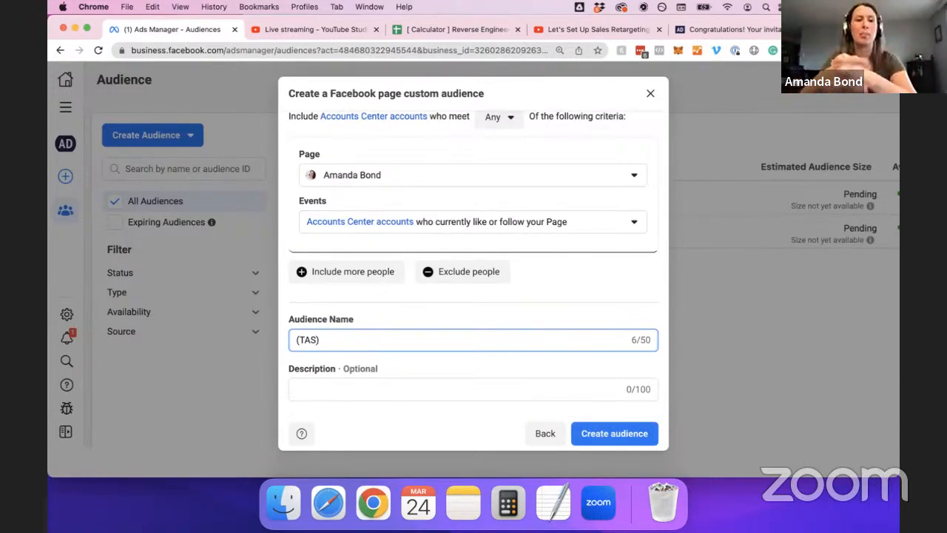
type("Page Likes")
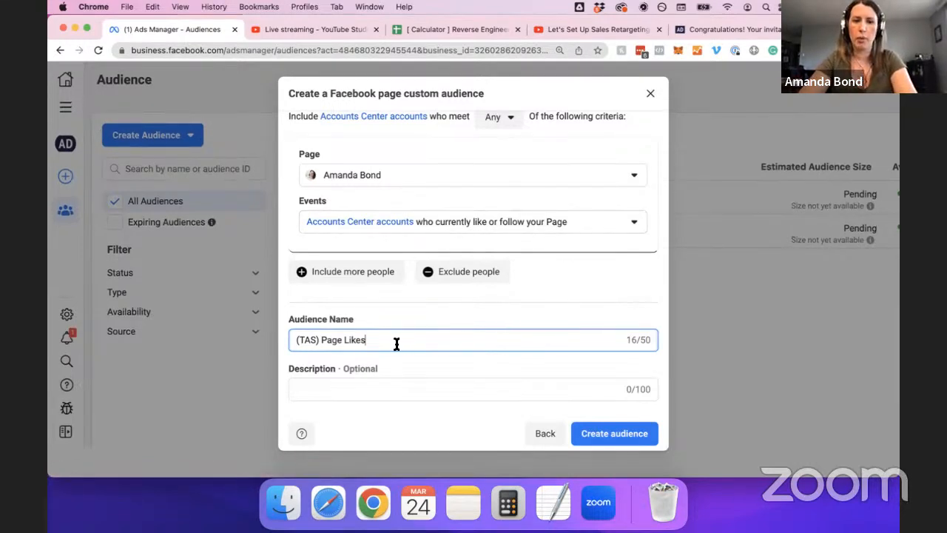
left_click(609, 436)
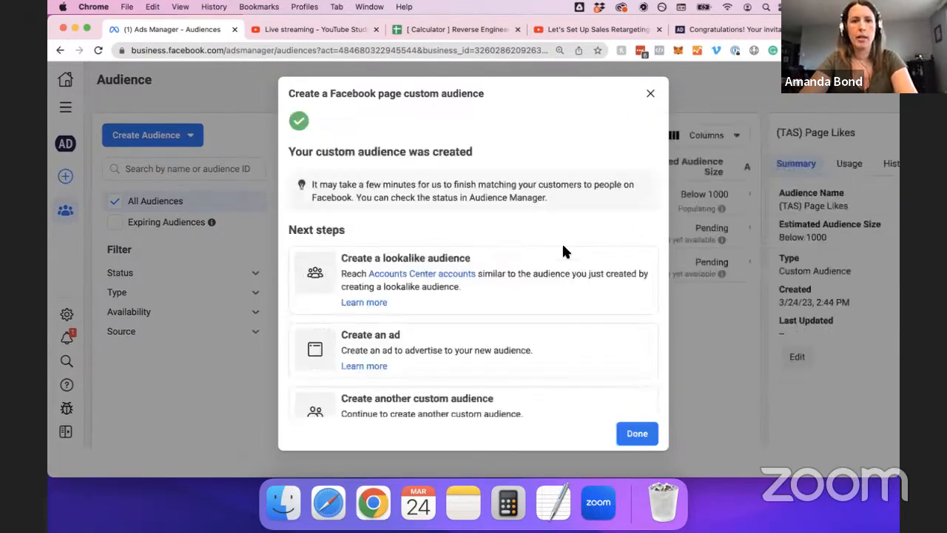
left_click(631, 434)
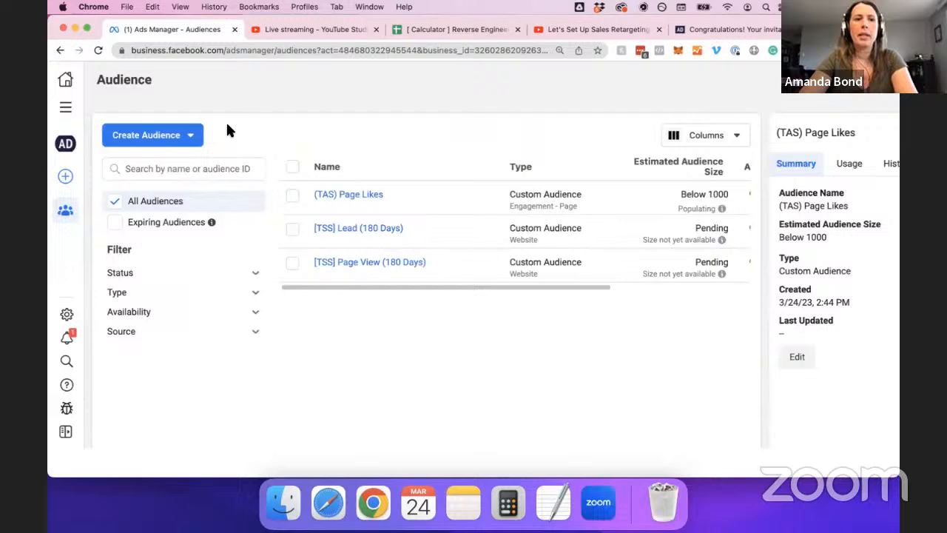
left_click(182, 135)
Start another Facebook page custom audience targeting everyone who engaged with the Page.
left_click(160, 170)
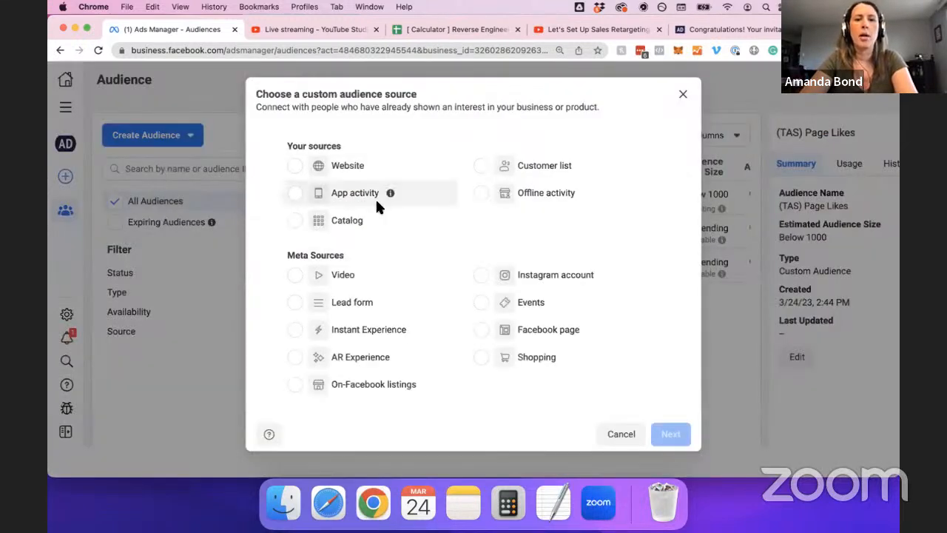
left_click(565, 339)
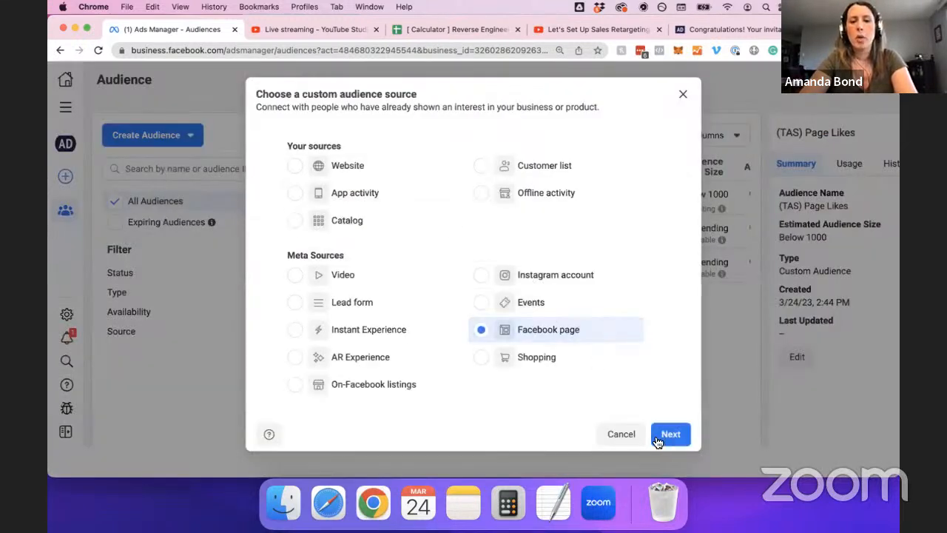
left_click(670, 433)
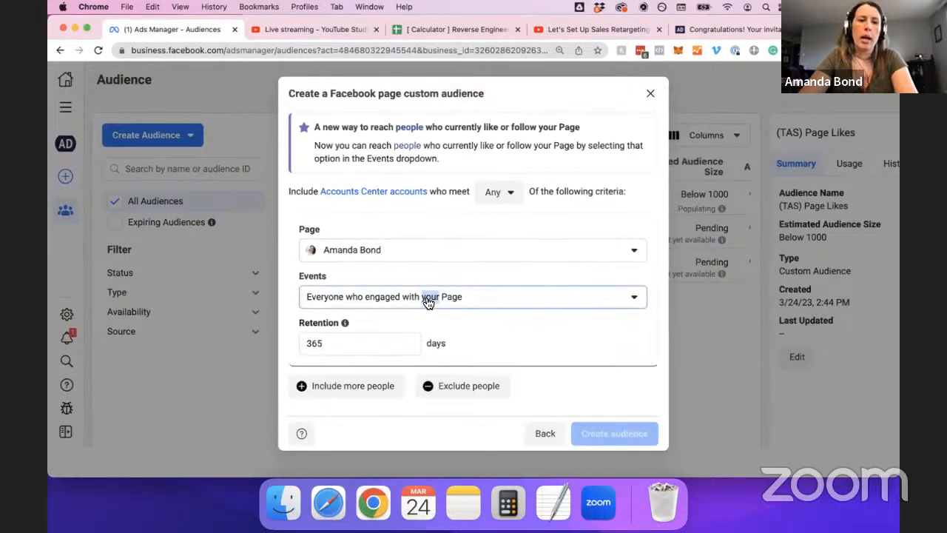
left_click(389, 300)
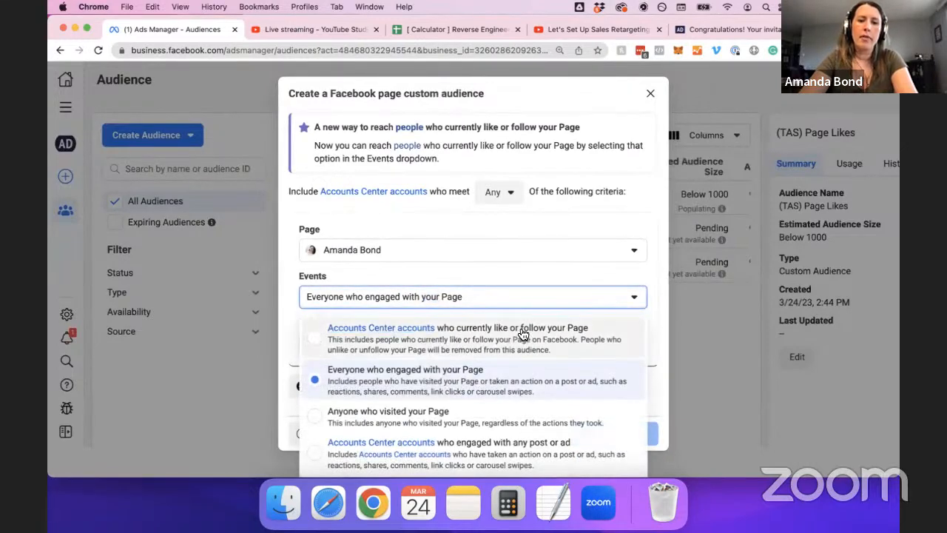
left_click(497, 380)
scroll(517, 326, "down", 3)
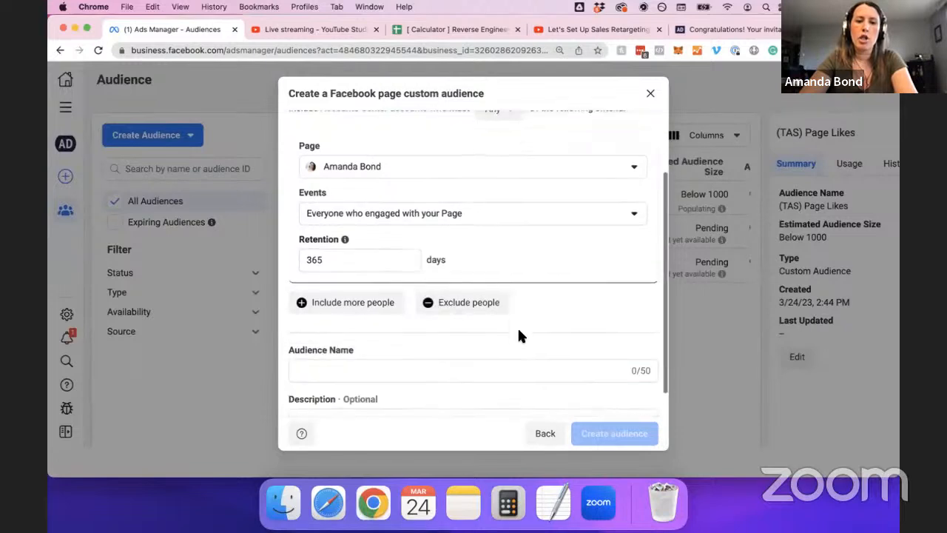
mouse_move(345, 215)
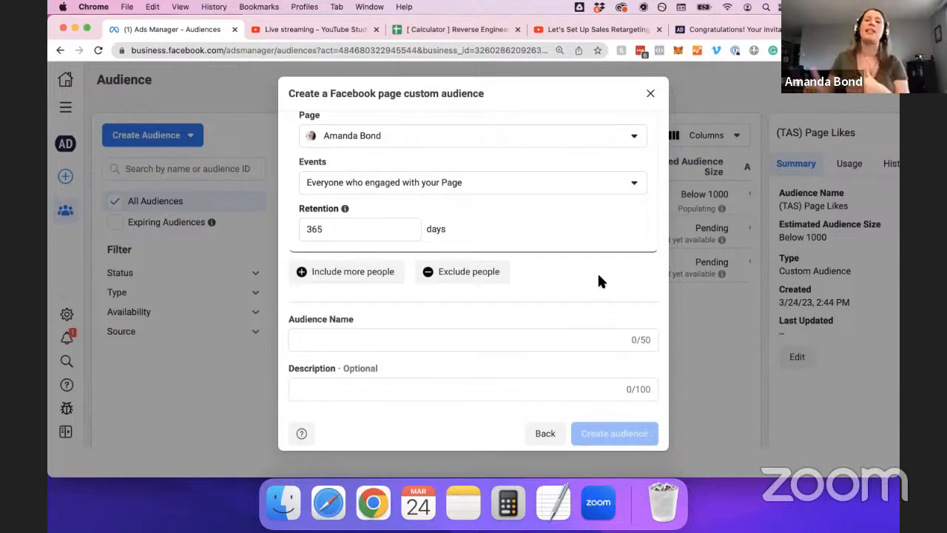
Name it '(TAS) Page Engagement' without a trailing space and create it.
left_click(349, 339)
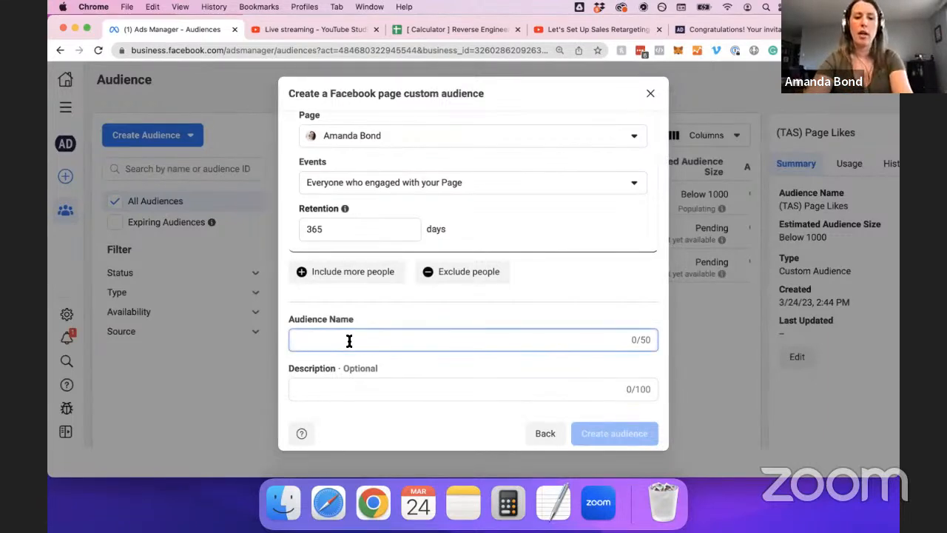
type("(TAS) P")
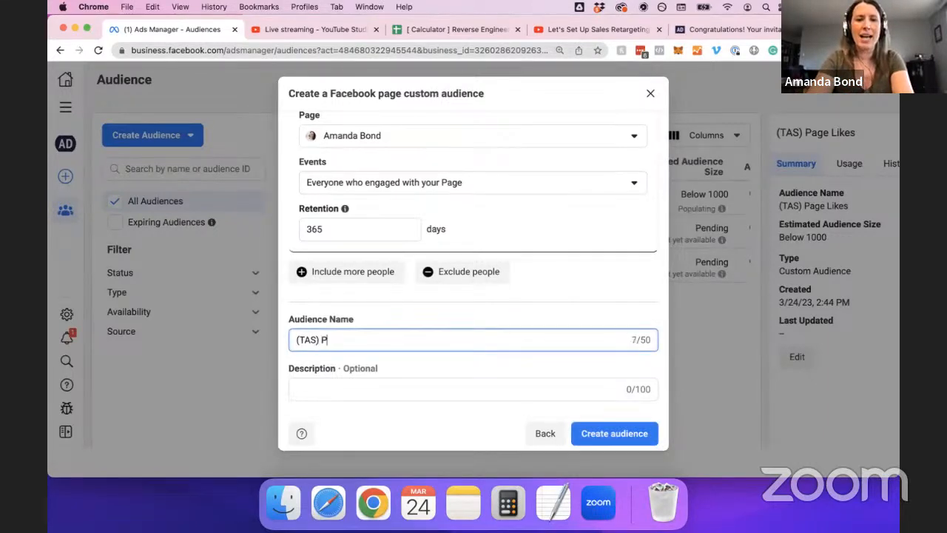
type("age Engagemen")
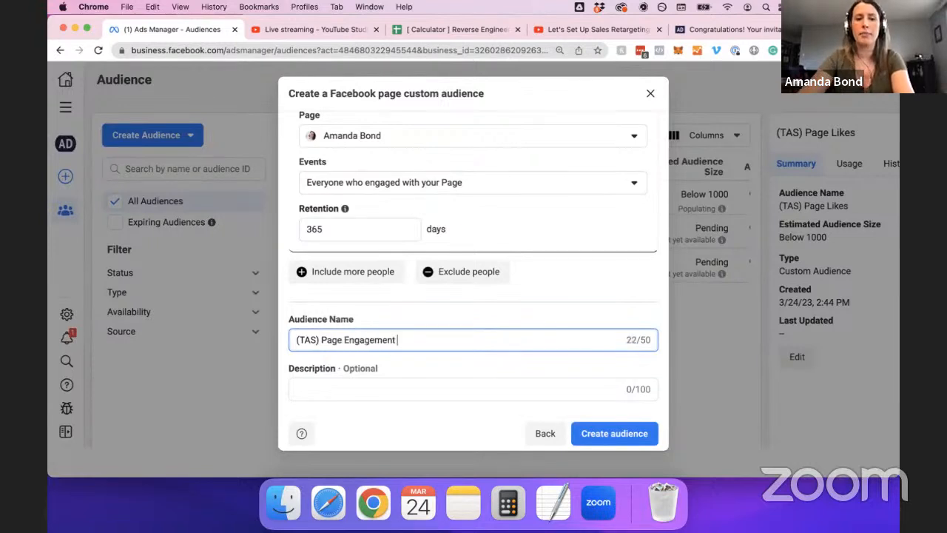
type("t")
key("BackSpace")
left_click(614, 433)
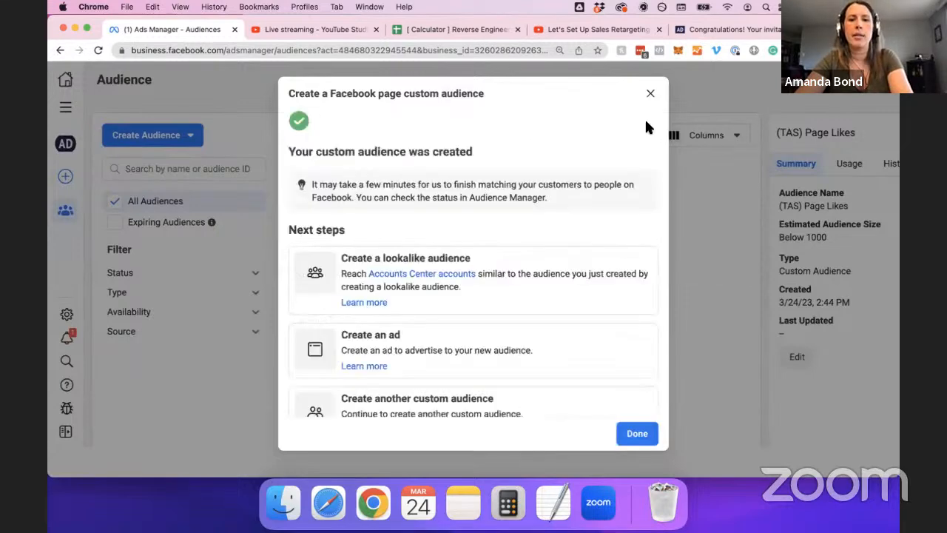
Start a new Facebook page custom audience targeting anyone who visited the Page.
left_click(650, 93)
left_click(176, 135)
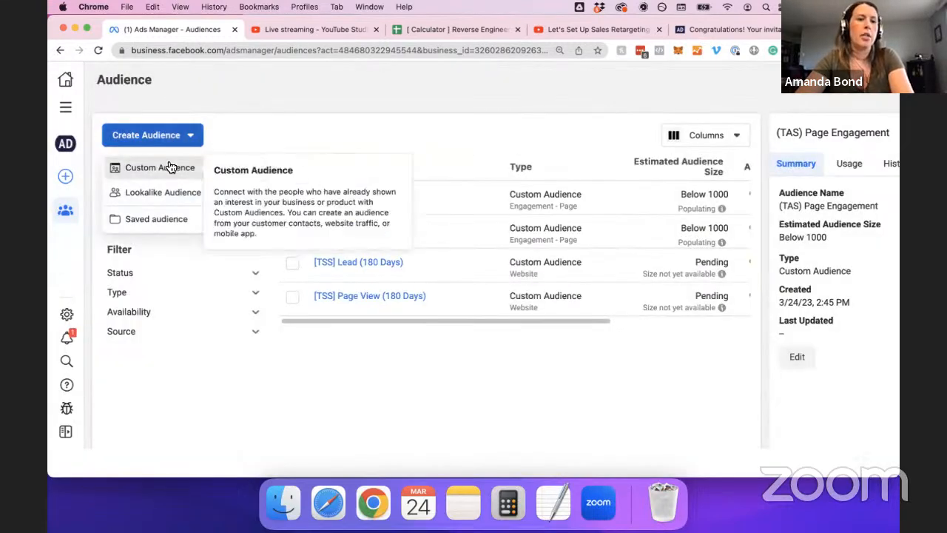
left_click(181, 166)
left_click(551, 329)
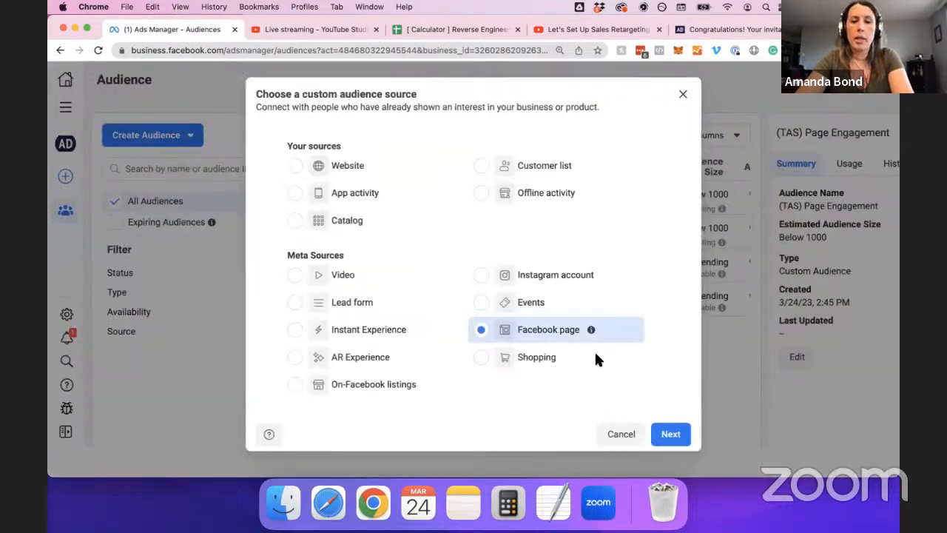
left_click(669, 434)
left_click(446, 299)
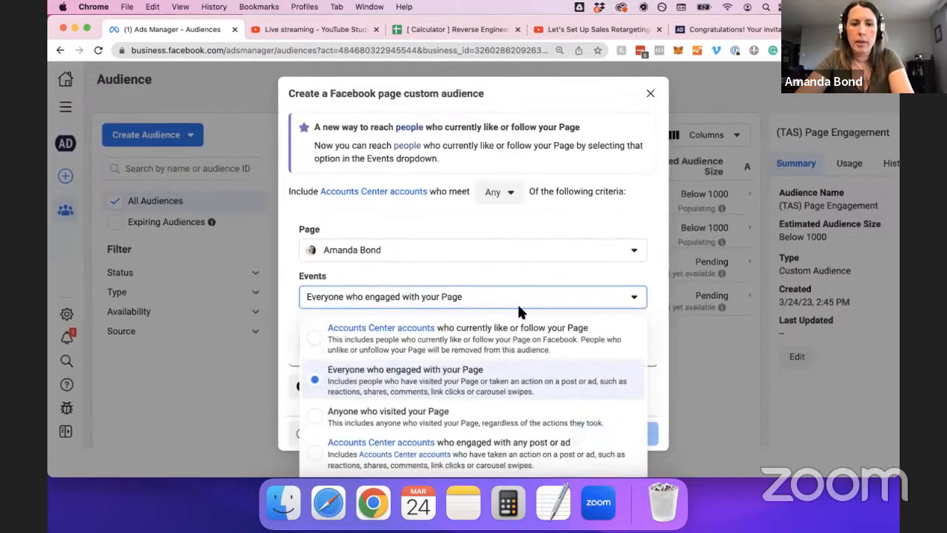
left_click(558, 423)
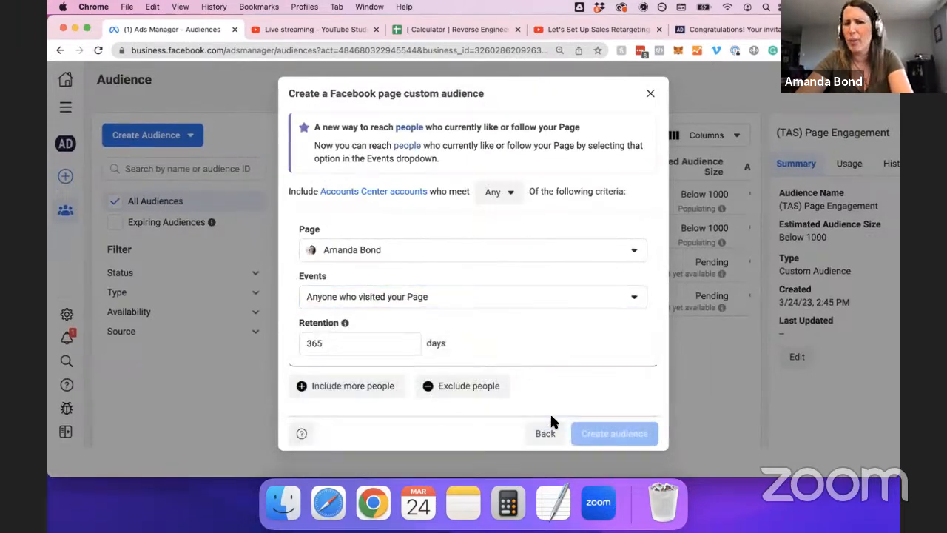
left_click(469, 298)
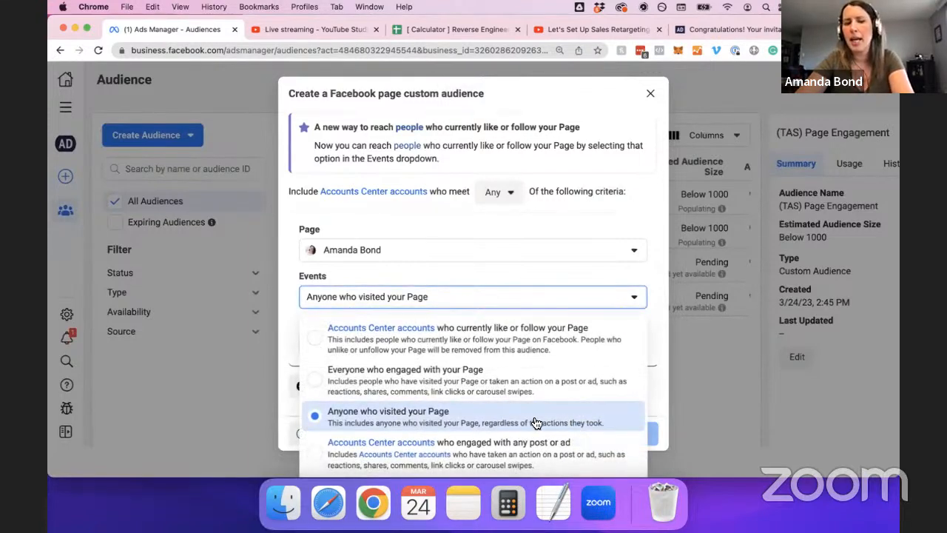
left_click(593, 421)
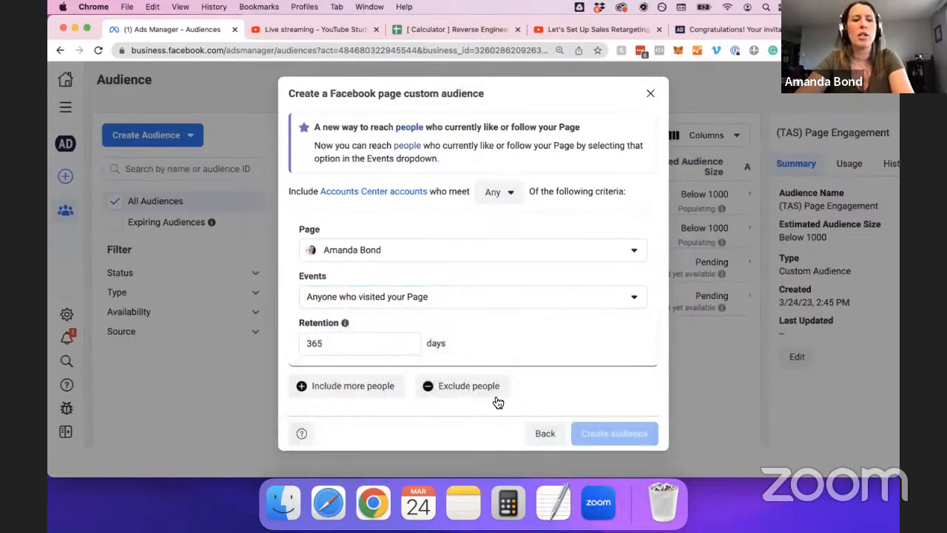
Name it '(TAS) Page Visitors', create it, and dismiss the confirmation.
scroll(520, 307, "down", 3)
left_click(366, 341)
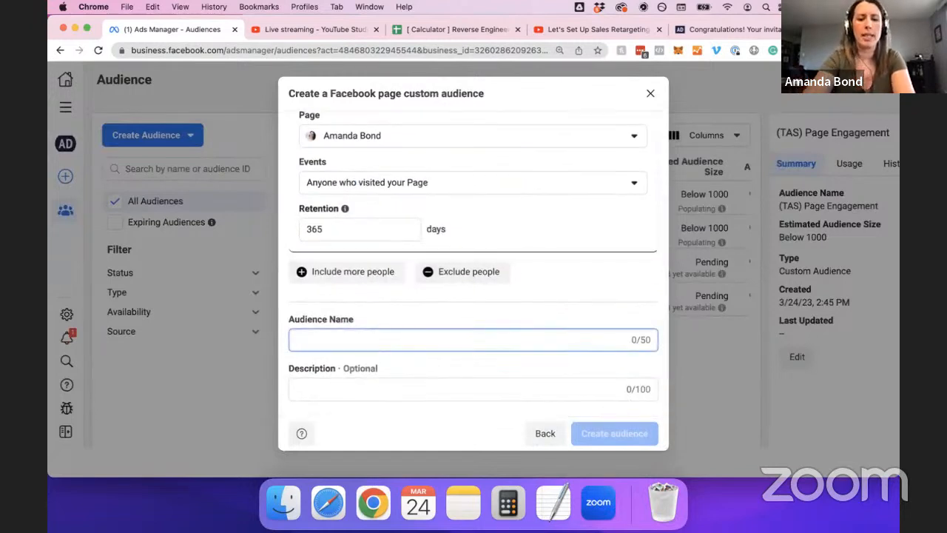
type("(TAS) Page Vis")
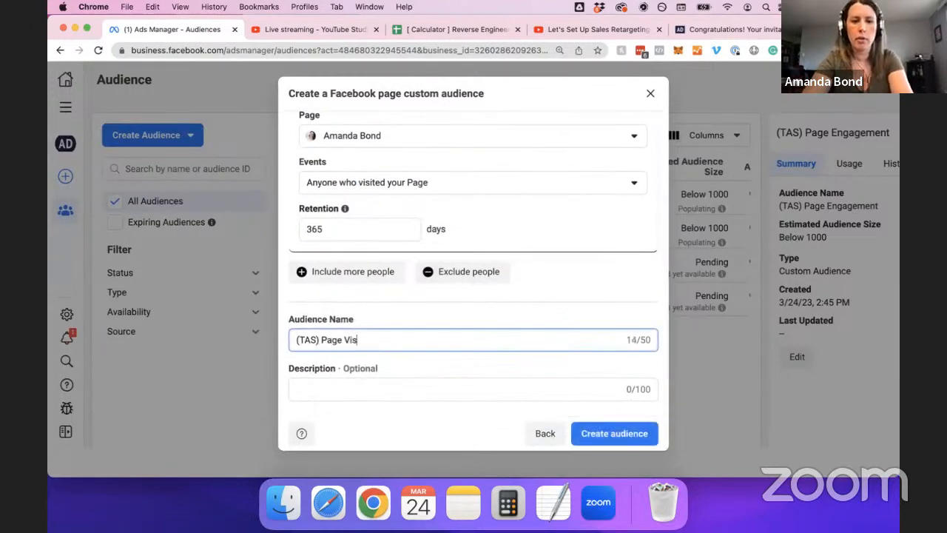
type("itors")
left_click(587, 437)
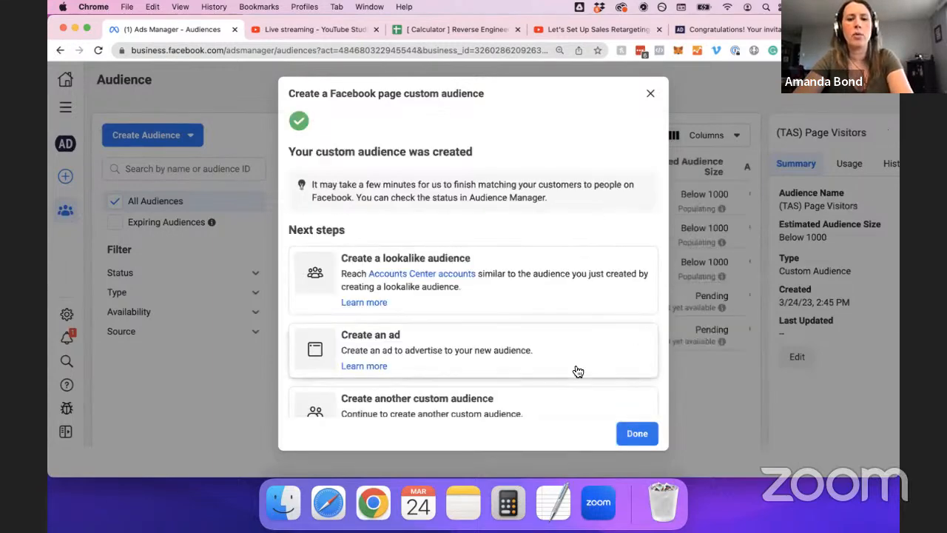
left_click(634, 433)
left_click(164, 135)
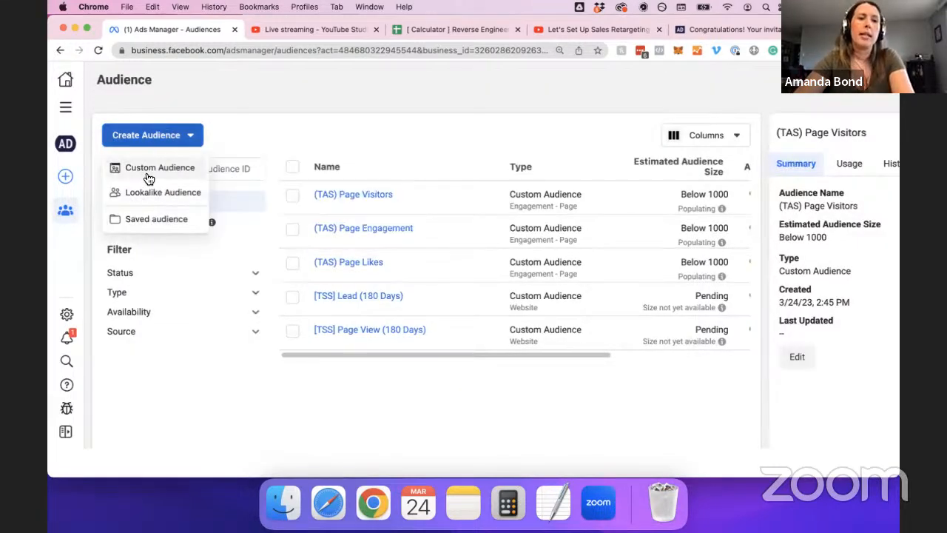
Build a Facebook page custom audience of people who sent the Page a message.
left_click(148, 168)
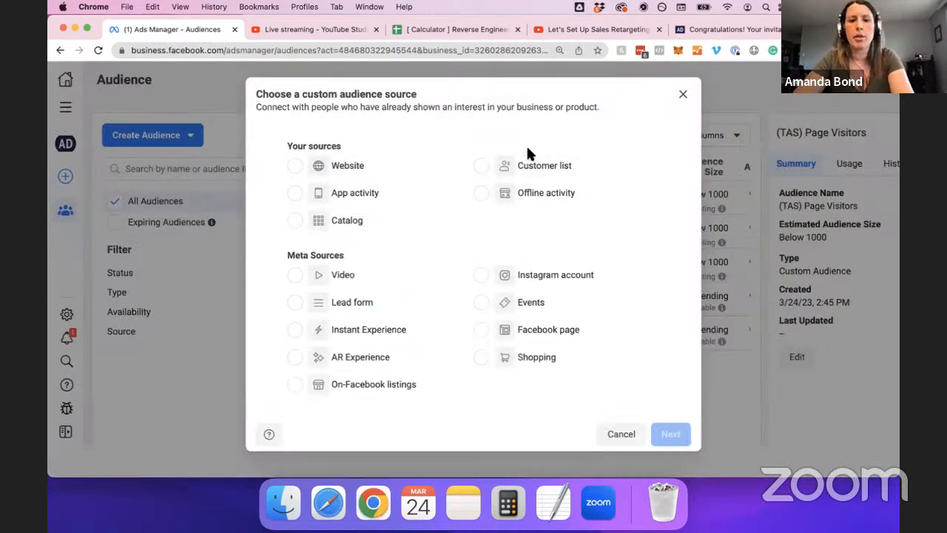
left_click(568, 333)
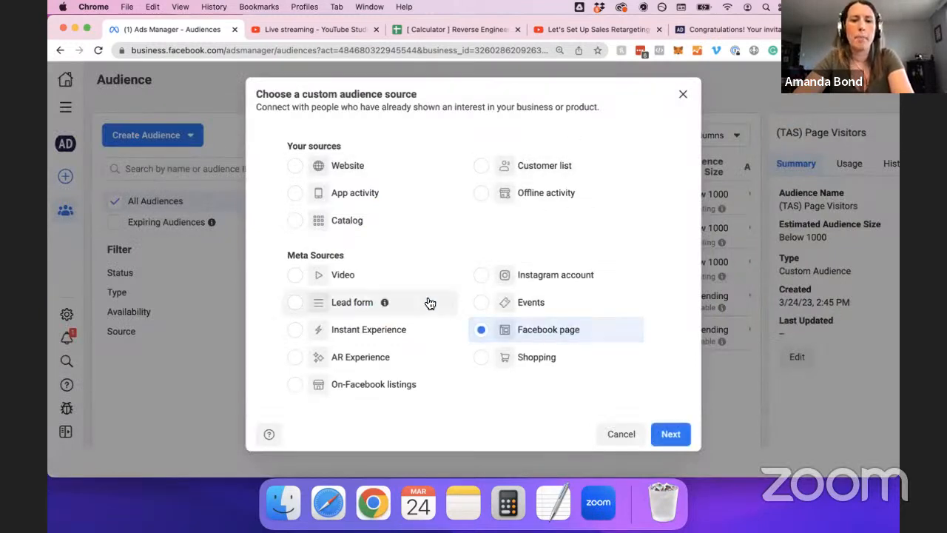
left_click(670, 436)
scroll(429, 166, "down", 2)
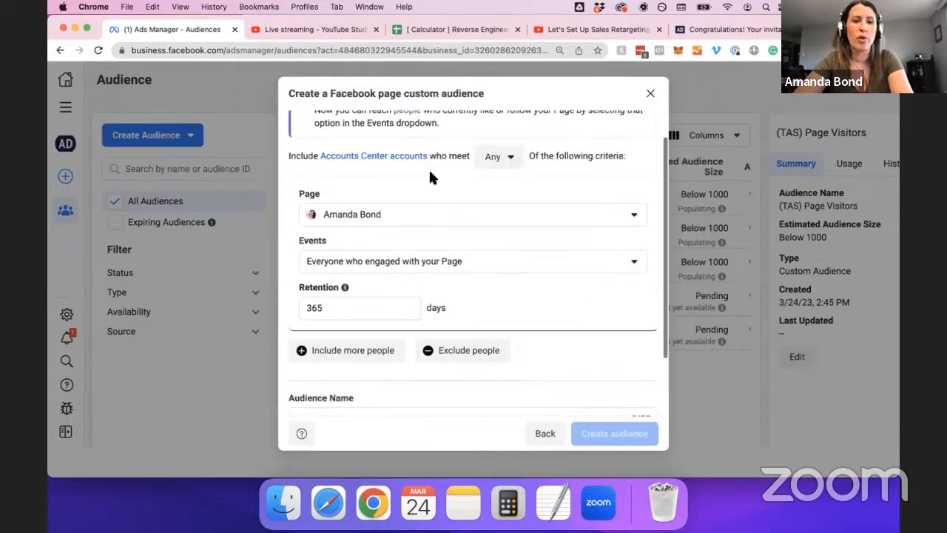
left_click(436, 224)
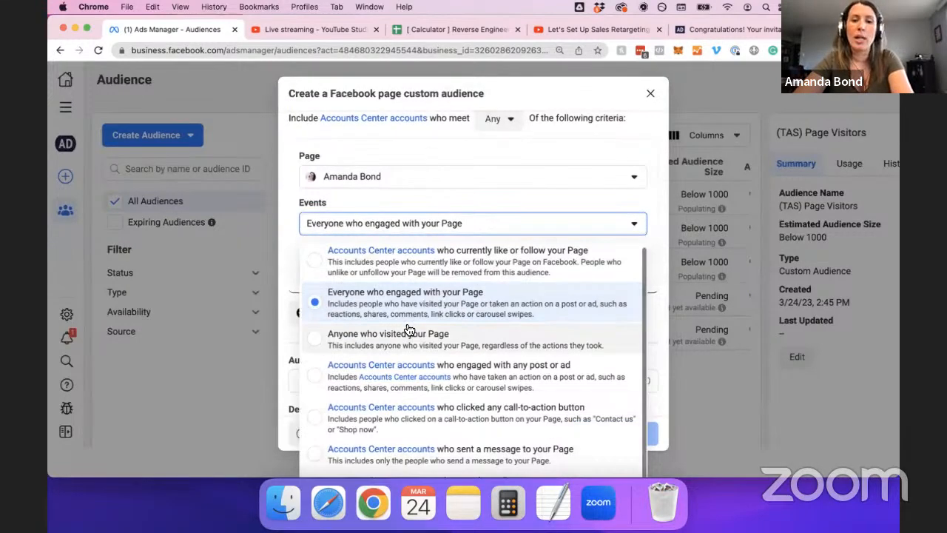
scroll(531, 337, "up", 1)
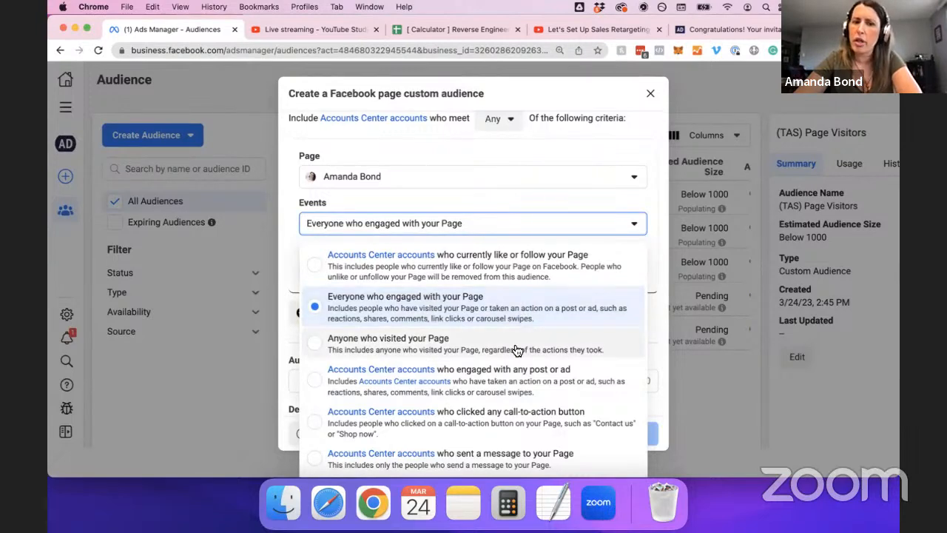
scroll(557, 381, "down", 1)
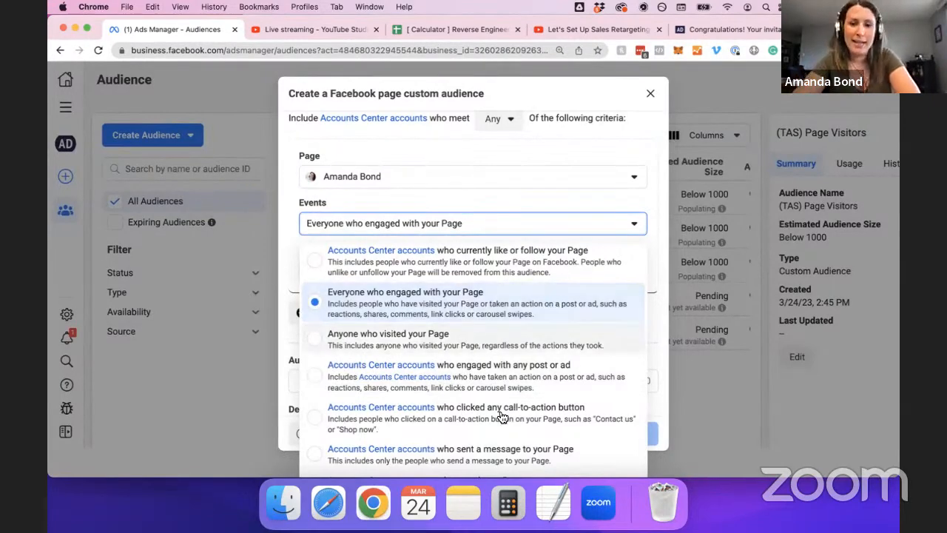
left_click(502, 459)
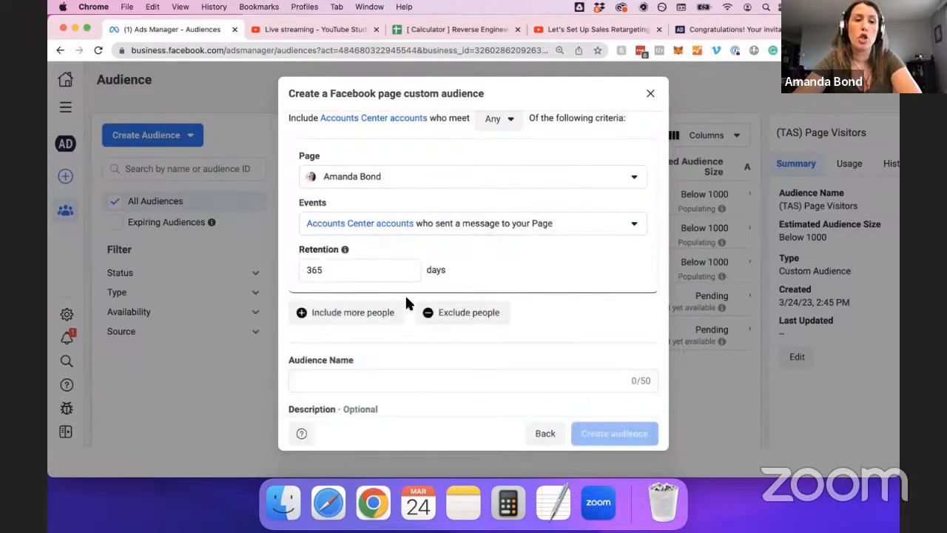
Name it '(TAS) Page DMs', create it, and return to the main Ads Manager view.
scroll(396, 306, "down", 2)
left_click(345, 339)
type("(TAS) Page DMs")
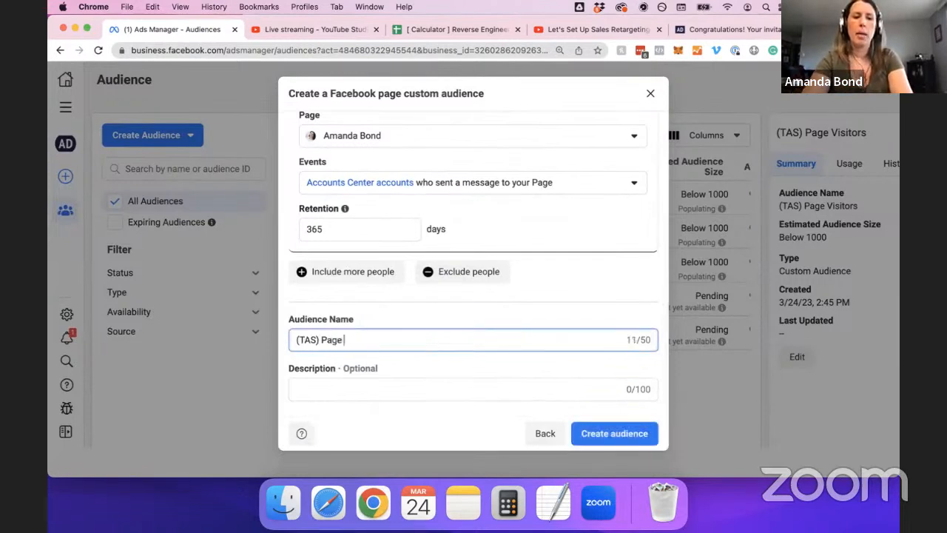
left_click(621, 432)
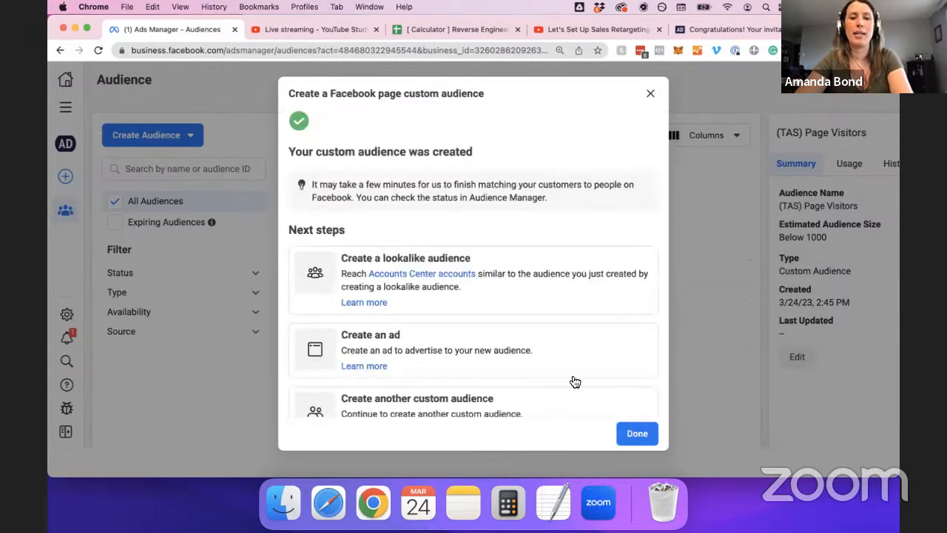
left_click(636, 433)
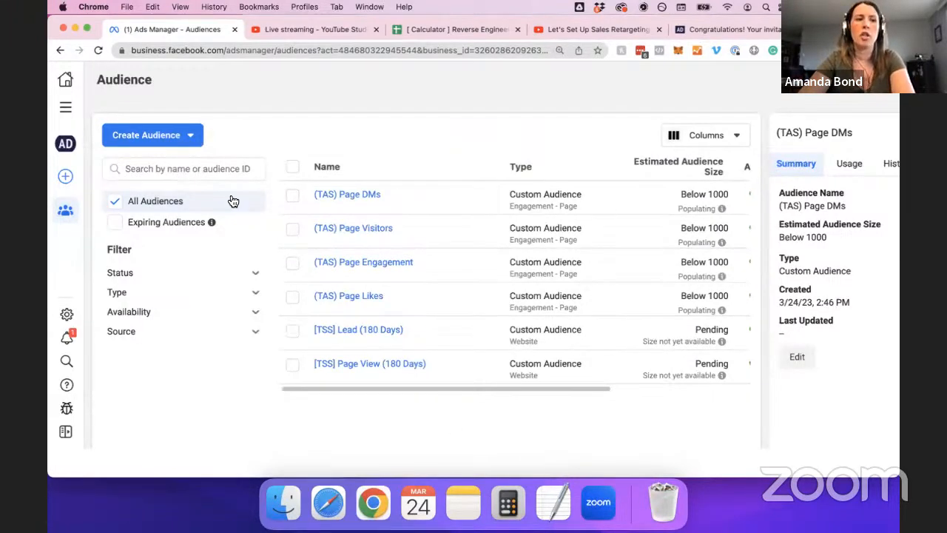
left_click(73, 111)
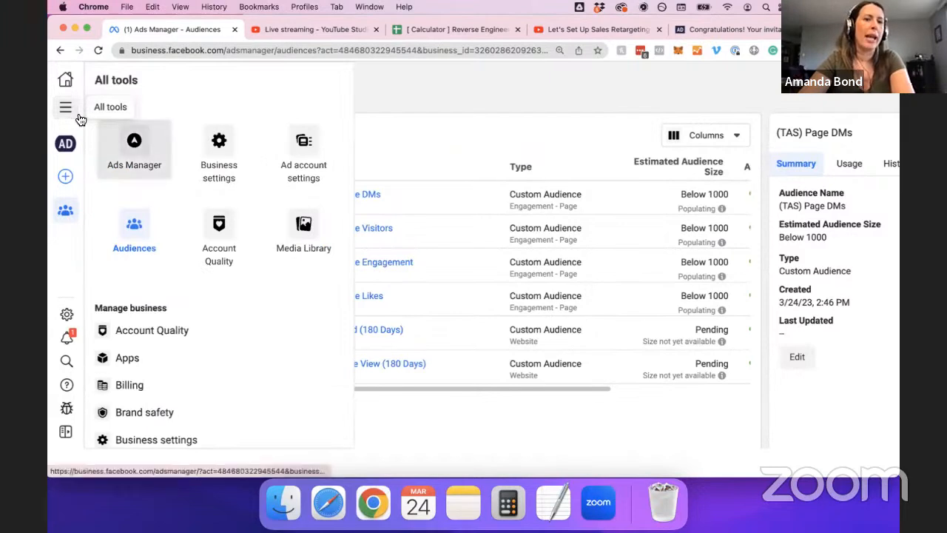
left_click(134, 152)
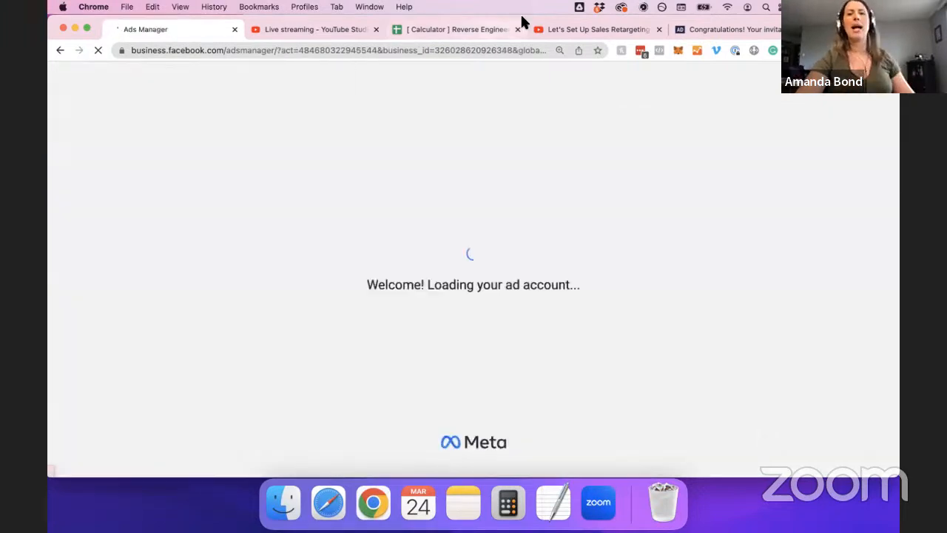
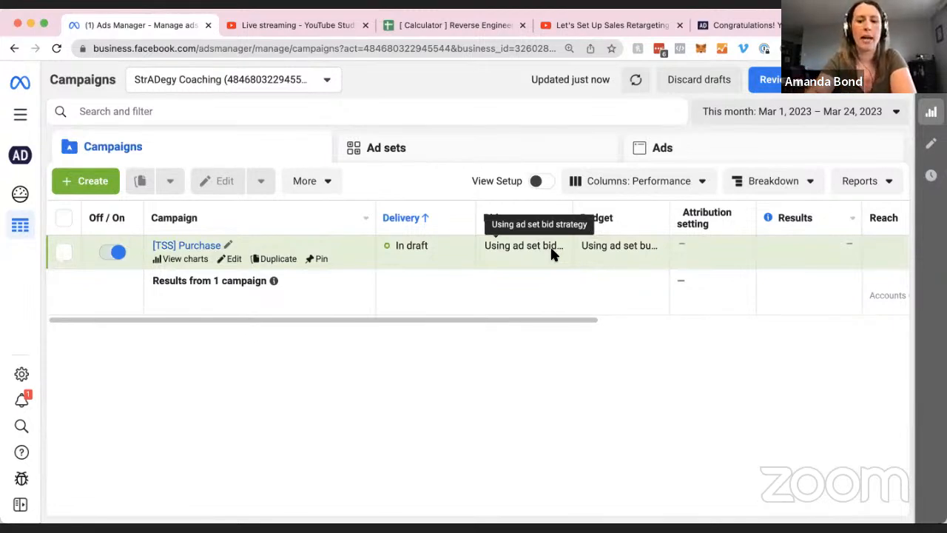
Zoom the browser out two levels with Cmd+minus so more campaign columns fit.
key("super+minus")
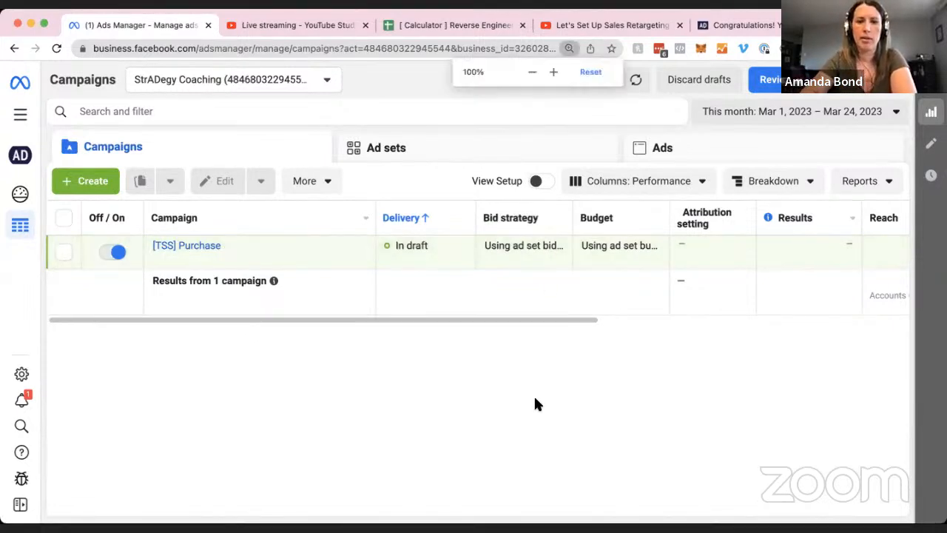
key("super+minus")
key("super+minus")
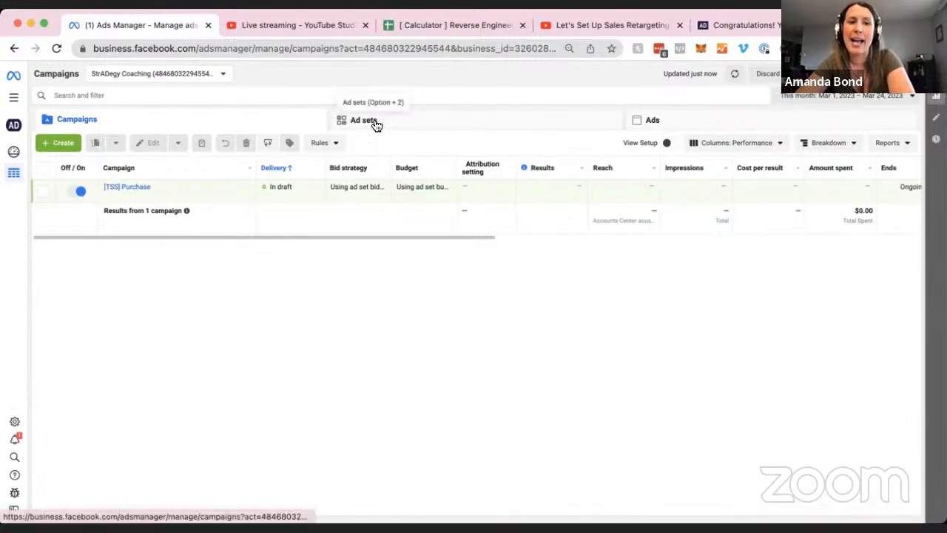
Select the [TSS] Purchase campaign, show its ad sets, and pick the Warm (All) ad set.
left_click(43, 191)
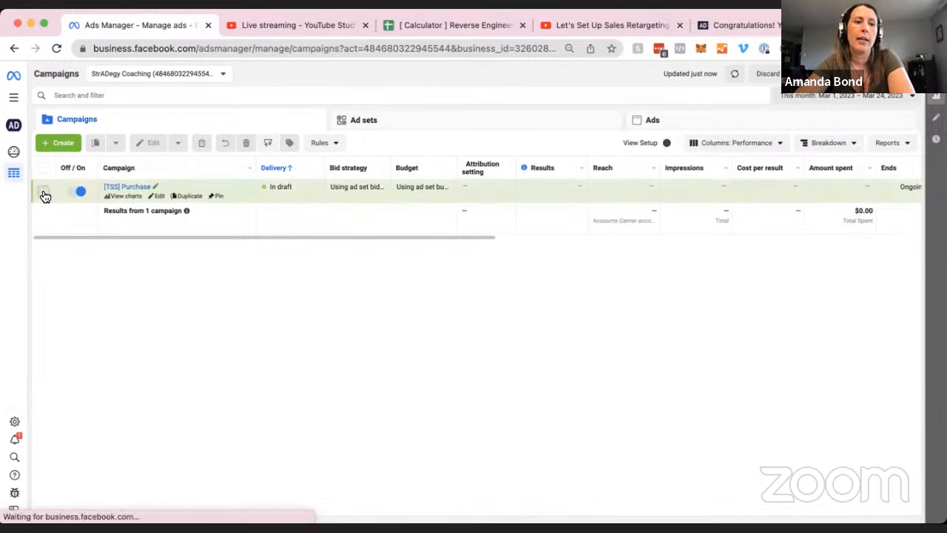
left_click(406, 121)
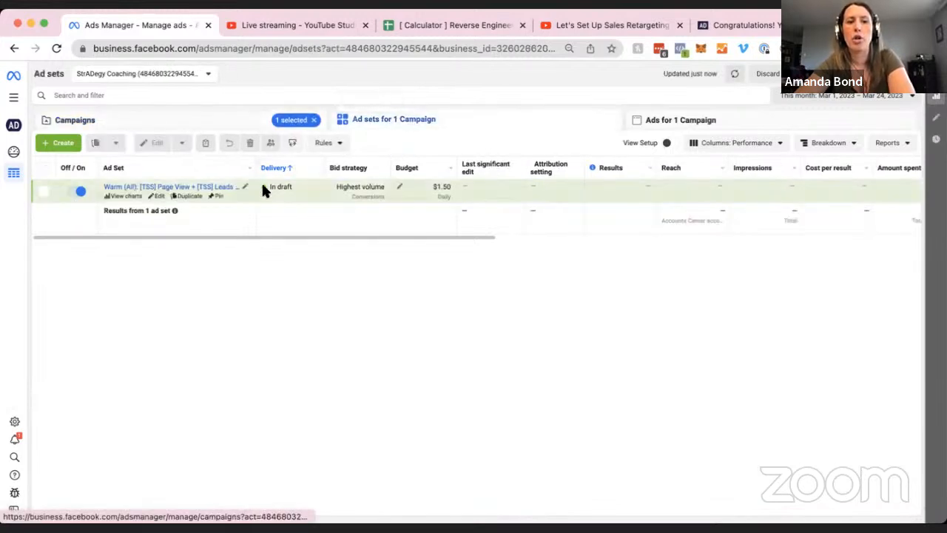
left_click(222, 119)
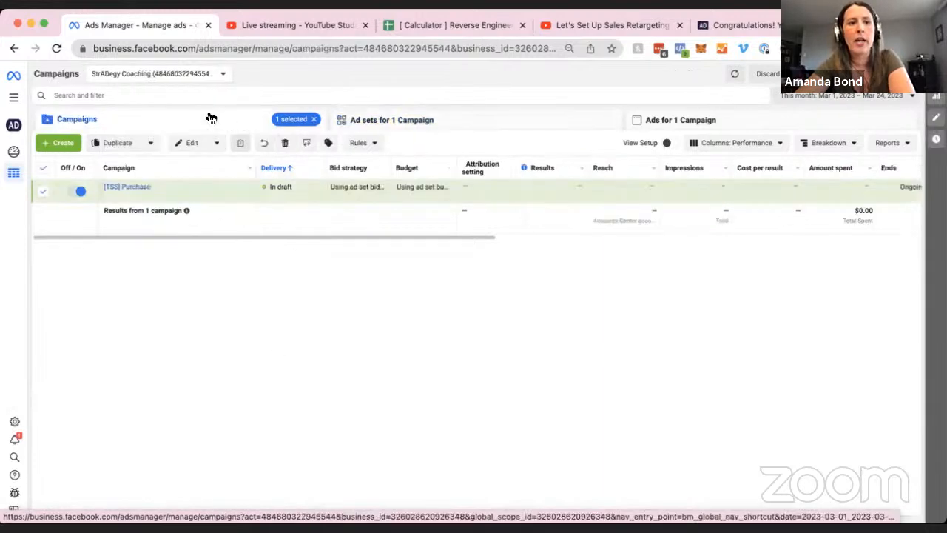
left_click(126, 189)
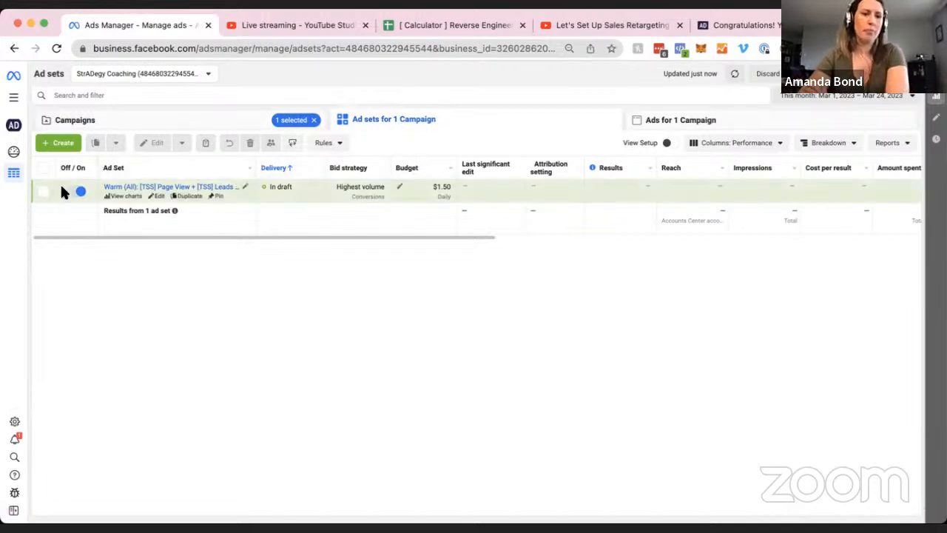
left_click(43, 191)
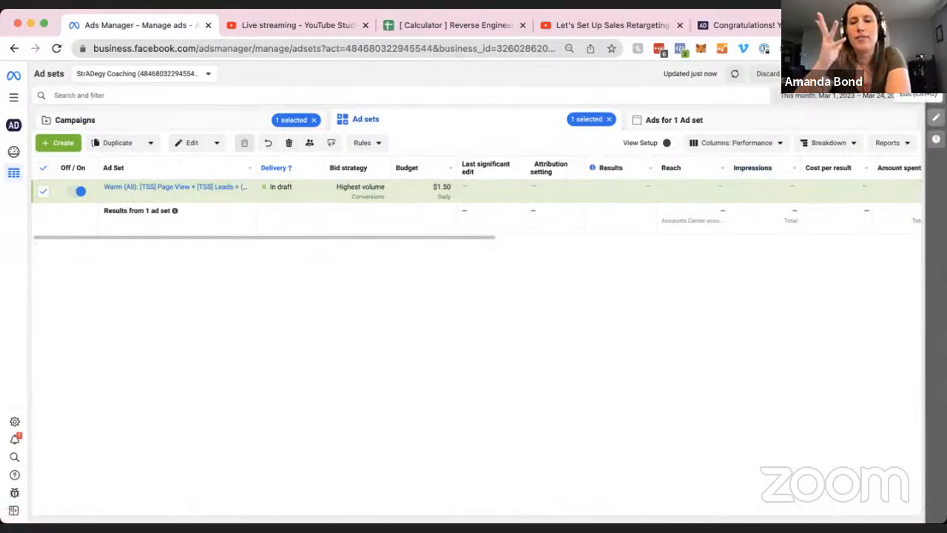
left_click(191, 144)
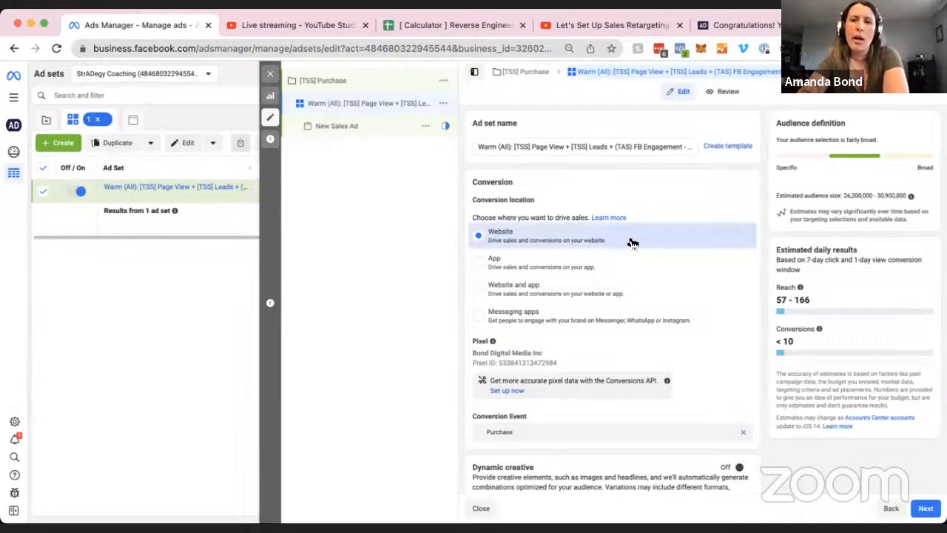
Scroll to the Audience section, zoom the page in twice, and bring up the saved custom audiences.
scroll(630, 244, "down", 2)
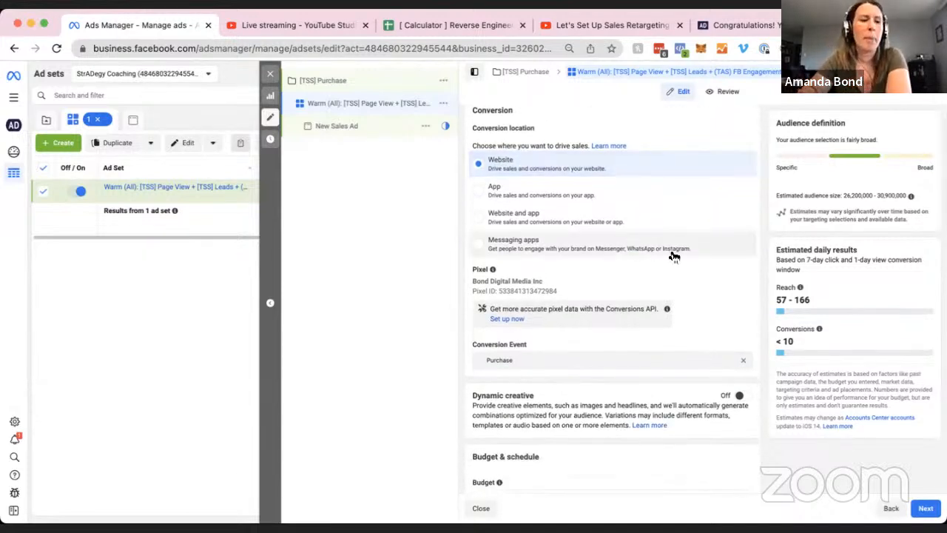
scroll(673, 256, "down", 4)
scroll(673, 256, "down", 8)
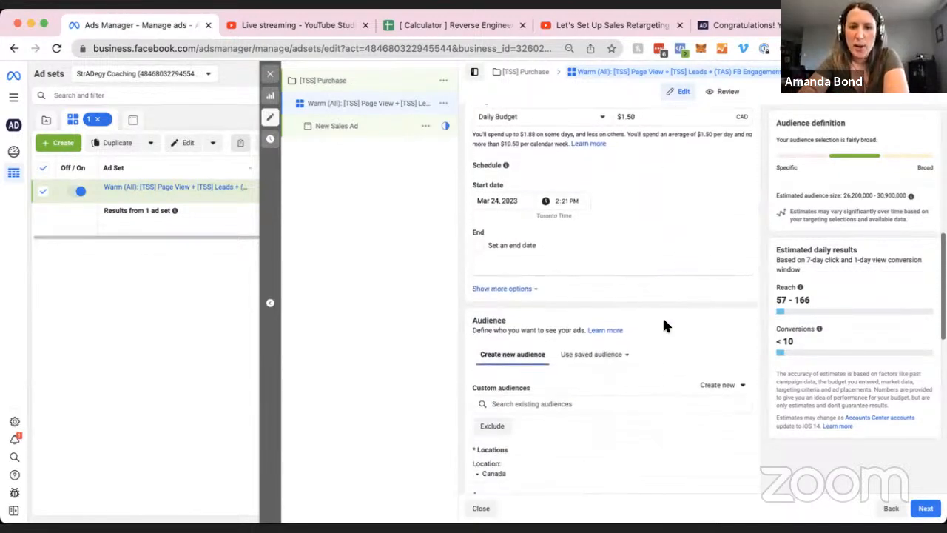
scroll(664, 325, "down", 3)
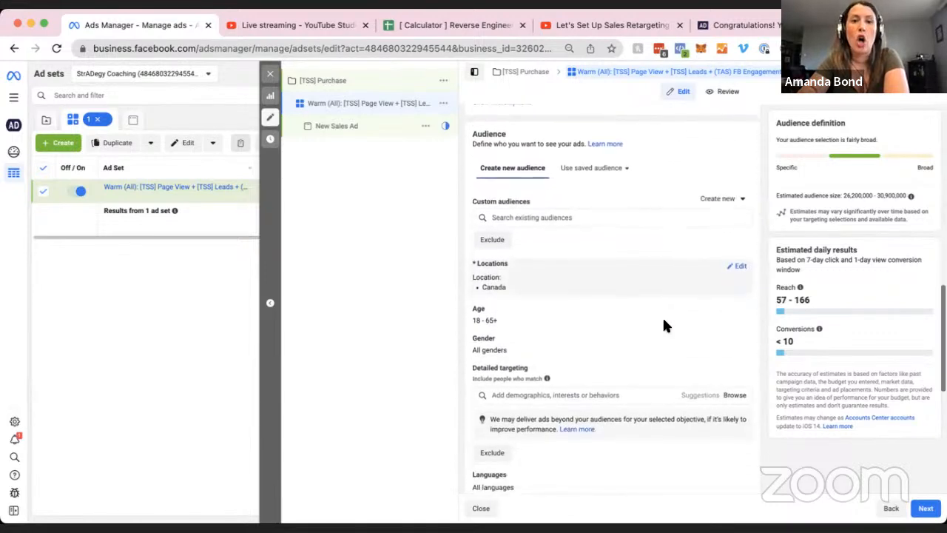
key("super+equal")
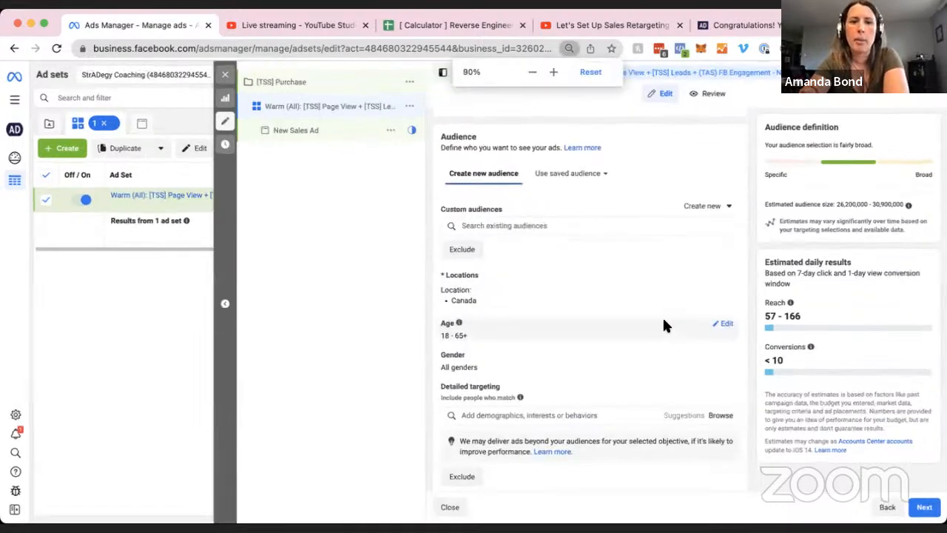
key("super+equal")
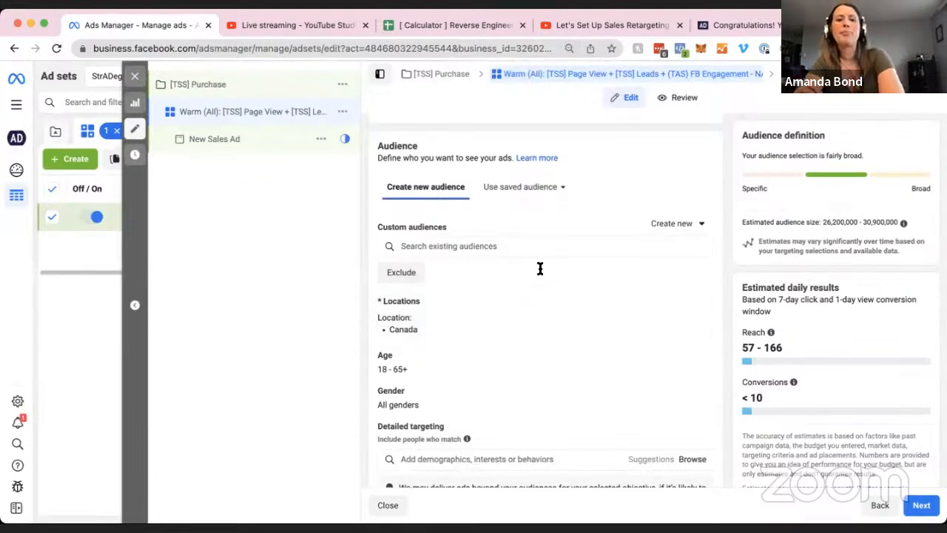
left_click(503, 245)
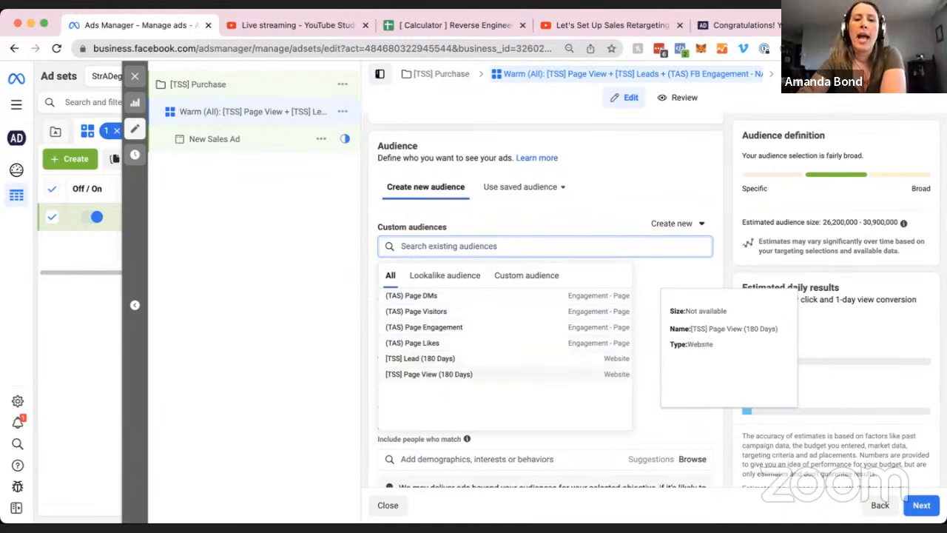
Add [TSS] Page View and Lead (180 Days) plus (TAS) Page Likes, Visitors, Engagement and DMs.
left_click(504, 374)
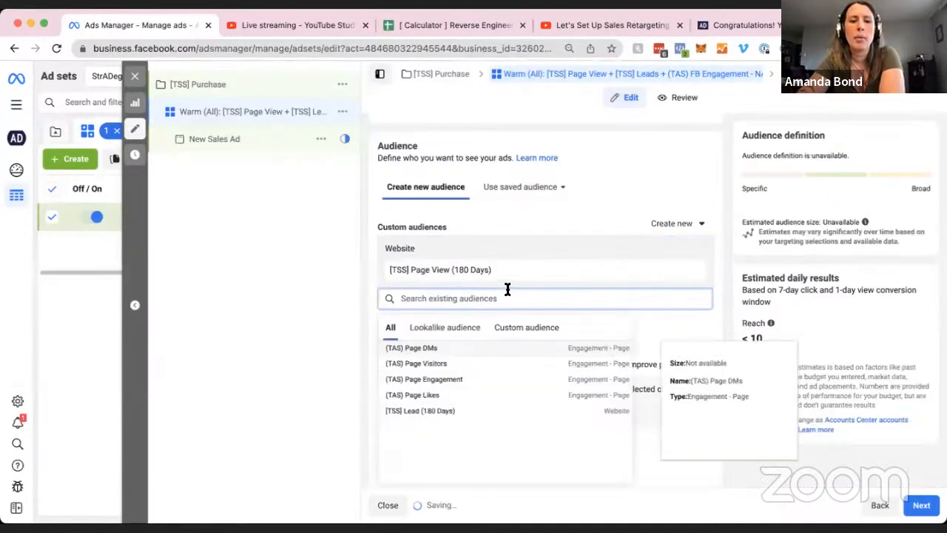
left_click(465, 410)
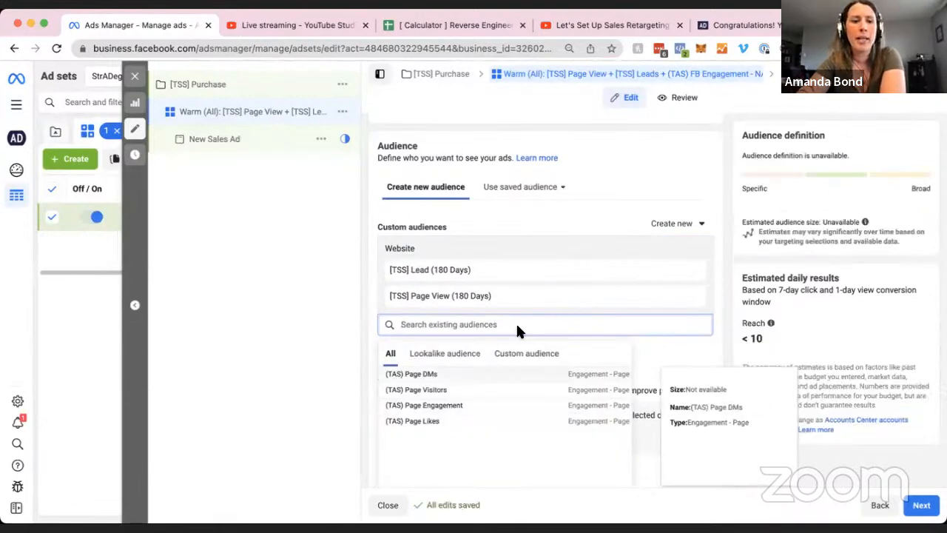
left_click(486, 421)
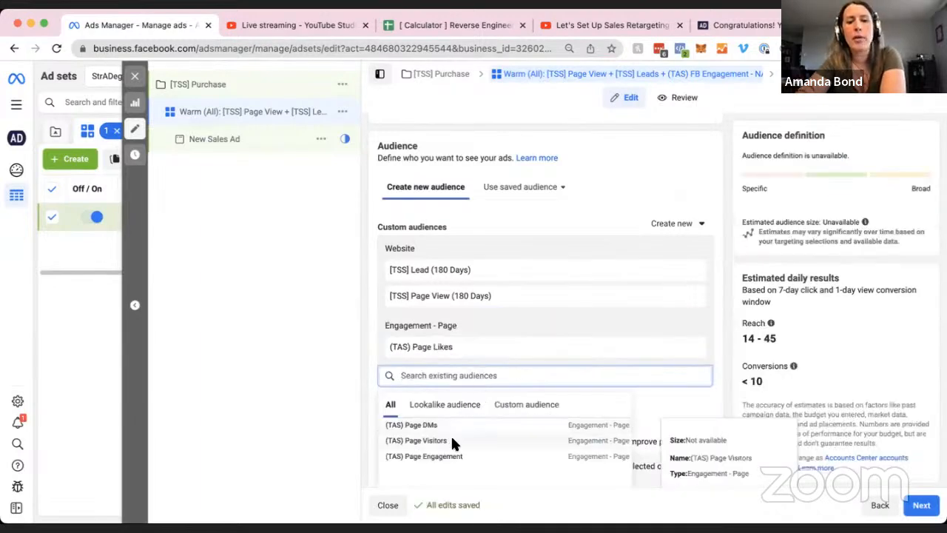
left_click(450, 436)
left_click(469, 459)
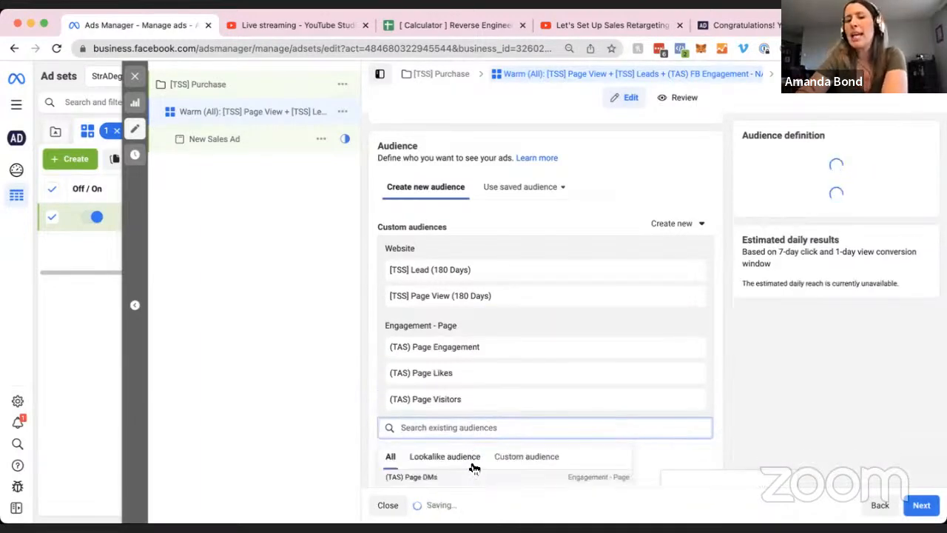
left_click(443, 477)
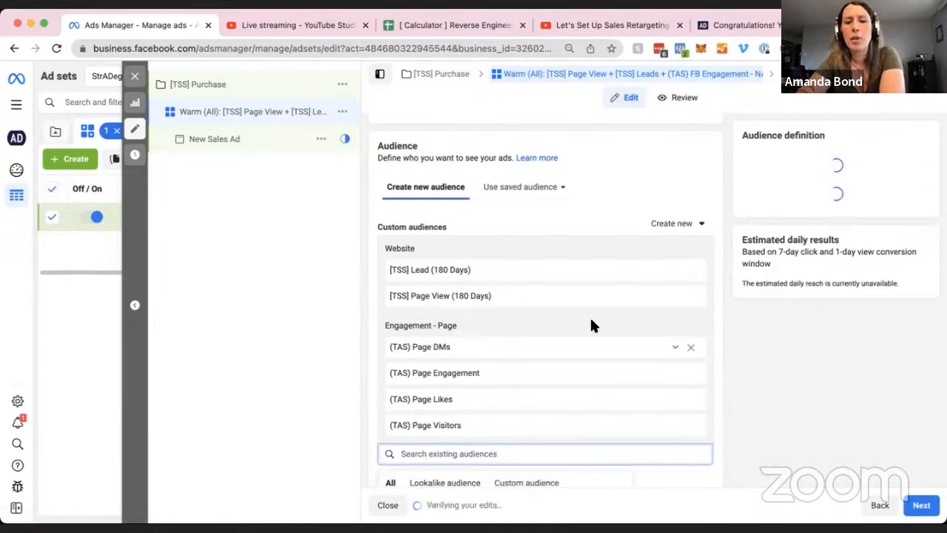
scroll(715, 279, "down", 2)
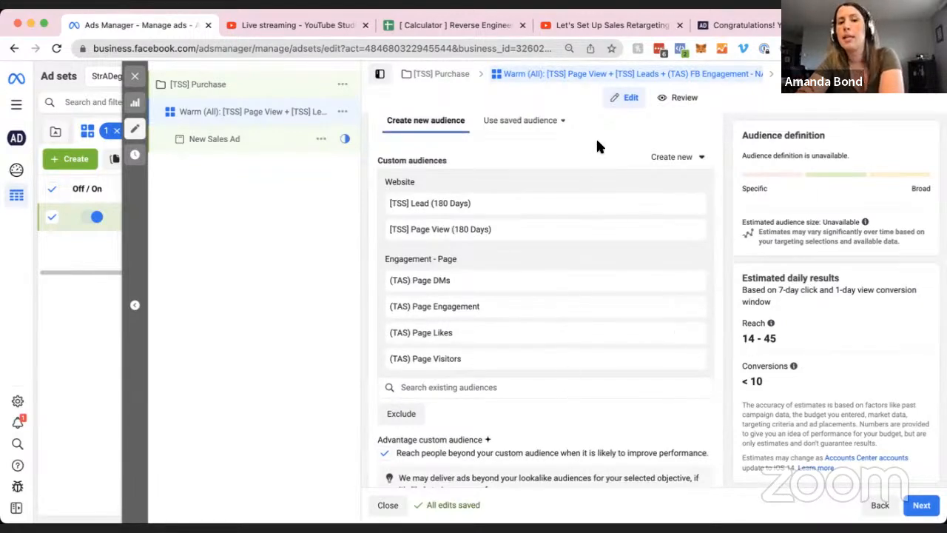
mouse_move(770, 323)
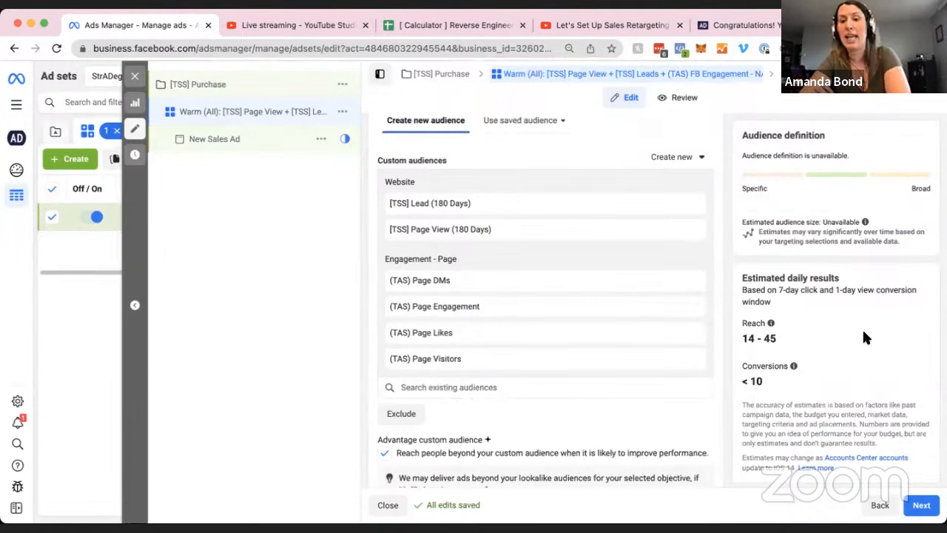
scroll(869, 372, "down", 2)
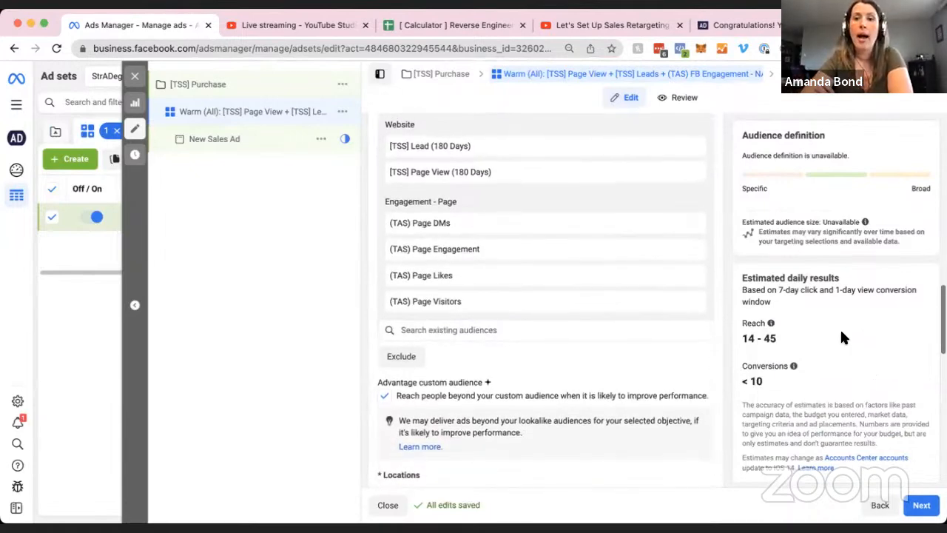
scroll(842, 335, "up", 1)
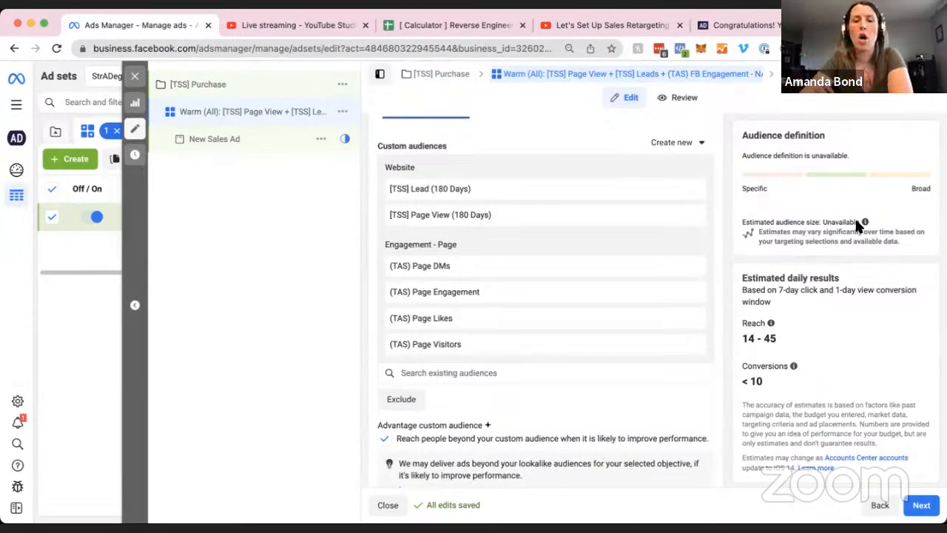
scroll(486, 407, "down", 1)
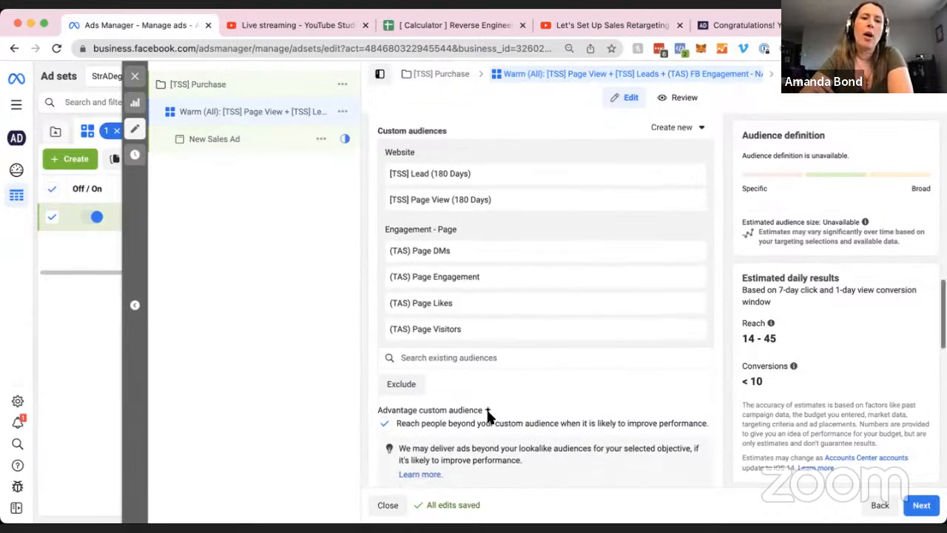
scroll(556, 398, "down", 2)
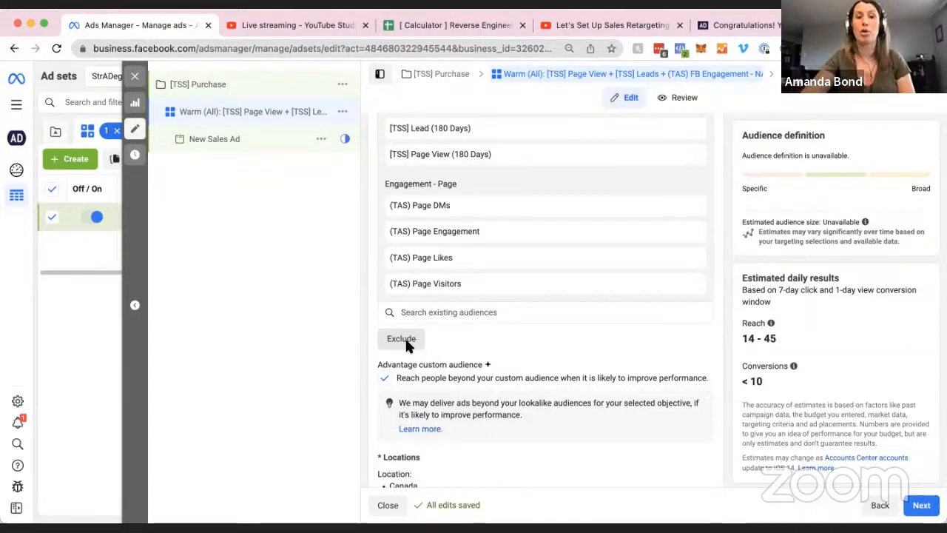
Look through the audiences available to exclude, leaving no exclusions set.
left_click(401, 338)
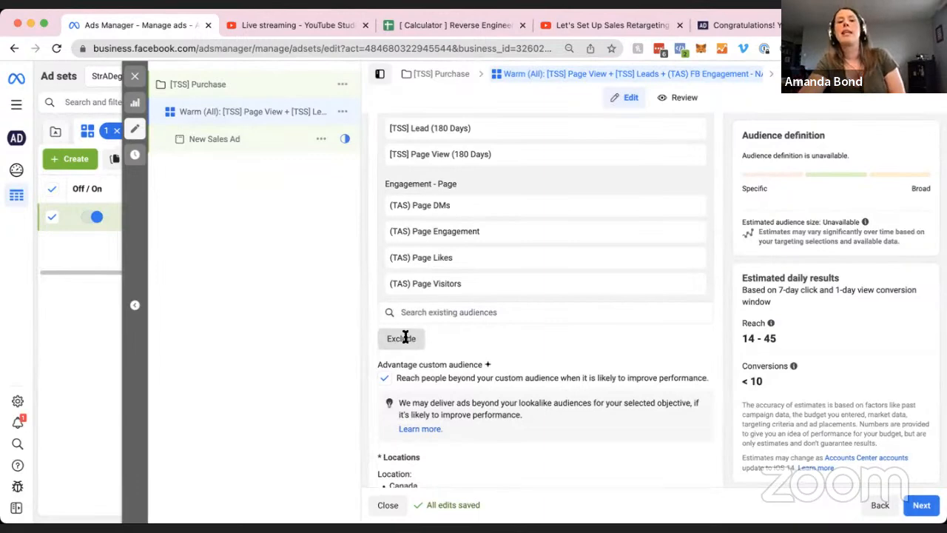
scroll(459, 345, "down", 1)
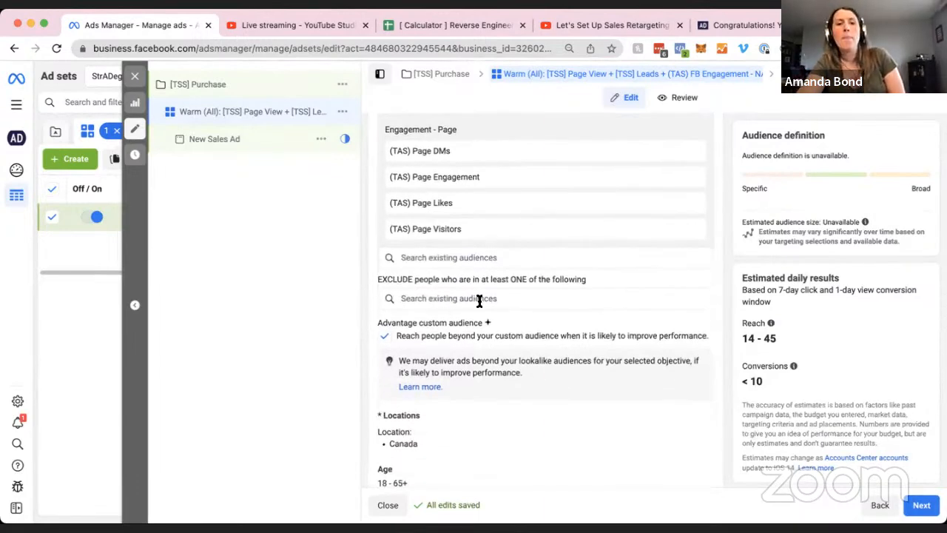
scroll(477, 298, "up", 1)
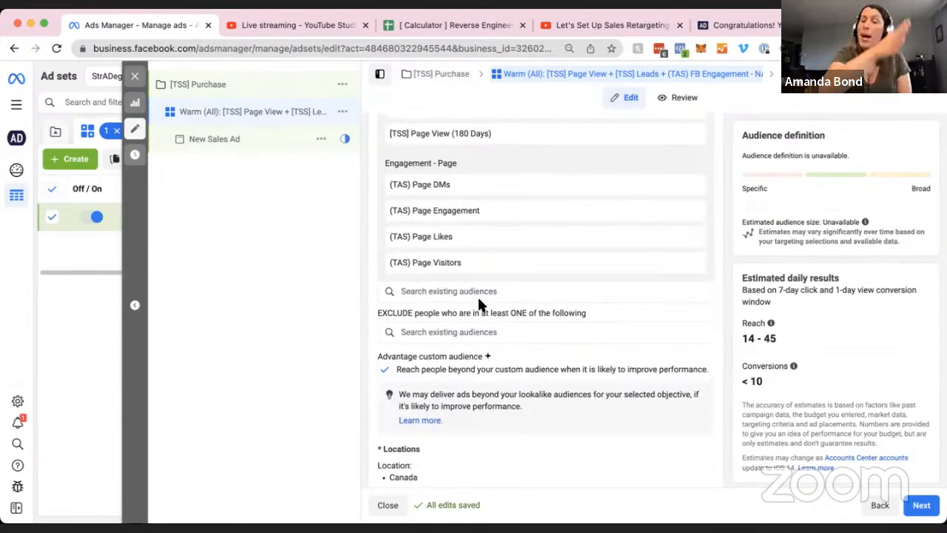
scroll(479, 296, "up", 1)
scroll(480, 292, "up", 1)
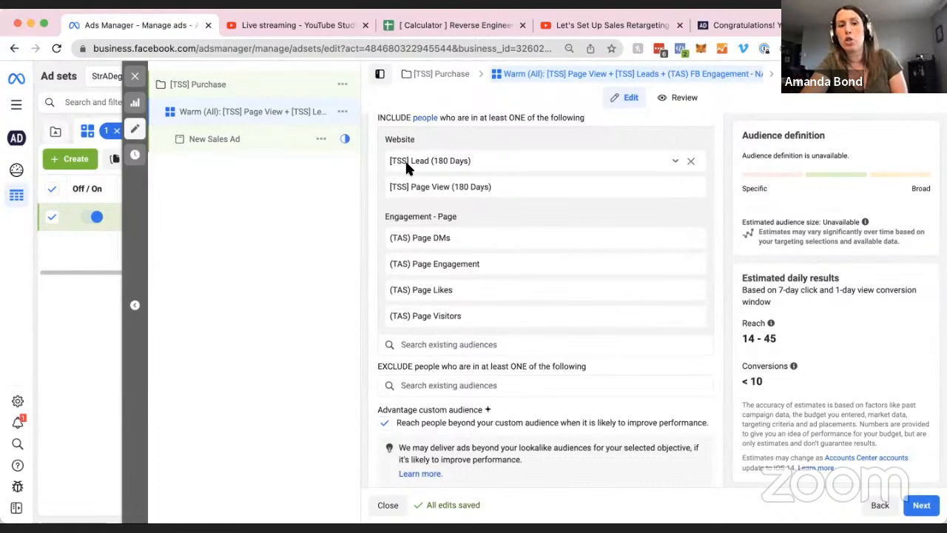
Close the invite confirmation tab and the retargeting YouTube video tab, back in Ads Manager.
left_click(732, 25)
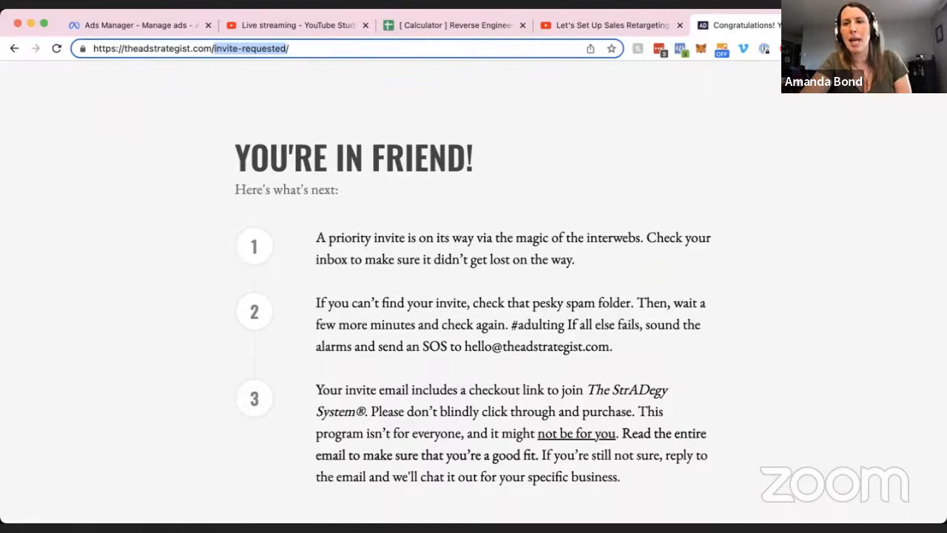
key("super+w")
left_click(111, 27)
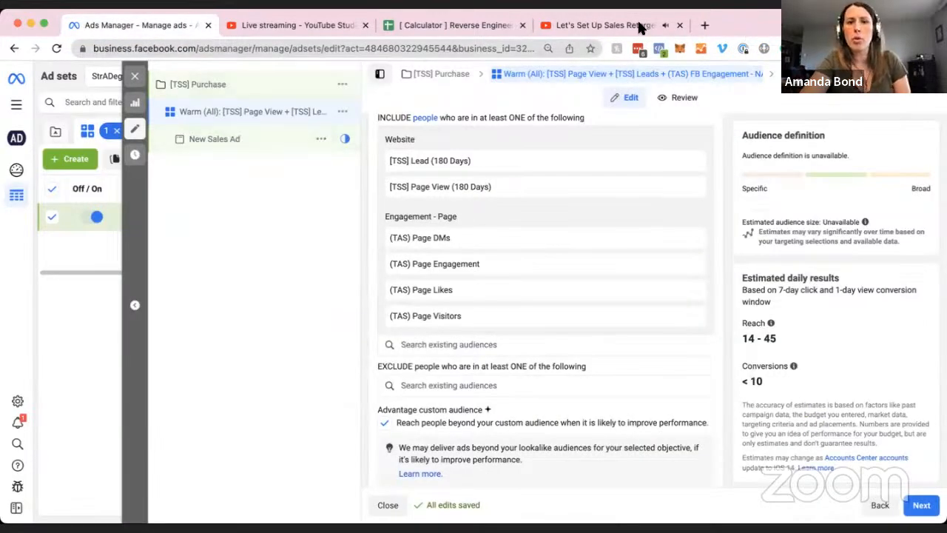
left_click(679, 33)
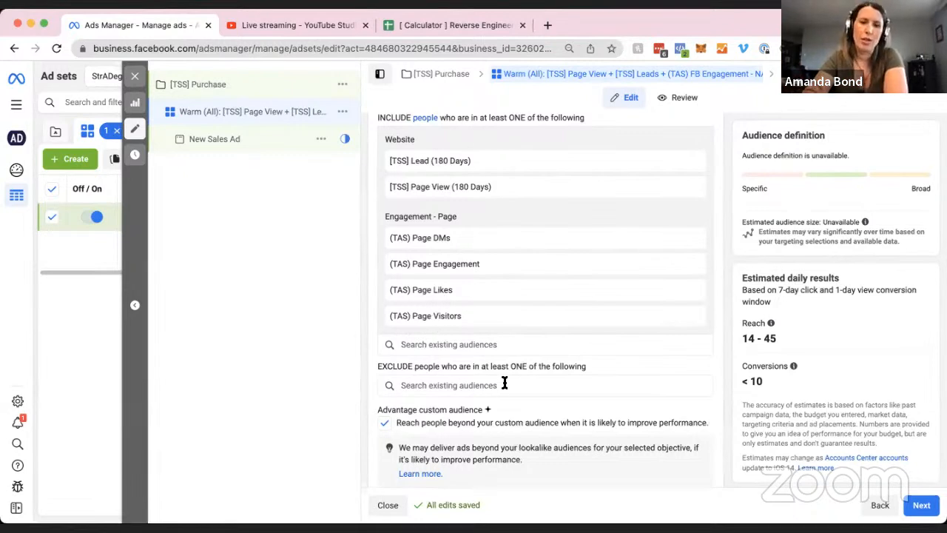
Turn off Advantage custom audience so delivery stays within the chosen audiences.
scroll(504, 385, "down", 1)
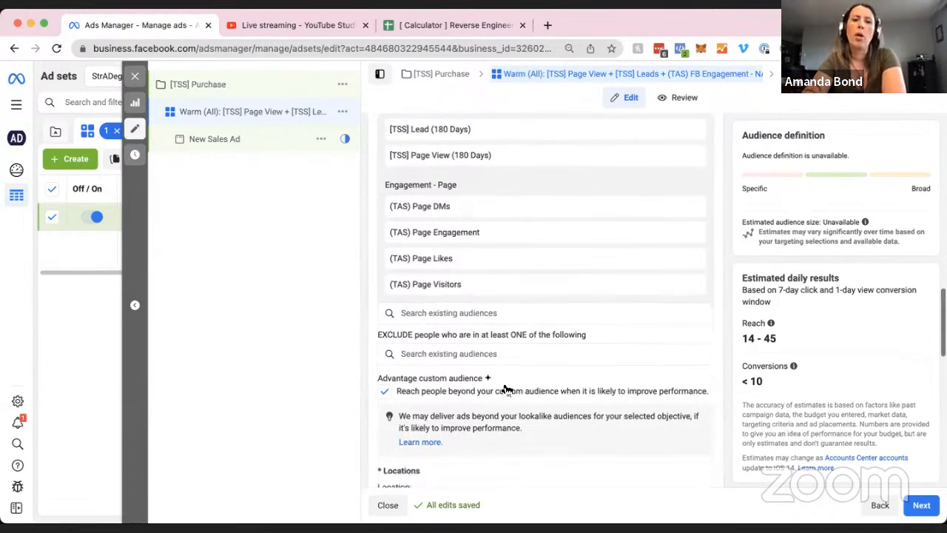
left_click(576, 353)
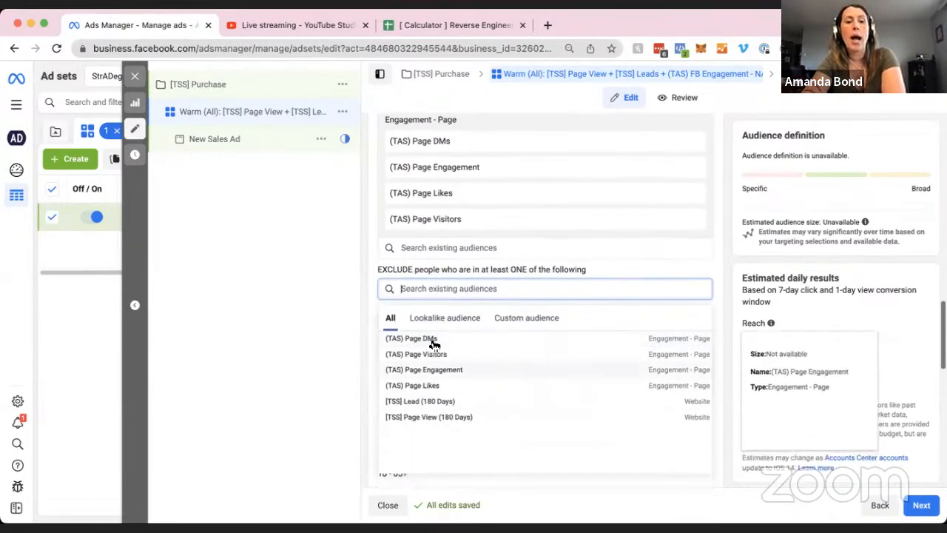
left_click(368, 314)
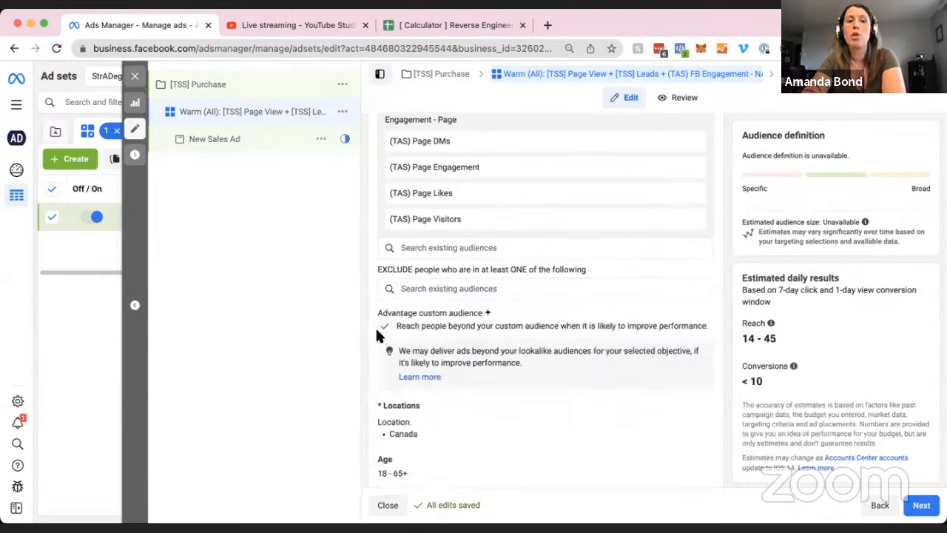
scroll(362, 338, "down", 1)
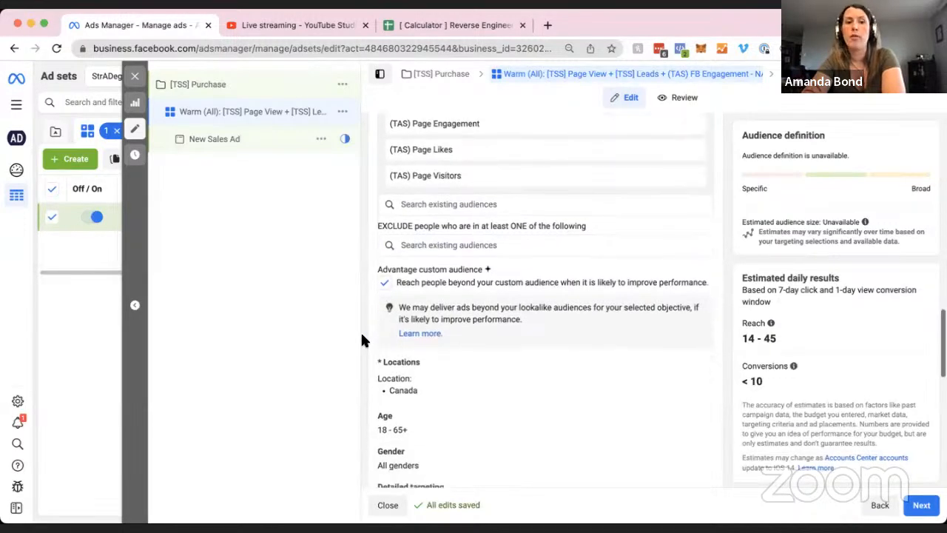
left_click(385, 284)
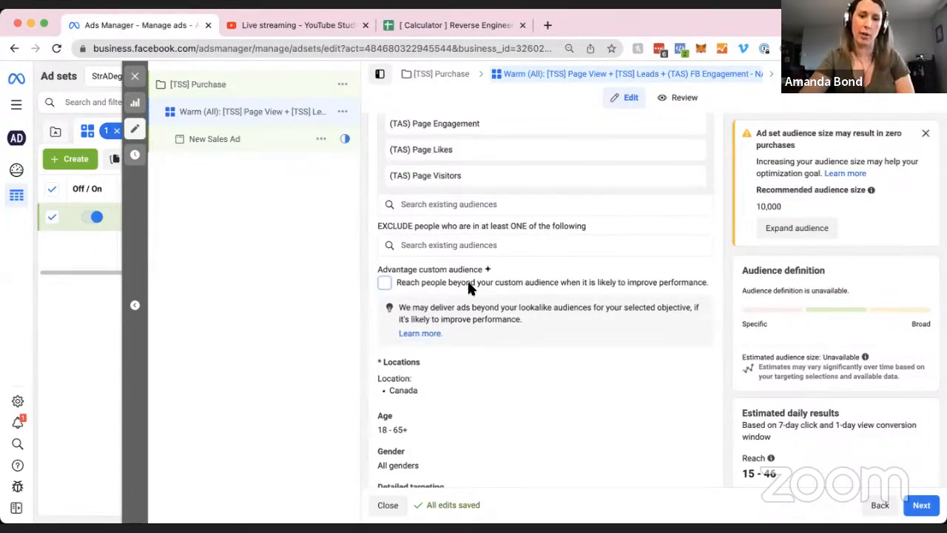
Bring up the Locations targeting, currently Canada, for editing.
scroll(449, 302, "down", 1)
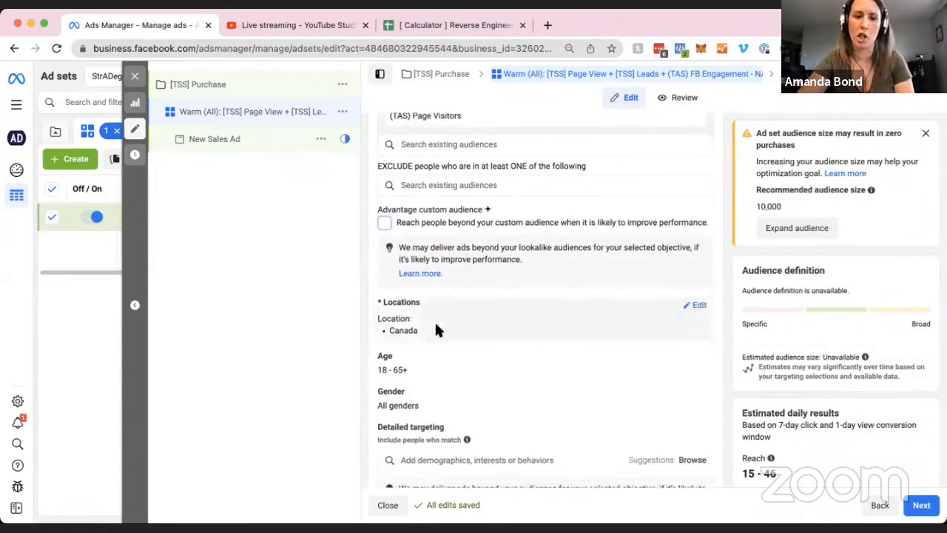
scroll(665, 318, "down", 1)
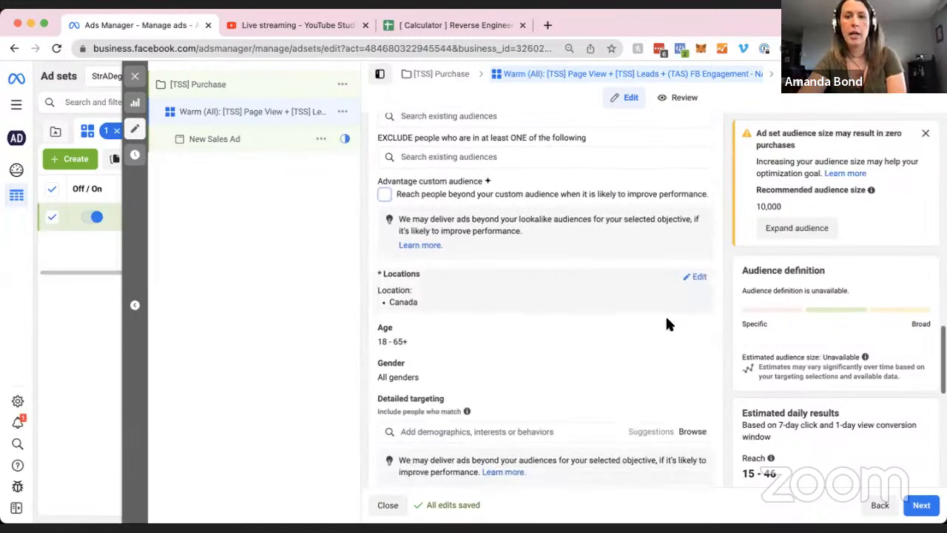
left_click(701, 277)
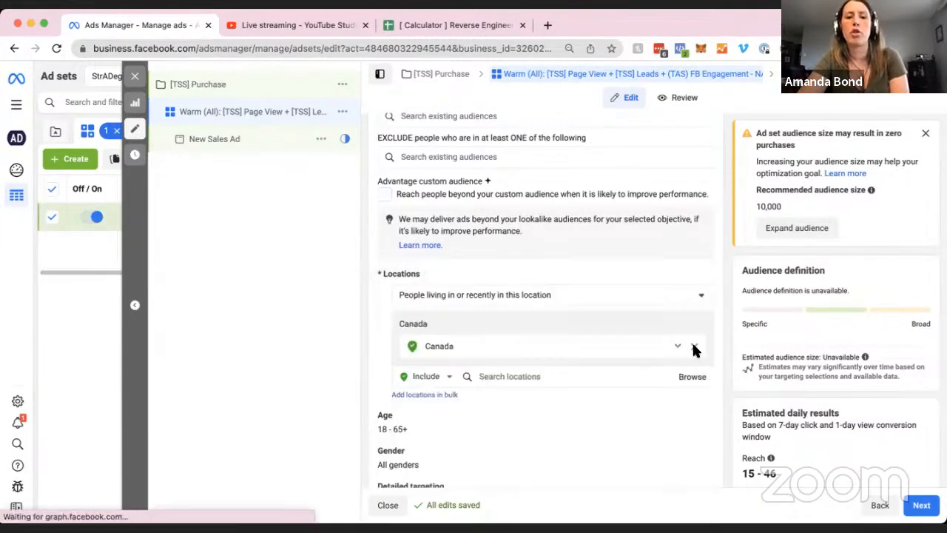
Clear Canada from the Warm (All) locations, lifting estimated daily reach to 42–120.
scroll(710, 325, "down", 4)
scroll(722, 300, "up", 4)
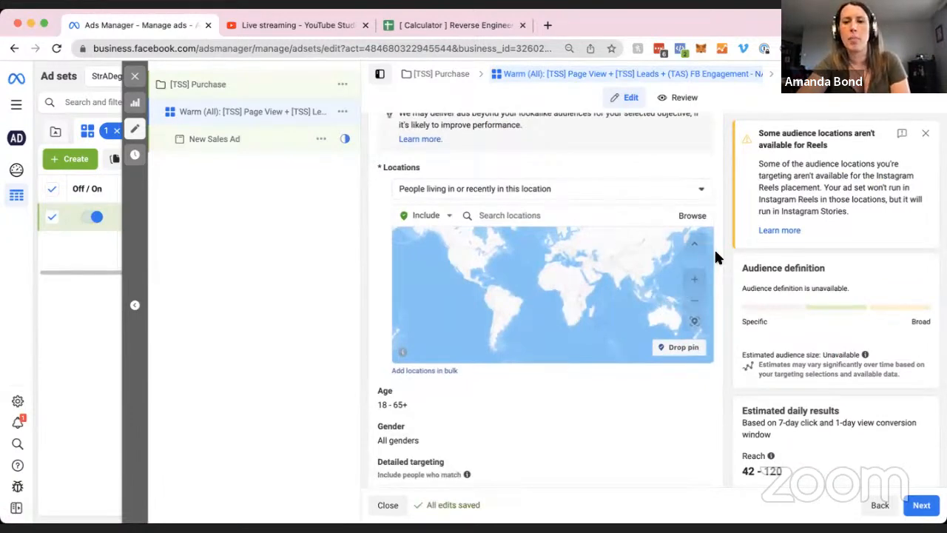
scroll(715, 252, "down", 1)
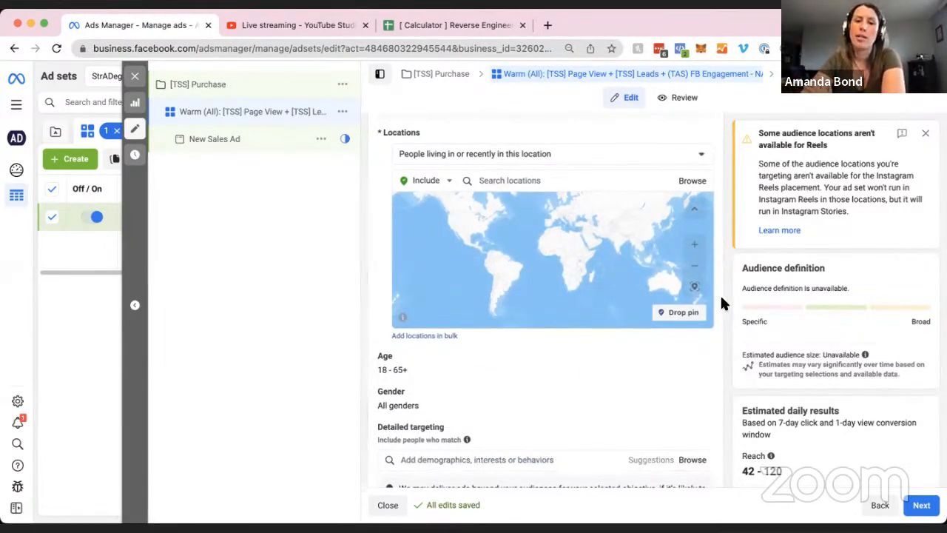
scroll(719, 296, "down", 3)
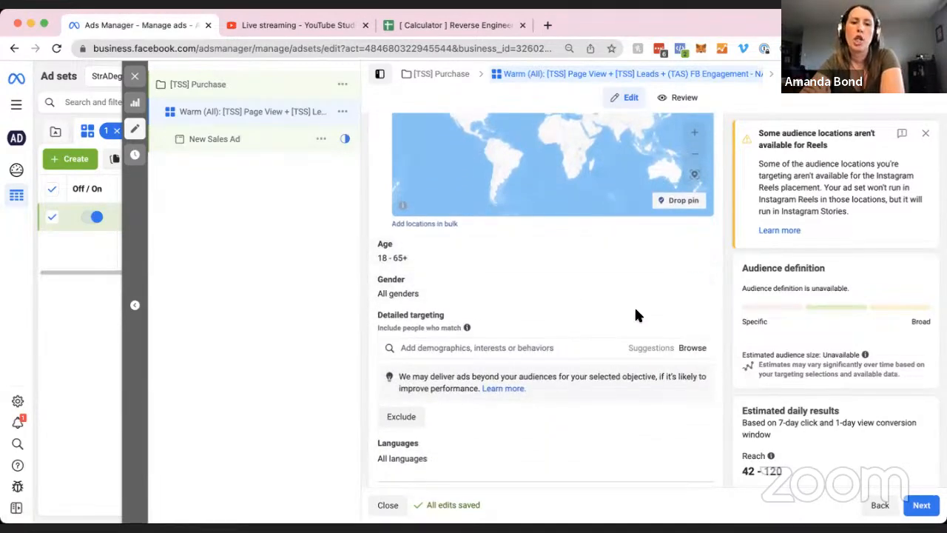
scroll(634, 306, "down", 3)
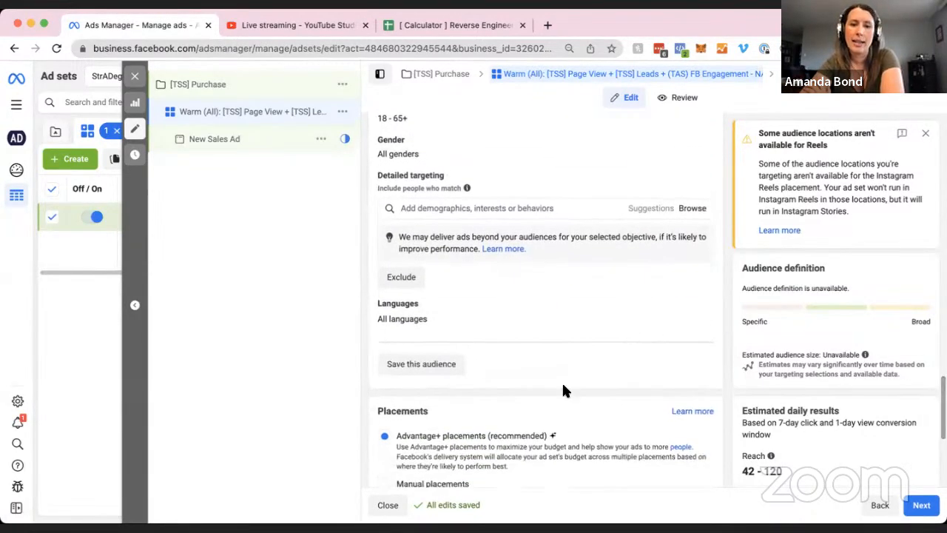
scroll(561, 380, "down", 2)
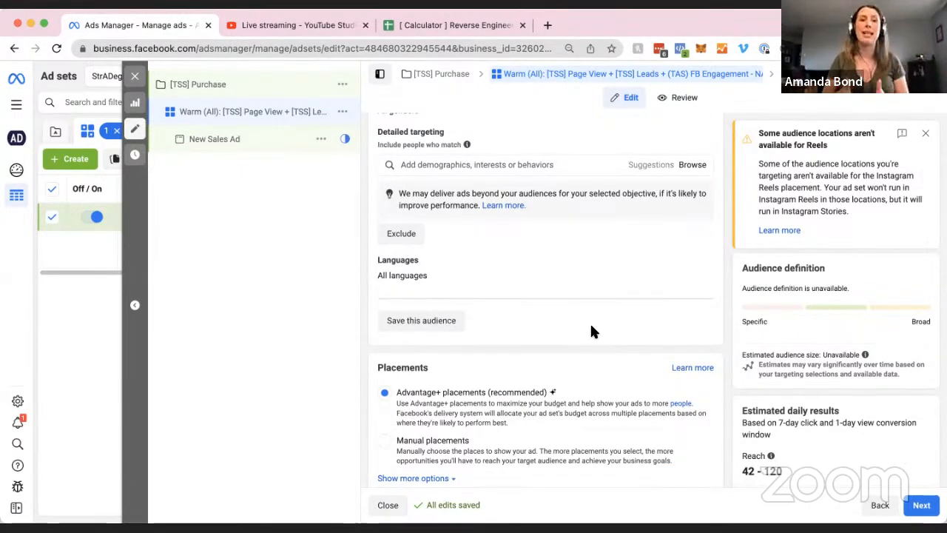
scroll(607, 336, "down", 5)
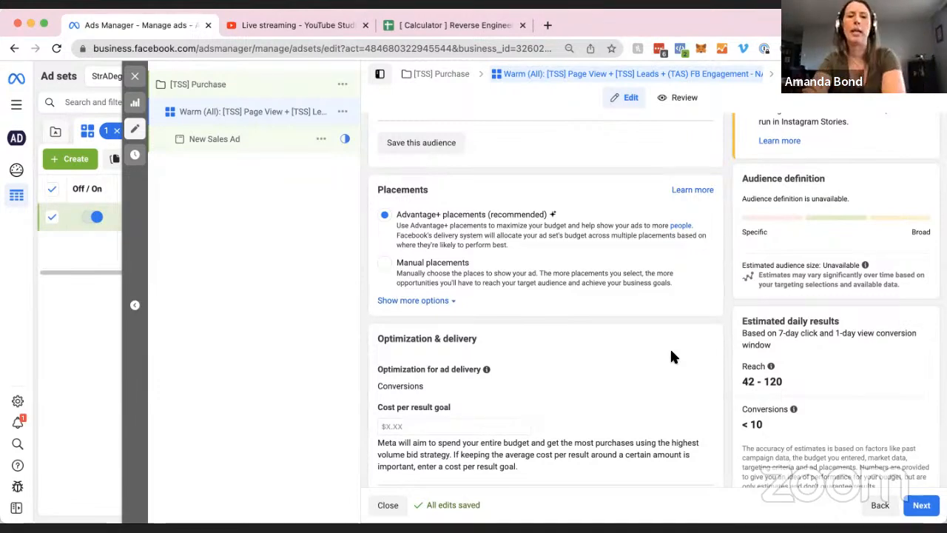
mouse_move(681, 368)
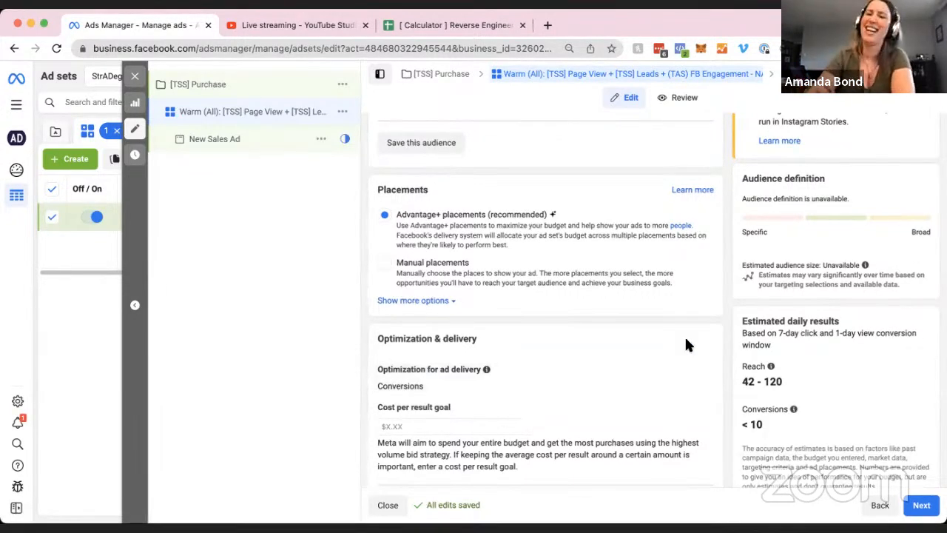
scroll(752, 327, "down", 2)
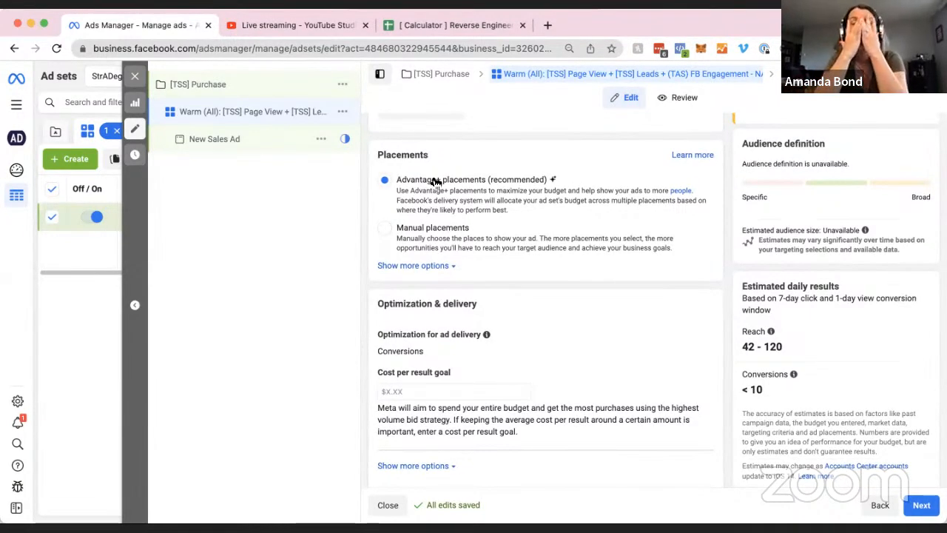
Switch Placements from Advantage+ to Manual placements and review the platform list.
left_click(430, 229)
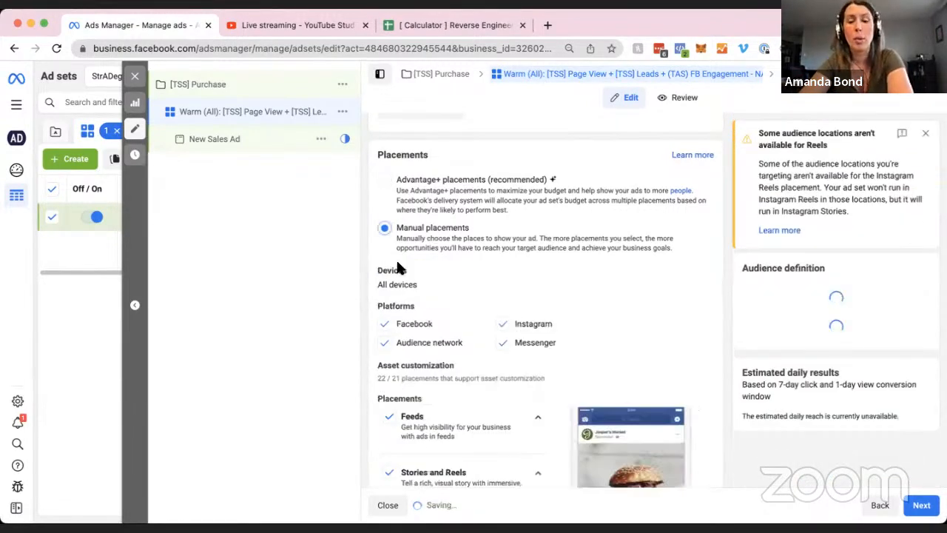
scroll(641, 247, "down", 2)
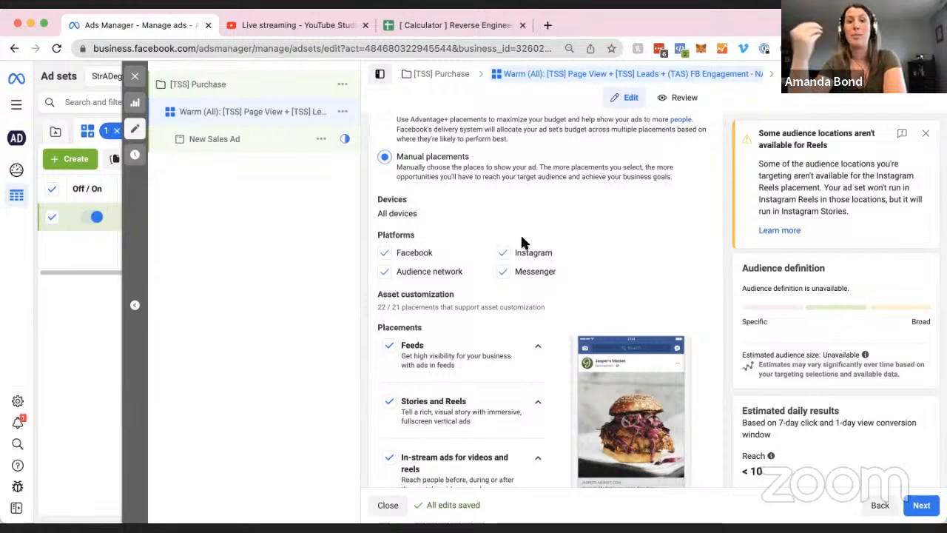
scroll(633, 249, "down", 1)
scroll(634, 254, "down", 1)
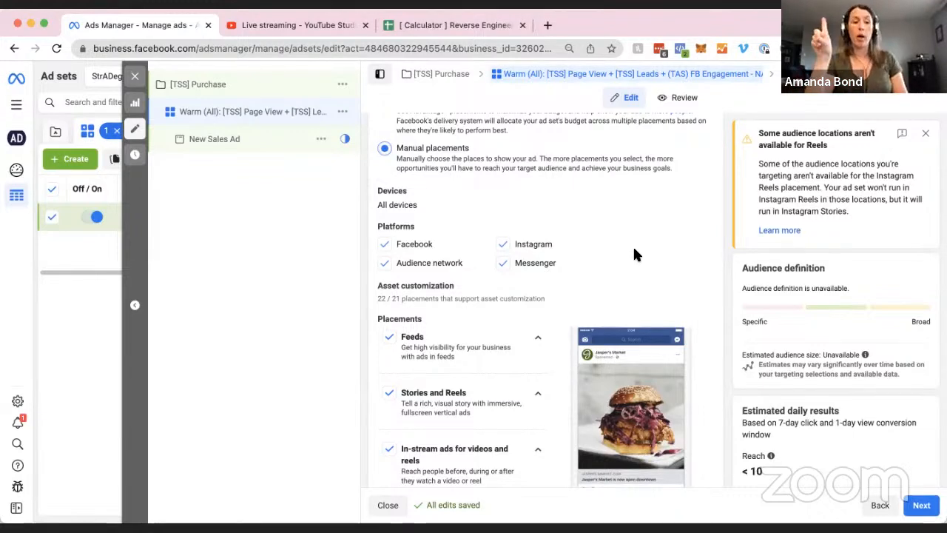
Drop Instagram, Messenger and Audience Network, keeping Facebook as the only platform.
left_click(503, 247)
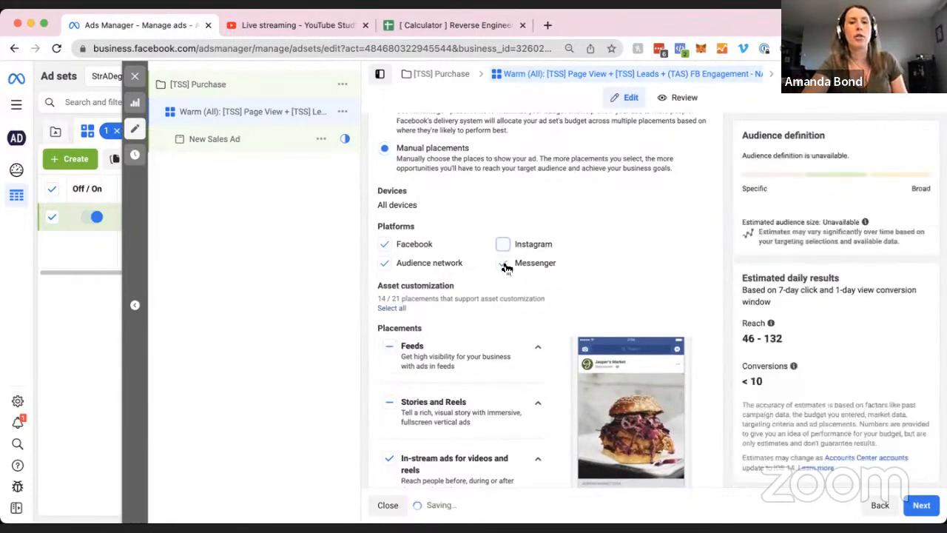
left_click(504, 264)
left_click(384, 263)
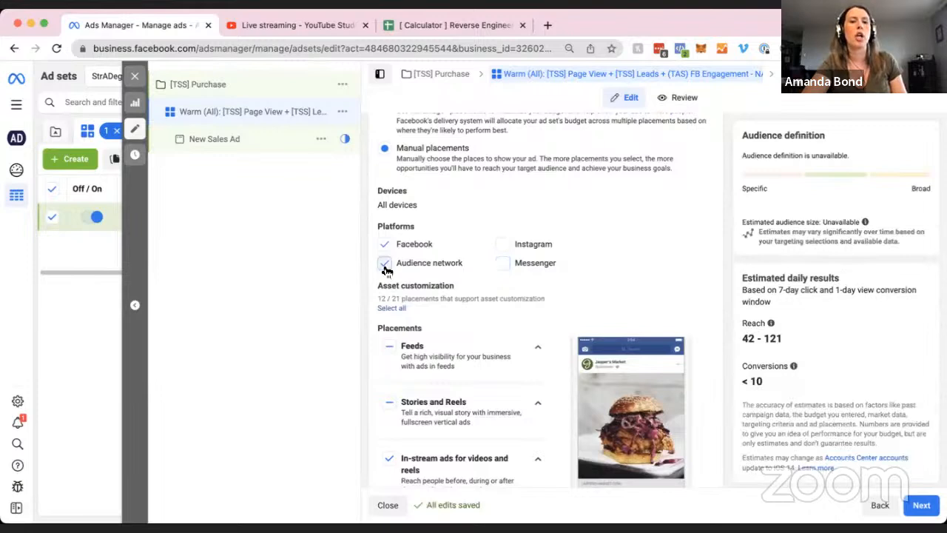
scroll(483, 285, "down", 2)
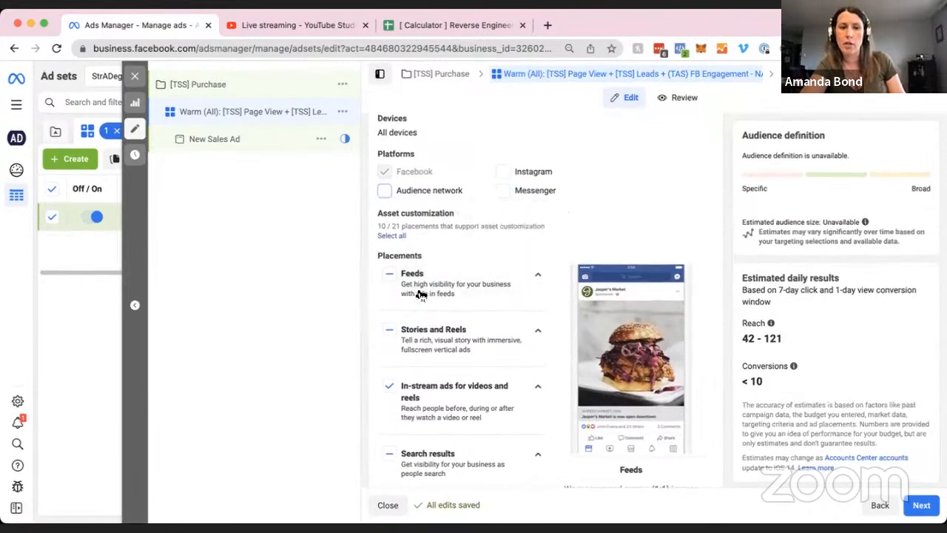
scroll(466, 383, "down", 2)
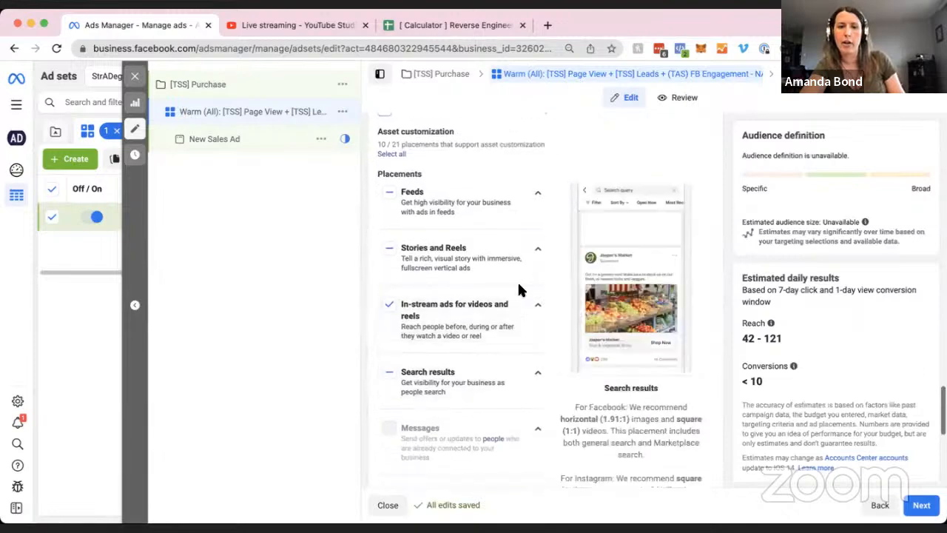
Clear all Stories and Reels, In-stream and Search results placements.
left_click(537, 249)
scroll(448, 257, "down", 2)
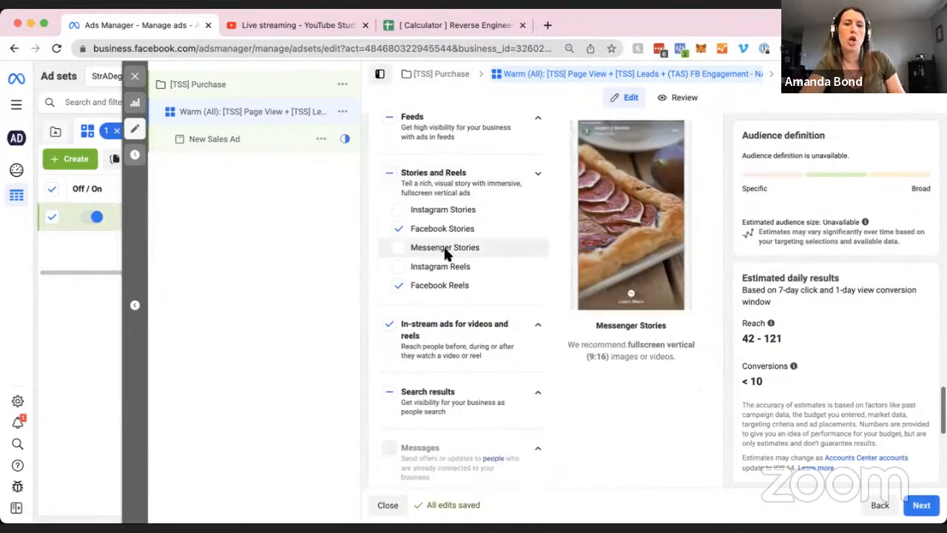
left_click(390, 175)
left_click(390, 175)
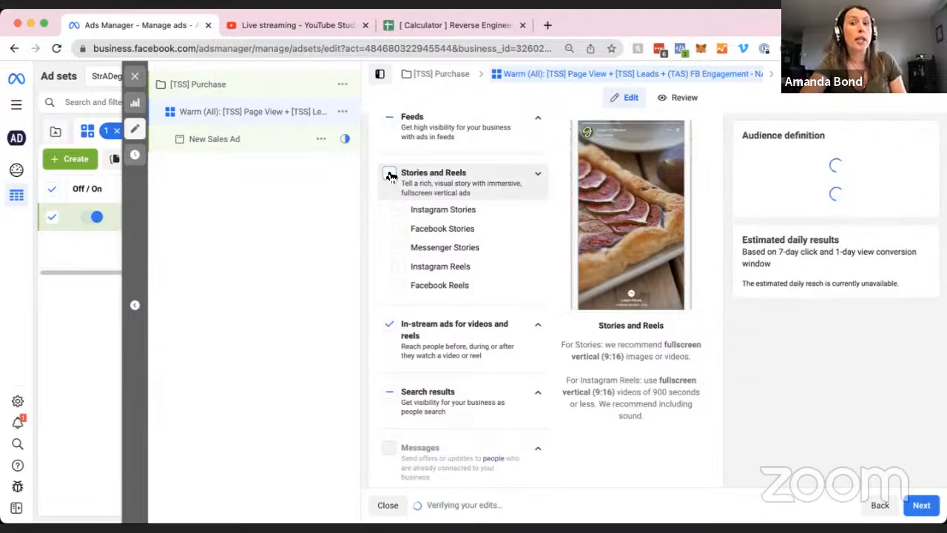
left_click(390, 326)
scroll(454, 338, "down", 3)
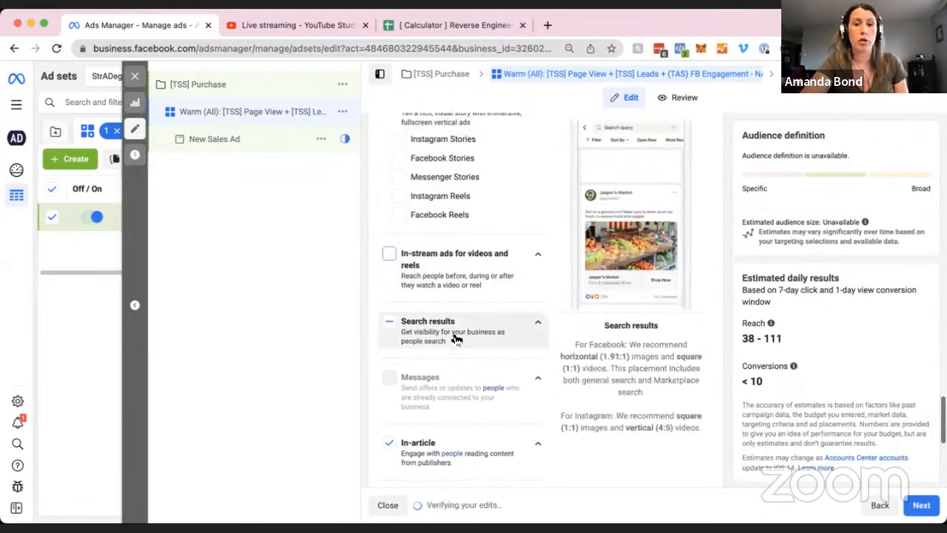
left_click(389, 298)
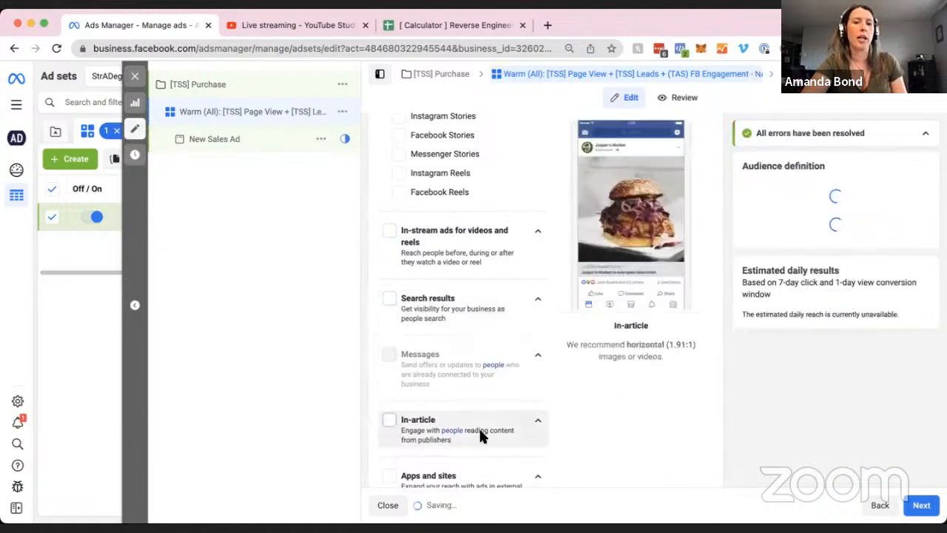
Under Feeds, uncheck Facebook Marketplace and Facebook right column, leaving only Facebook Feed.
scroll(517, 384, "up", 2)
scroll(526, 384, "up", 2)
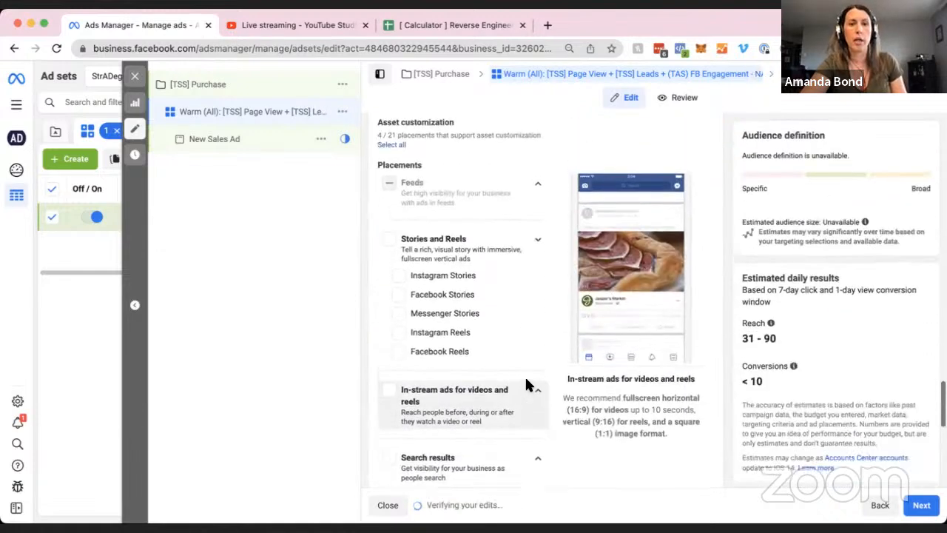
left_click(538, 184)
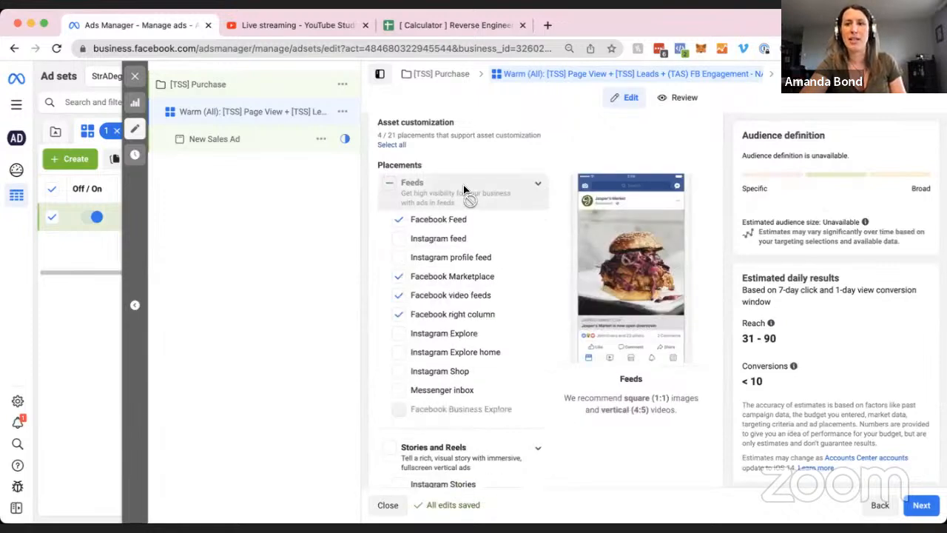
left_click(399, 286)
left_click(399, 314)
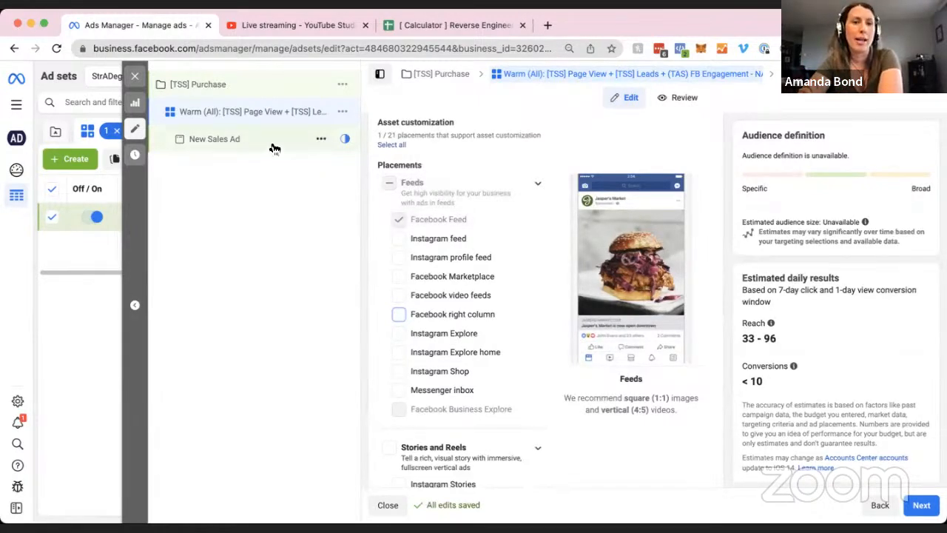
scroll(507, 353, "down", 8)
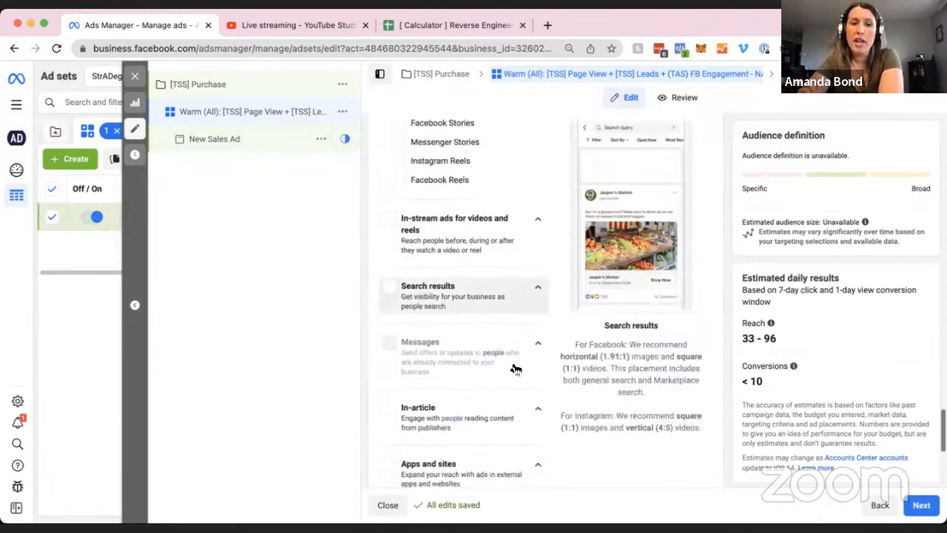
scroll(530, 405, "down", 3)
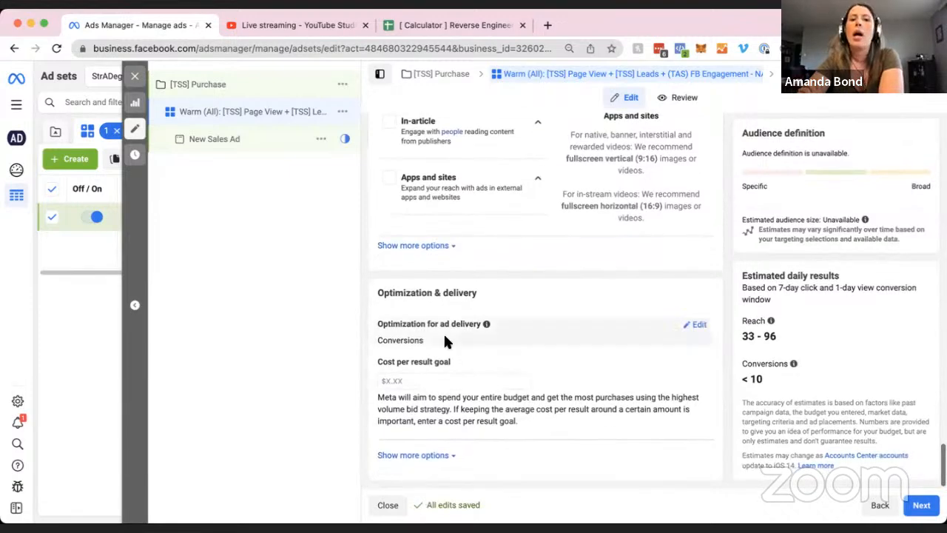
left_click_drag(376, 292, 505, 293)
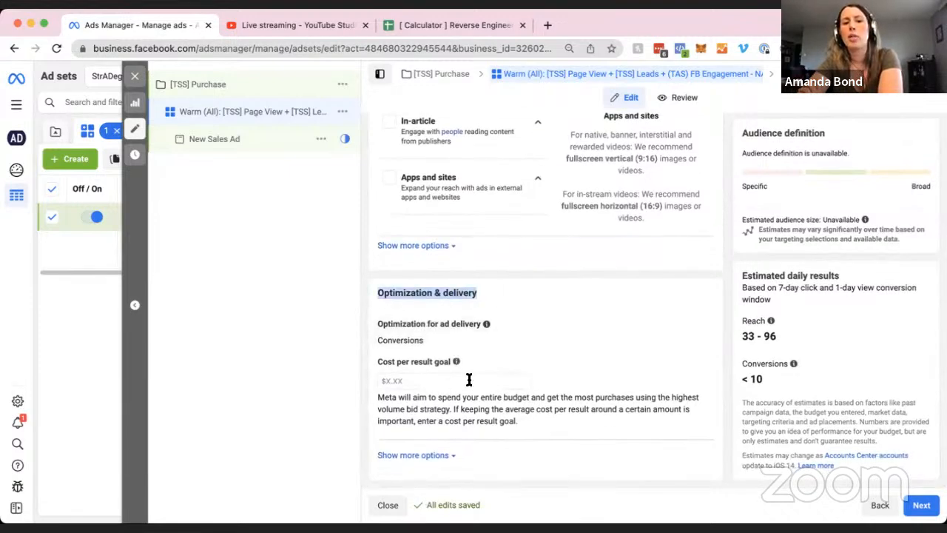
left_click(528, 359)
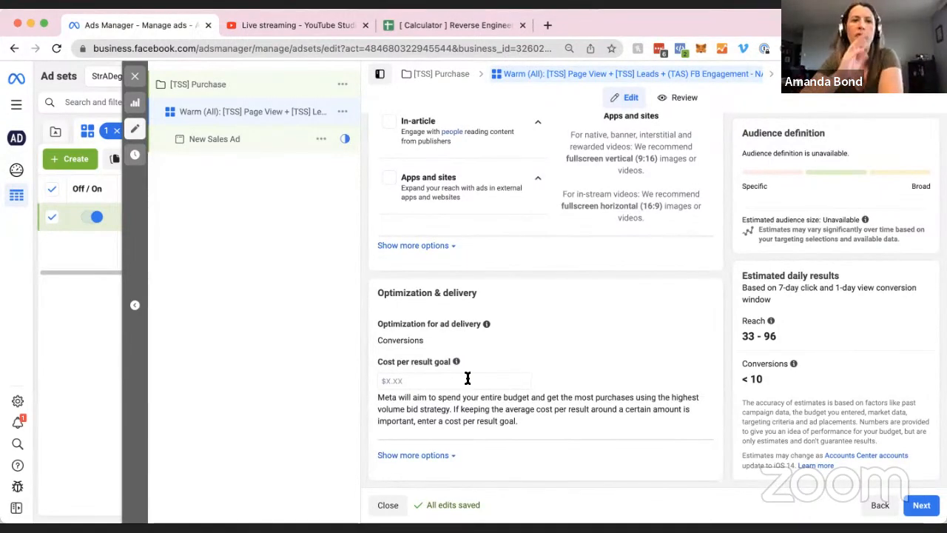
scroll(562, 359, "up", 1)
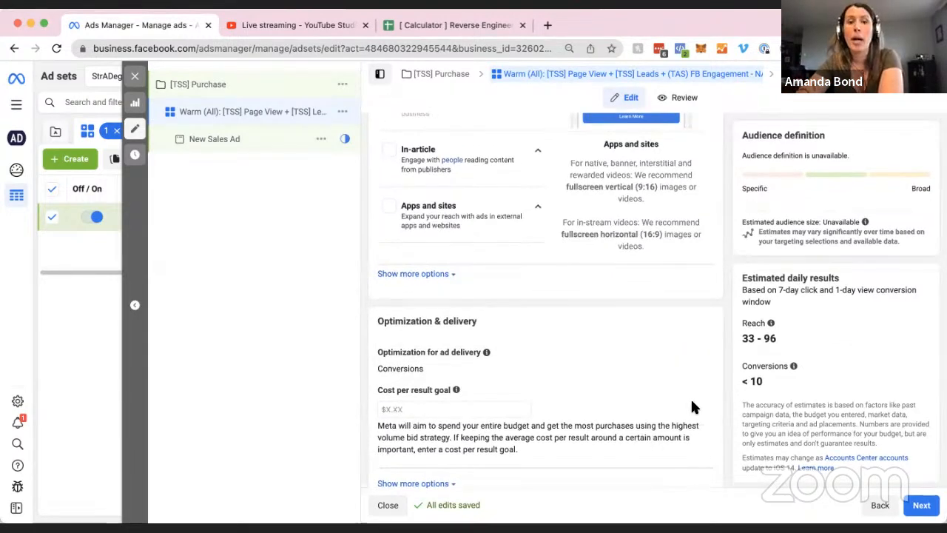
scroll(735, 421, "down", 1)
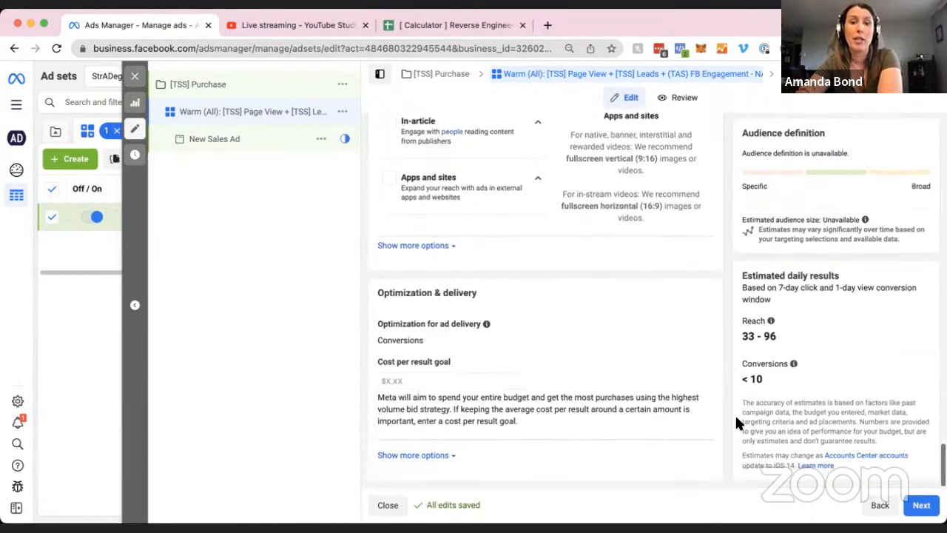
scroll(735, 390, "up", 5)
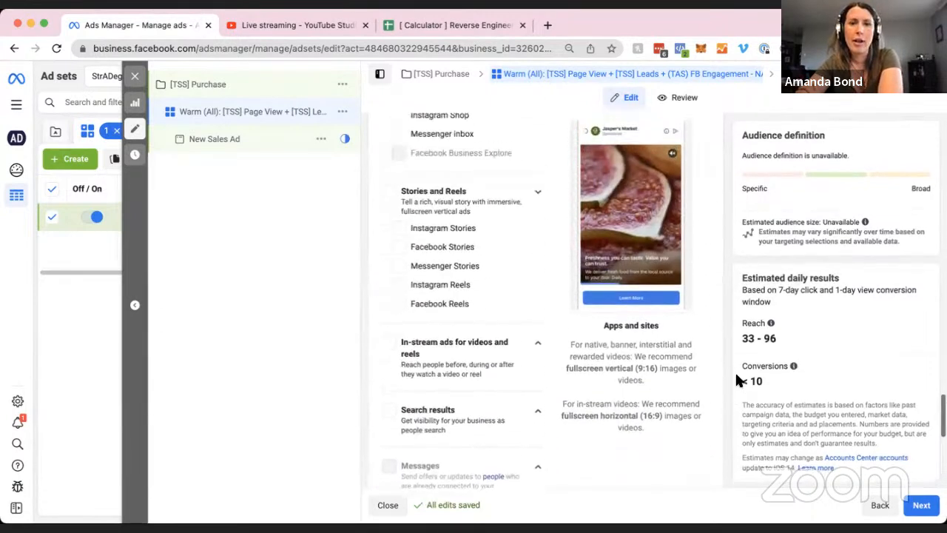
scroll(735, 375, "up", 8)
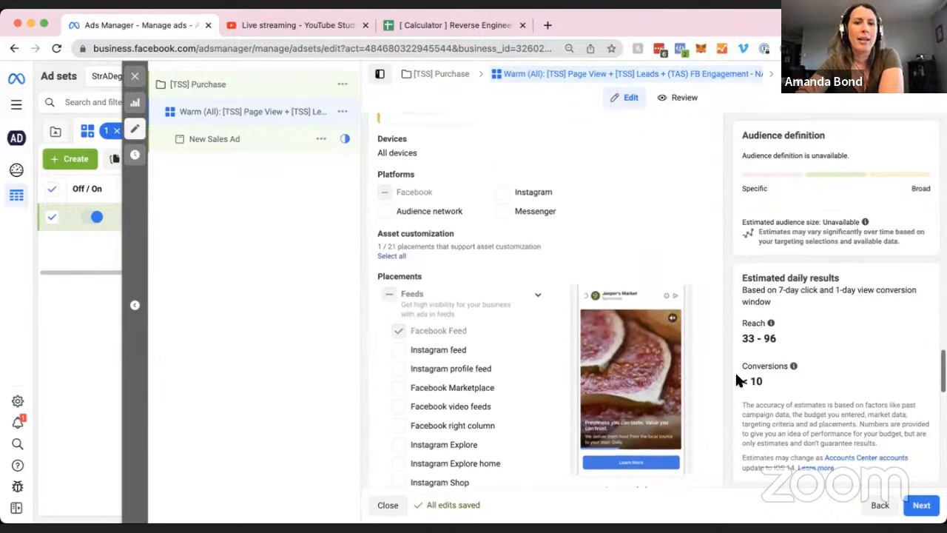
scroll(736, 373, "up", 1)
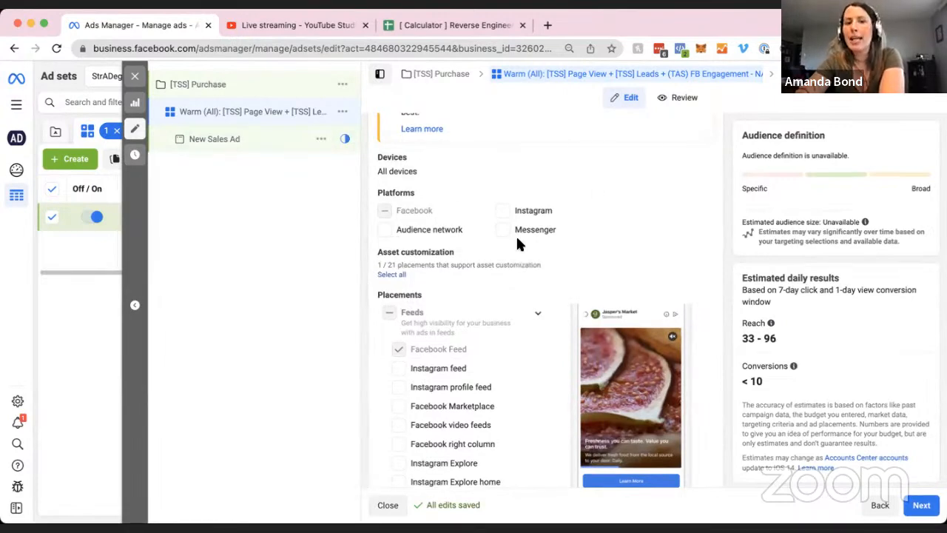
Close the ad set editor without publishing, ticking Don't show this again on the prompt.
left_click(135, 75)
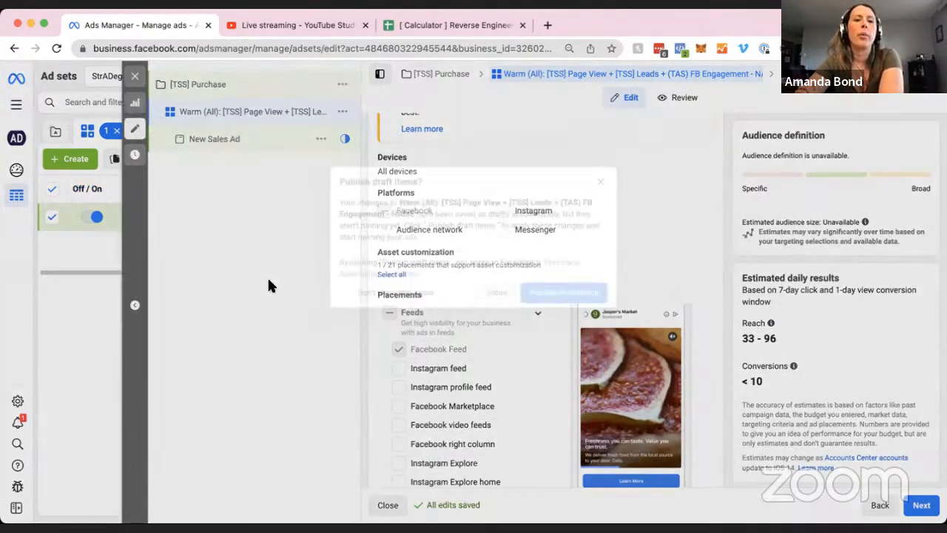
left_click(416, 293)
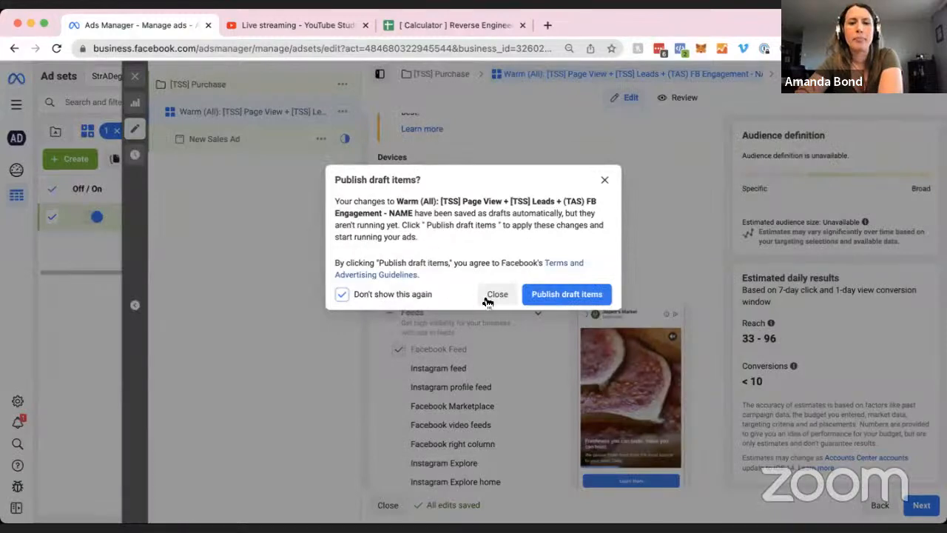
left_click(489, 296)
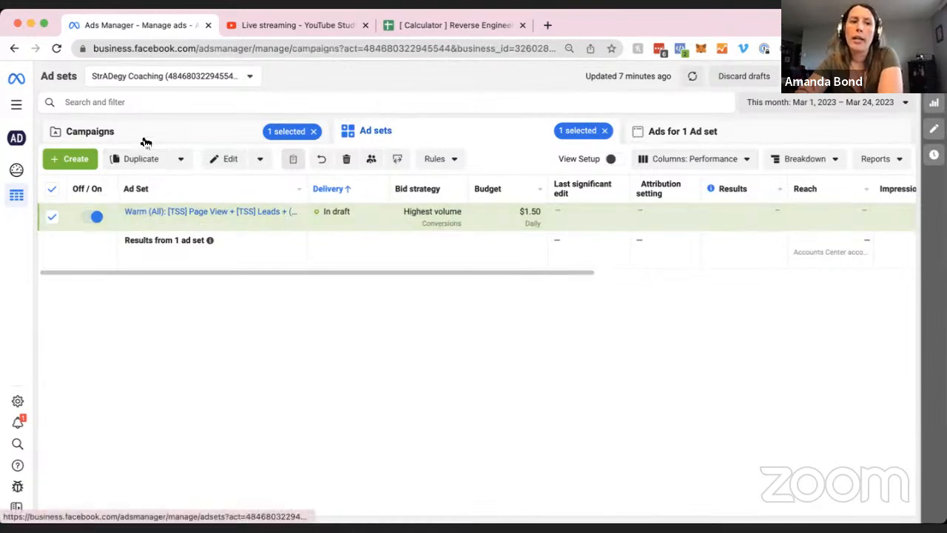
Show the ads in the Warm (All) ad set and select New Sales Ad.
left_click(160, 213)
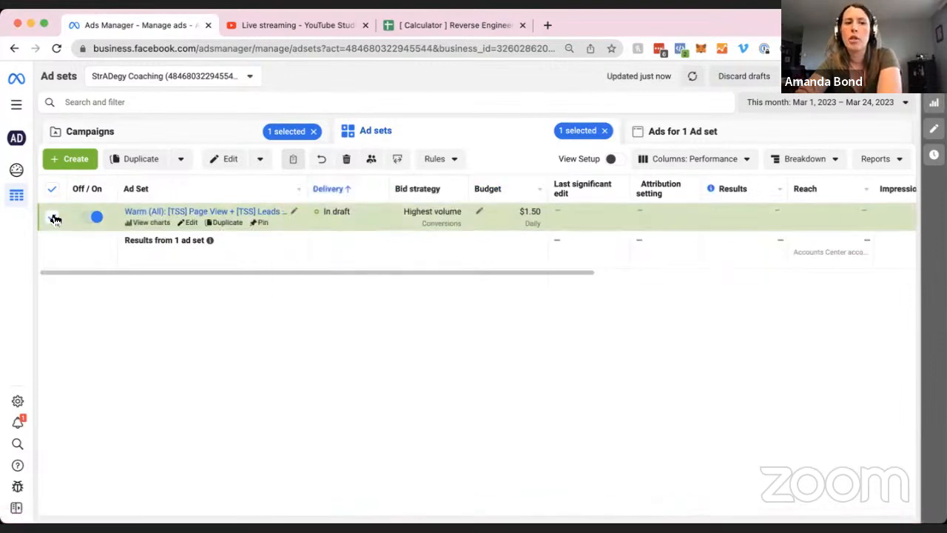
left_click(682, 134)
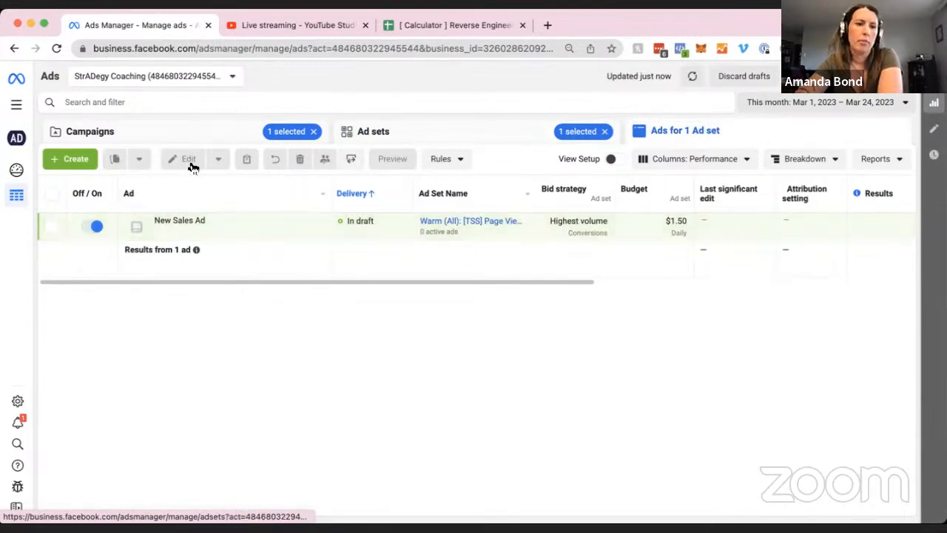
left_click(53, 226)
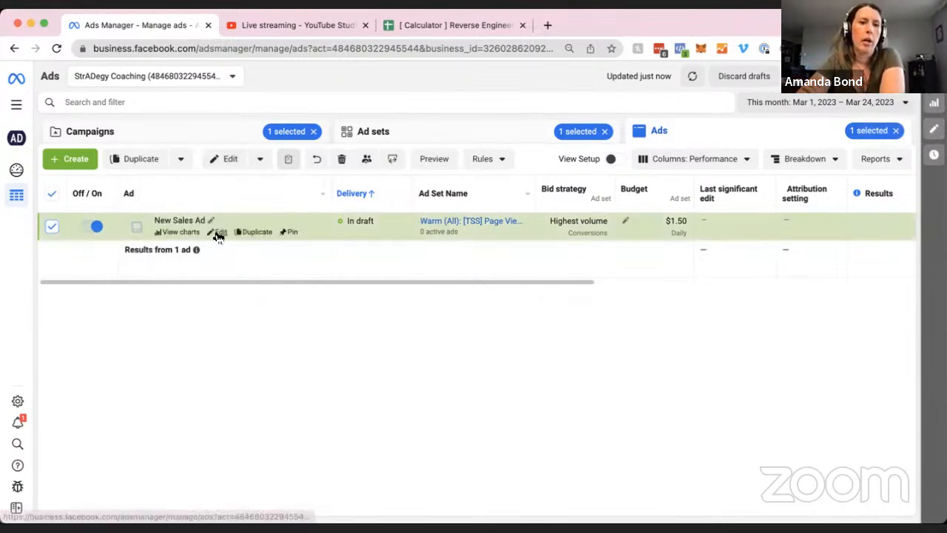
Open New Sales Ad in the Ads Manager ad editor.
left_click(216, 229)
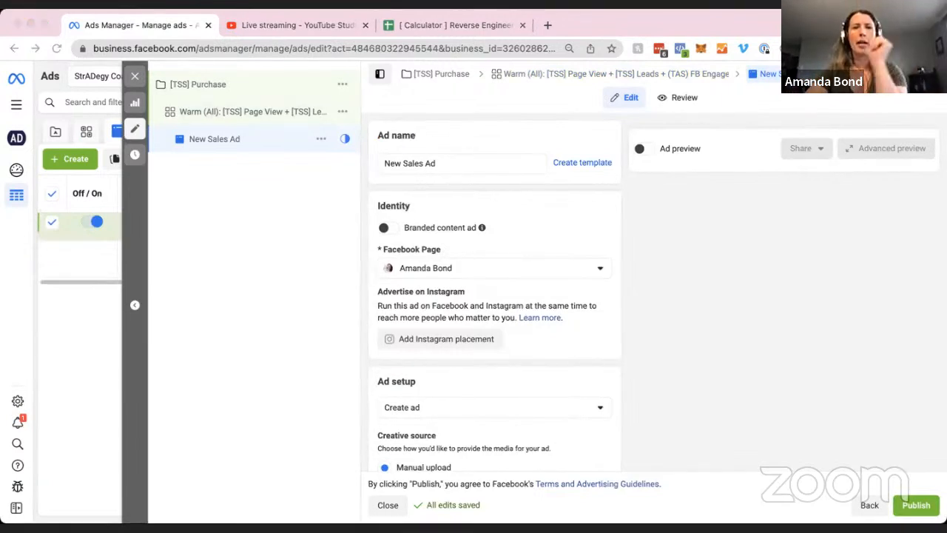
Bring up the YouTube Studio live-stream dashboard showing 20 concurrent viewers and 74 views.
left_click(301, 23)
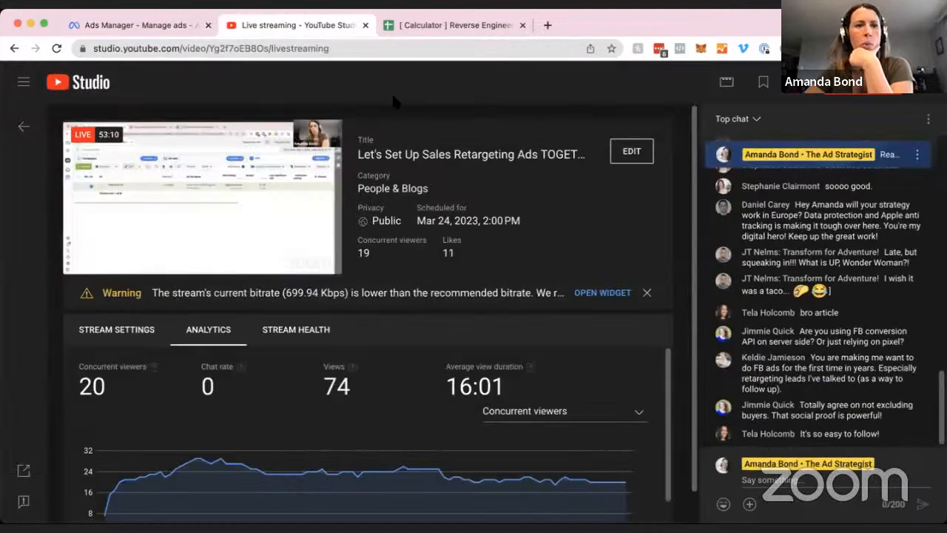
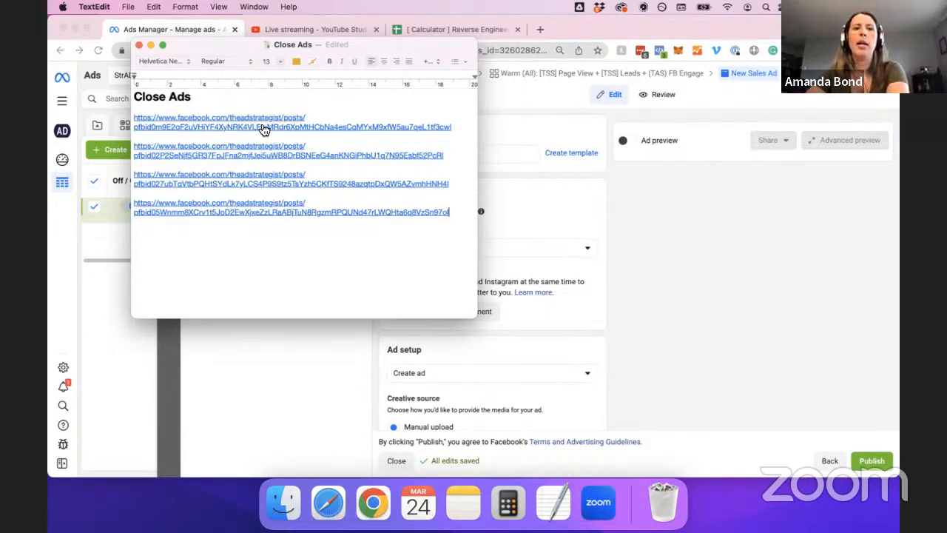
Open the first Close Ads post link and inspect its web address for the post ID.
left_click(263, 127)
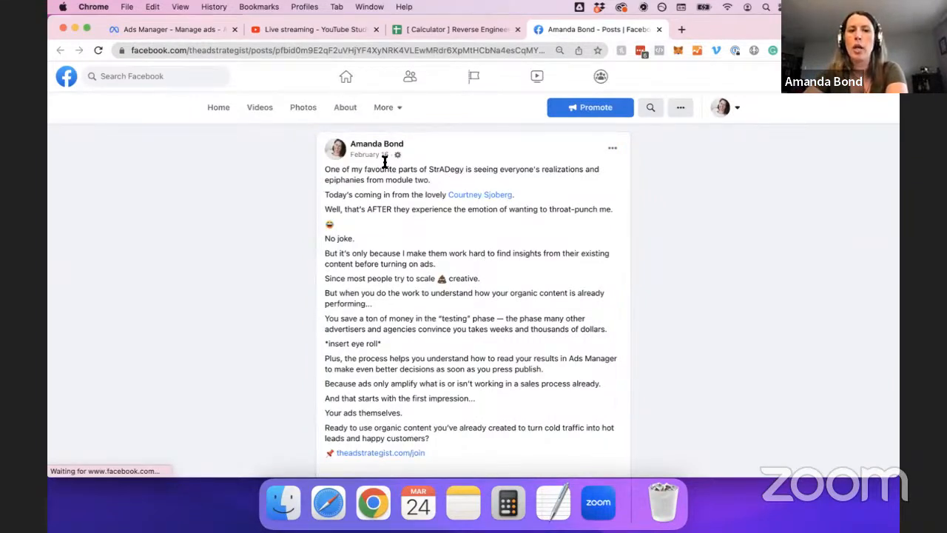
scroll(395, 344, "down", 10)
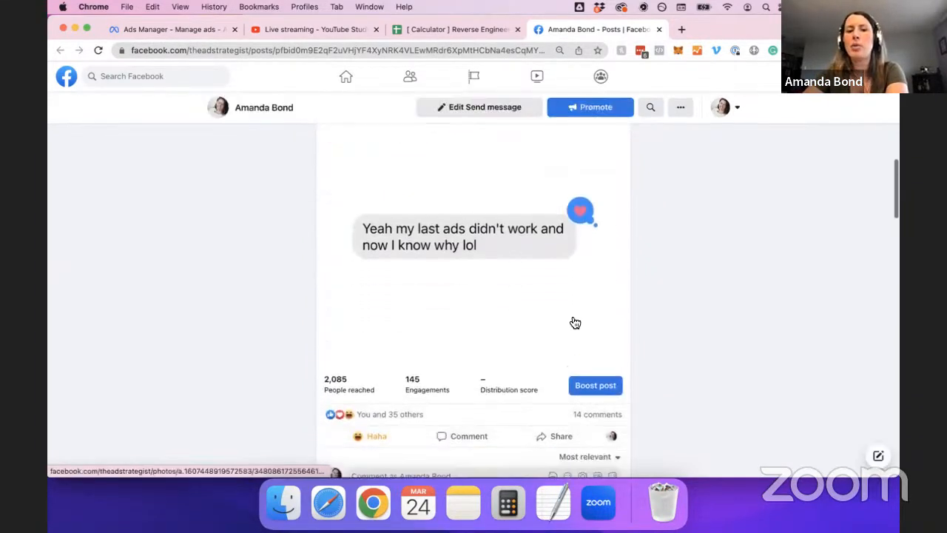
scroll(658, 370, "down", 2)
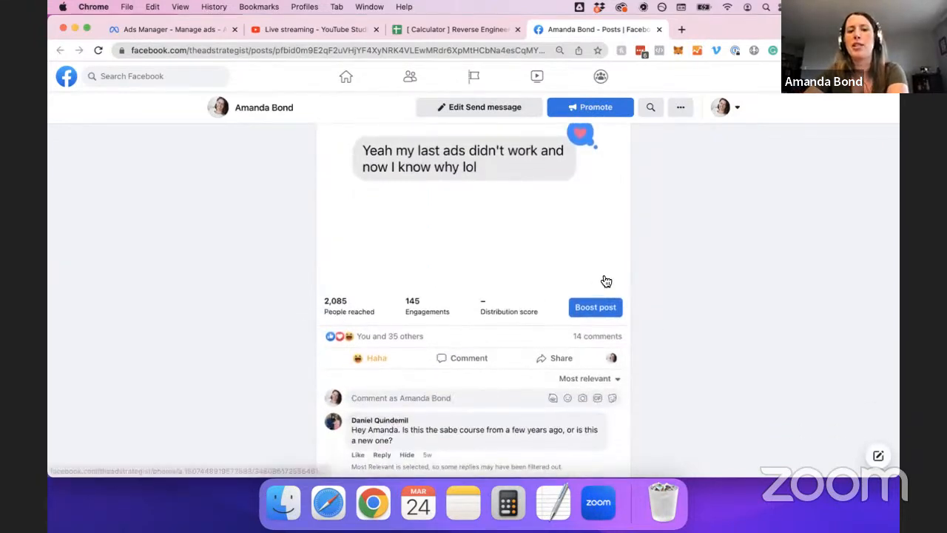
scroll(644, 249, "up", 5)
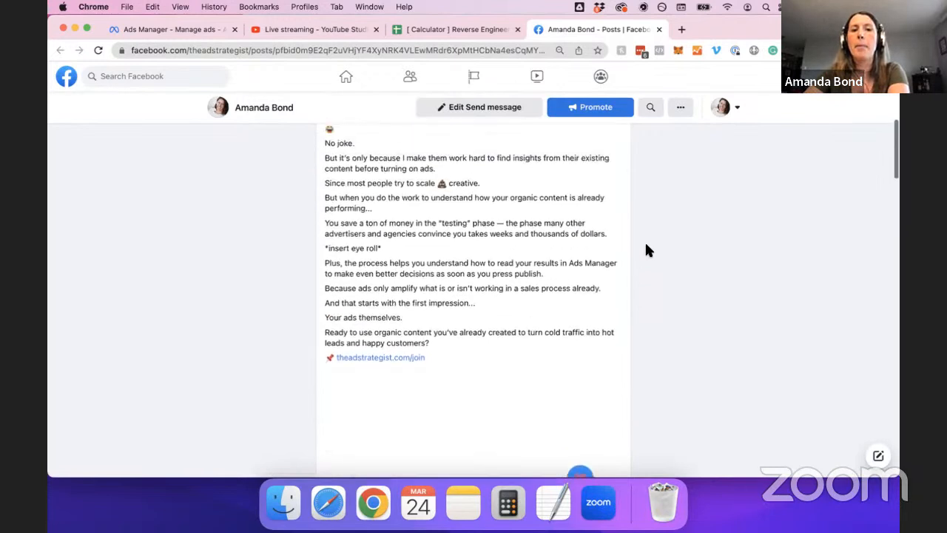
scroll(644, 250, "up", 3)
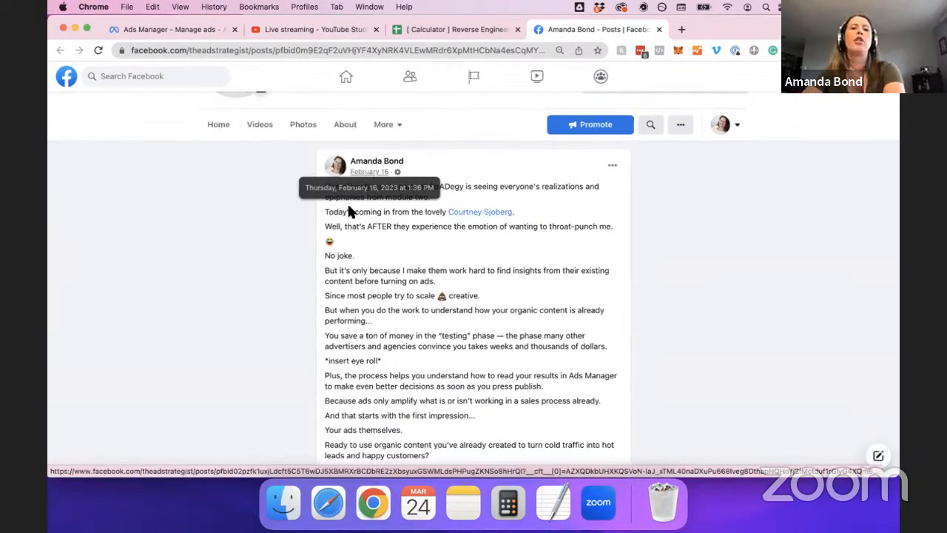
double_click(372, 53)
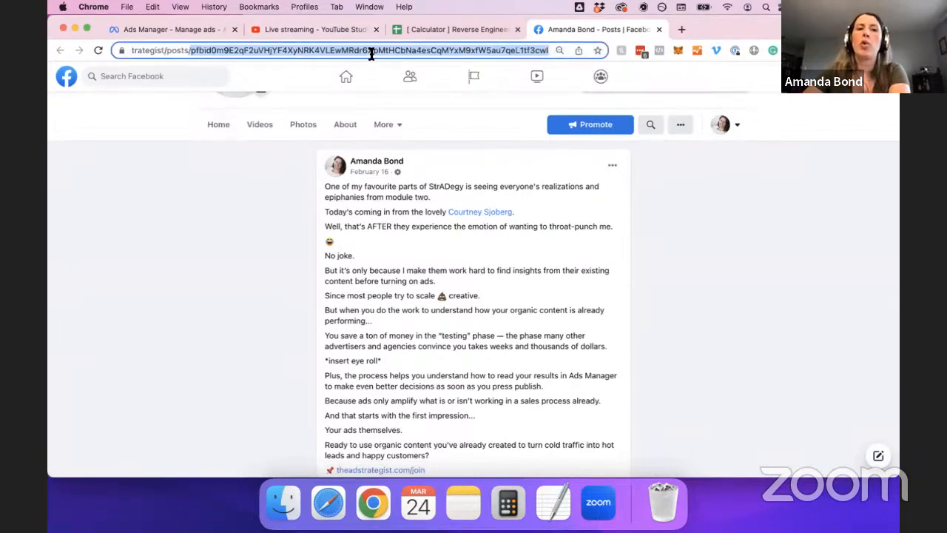
left_click(267, 52)
left_click_drag(171, 49, 57, 52)
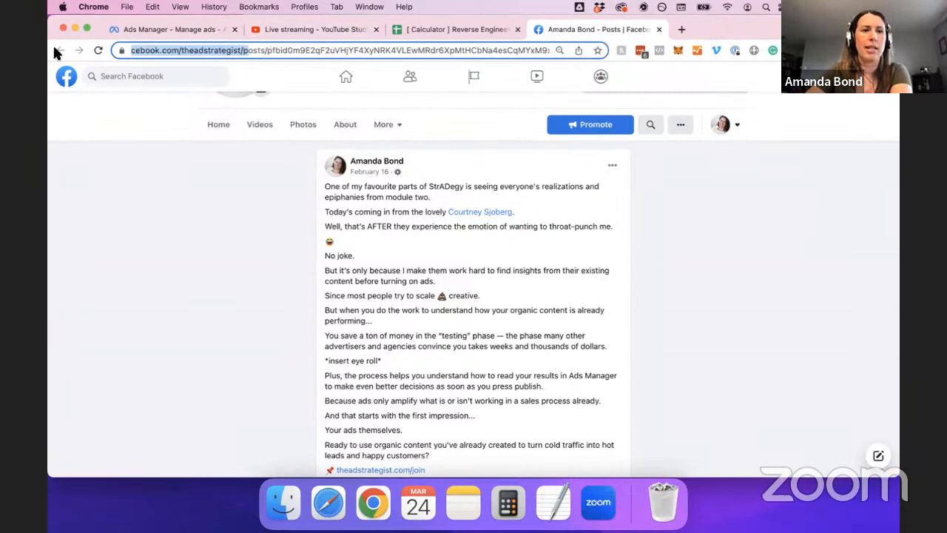
key("Left")
key("Left")
key("Left")
key("Left")
key("Left")
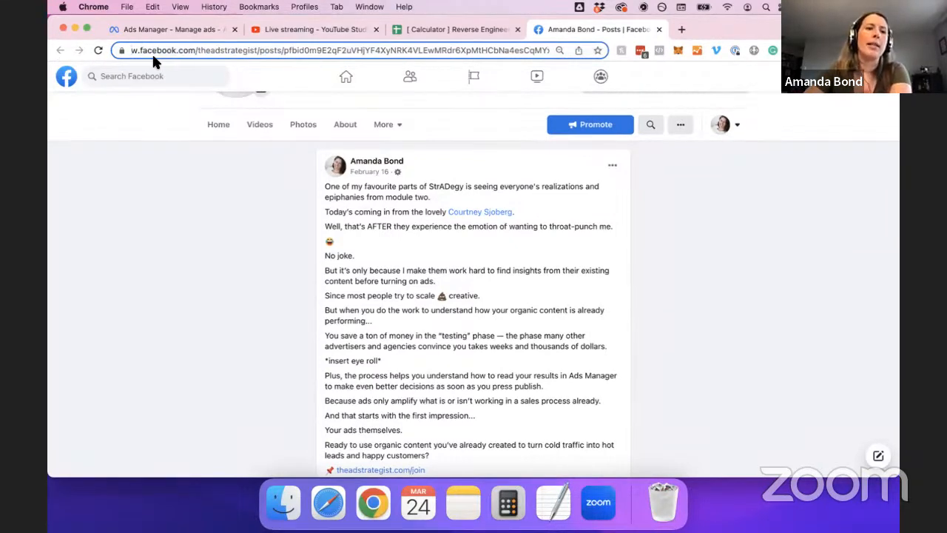
left_click_drag(153, 56, 139, 56)
left_click(215, 170)
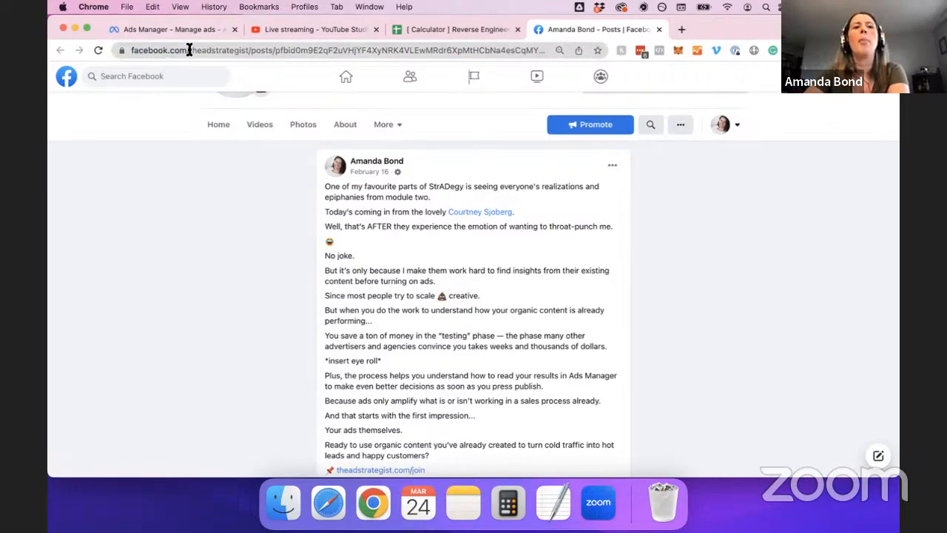
left_click_drag(189, 50, 307, 56)
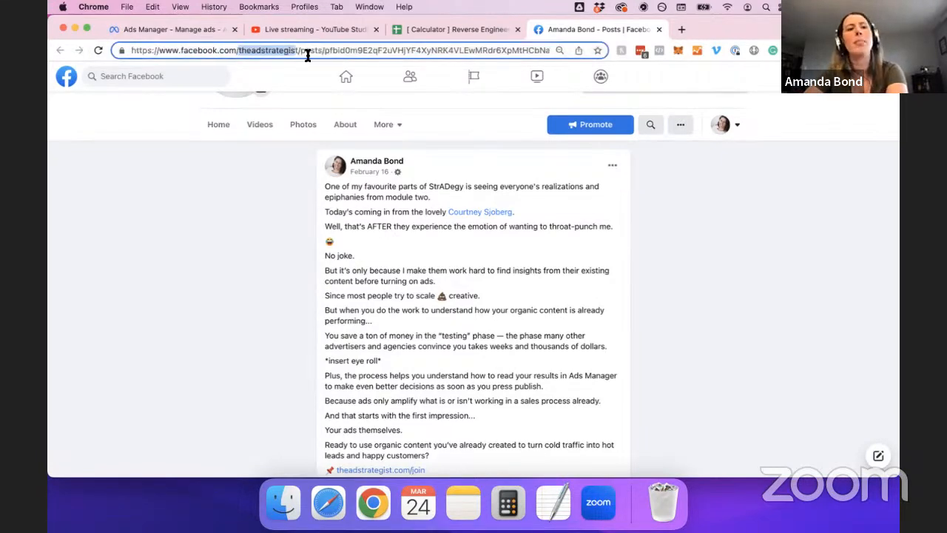
double_click(309, 50)
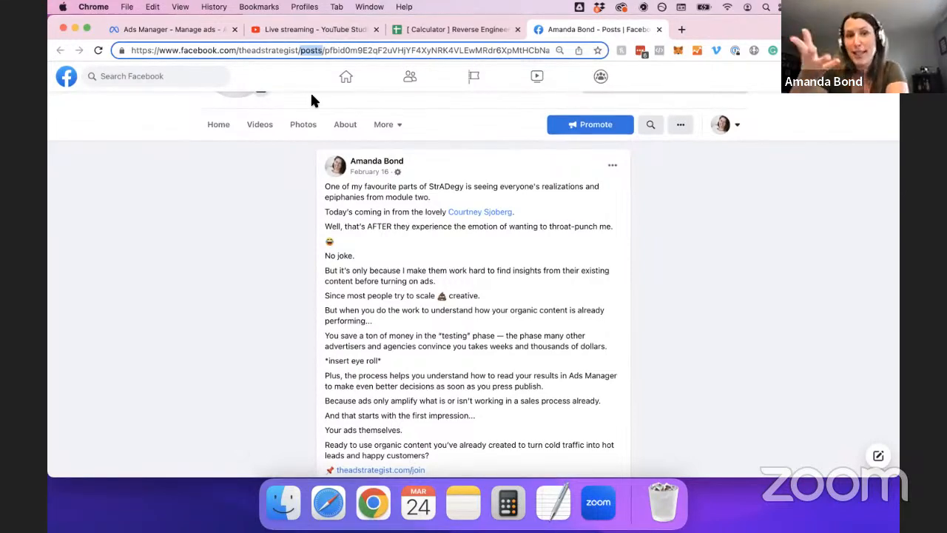
double_click(391, 51)
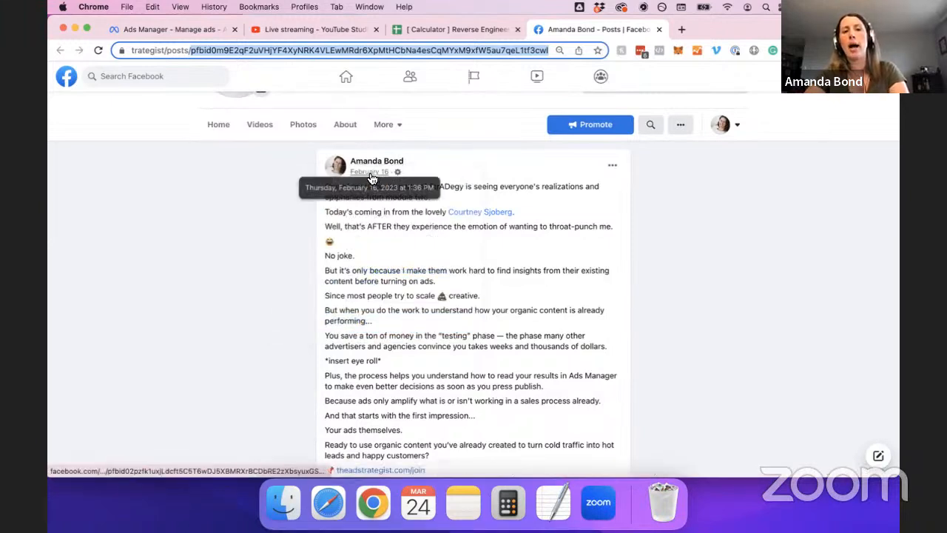
Open the post's permalink in a new tab and view it.
left_click(372, 177)
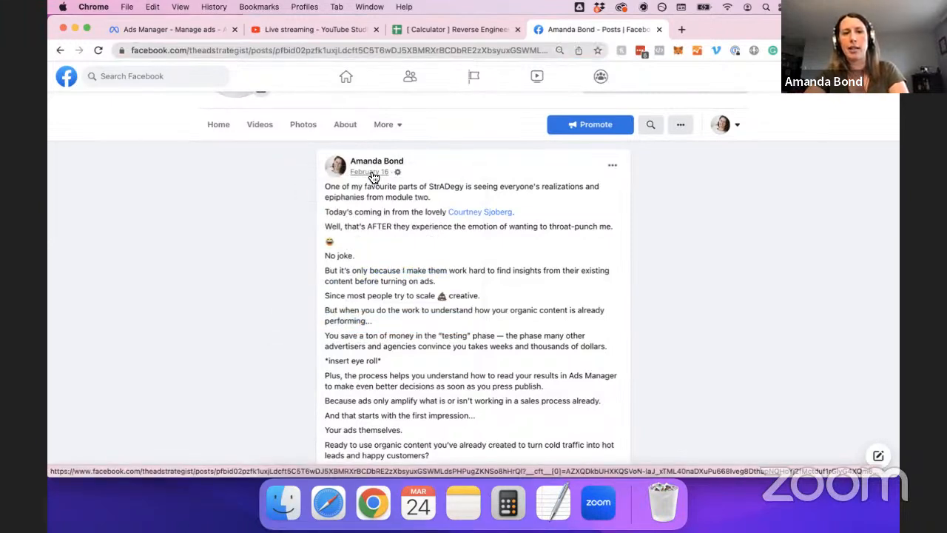
double_click(415, 49)
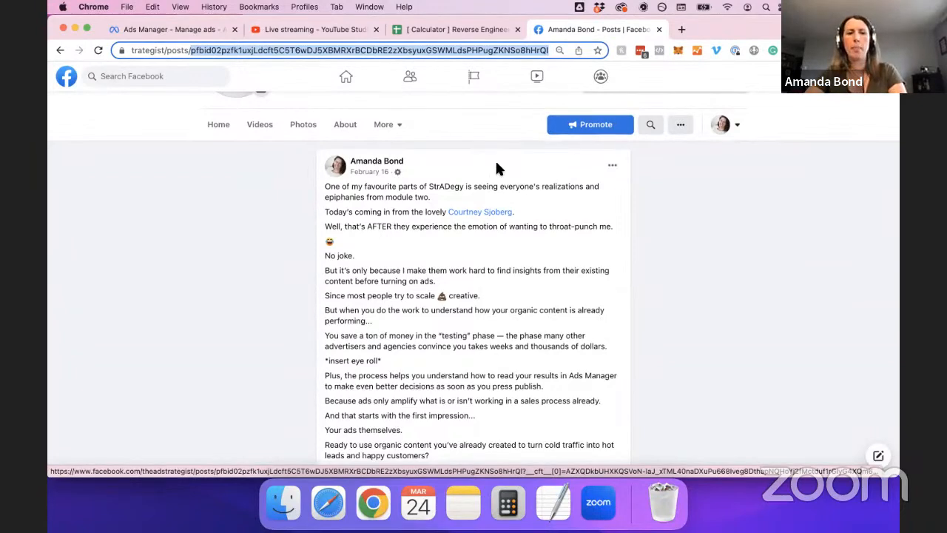
left_click(375, 174, "super")
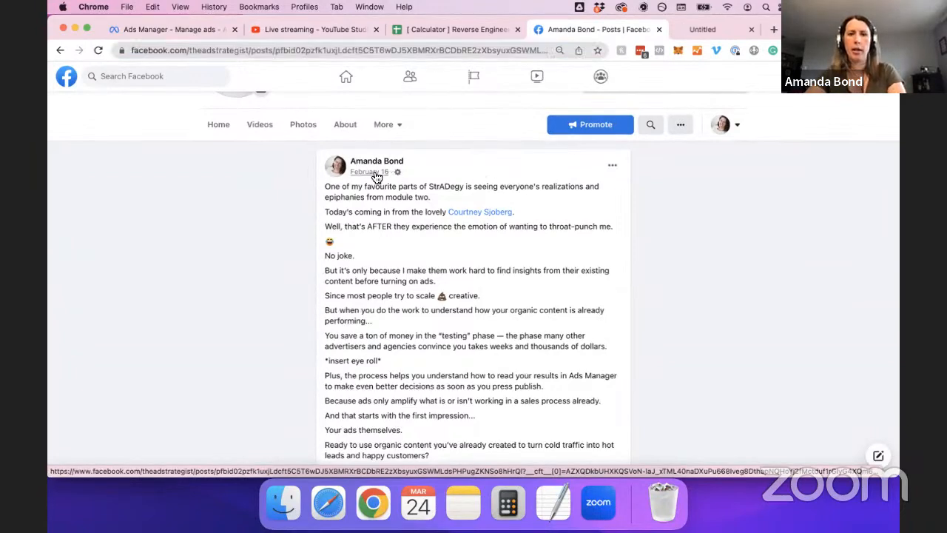
left_click(742, 25)
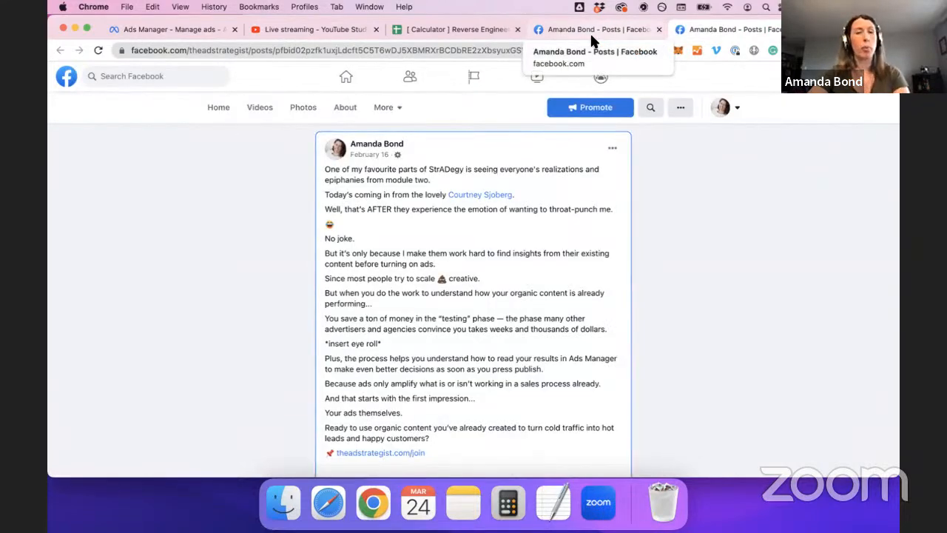
Compare the ad editor with the Facebook post, then return to the ad being edited.
left_click(185, 26)
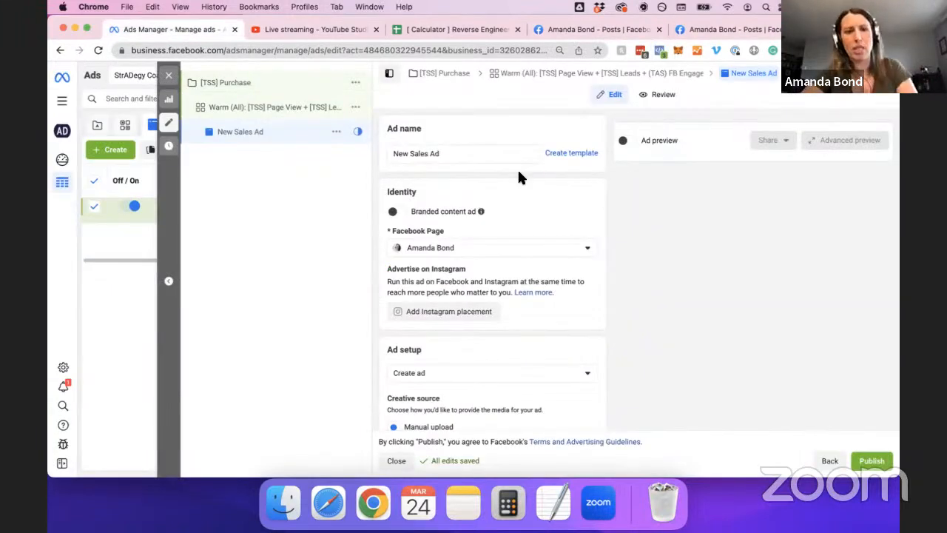
scroll(603, 247, "down", 1)
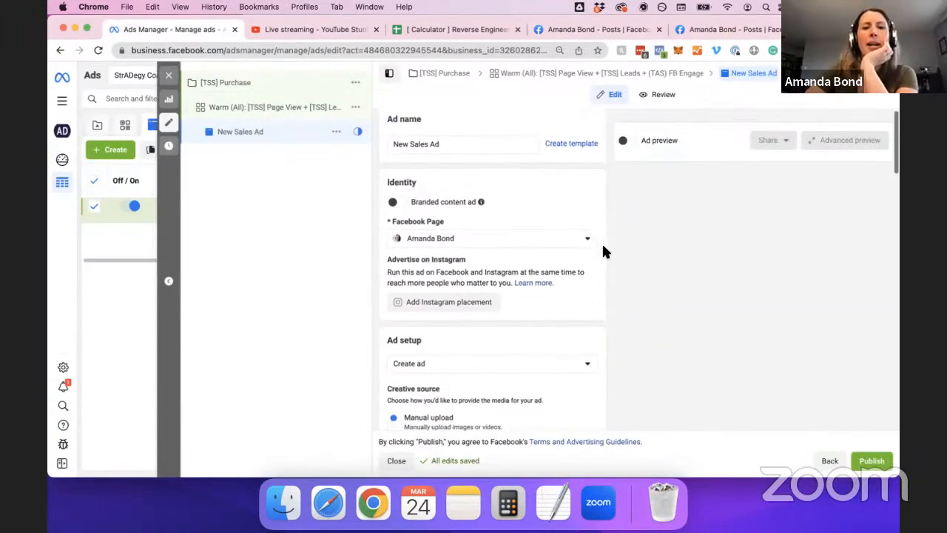
left_click(619, 28)
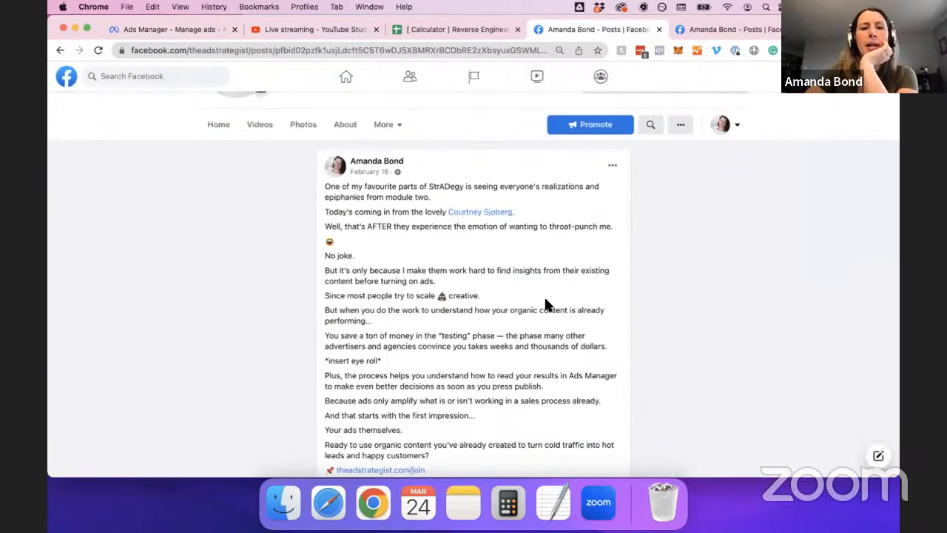
scroll(545, 304, "down", 5)
scroll(545, 305, "down", 3)
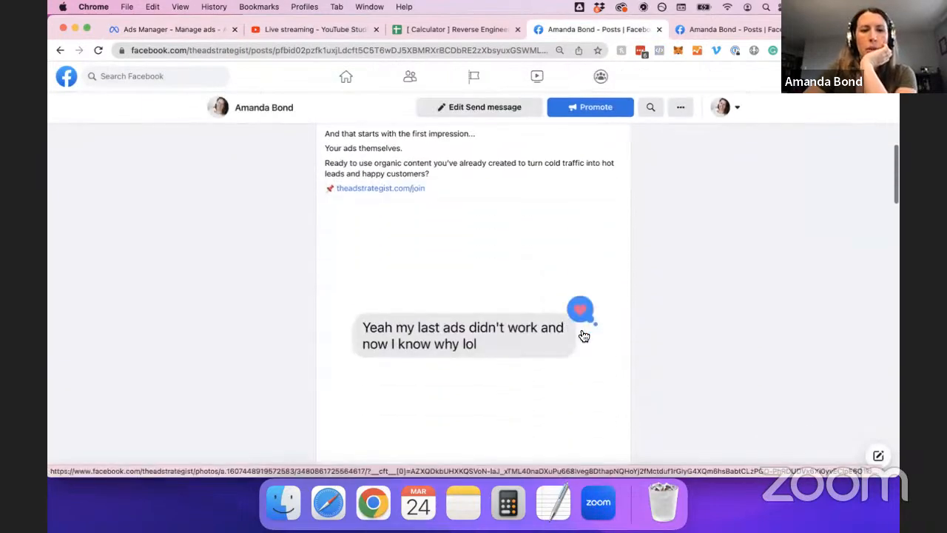
scroll(588, 329, "up", 5)
scroll(528, 252, "up", 3)
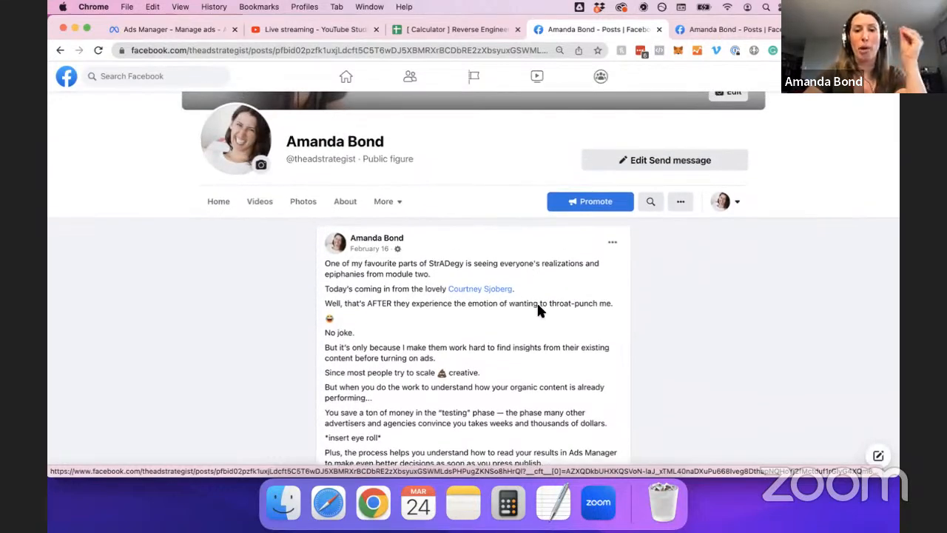
scroll(538, 304, "up", 1)
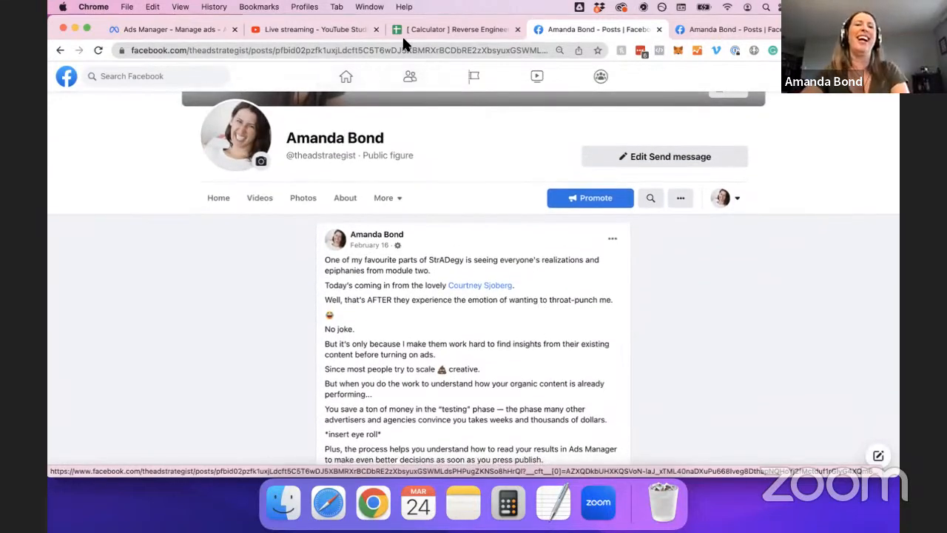
left_click(163, 23)
Rename the ad from New Sales Ad to 'Module 2 Throat-Punch' and copy the name.
triple_click(455, 135)
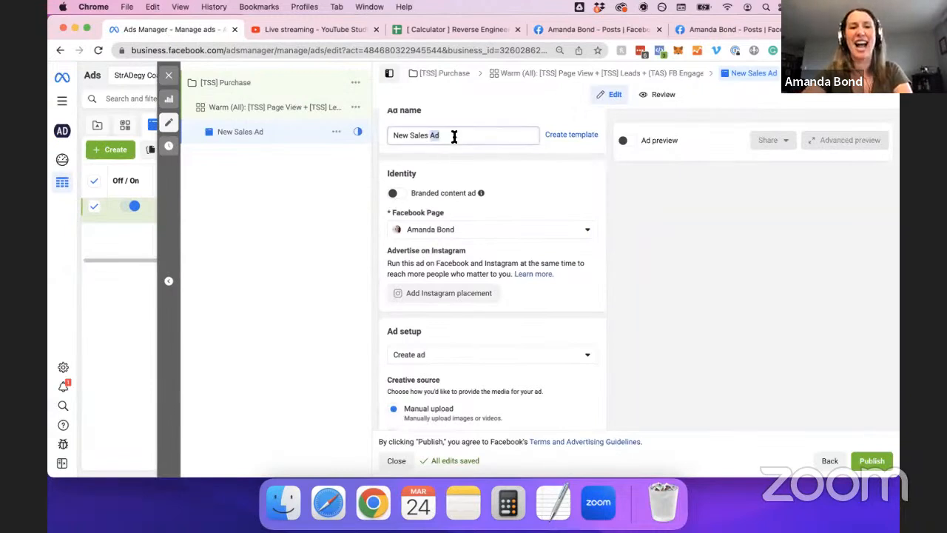
type("Modu")
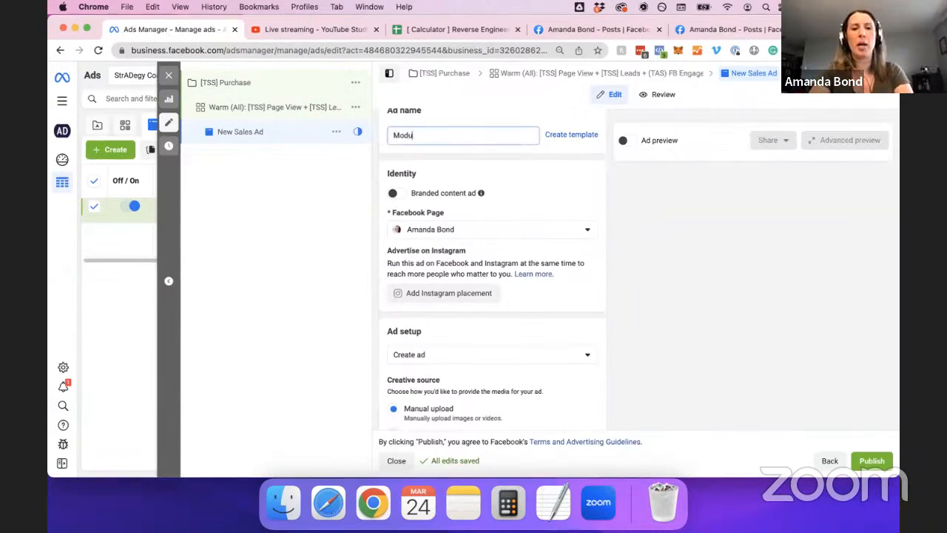
type("le 2 Throat-")
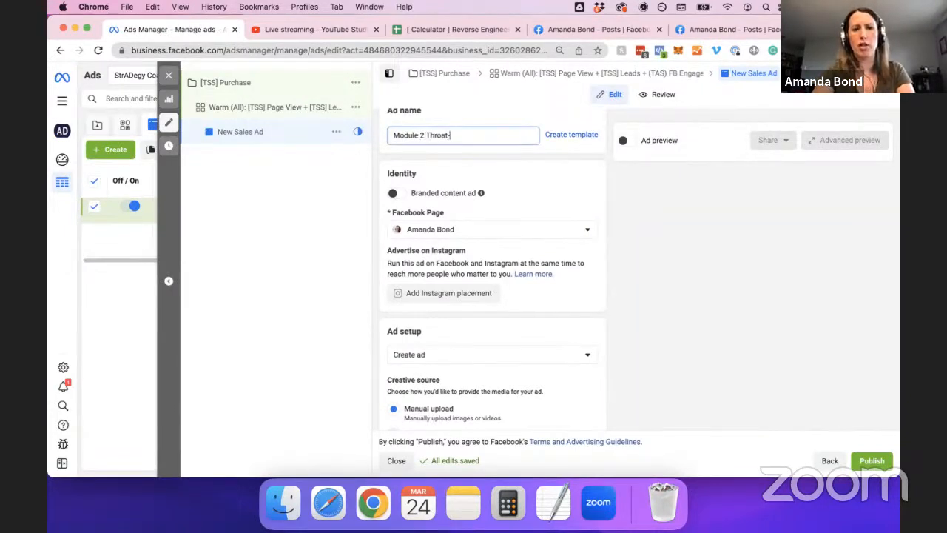
type("Punch")
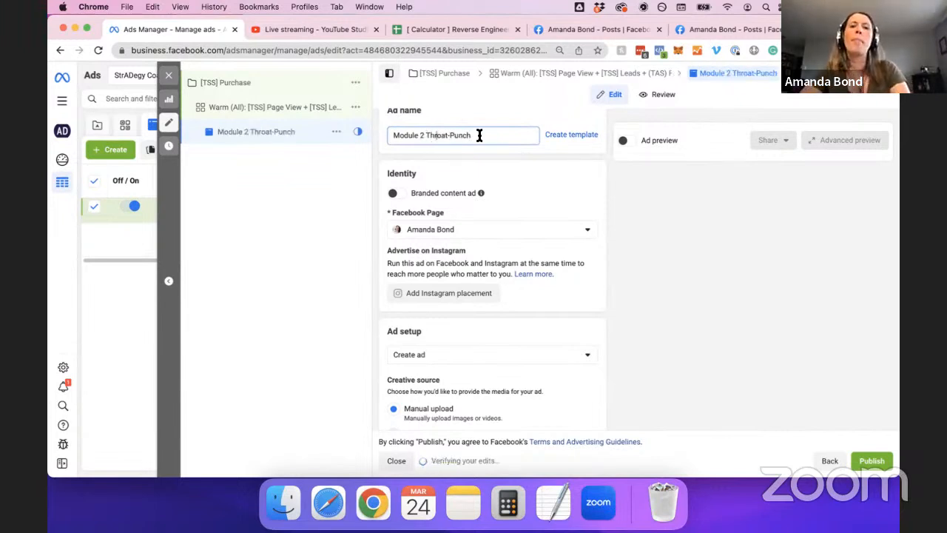
key("super+a")
key("super+c")
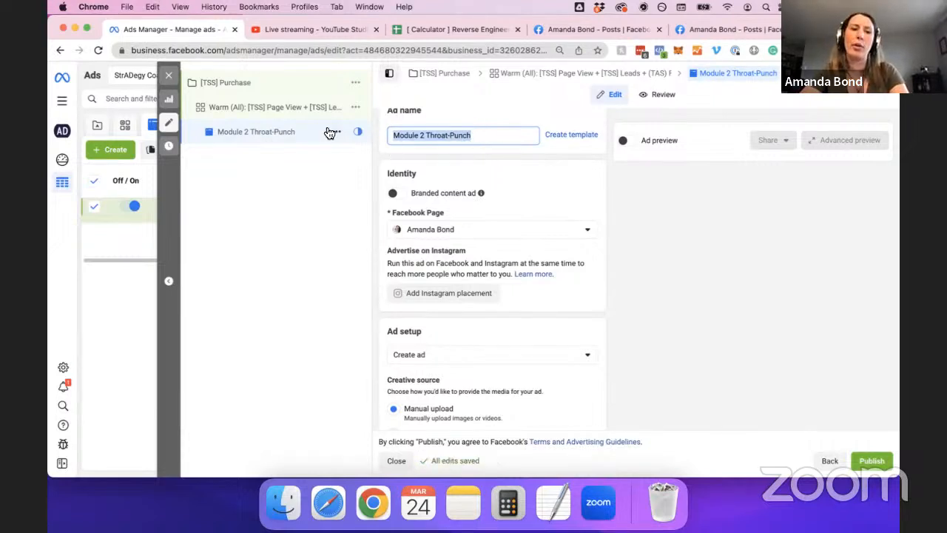
Replace the NAME placeholder in the warm ad set name with 'Module 2 Throat-Punch'.
left_click(283, 110)
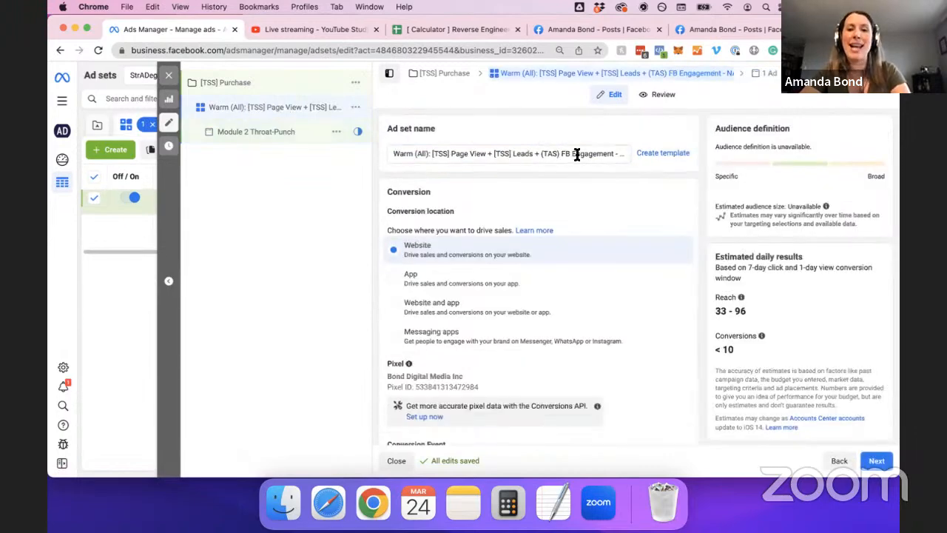
left_click(604, 153)
key("Right")
key("Right")
key("Right")
key("Right")
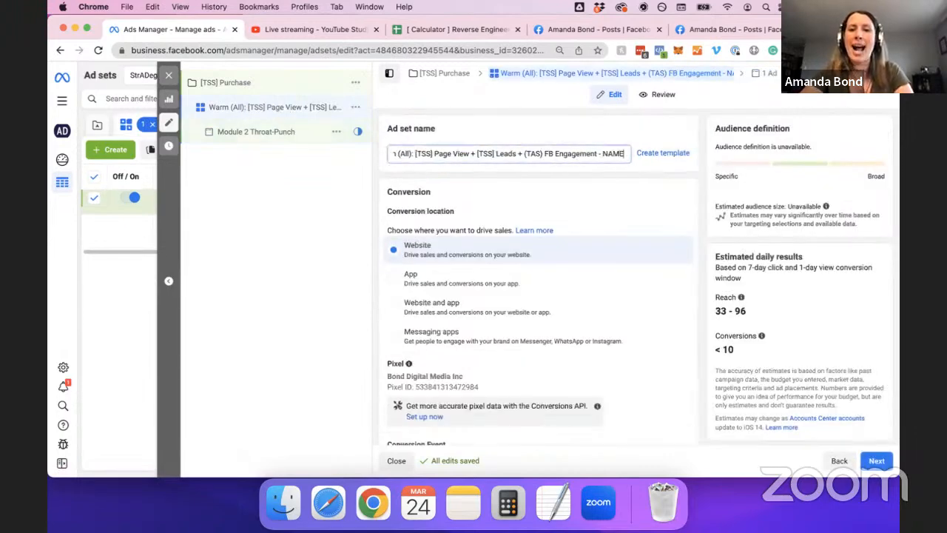
key("BackSpace")
key("BackSpace")
key("BackSpace")
key("BackSpace")
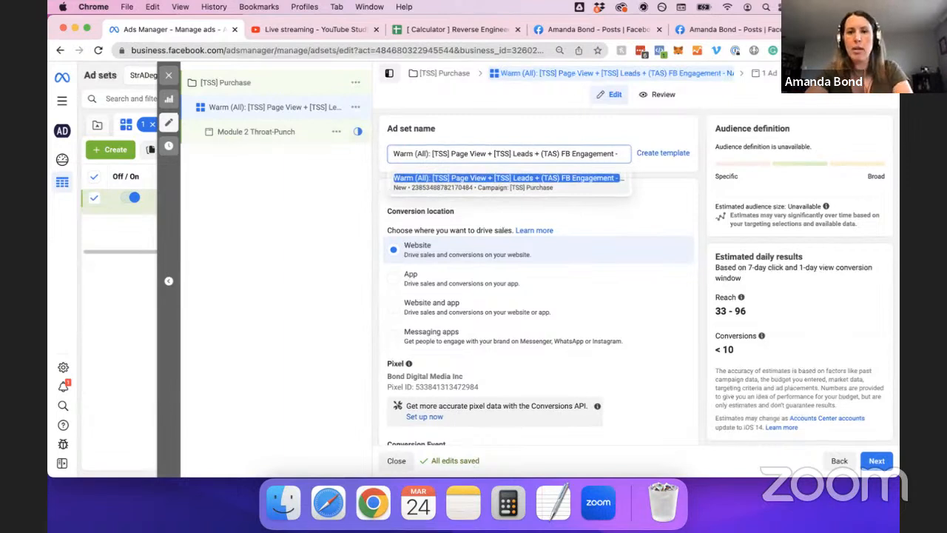
key("super+v")
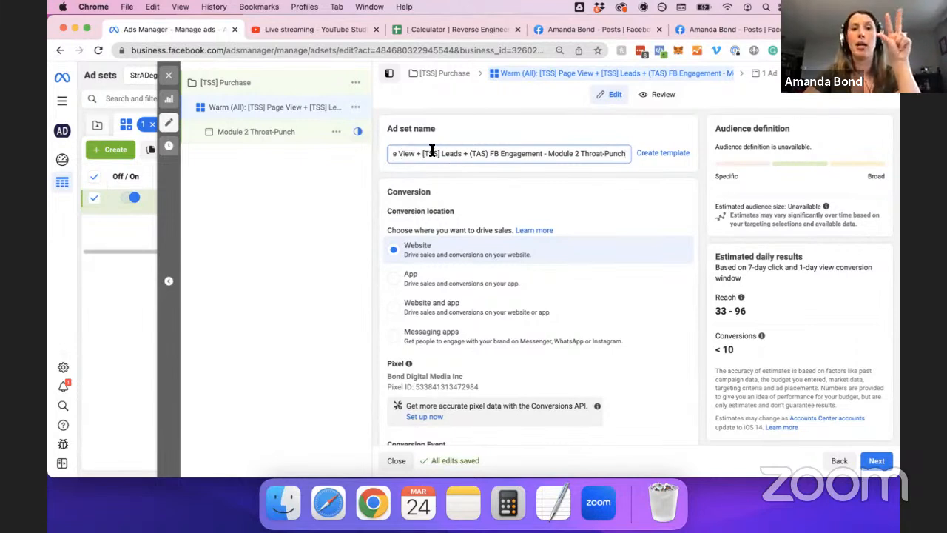
left_click_drag(392, 155, 504, 154)
left_click(579, 153)
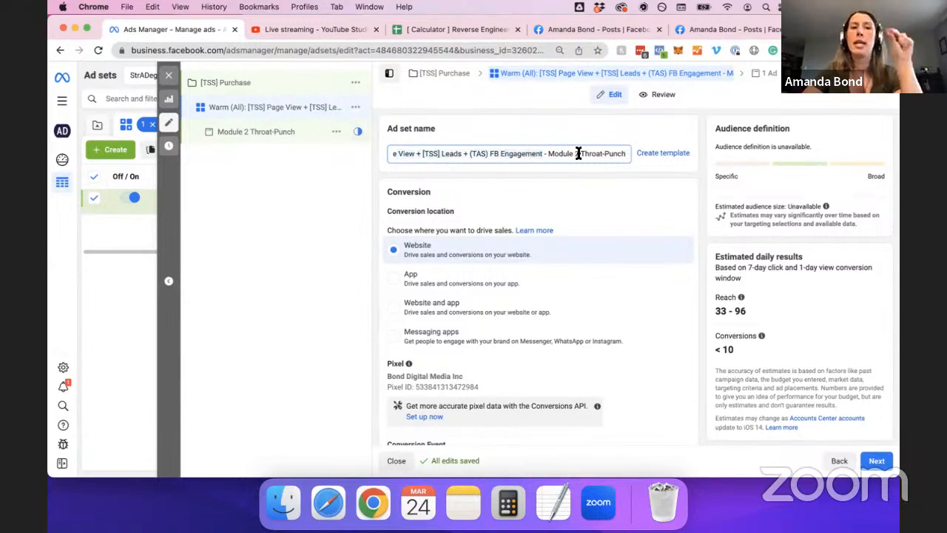
left_click(310, 139)
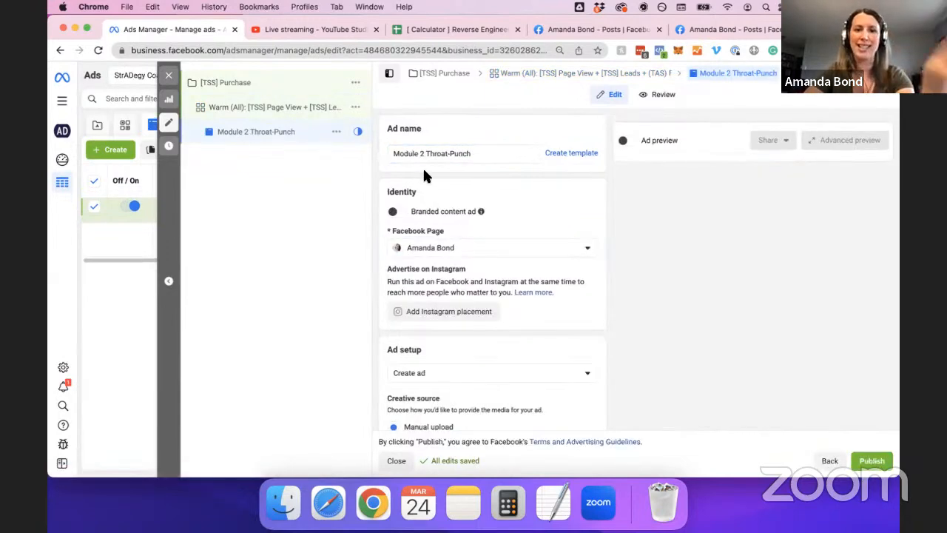
Copy the Facebook post's web address and turn on the ad preview.
scroll(481, 177, "down", 1)
scroll(539, 190, "down", 1)
left_click(698, 28)
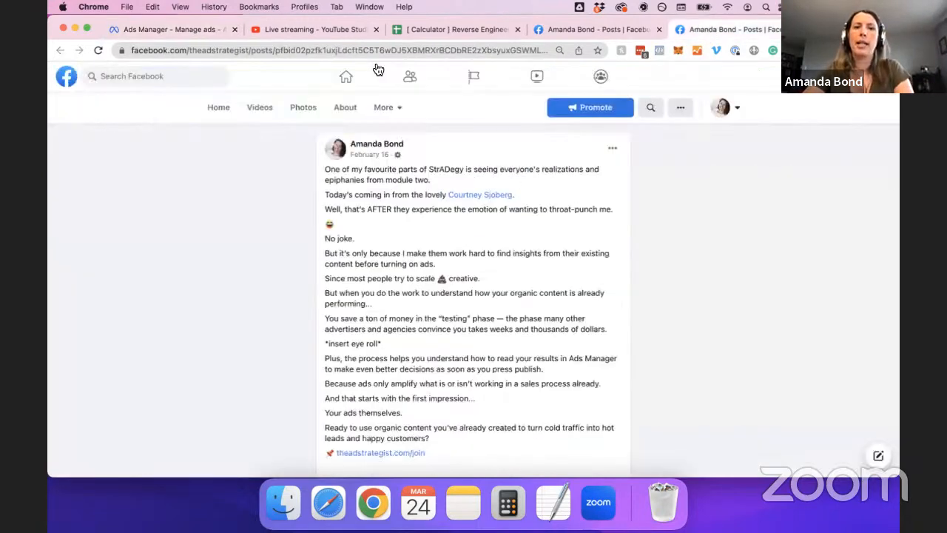
left_click(380, 50)
left_click(192, 27)
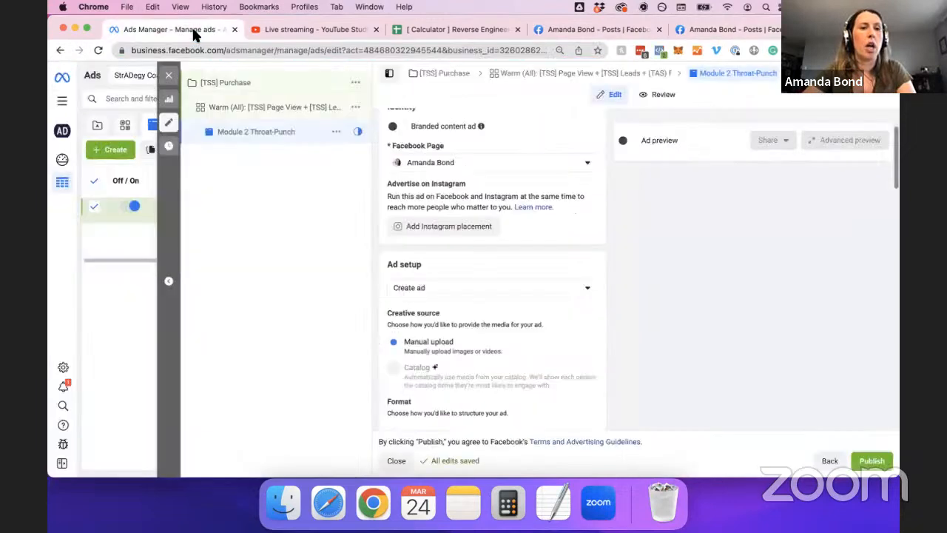
scroll(591, 235, "down", 3)
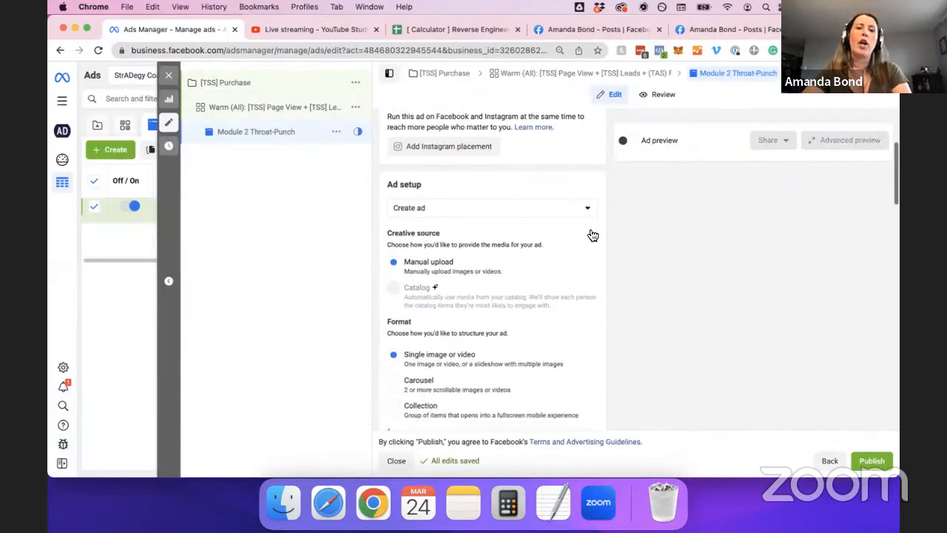
left_click(627, 140)
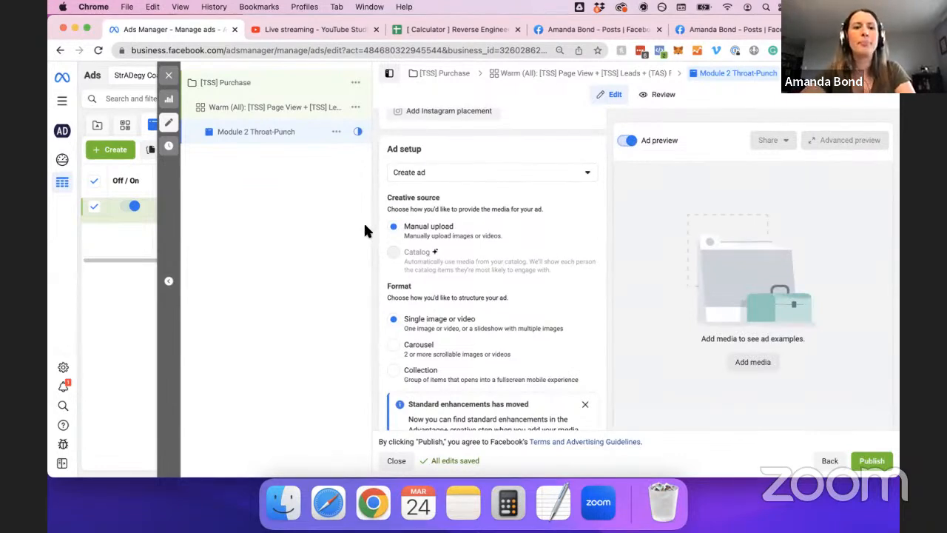
Briefly choose Use existing post in Ad setup, then switch back to creating a new ad.
left_click(444, 174)
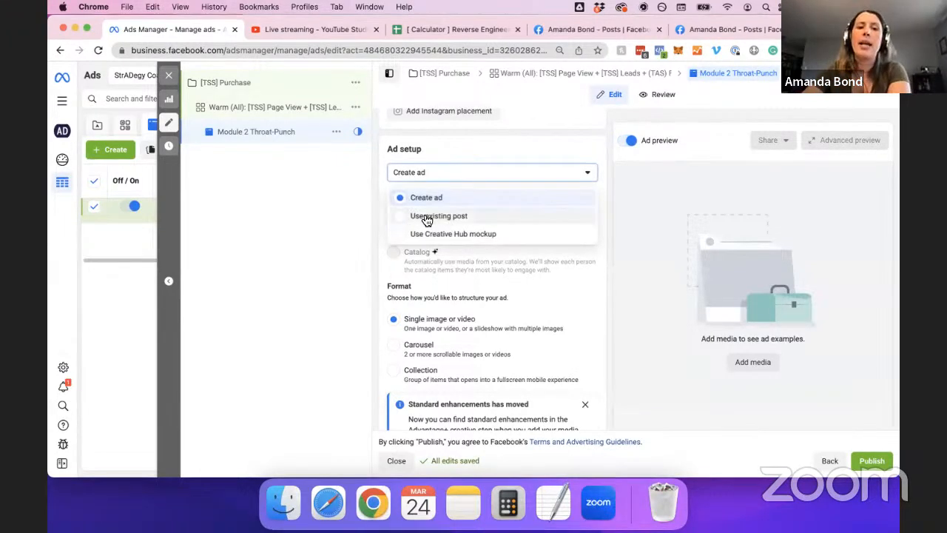
left_click(537, 216)
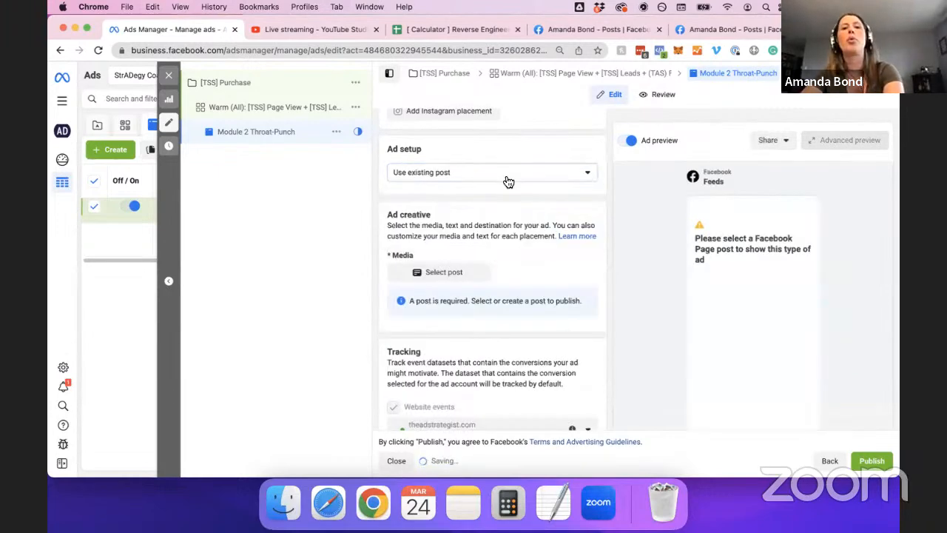
left_click(462, 173)
left_click(453, 205)
Review the new ad's Primary text, Headline and Description fields.
scroll(518, 249, "down", 2)
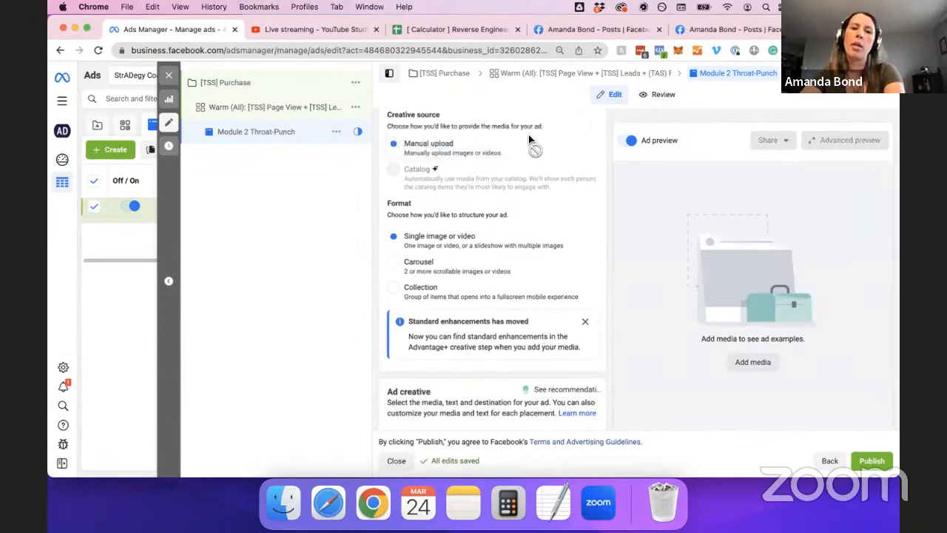
scroll(572, 233, "down", 1)
scroll(427, 233, "down", 5)
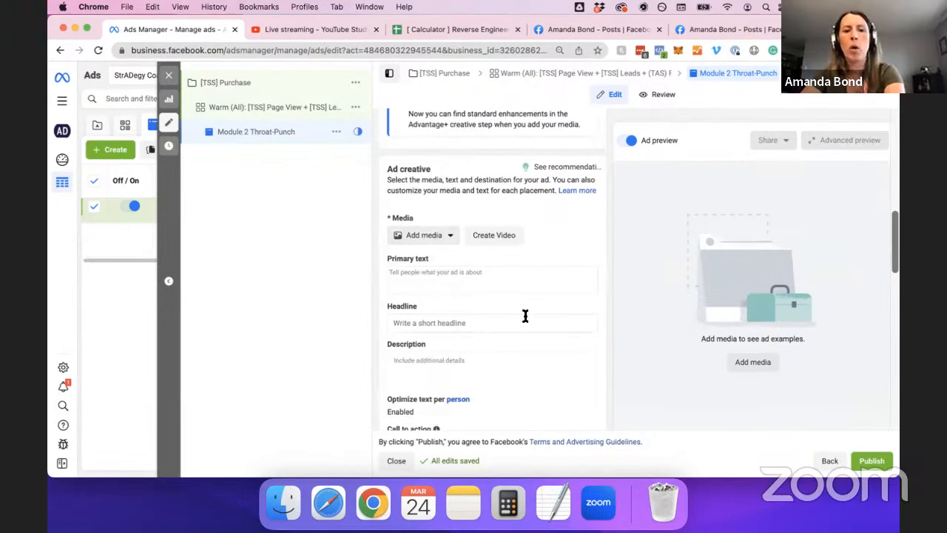
scroll(518, 295, "down", 1)
left_click(473, 235)
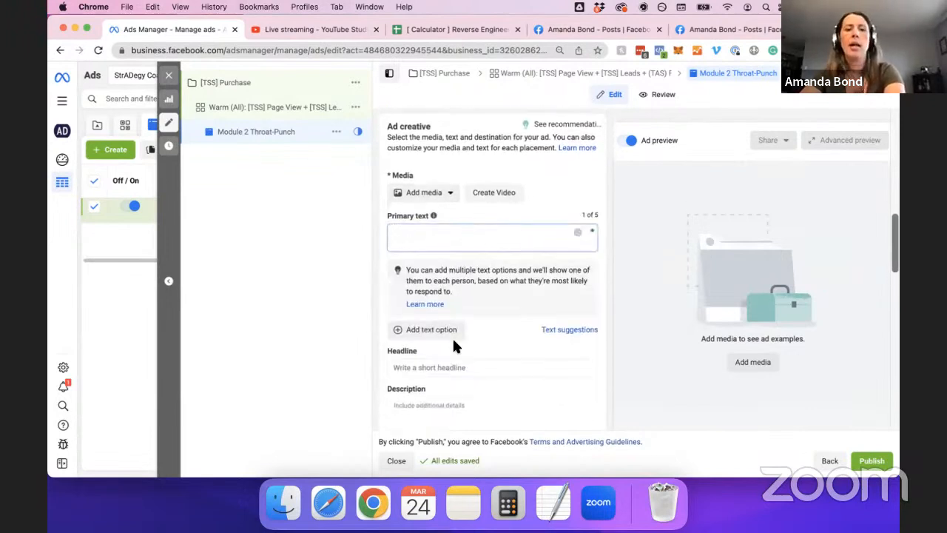
scroll(447, 318, "down", 2)
left_click(443, 294)
scroll(448, 307, "down", 2)
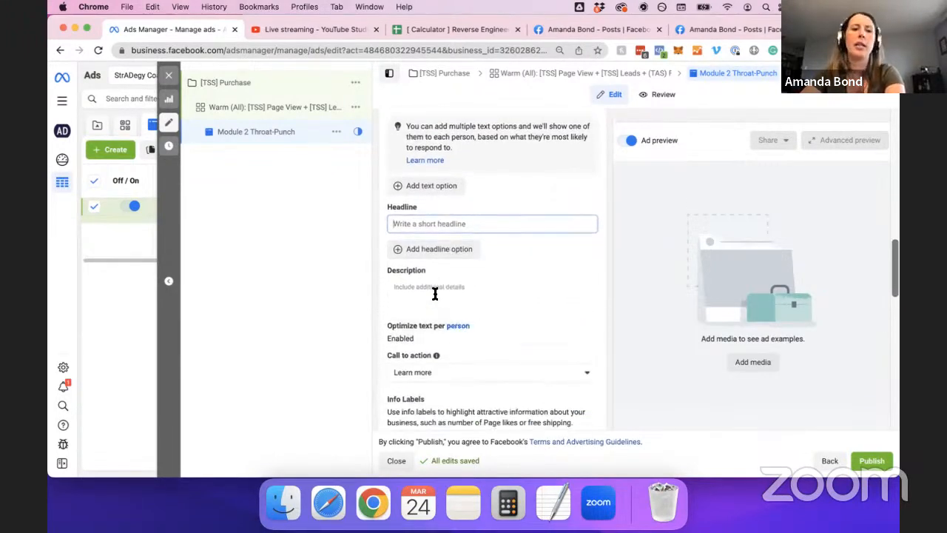
left_click(443, 294)
scroll(474, 296, "down", 3)
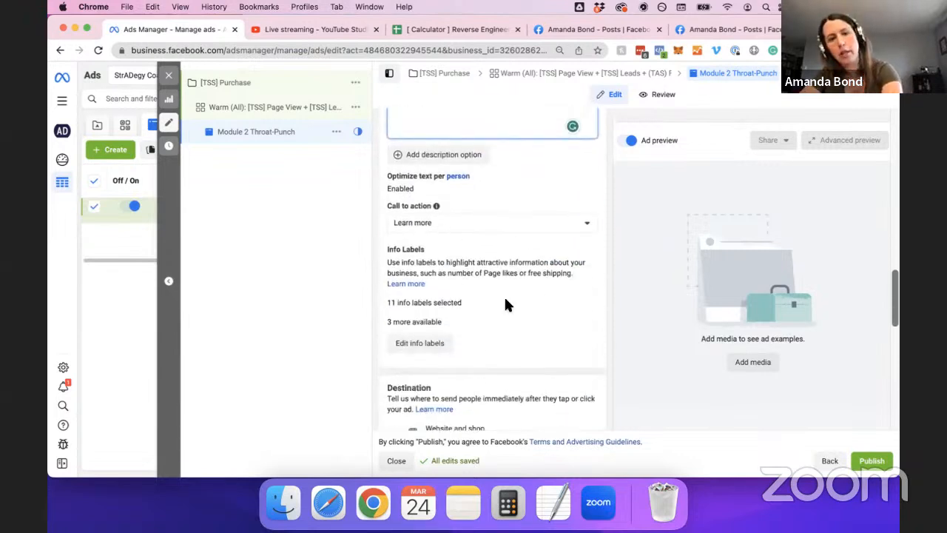
scroll(505, 304, "down", 3)
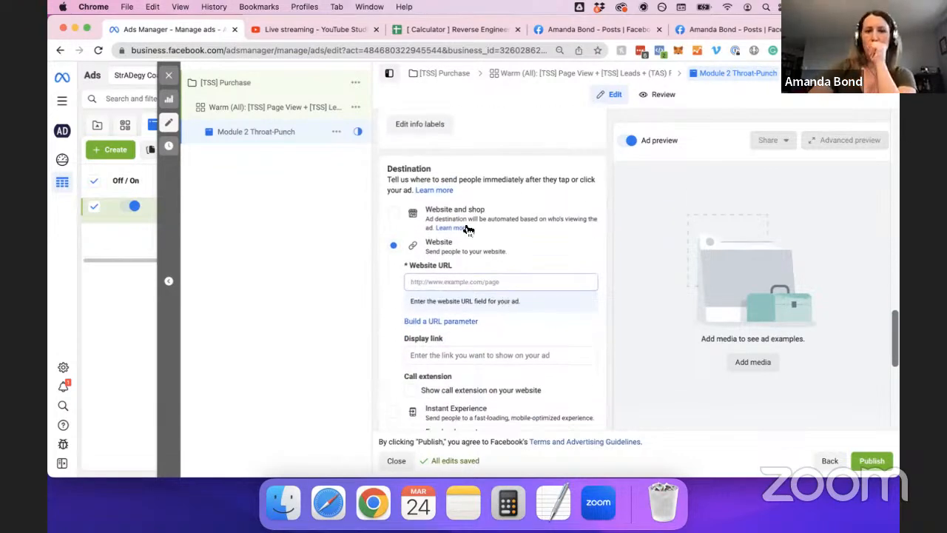
scroll(511, 292, "down", 2)
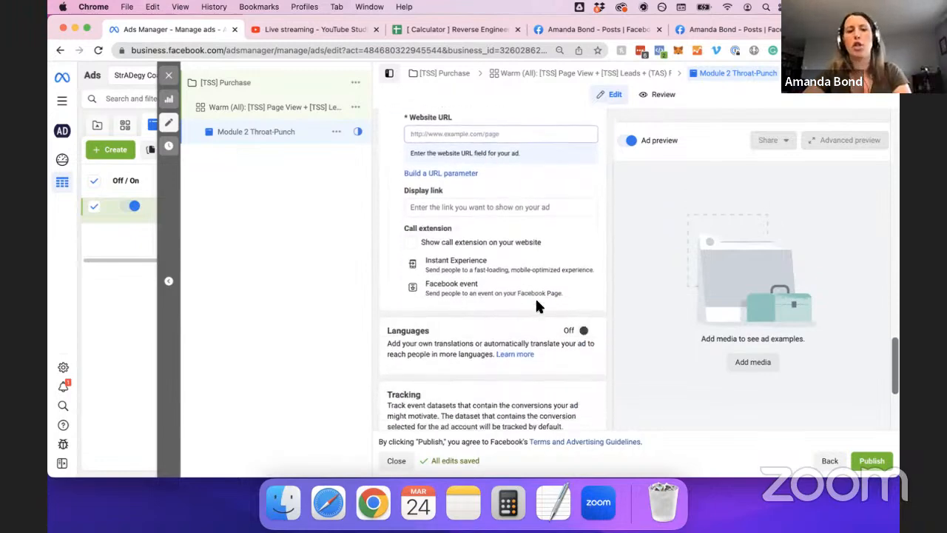
scroll(562, 299, "down", 1)
scroll(571, 300, "up", 4)
scroll(571, 303, "up", 10)
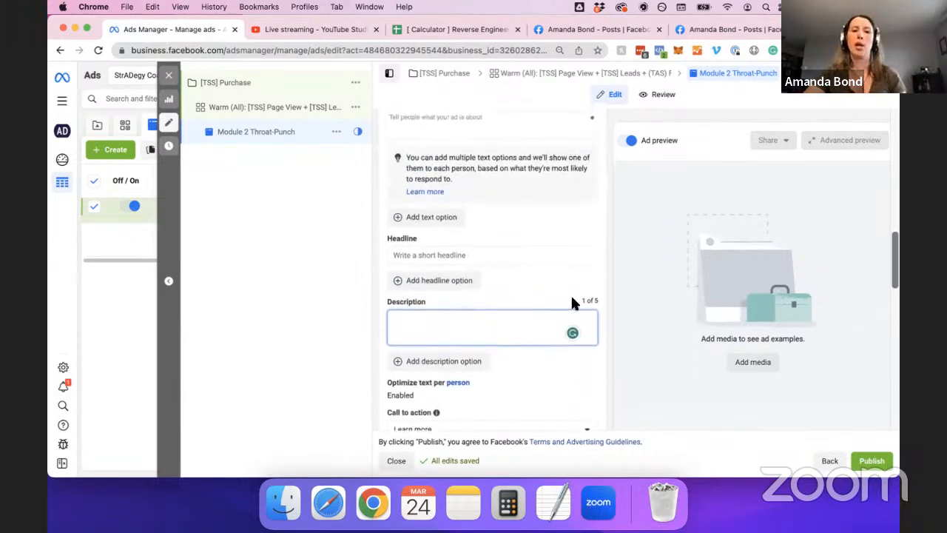
scroll(571, 304, "up", 1)
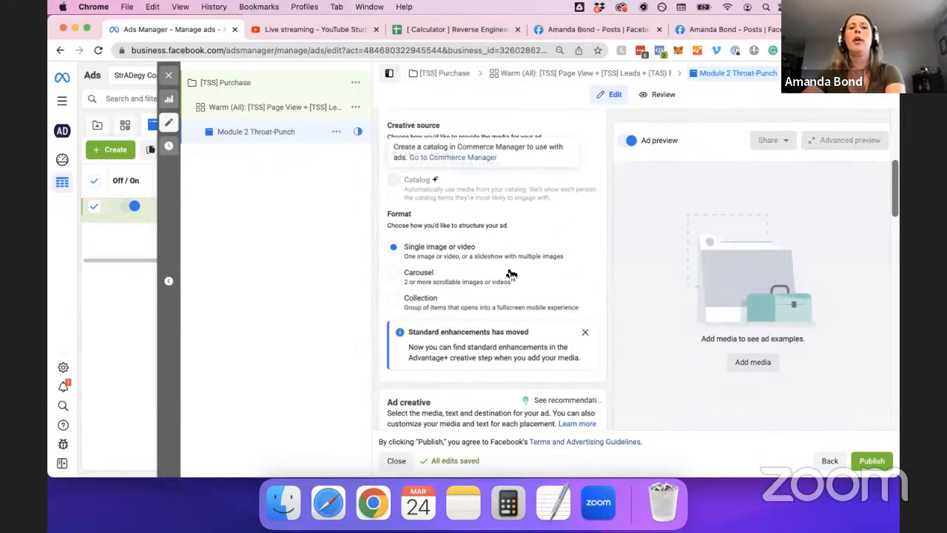
scroll(596, 270, "up", 1)
scroll(596, 270, "up", 5)
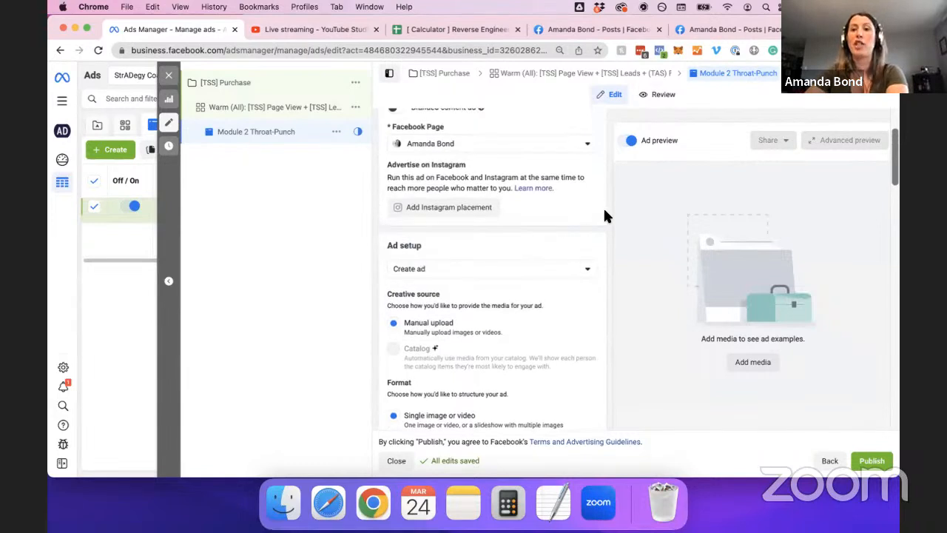
scroll(605, 255, "down", 2)
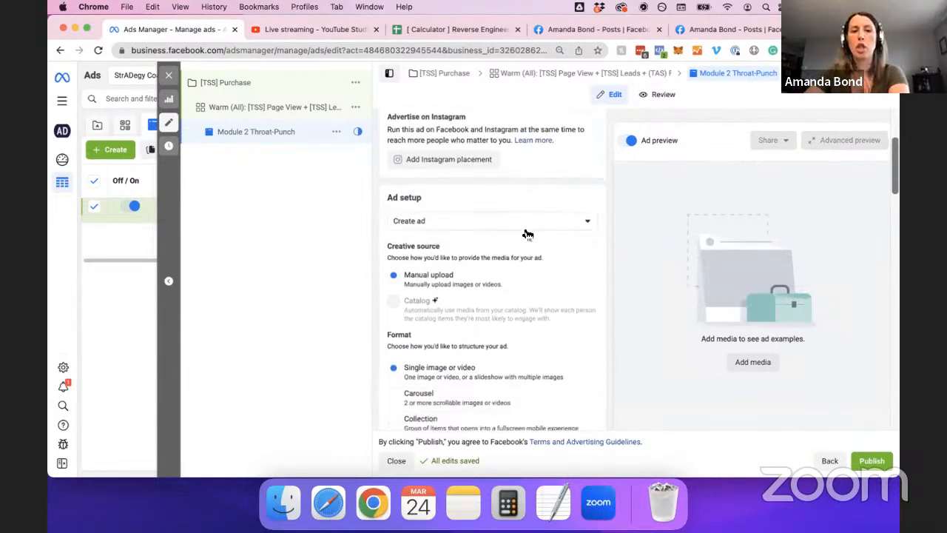
Switch Ad setup to Use existing post and reveal the Enter post ID box.
left_click(473, 222)
left_click(435, 264)
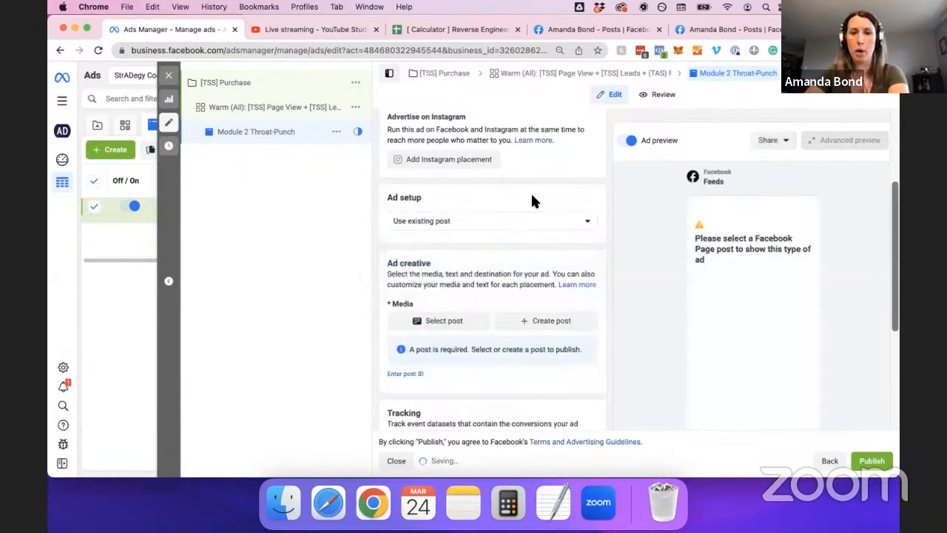
scroll(580, 190, "down", 3)
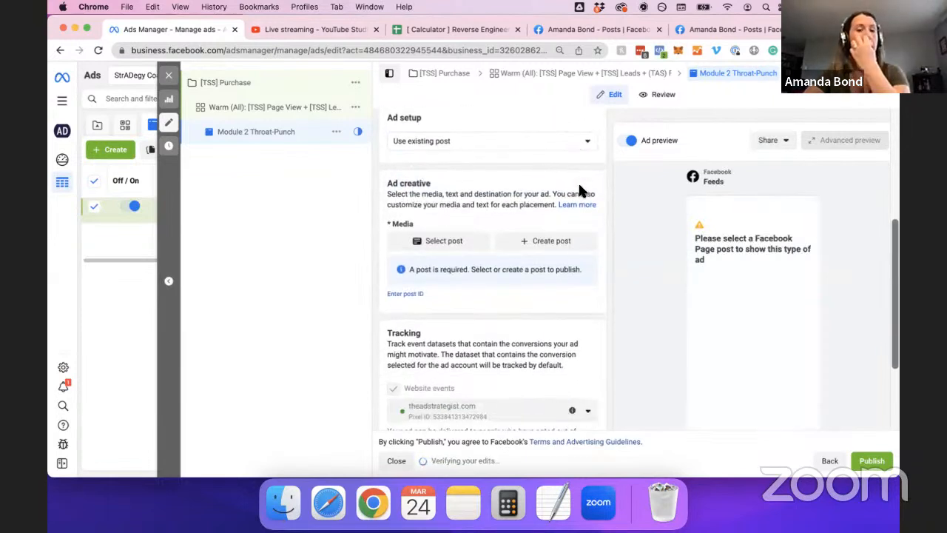
left_click(416, 294)
Paste and submit the post ID to attach the Feb 16, 2023 StrADegy post, then bring up the post list.
left_click(406, 296)
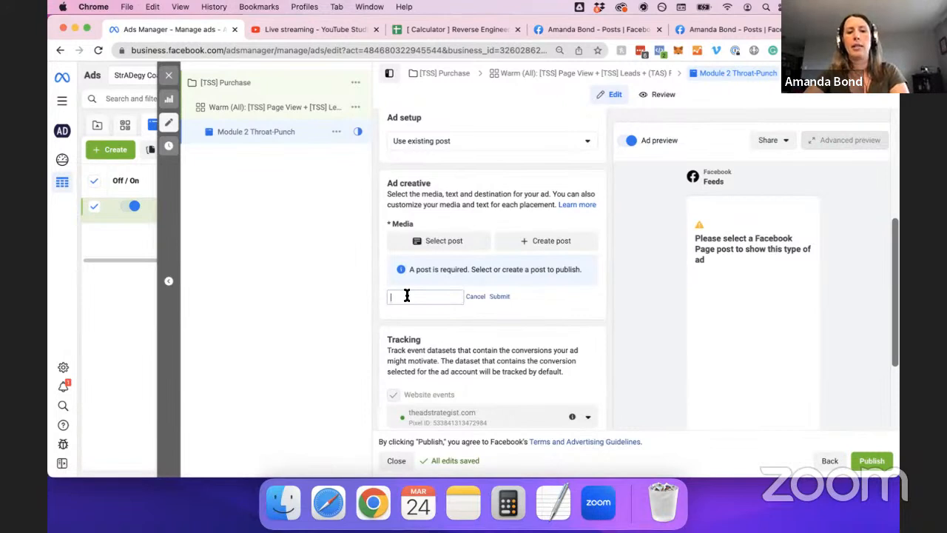
key("super+v")
left_click(496, 296)
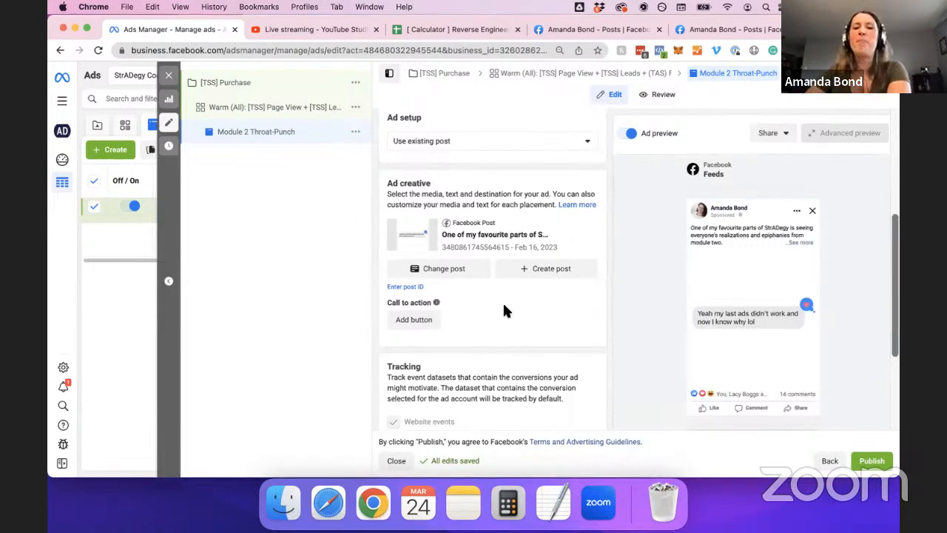
left_click(464, 271)
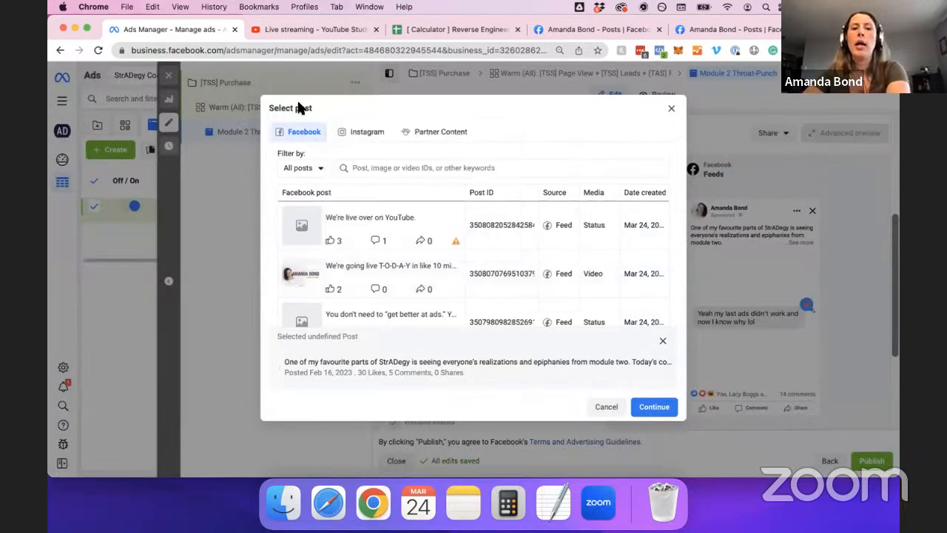
Check the Instagram posts, then close and reopen the post picker.
left_click(362, 139)
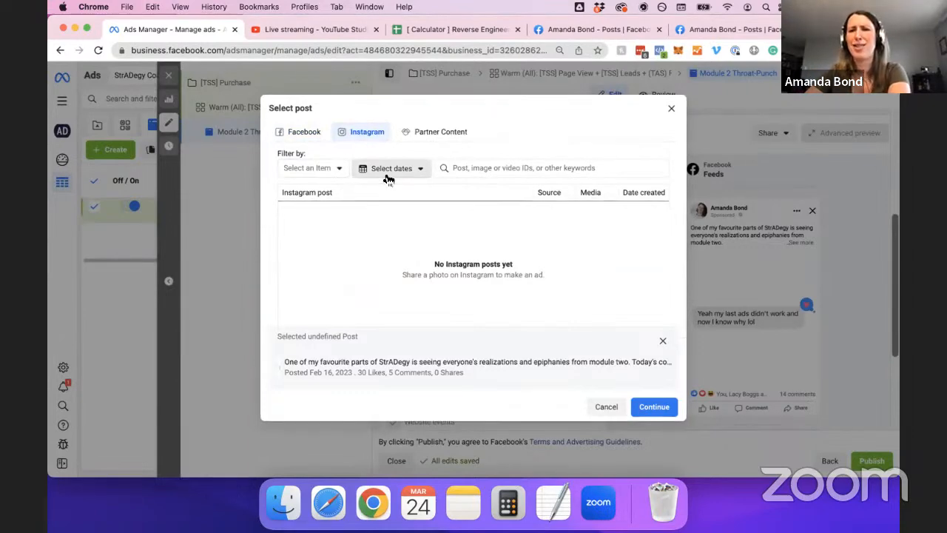
left_click(671, 108)
scroll(544, 269, "up", 3)
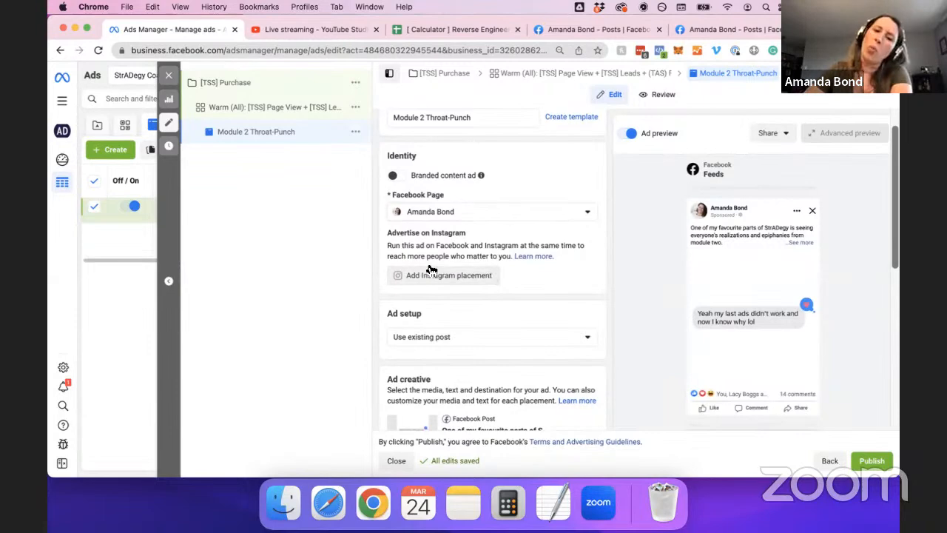
scroll(454, 279, "down", 5)
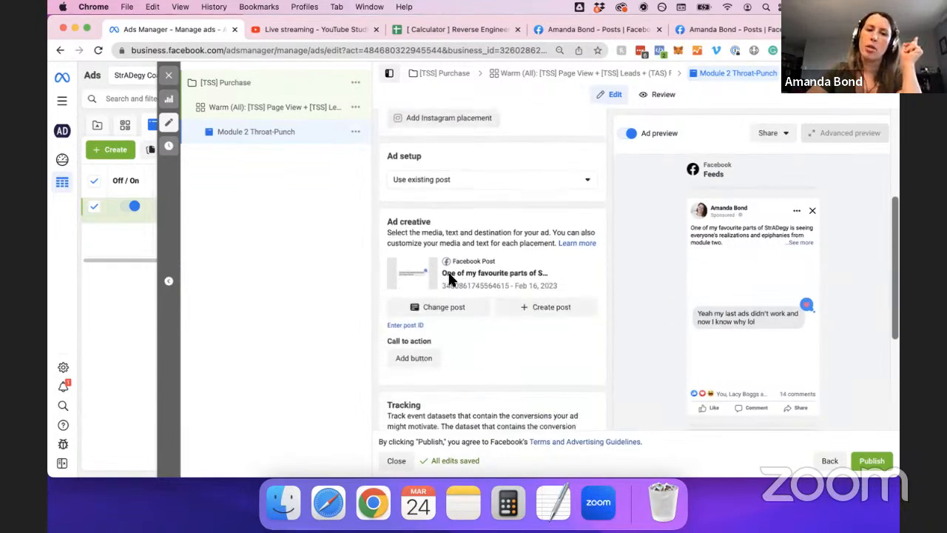
left_click(446, 276)
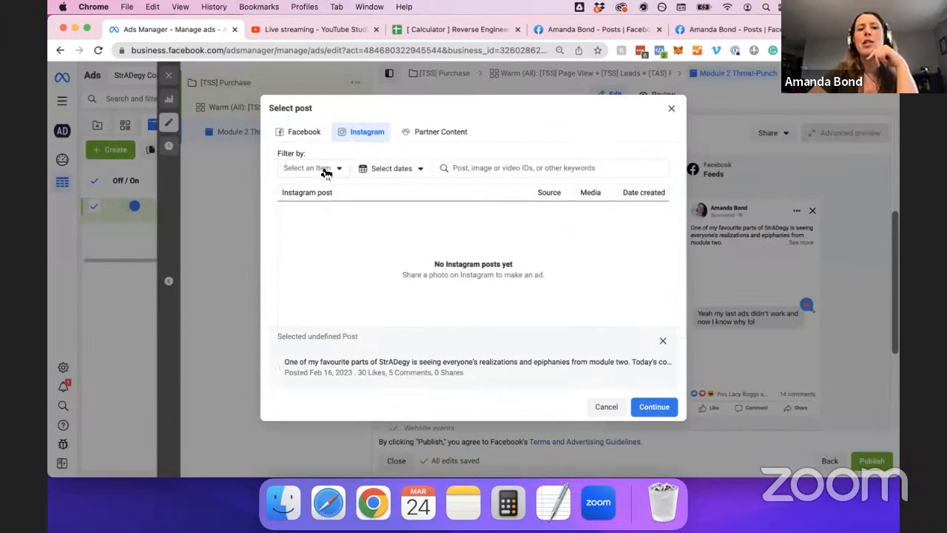
Filter the post picker to the Page's Facebook posts and scroll through them.
left_click(397, 175)
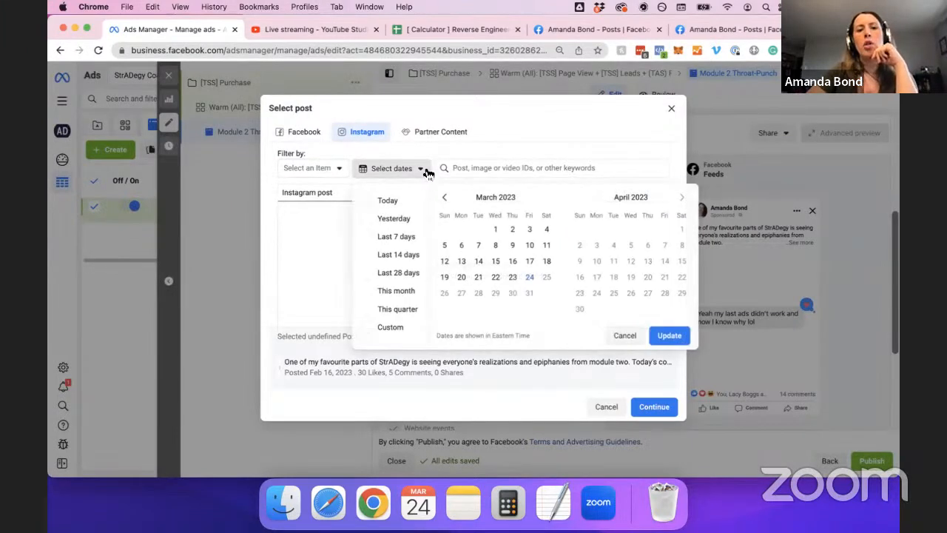
left_click(333, 168)
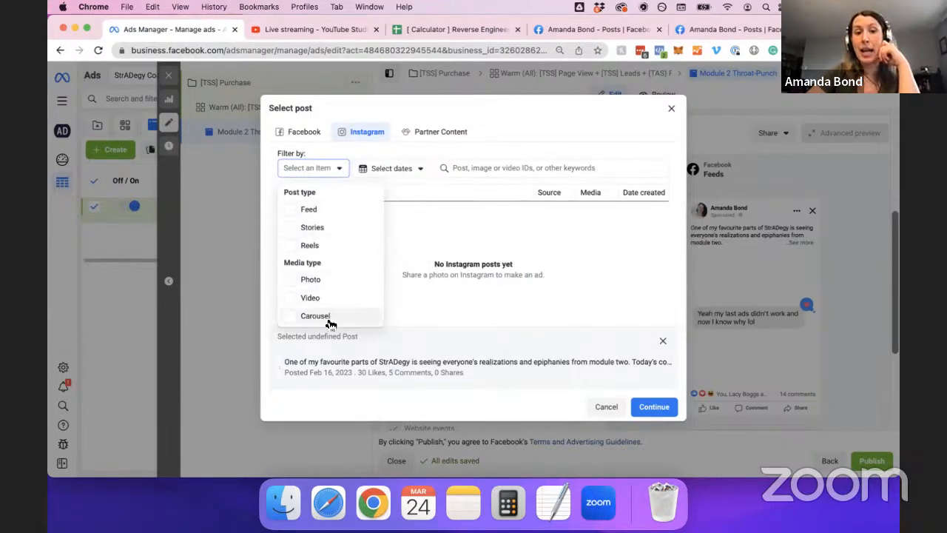
left_click(549, 164)
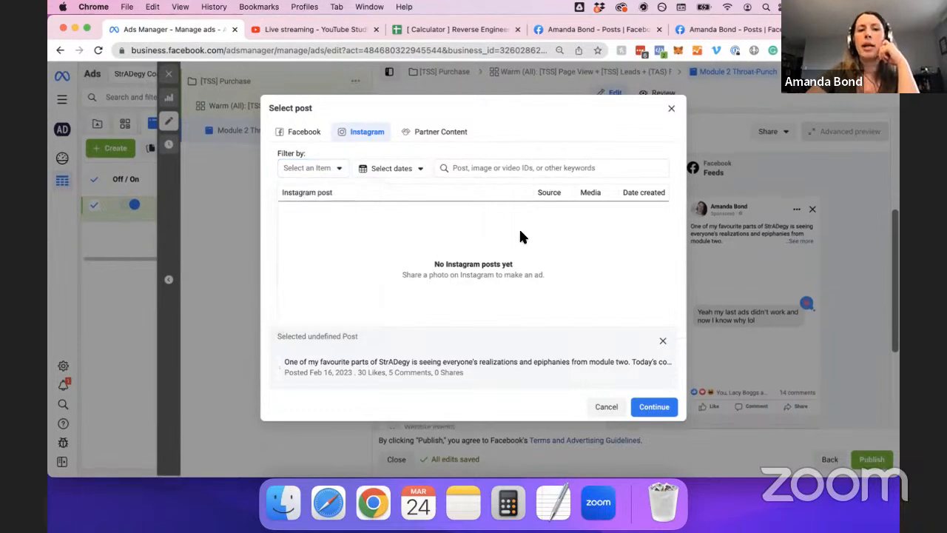
left_click(296, 130)
scroll(381, 239, "down", 1)
scroll(383, 245, "down", 10)
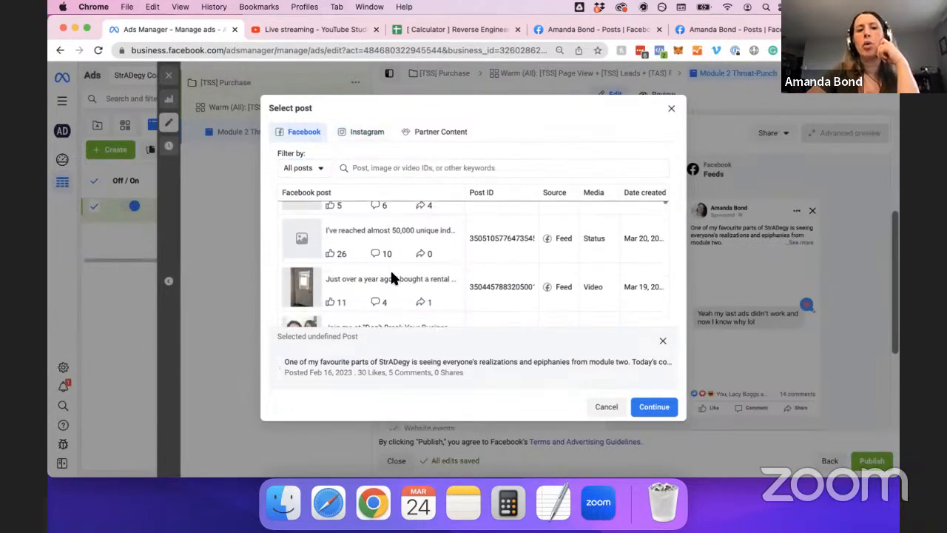
scroll(392, 286, "down", 2)
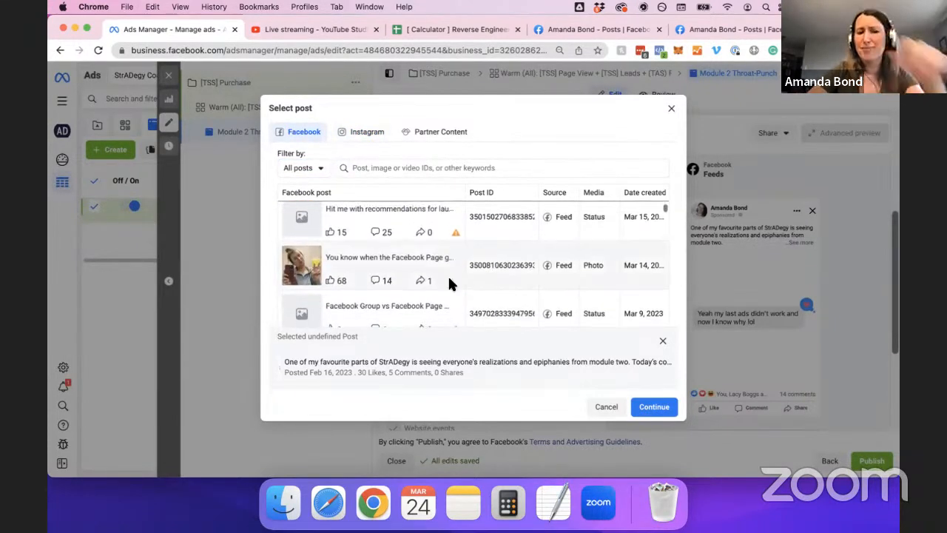
scroll(448, 274, "up", 1)
scroll(406, 226, "down", 3)
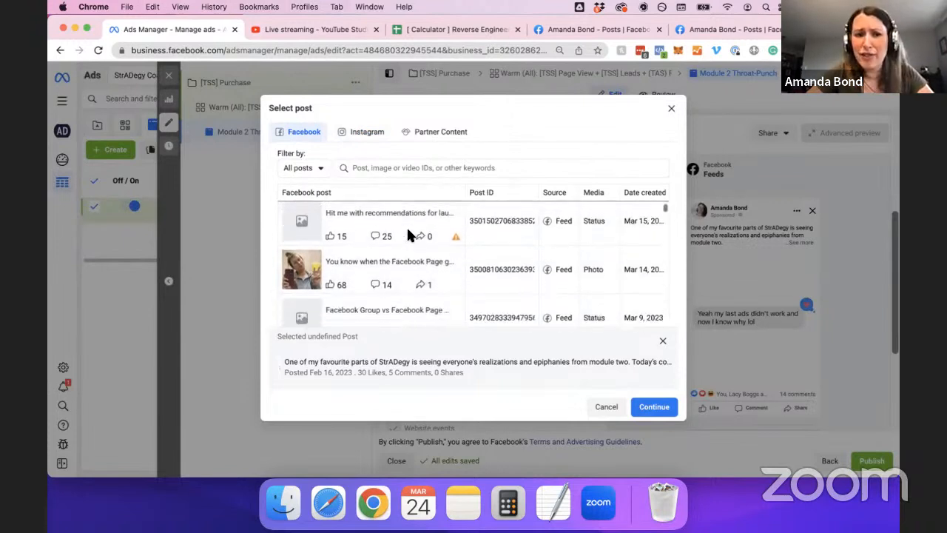
scroll(407, 229, "down", 4)
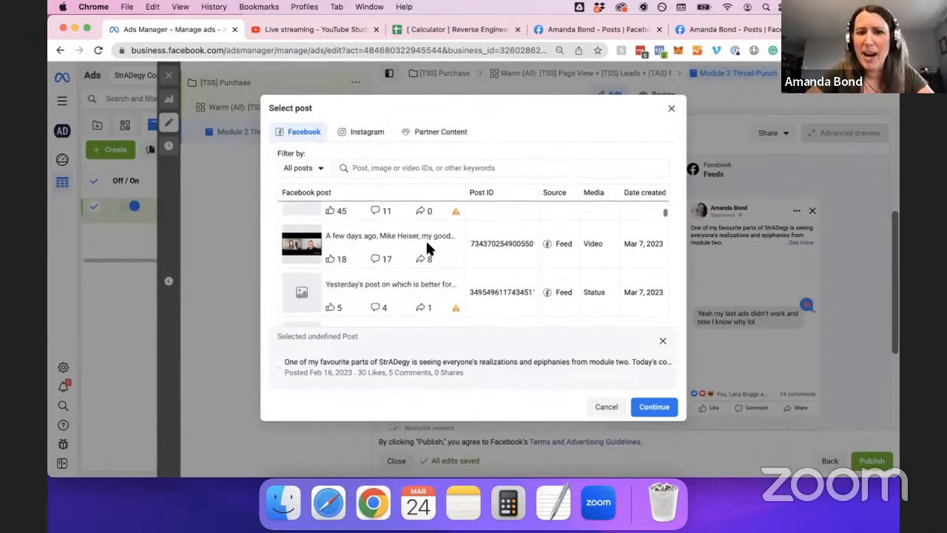
scroll(538, 270, "down", 2)
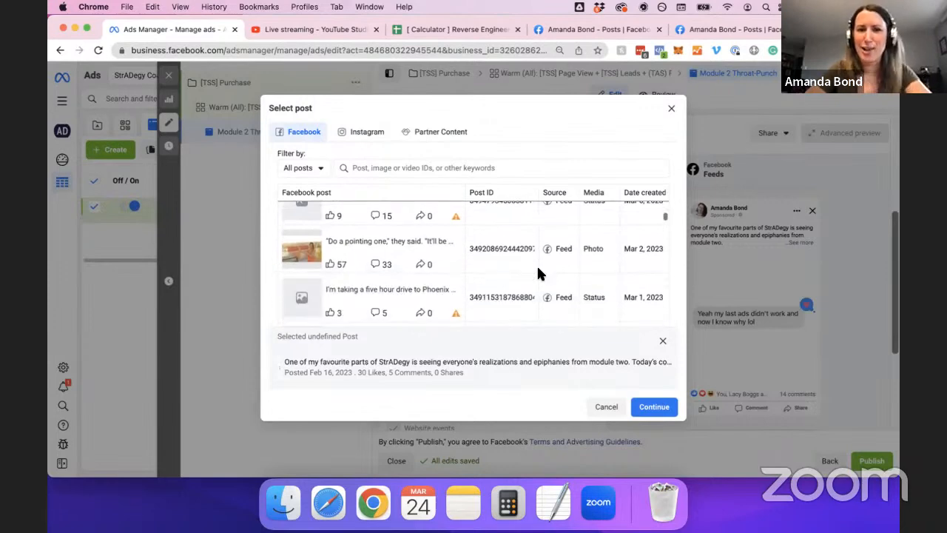
scroll(493, 271, "down", 1)
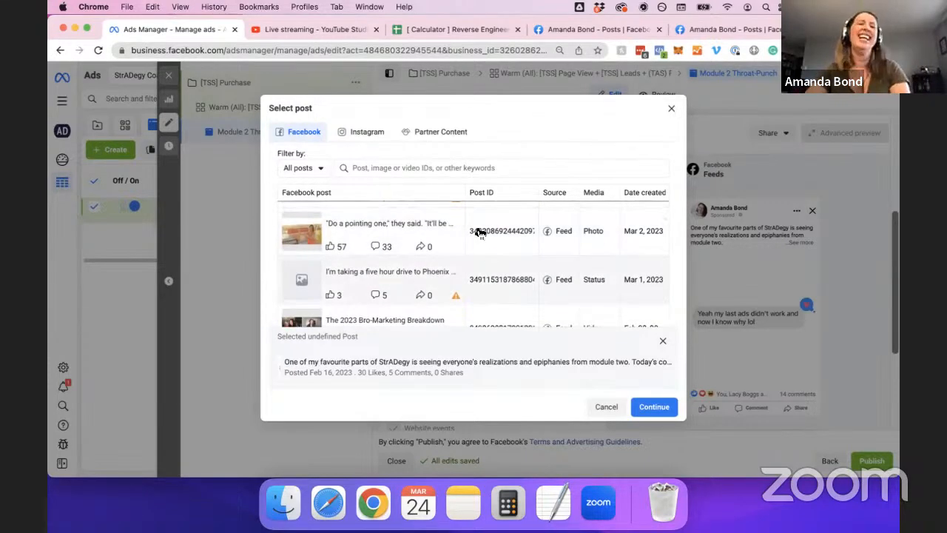
scroll(515, 267, "up", 1)
scroll(515, 267, "up", 3)
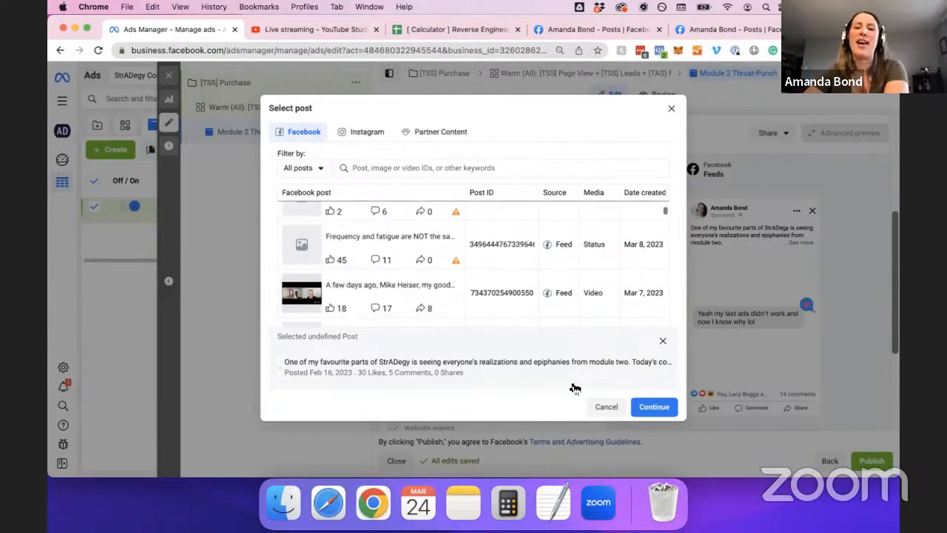
Keep the Feb 16 post, review Tracking and URL parameters, and publish the ad.
left_click(670, 108)
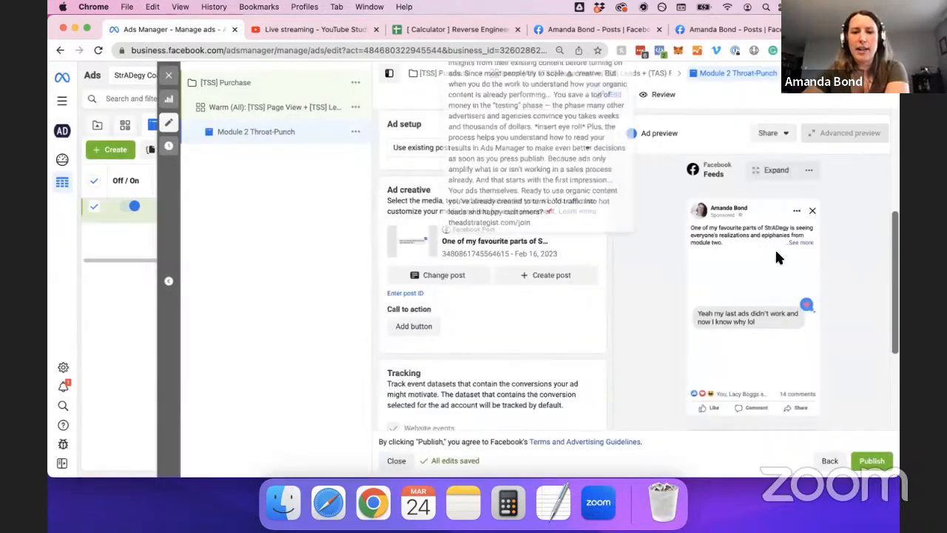
scroll(833, 345, "down", 5)
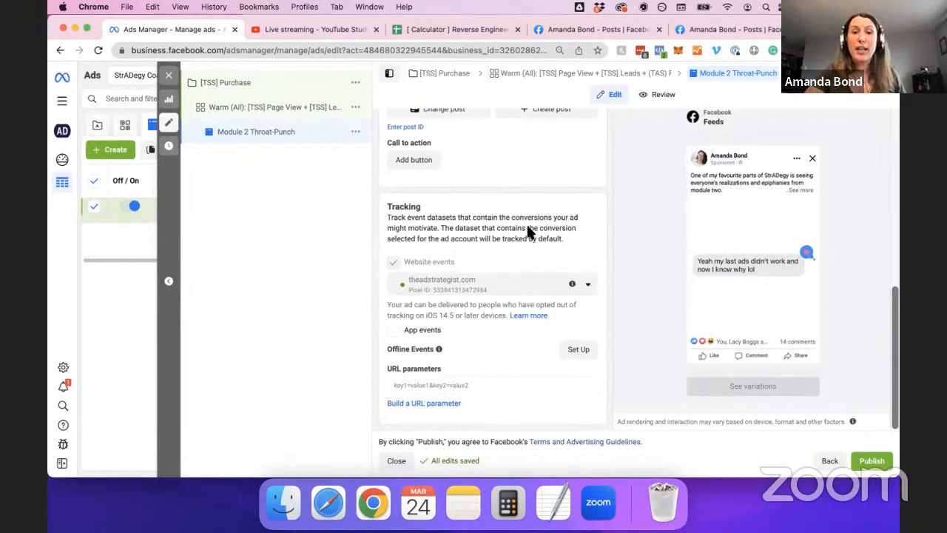
left_click(871, 462)
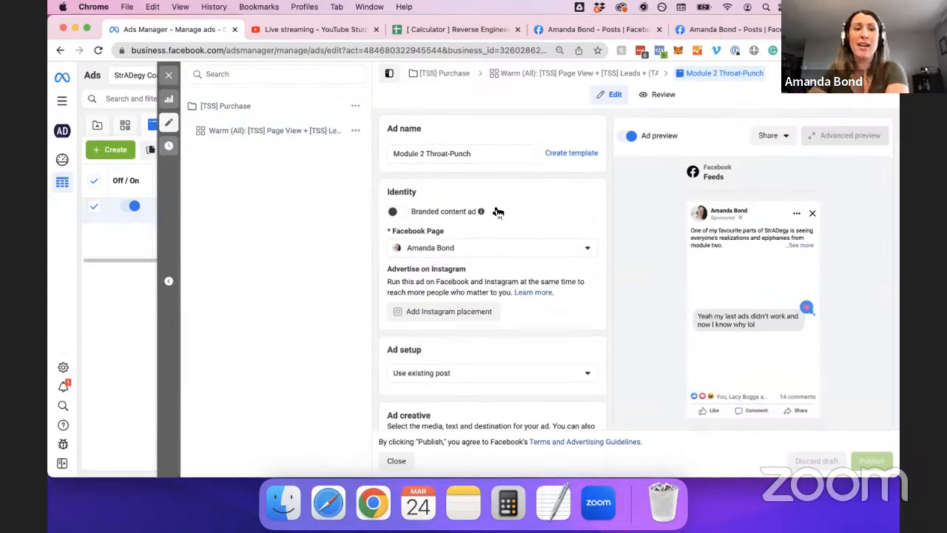
Close the ad editor and switch between the Campaigns and Ads levels.
left_click(167, 79)
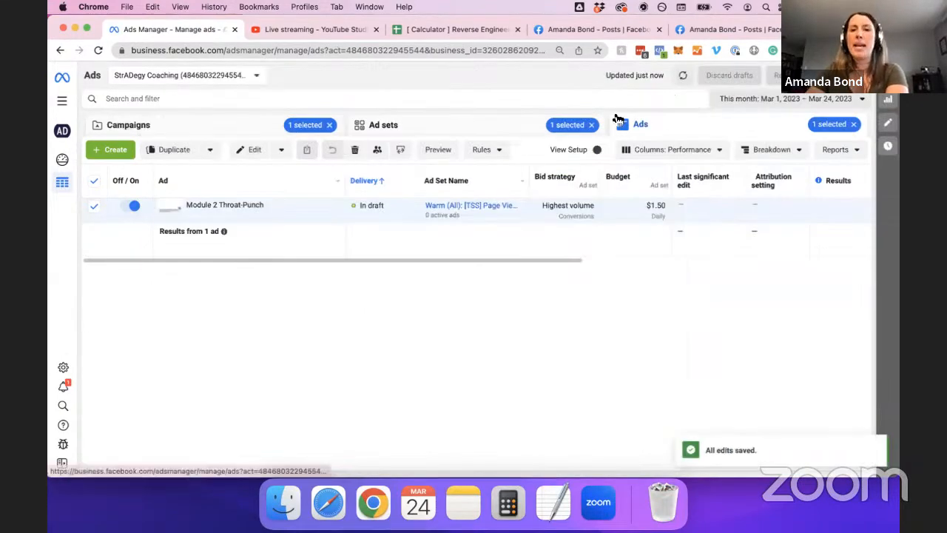
left_click(240, 126)
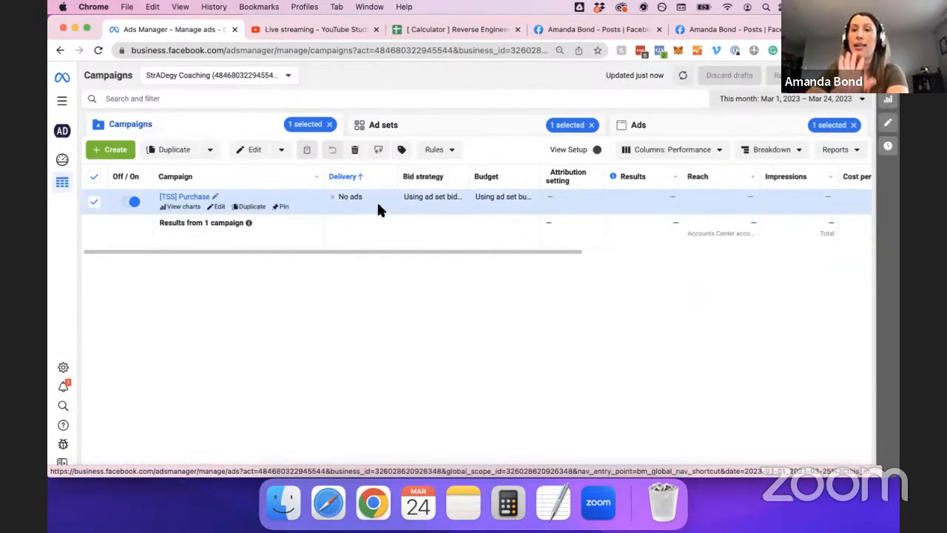
left_click(635, 128)
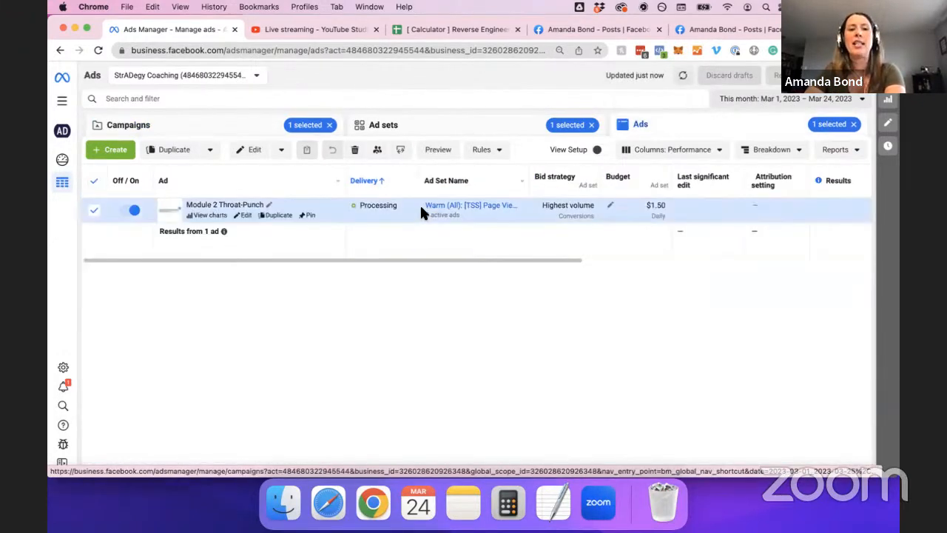
mouse_move(399, 210)
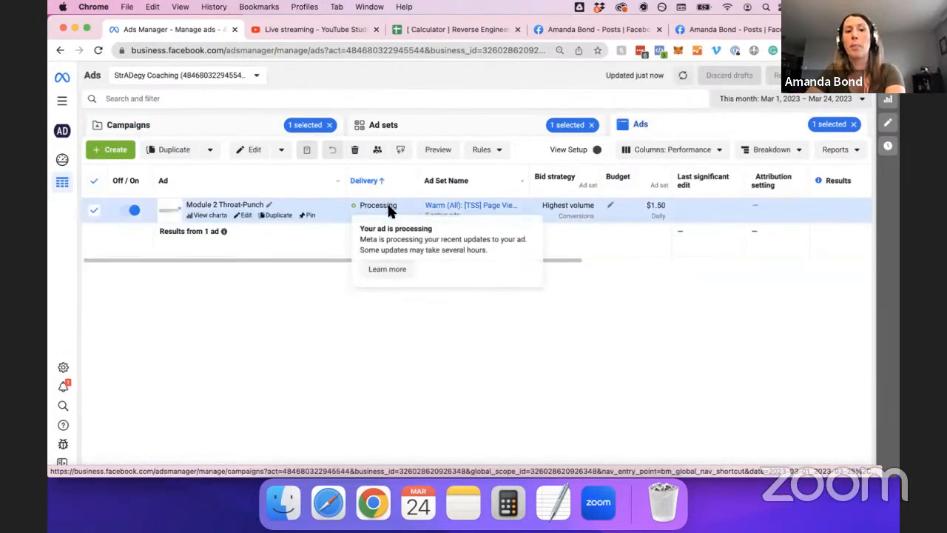
left_click(239, 126)
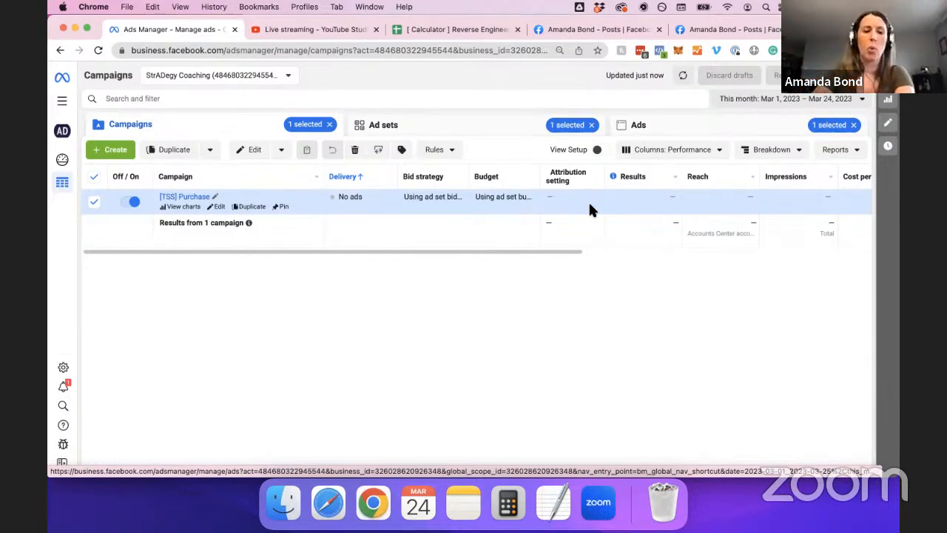
Reload the page and confirm the Module 2 Throat-Punch ad shows In review.
key("super+r")
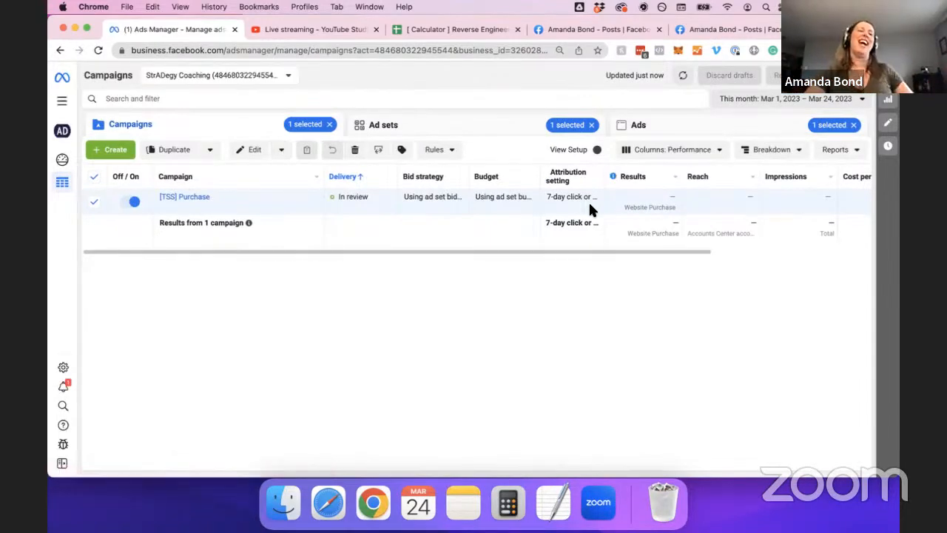
mouse_move(216, 205)
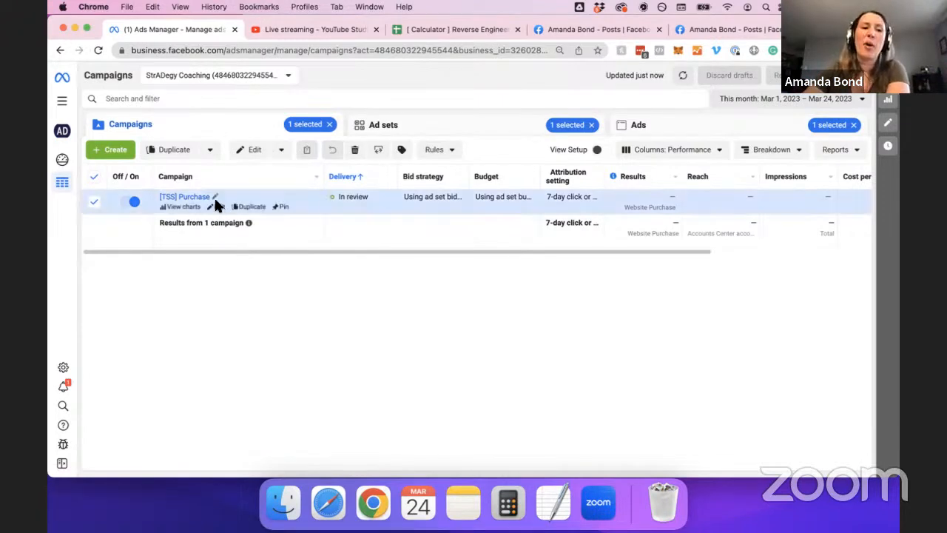
left_click(390, 128)
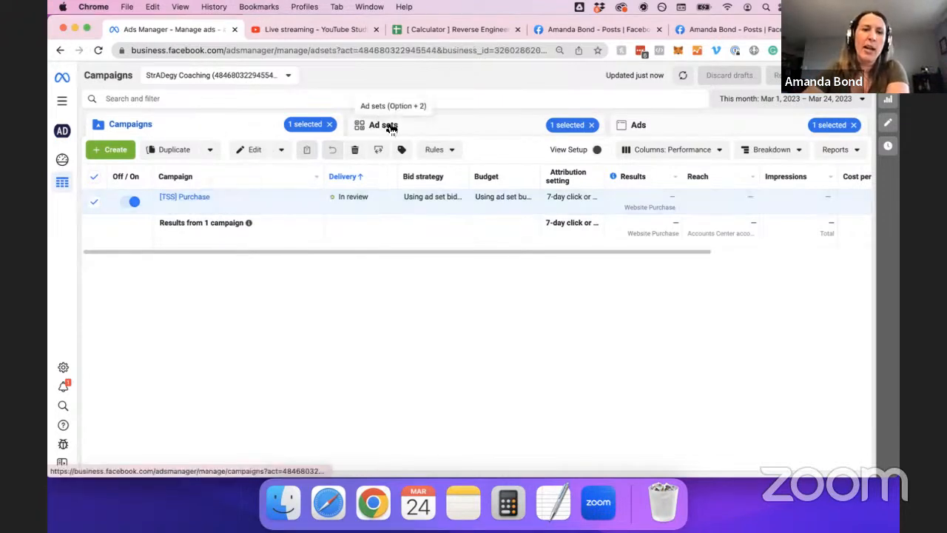
left_click(655, 127)
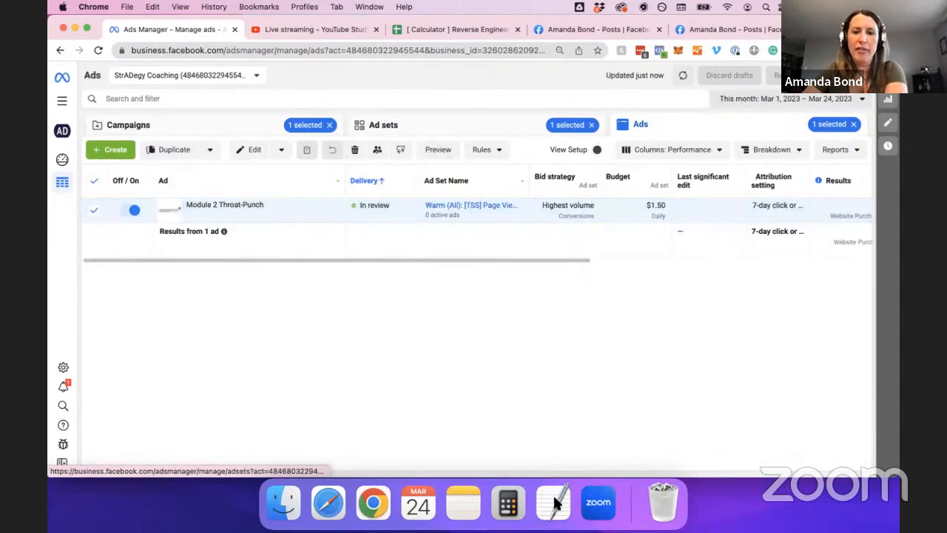
left_click(561, 499)
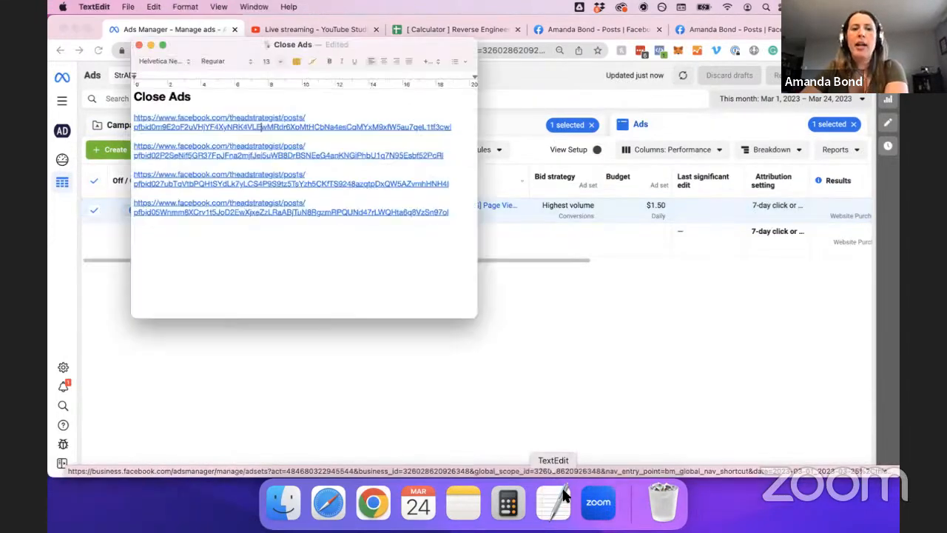
Open the second saved Close Ads post and close the older posts tab.
left_click(231, 158)
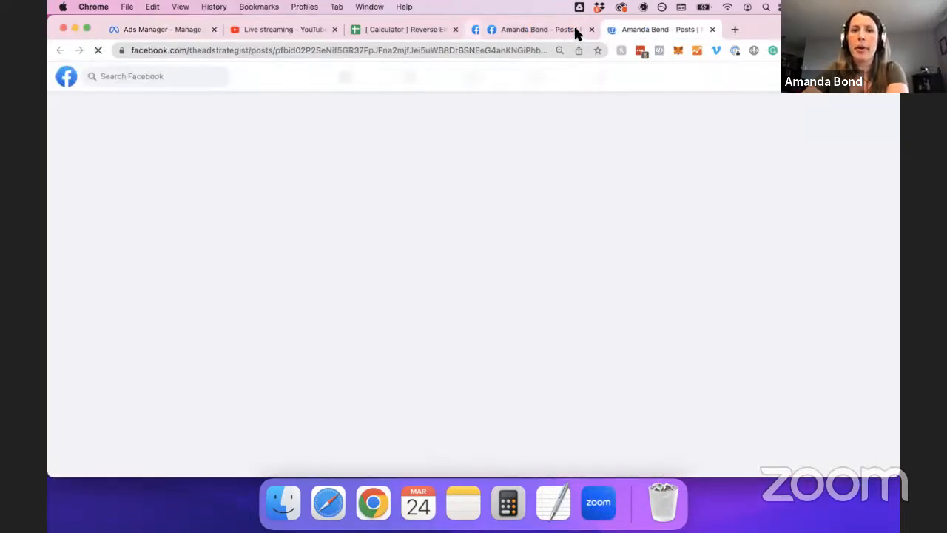
middle_click(575, 30)
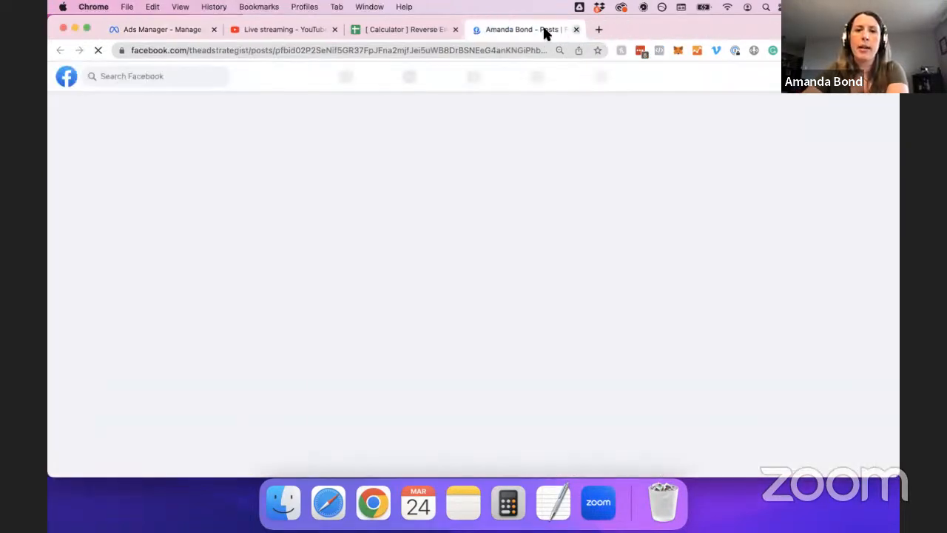
double_click(425, 57)
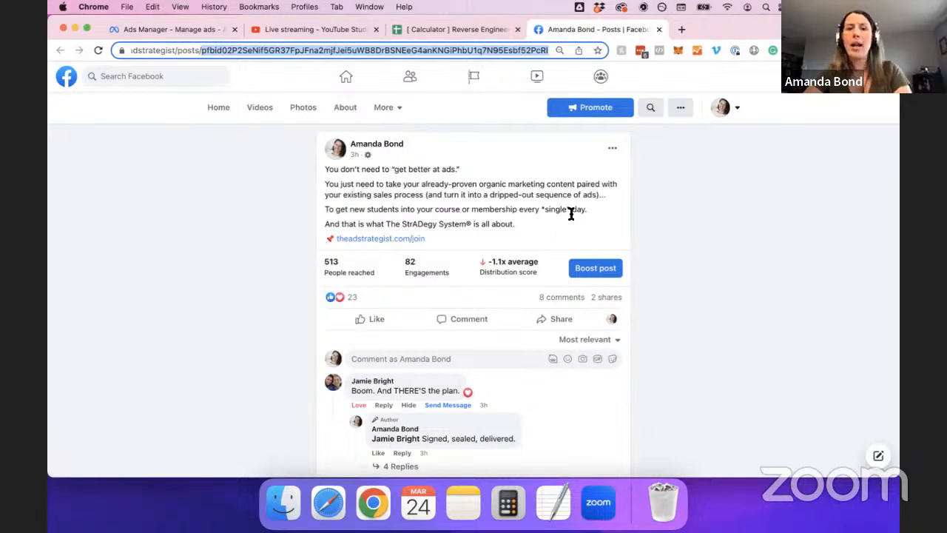
Switch to interacting as your personal profile, then return to Ads Manager.
left_click(721, 107)
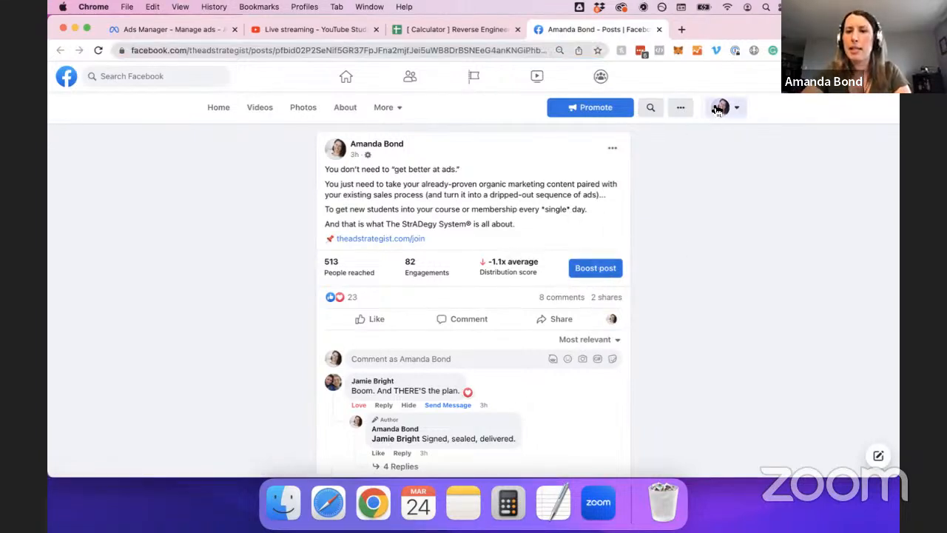
left_click(632, 215)
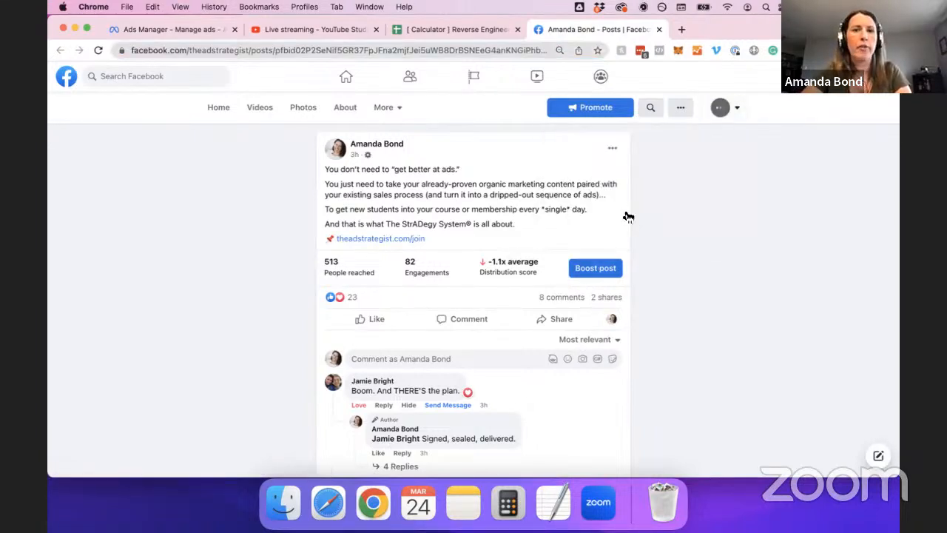
scroll(552, 287, "down", 2)
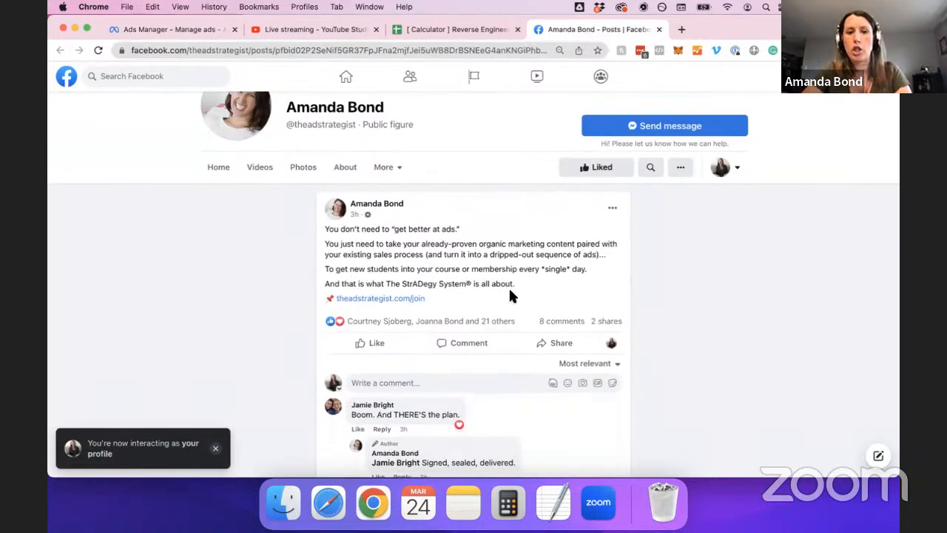
scroll(513, 344, "down", 2)
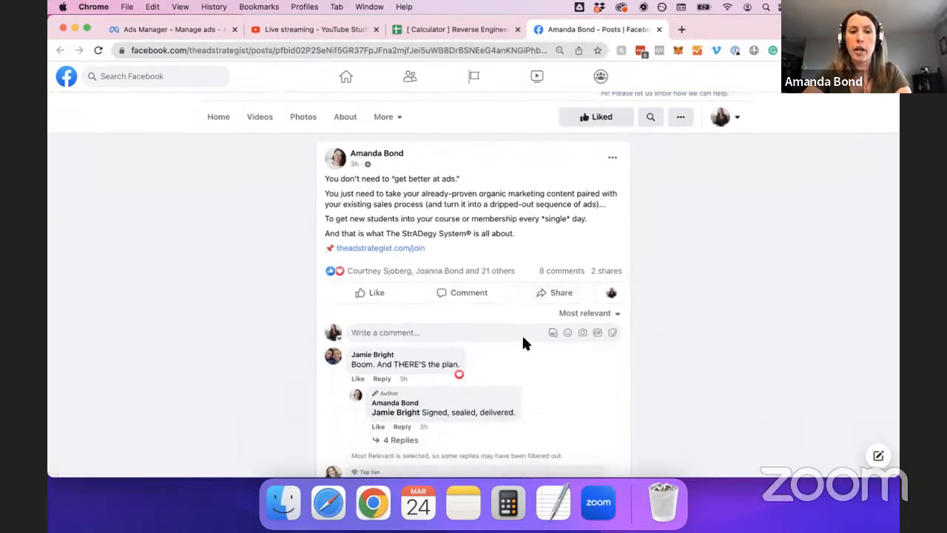
scroll(534, 332, "up", 2)
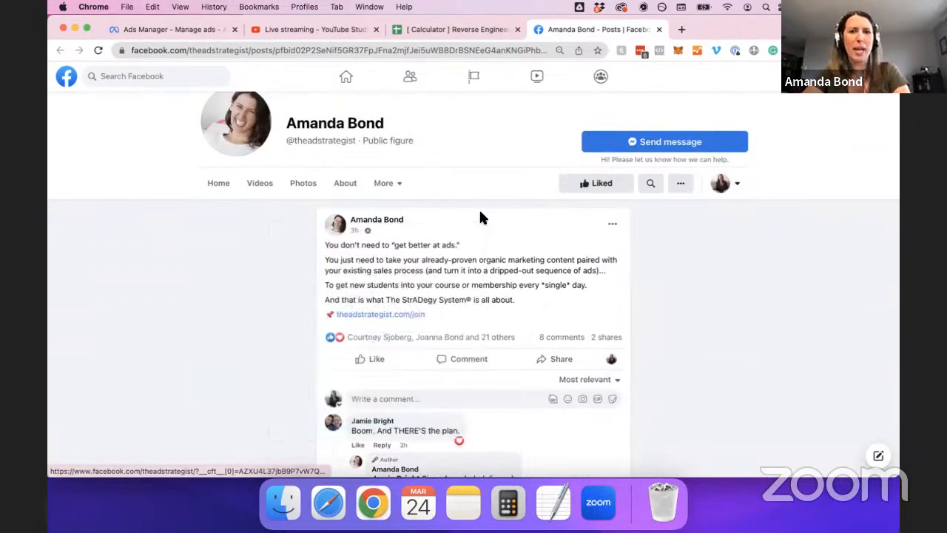
left_click(198, 30)
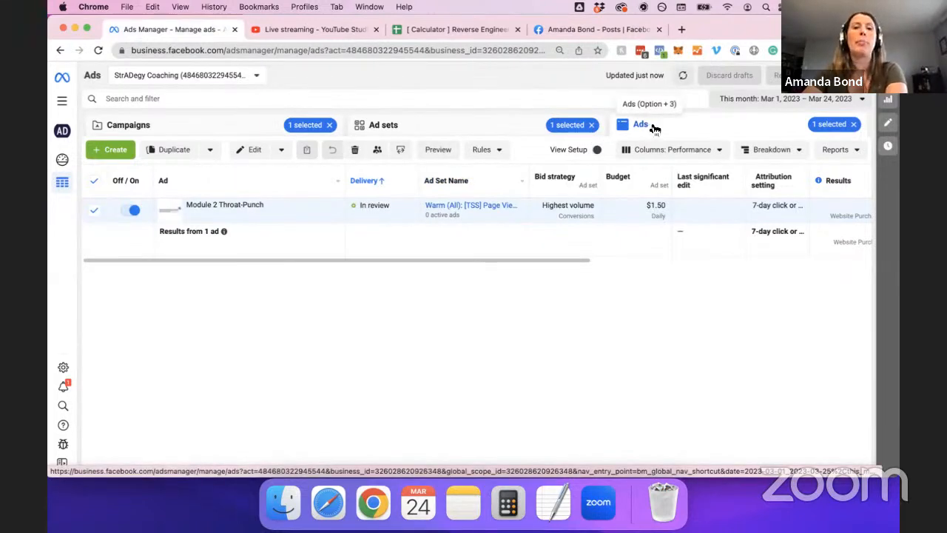
Show the Ad sets level to confirm the warm Module 2 ad set is In review at $1.50 daily.
left_click(466, 133)
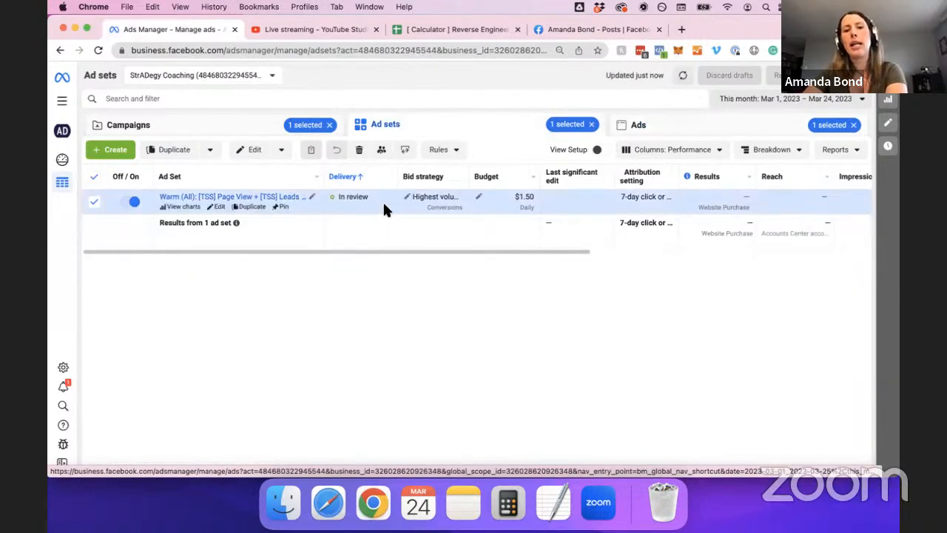
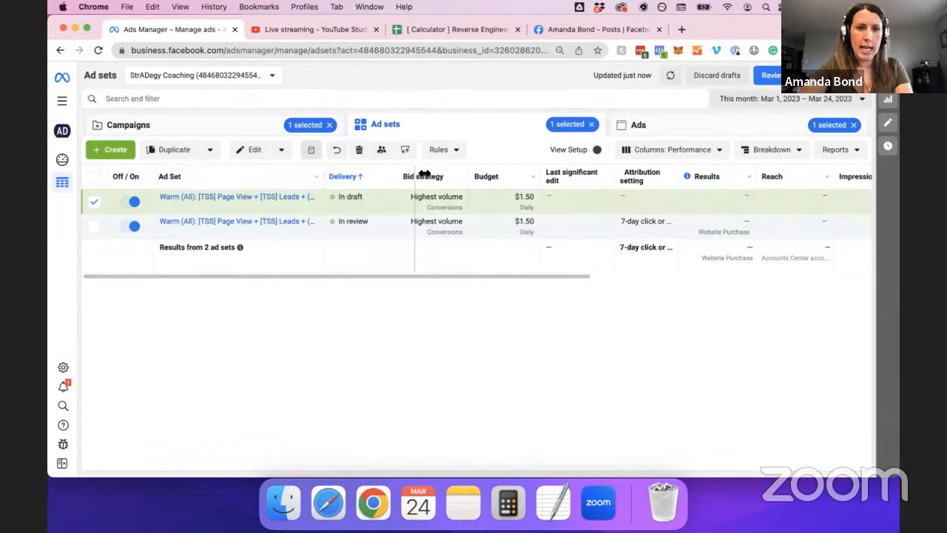
Widen the Ad Set column so both full ad set names show, then go to the post tab.
left_click_drag(322, 172, 511, 178)
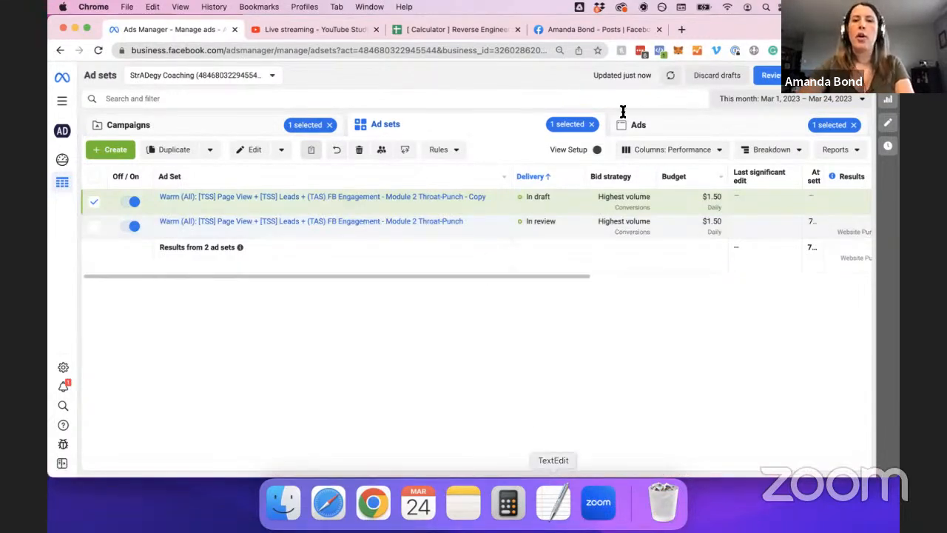
left_click(599, 33)
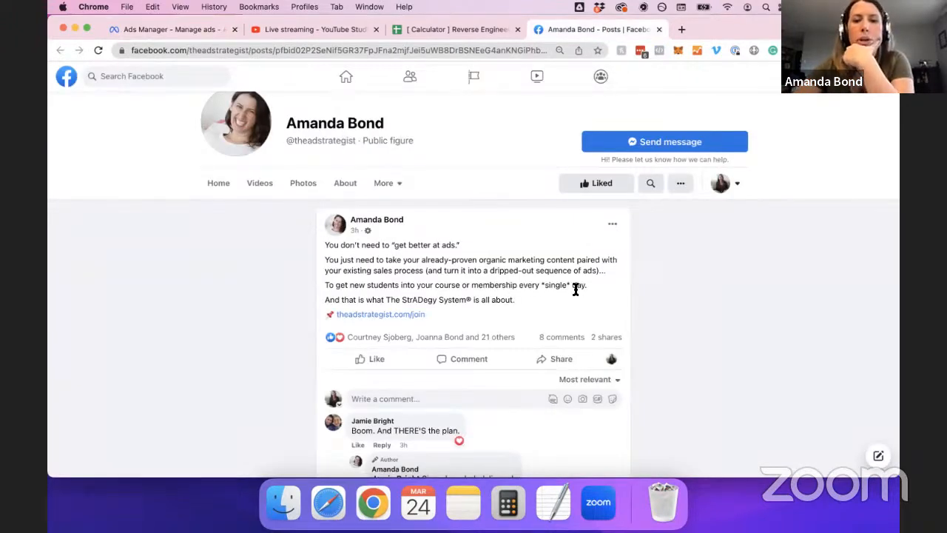
Copy 'already-proven' from the post and paste it over the copied ad set's name suffix.
scroll(582, 289, "down", 1)
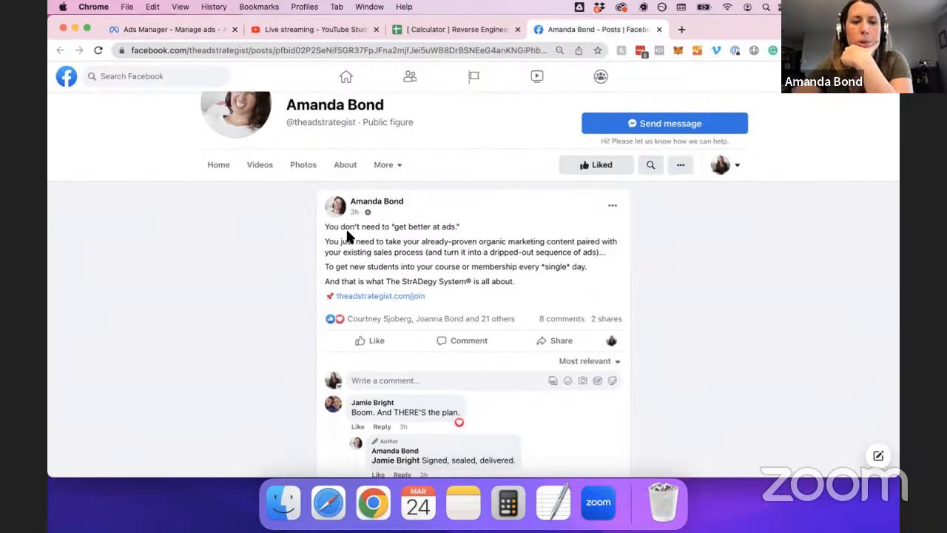
left_click_drag(347, 227, 478, 245)
left_click(436, 250)
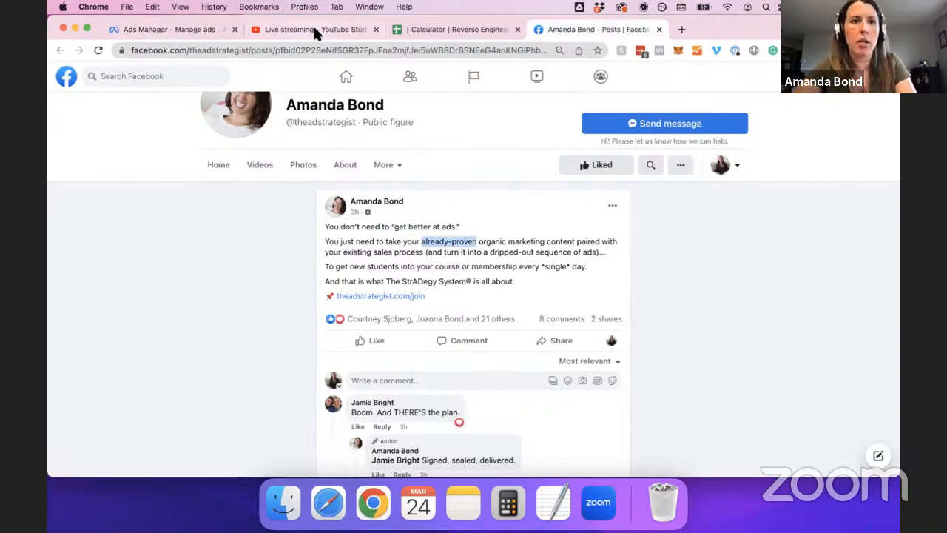
left_click(189, 28)
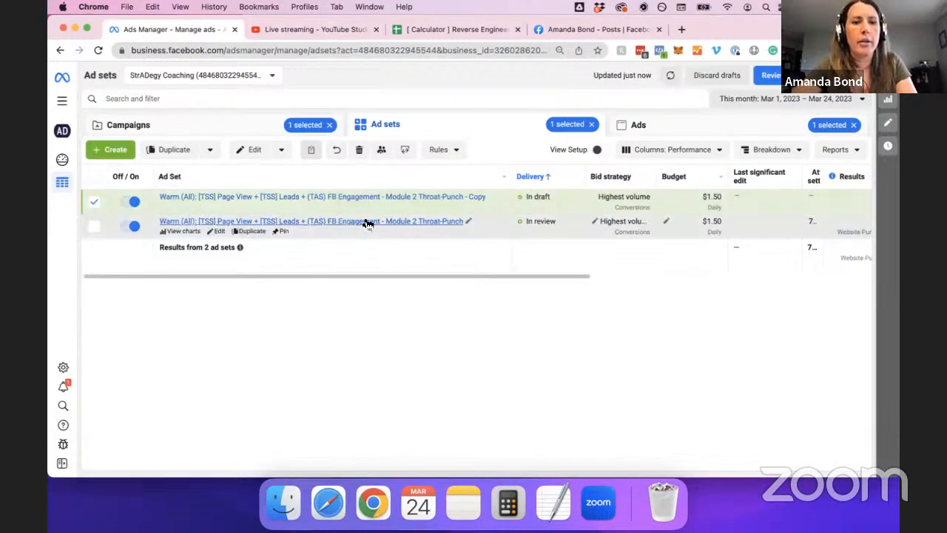
left_click(488, 200)
left_click(402, 219, "shift")
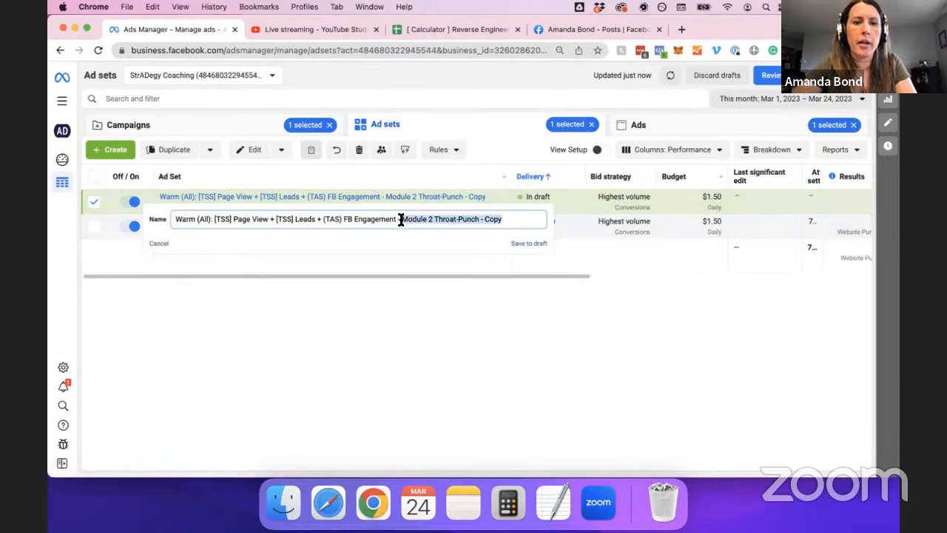
key("super+v")
Capitalise the suffix to 'Already-Proven Content' and confirm the new ad set name.
left_click(403, 222)
key("BackSpace")
type("A")
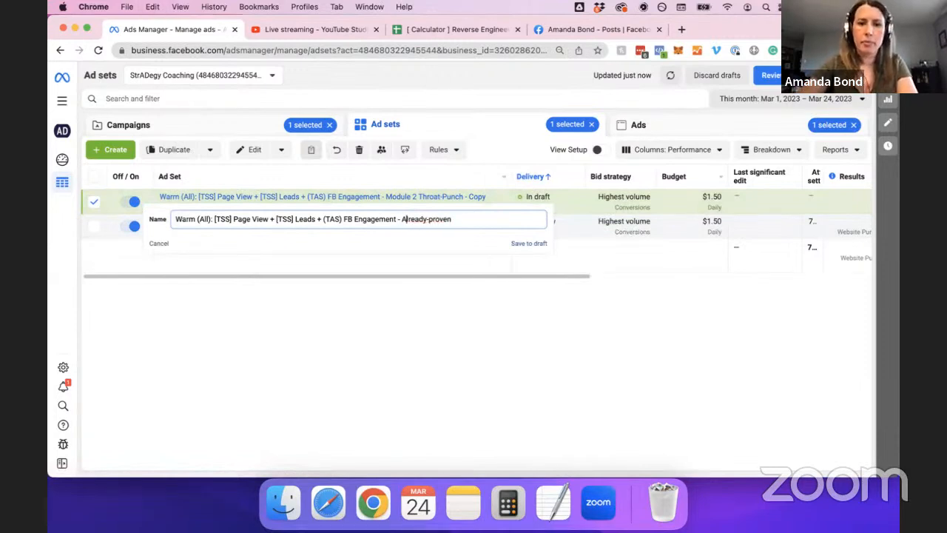
key("BackSpace")
type("P")
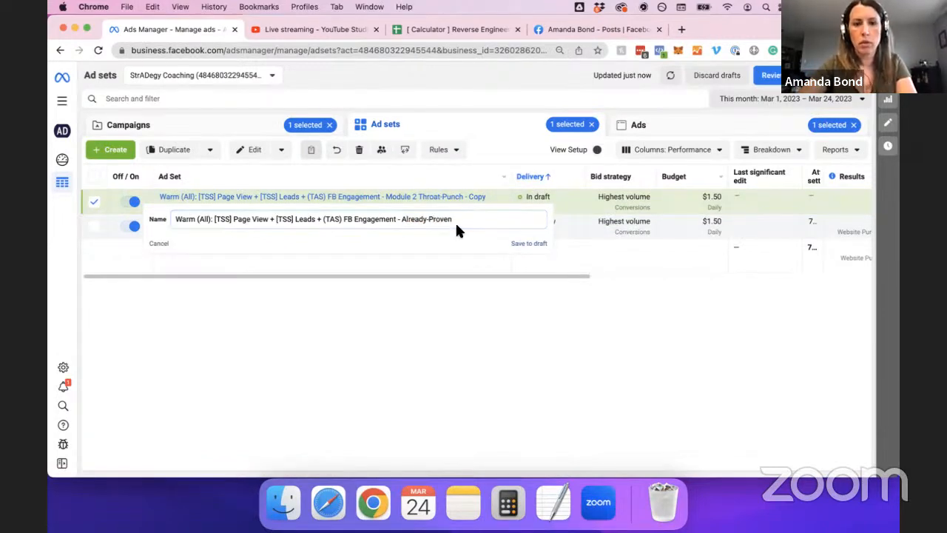
left_click(457, 220)
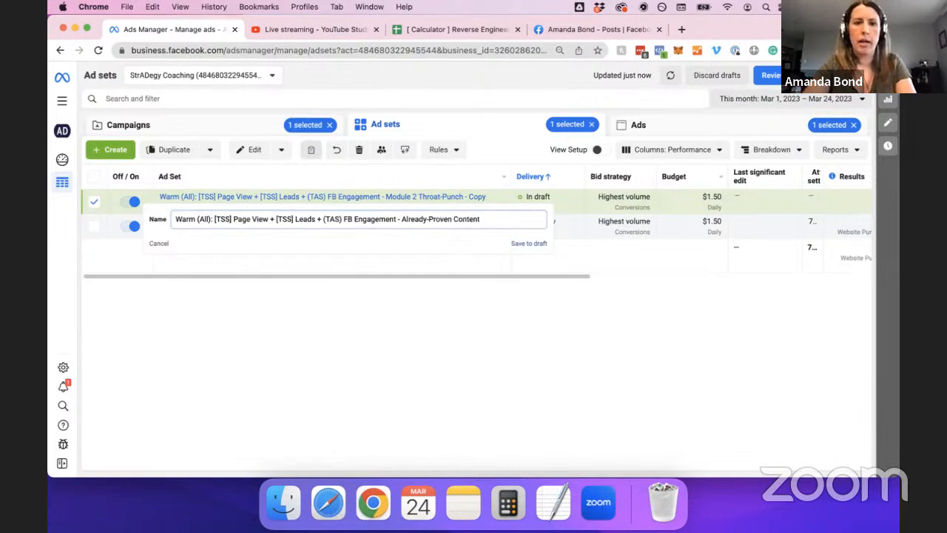
key("Return")
Copy the name 'Already-Proven Content' from the name editor and open the ad set's ads.
left_click(469, 197)
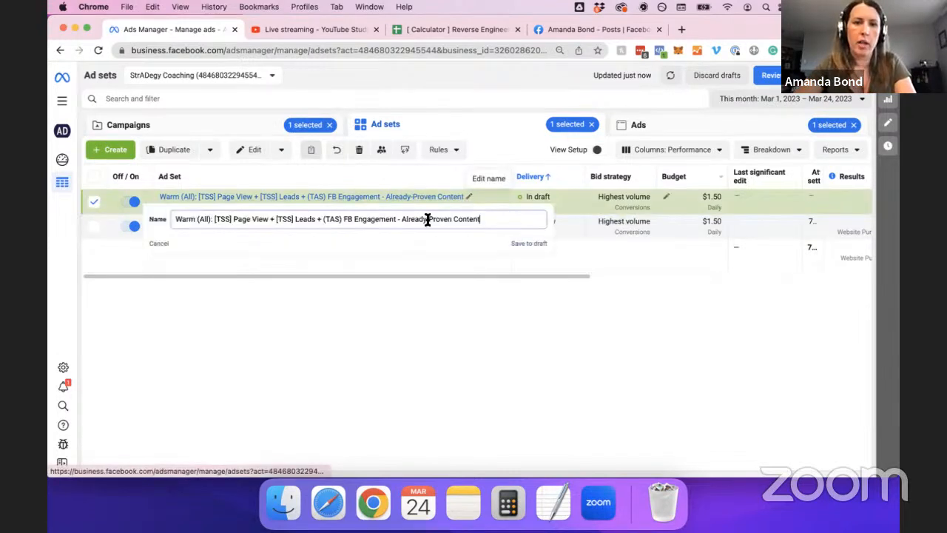
left_click(402, 220, "shift")
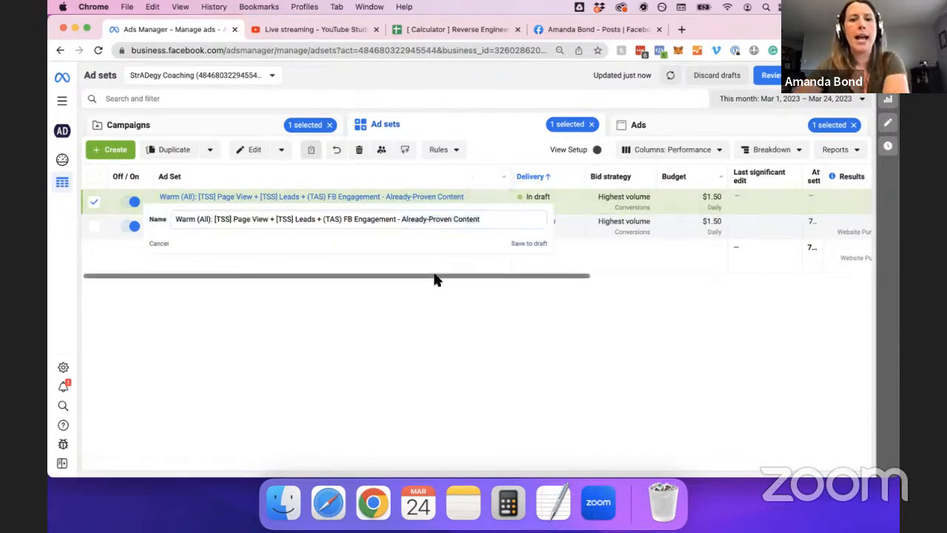
left_click(522, 243)
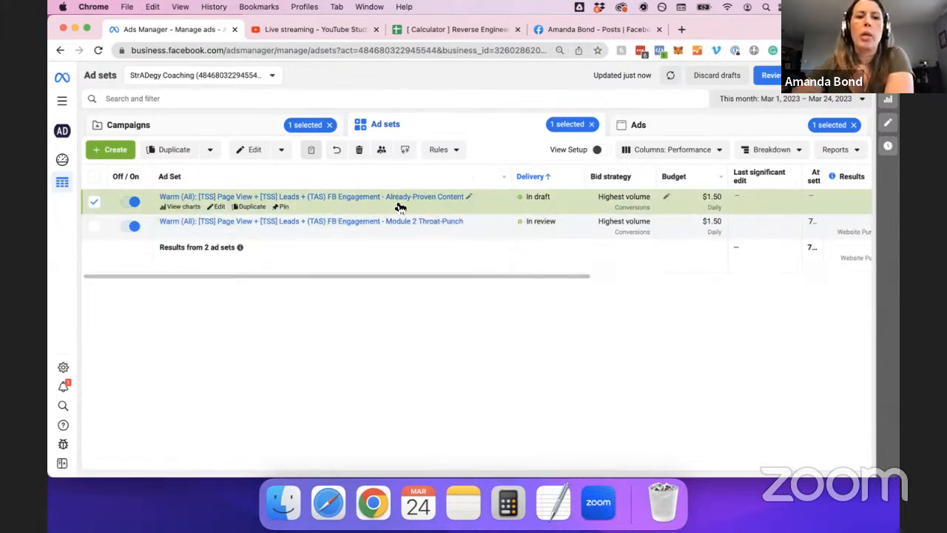
left_click(268, 198)
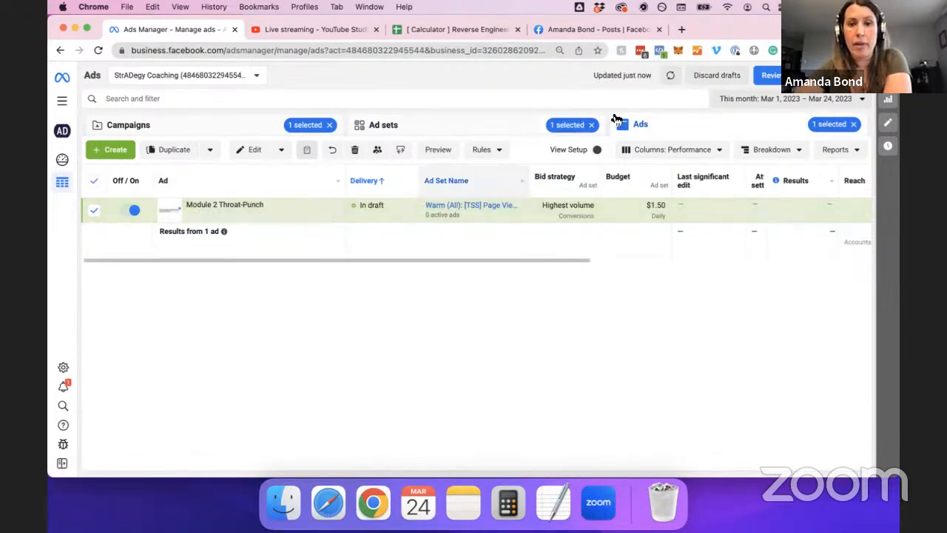
Clear the ad set filter to list both Module 2 Throat-Punch ads, then open the draft ad.
left_click(591, 125)
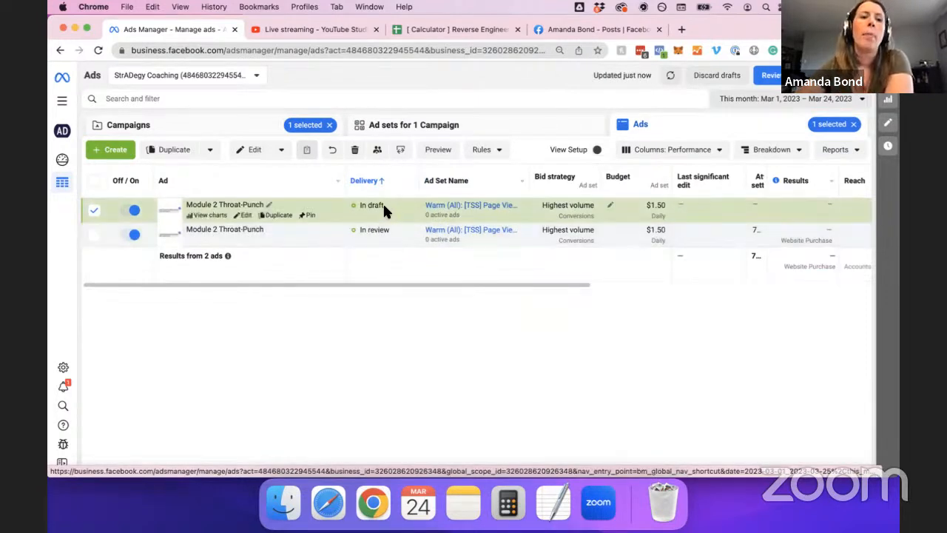
left_click(94, 210)
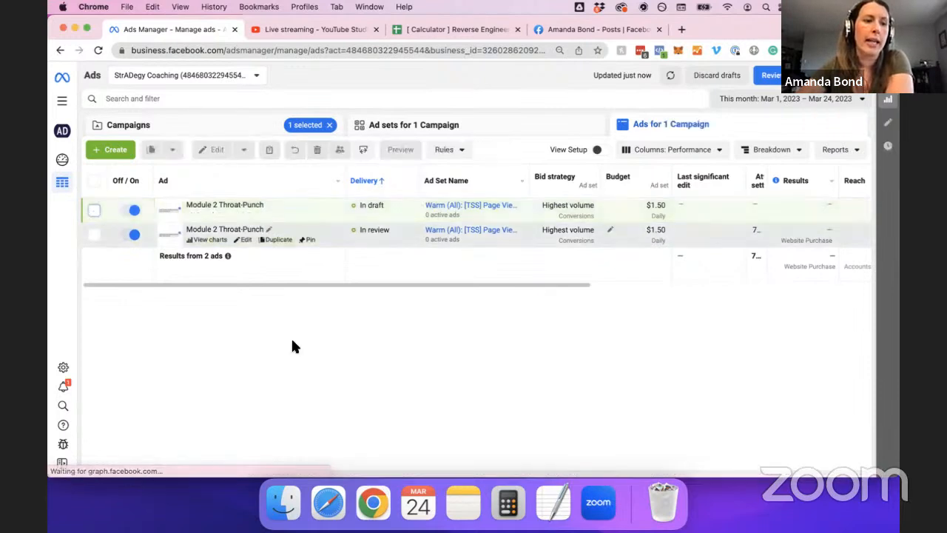
key("super+equal")
key("super+equal")
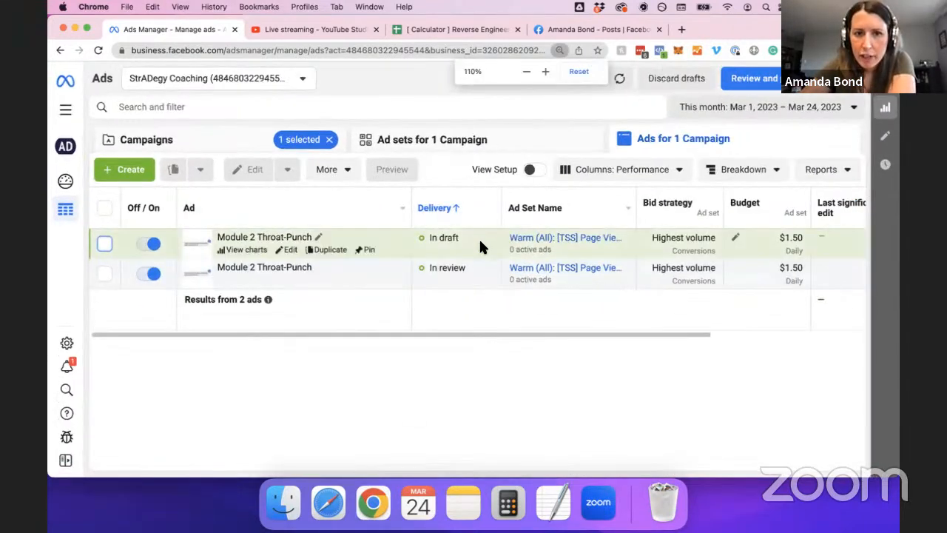
key("super+minus")
key("super+minus")
key("super+minus")
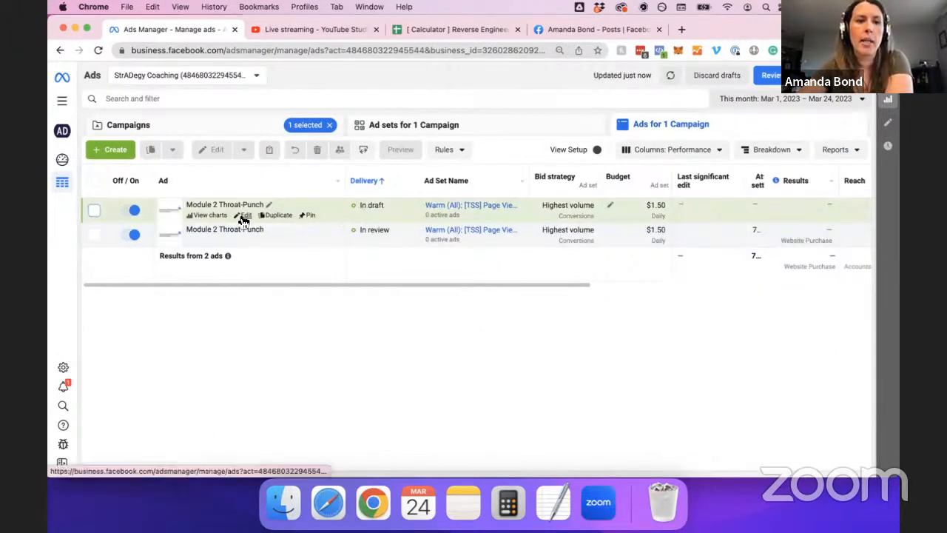
left_click(243, 215)
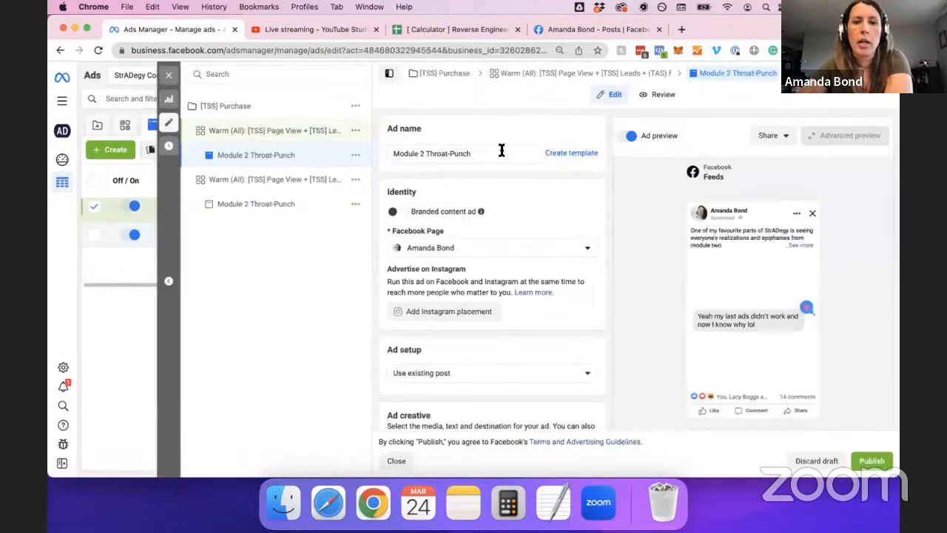
Rename the draft ad to 'Already-Proven Content'.
triple_click(501, 151)
key("super+v")
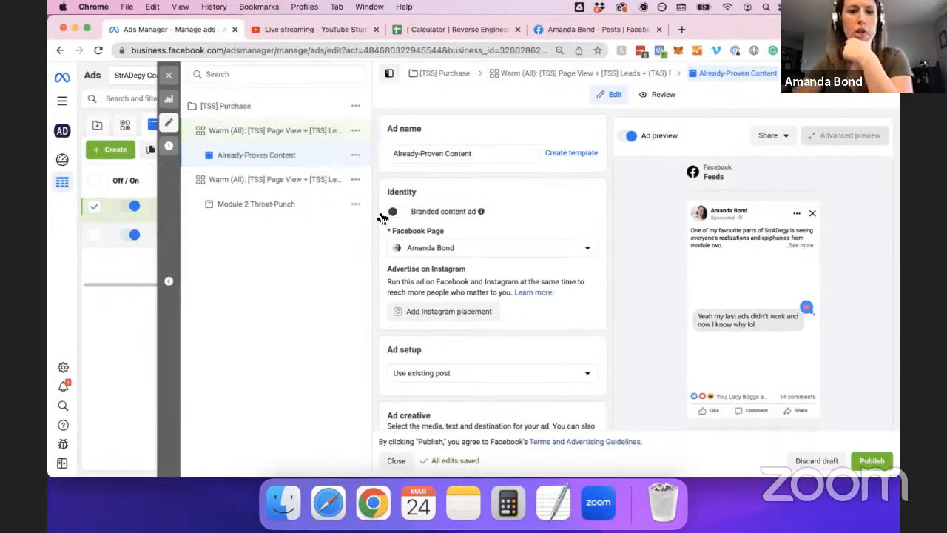
scroll(574, 222, "down", 1)
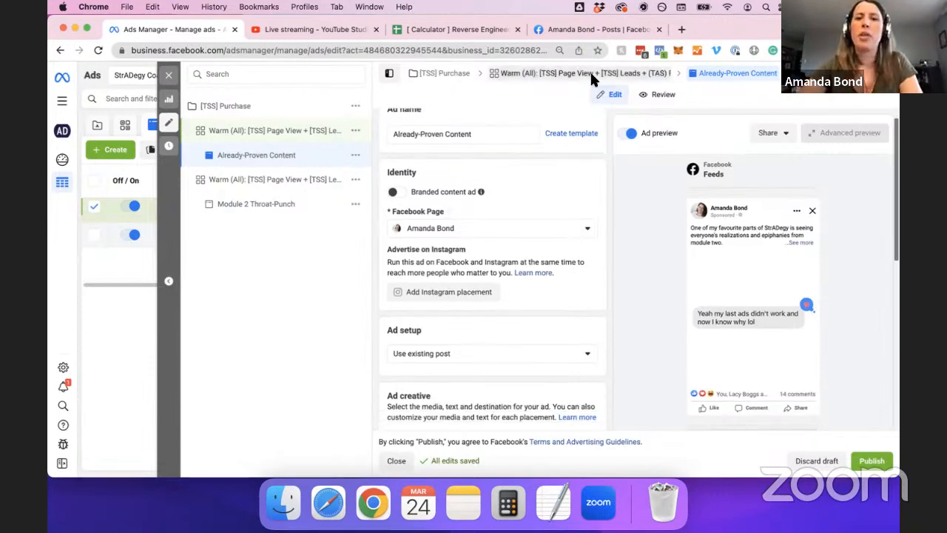
Switch the ad to the 'You don't need to get better at ads' post by ID and publish.
left_click(595, 29)
double_click(466, 50)
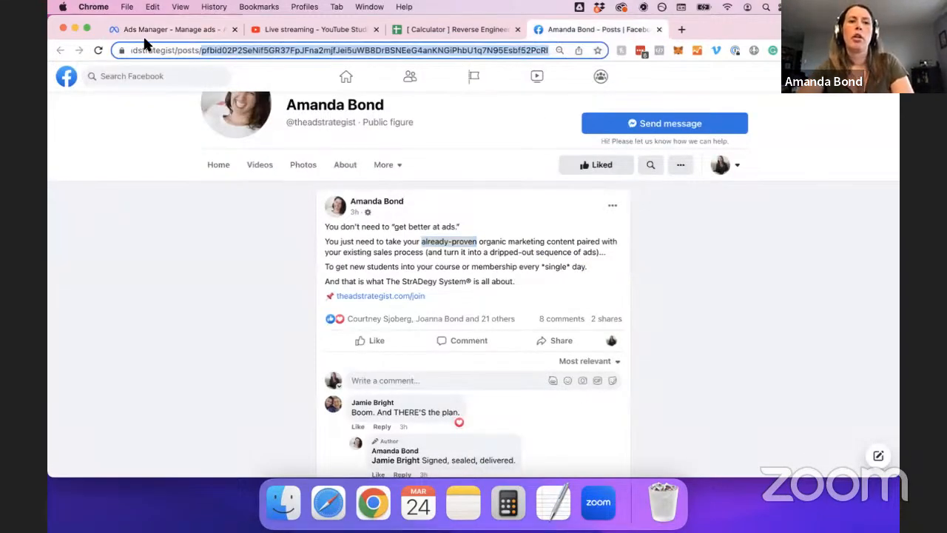
left_click(186, 30)
scroll(560, 311, "down", 5)
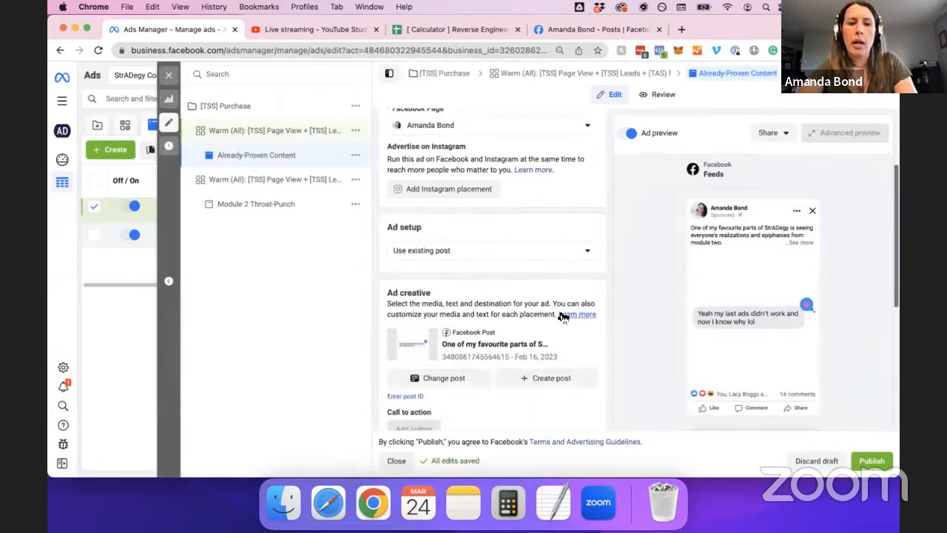
scroll(562, 317, "down", 4)
left_click(411, 318)
key("super+v")
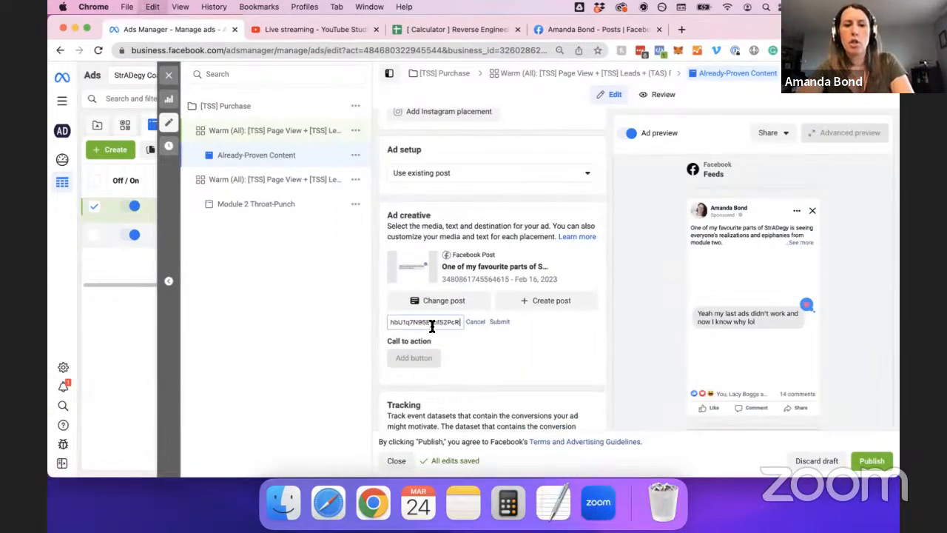
left_click(499, 321)
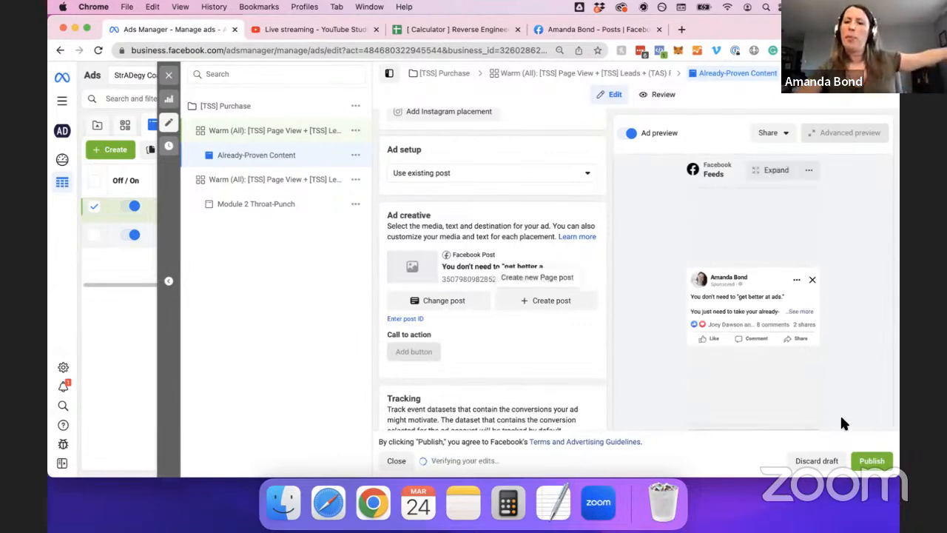
left_click(867, 462)
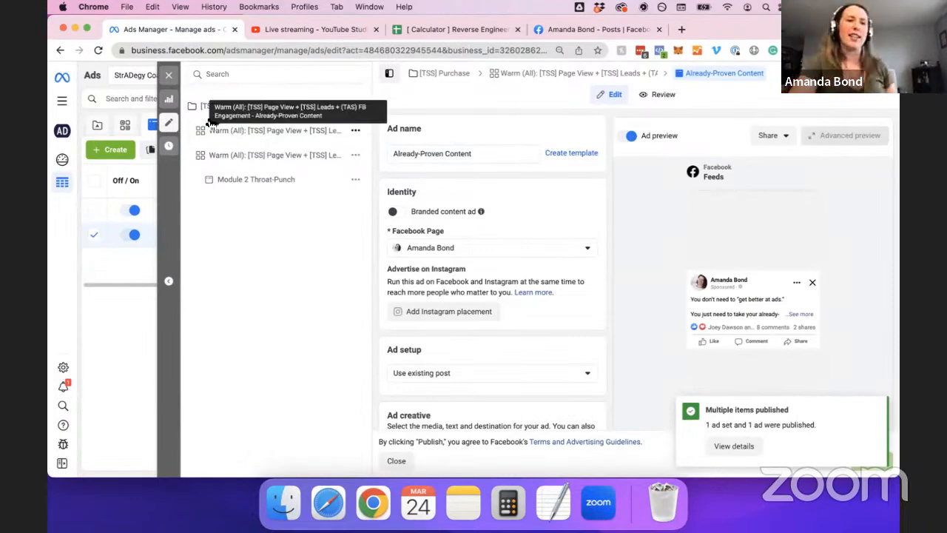
left_click(168, 75)
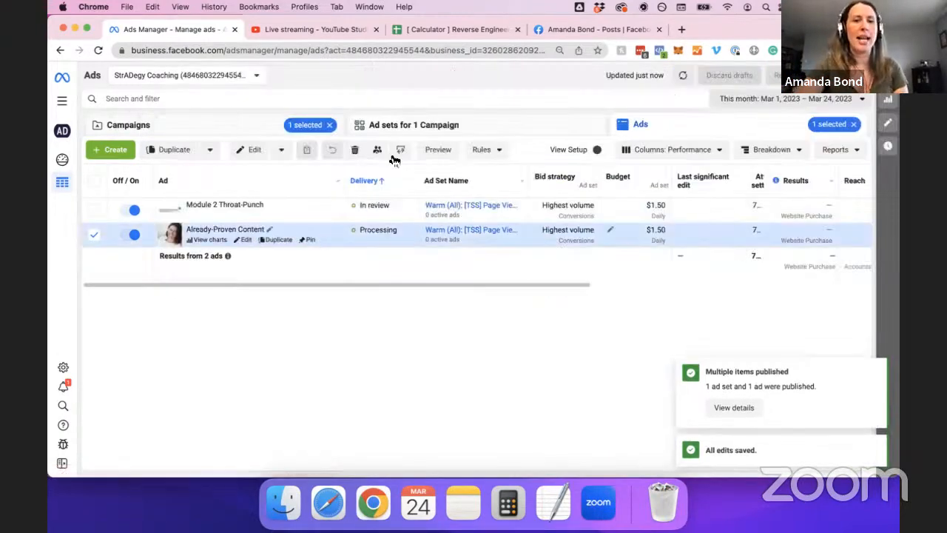
Select the Module 2 Throat-Punch ad set on the Ad sets tab and start duplicating it.
left_click(439, 126)
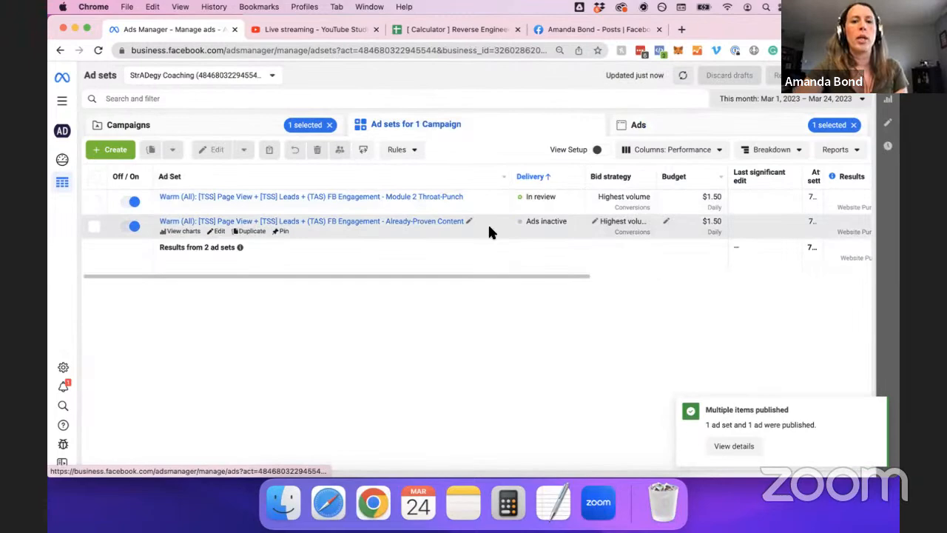
left_click(495, 199)
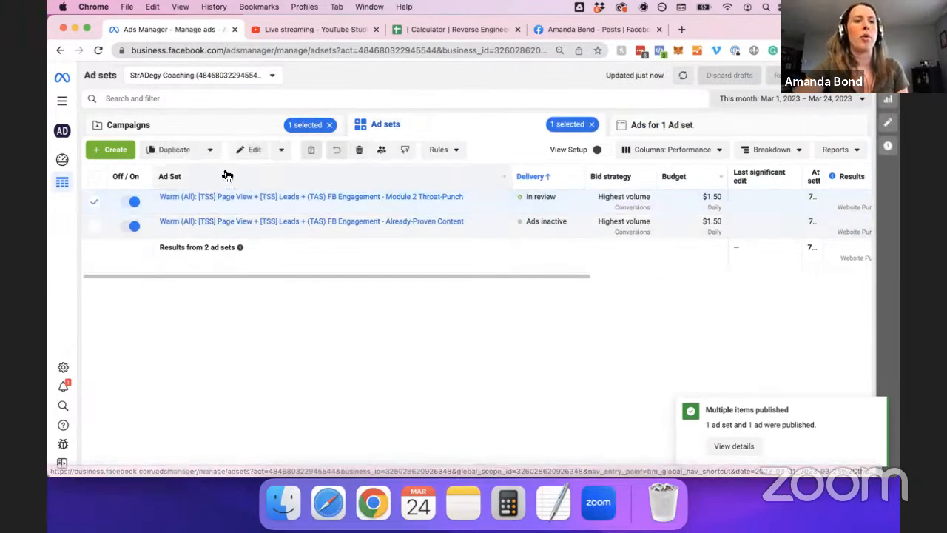
left_click(169, 150)
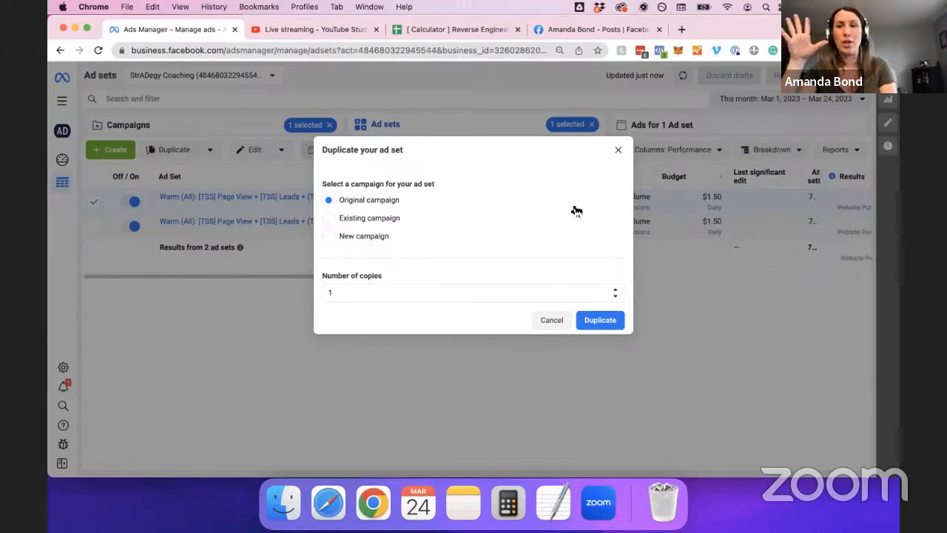
Duplicate once into the original campaign, then copy the testimonial post's ID from its link.
left_click(604, 320)
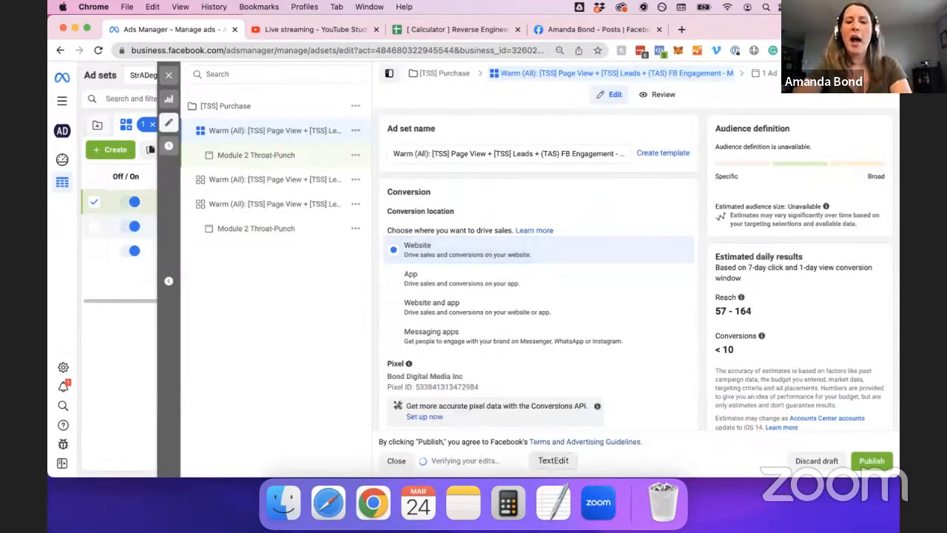
left_click(544, 511)
left_click(247, 182)
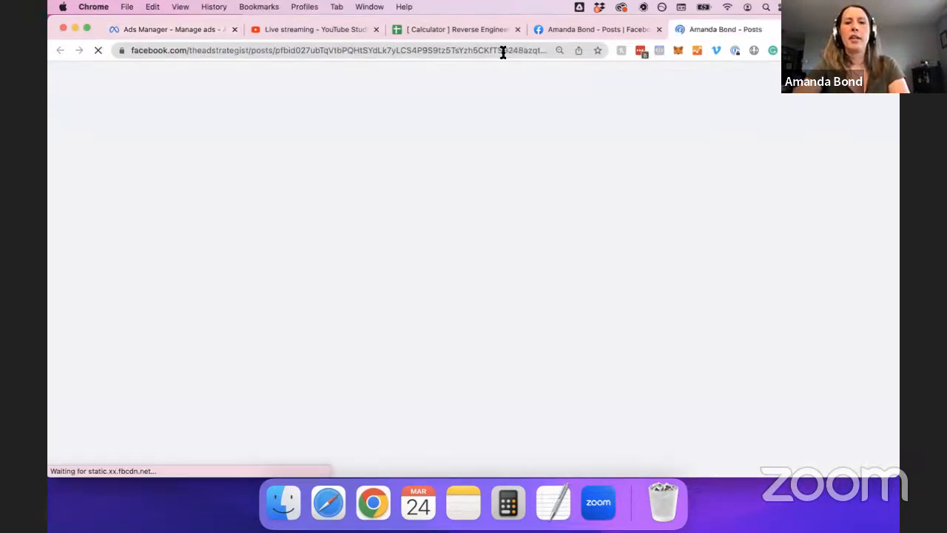
double_click(502, 50)
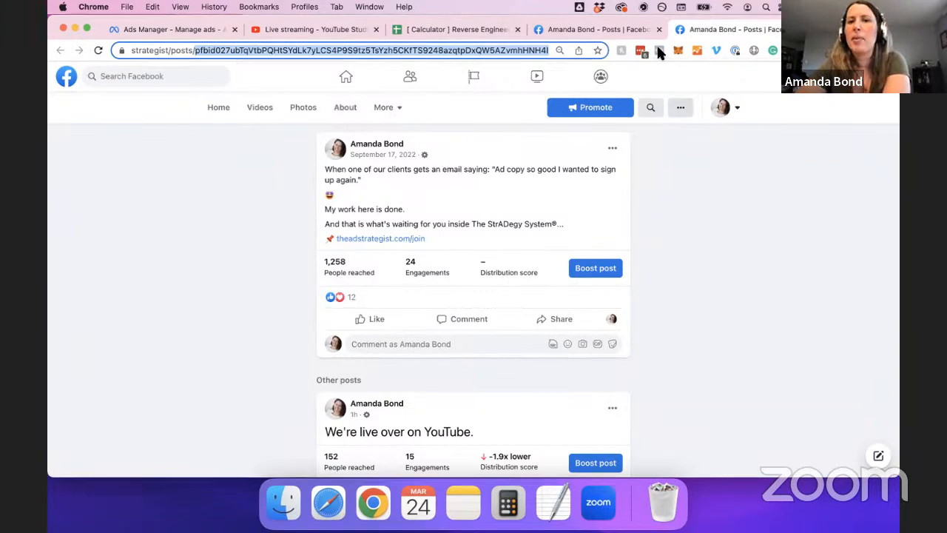
left_click(164, 29)
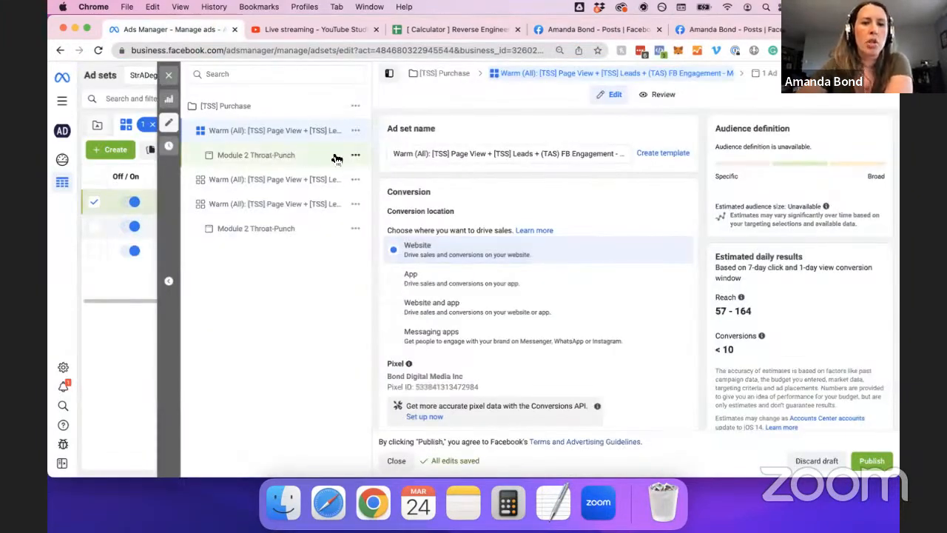
Set the Module 2 Throat-Punch ad's creative to the 'Ad copy so good' testimonial post ID.
left_click(255, 157)
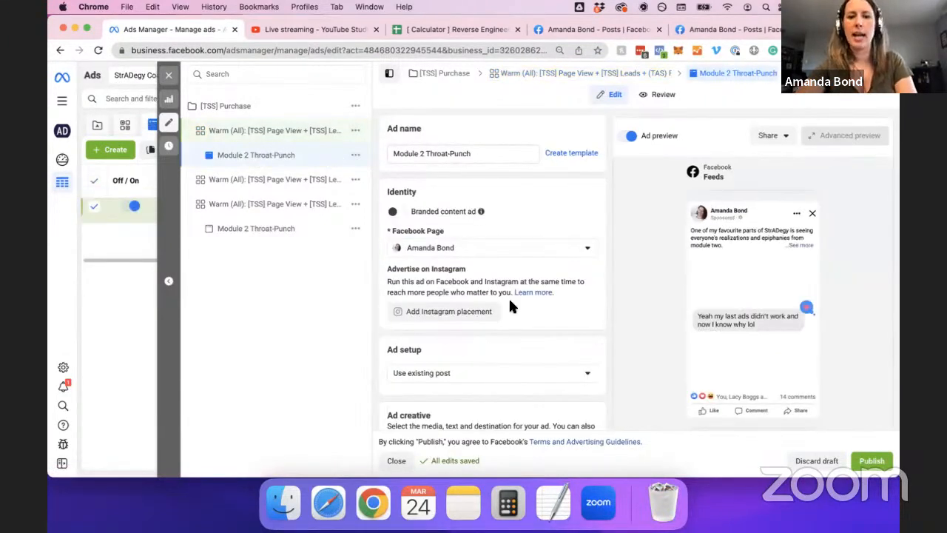
scroll(508, 296, "down", 5)
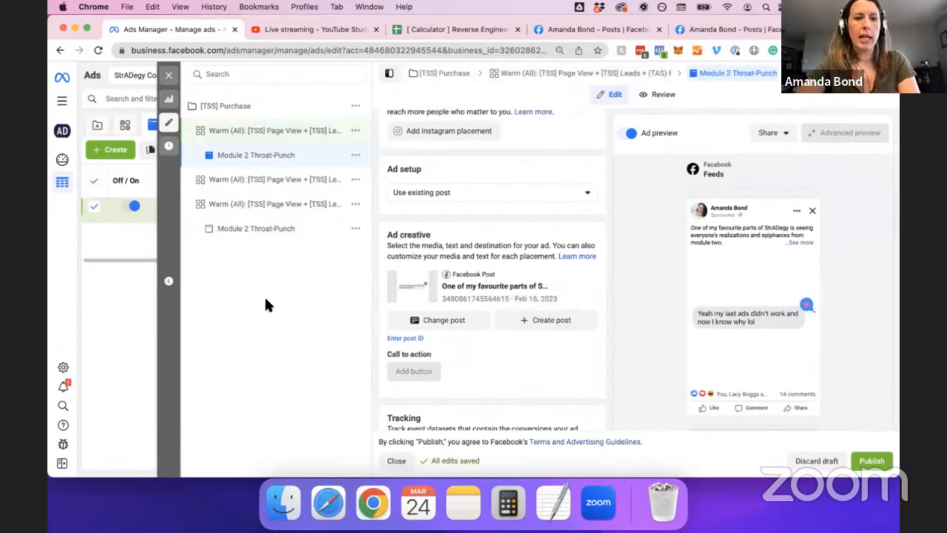
left_click(264, 229)
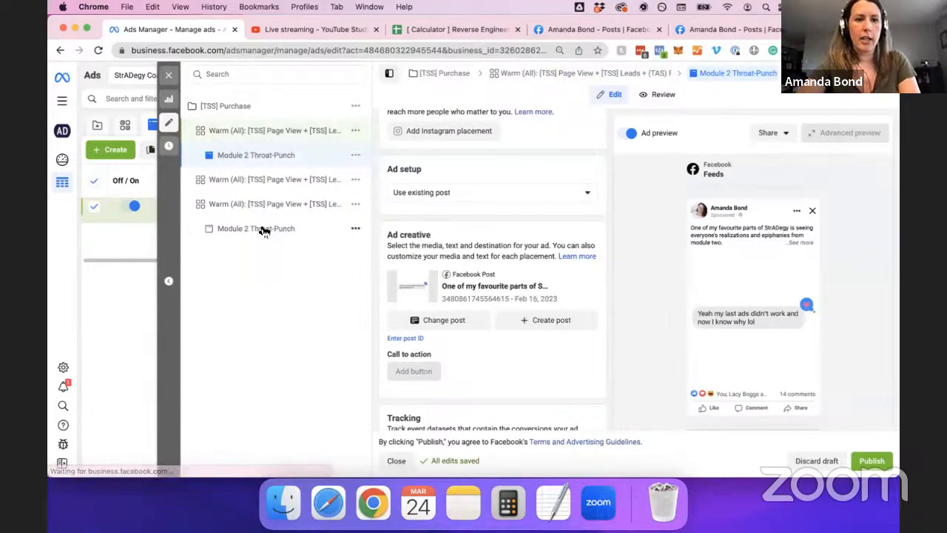
left_click(310, 153)
scroll(500, 251, "down", 2)
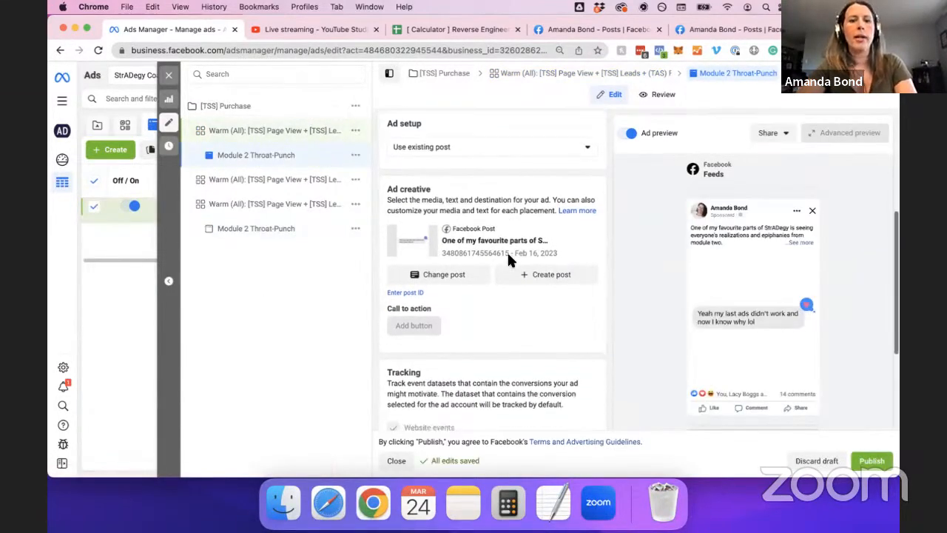
left_click(416, 287)
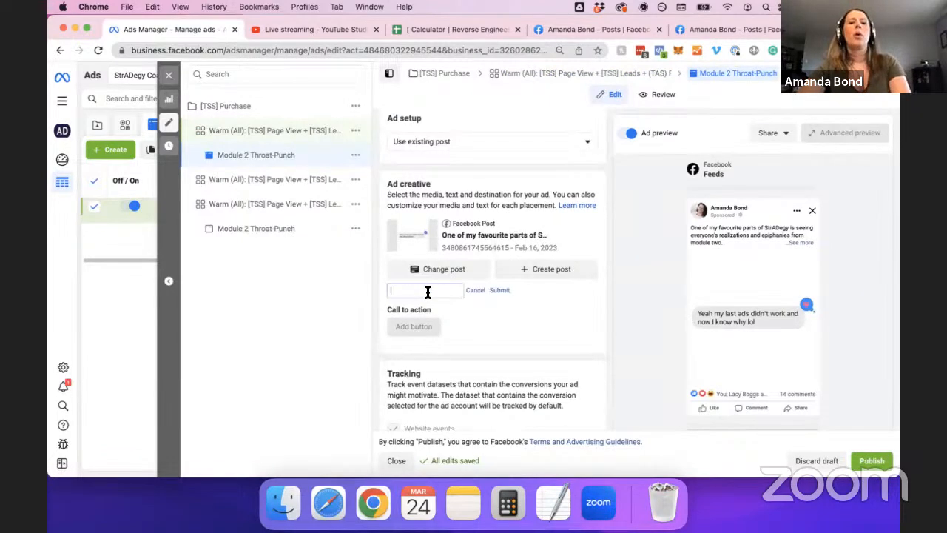
key("cmd+v")
left_click(500, 290)
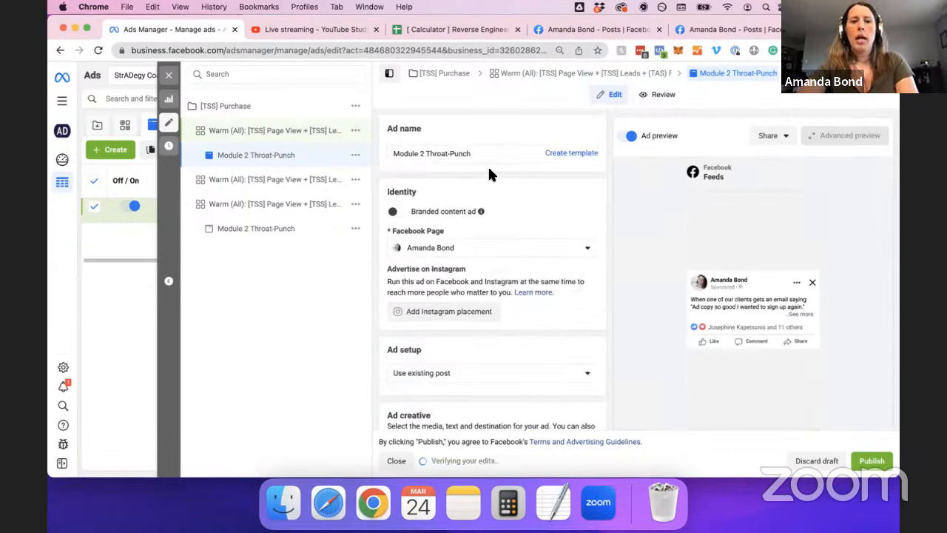
Rename the ad to 'Ad copy so good...' and select the new name for reuse.
left_click(484, 154)
key("cmd+a")
type("Ad co")
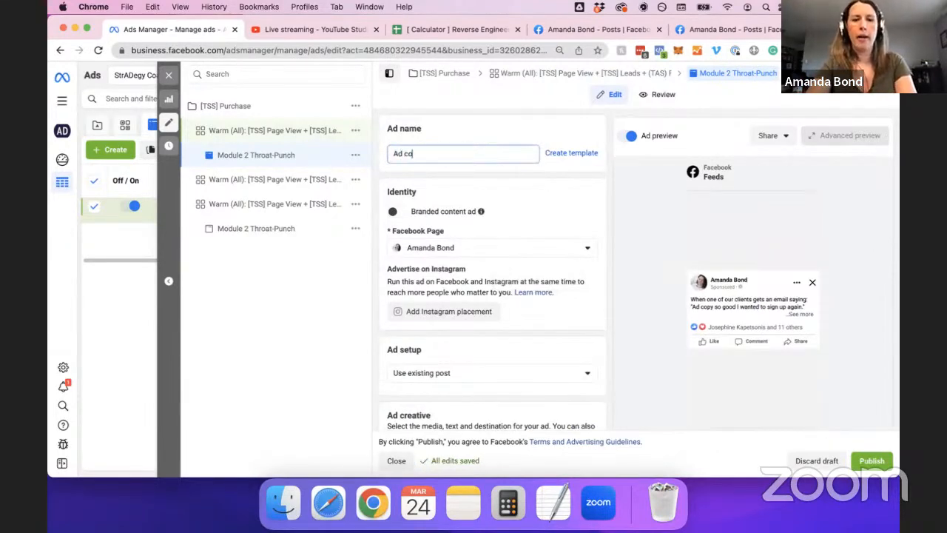
key("BackSpace")
key("BackSpace")
key("BackSpace")
key("BackSpace")
key("BackSpace")
type("\"C")
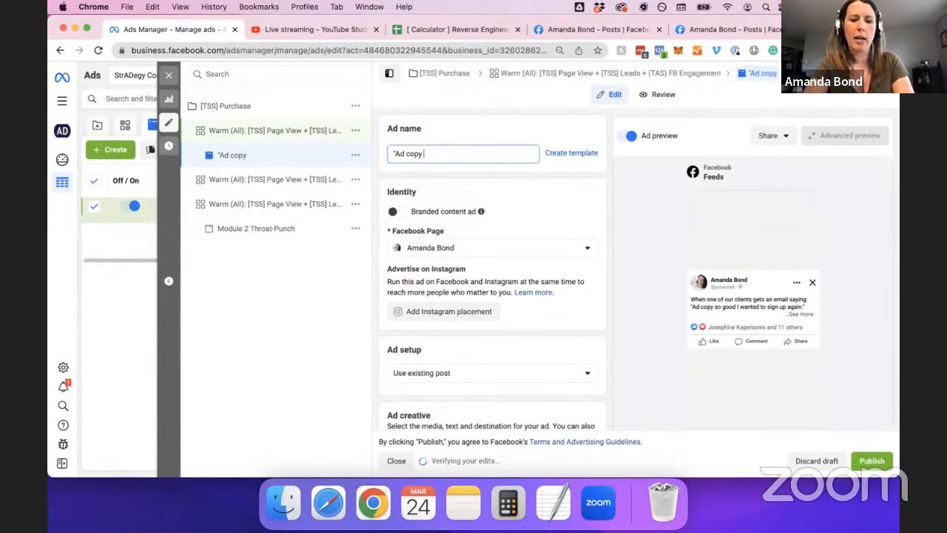
type("d copy so good...\"")
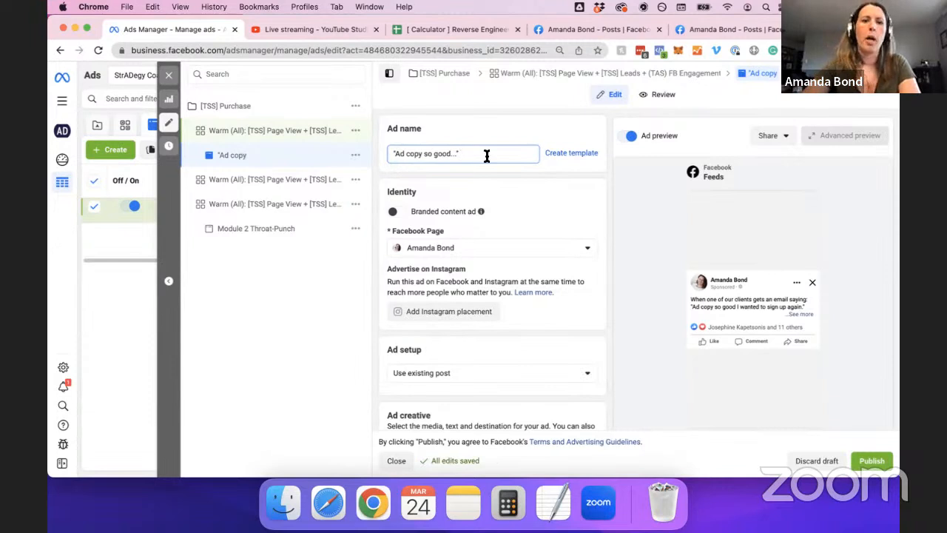
left_click(534, 126)
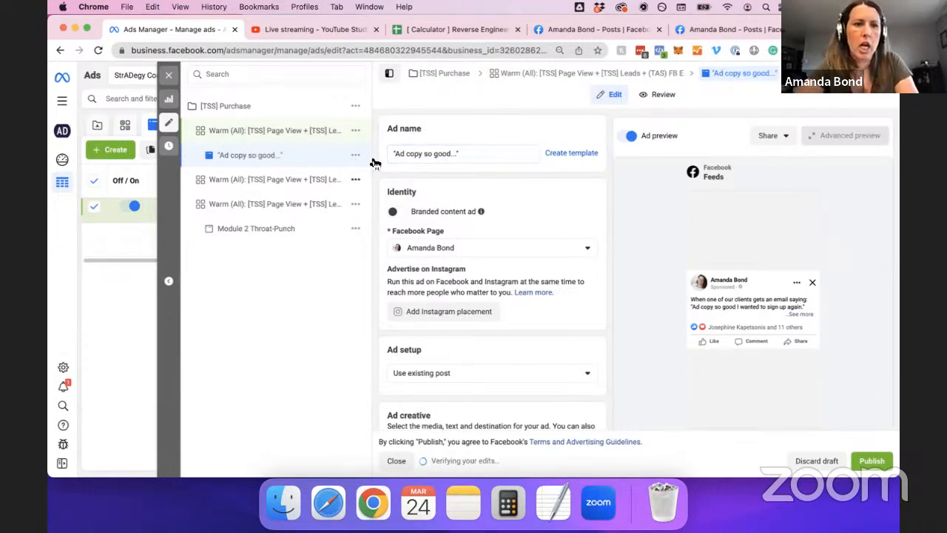
triple_click(433, 153)
Replace the ad set's 'Module 2 Throat-Punch - Copy' suffix with the new name and publish.
left_click(311, 133)
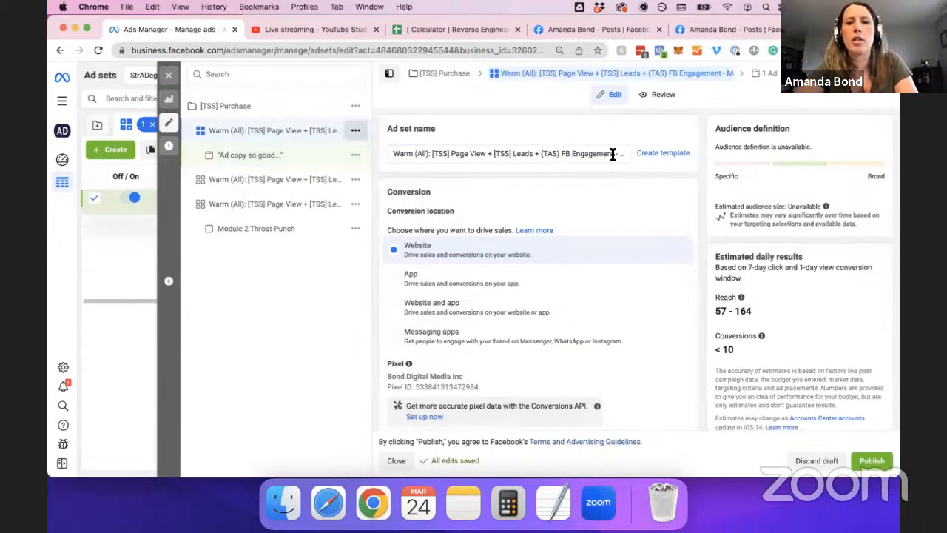
left_click_drag(618, 153, 659, 156)
key("Right")
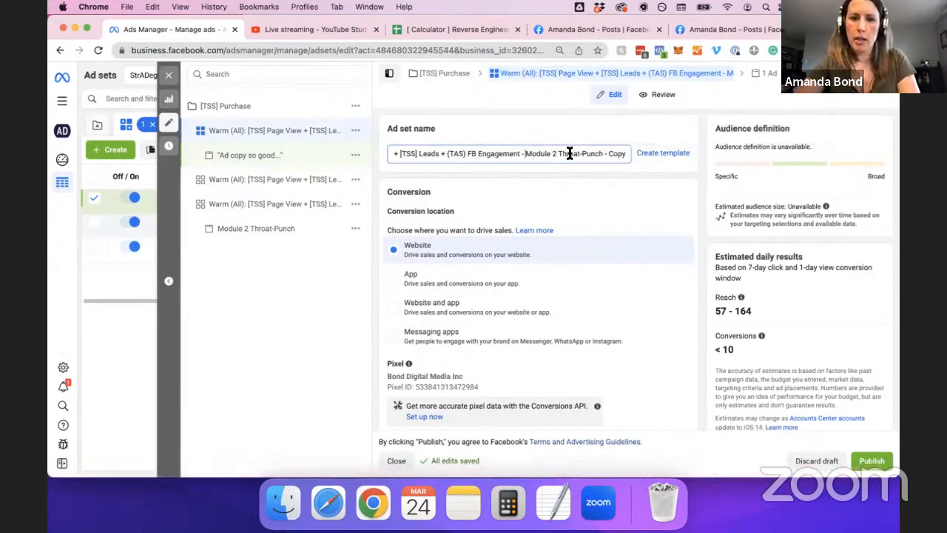
key("shift+super+Right")
key("super+v")
left_click(552, 265)
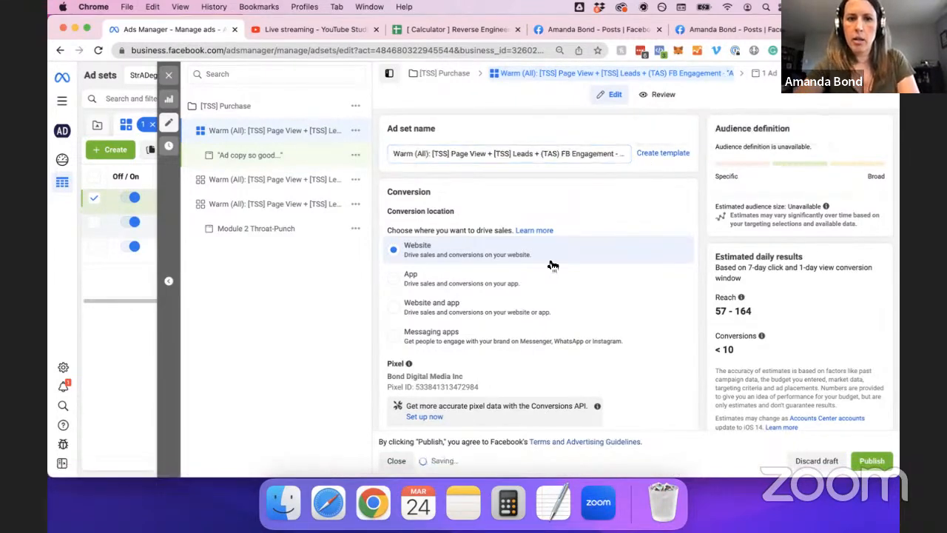
left_click(872, 460)
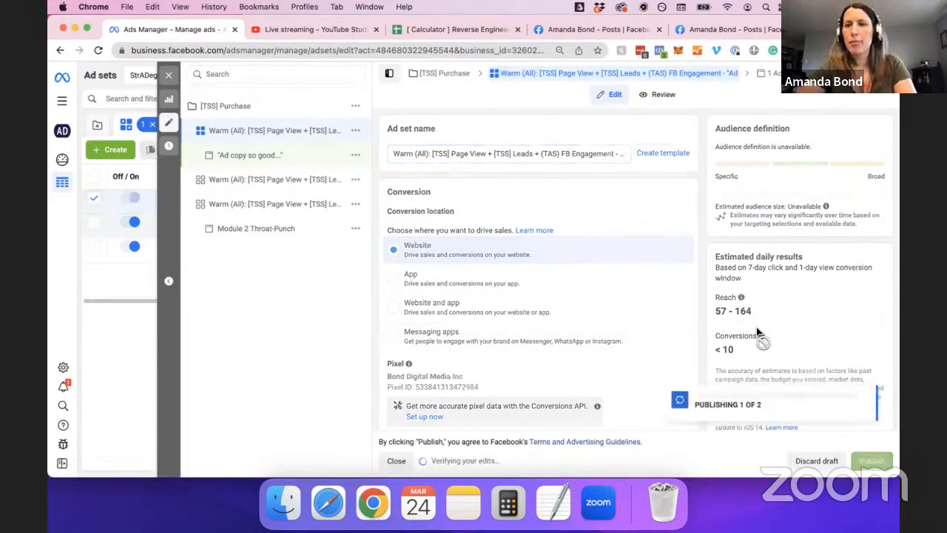
left_click(553, 503)
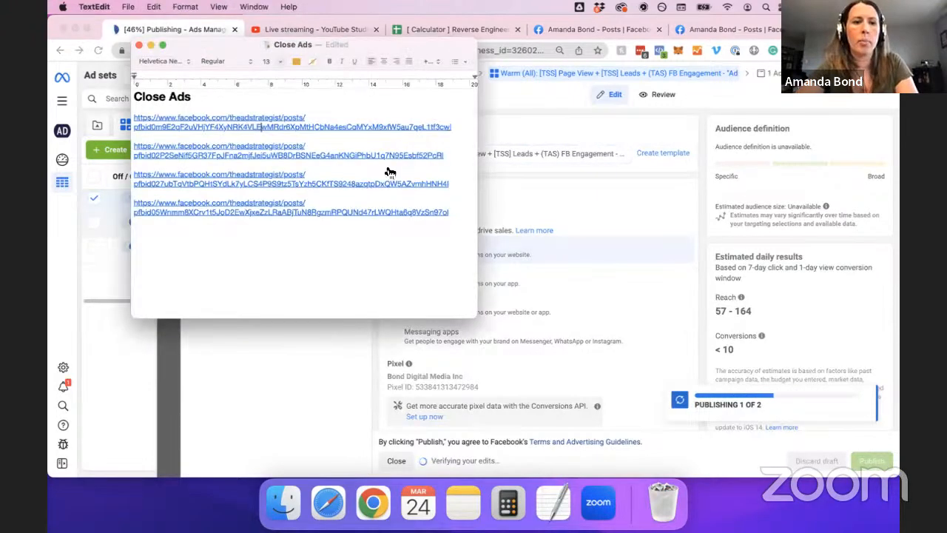
Open the fourth testimonial post, copy its post ID, and view its comment screenshot.
left_click(294, 212)
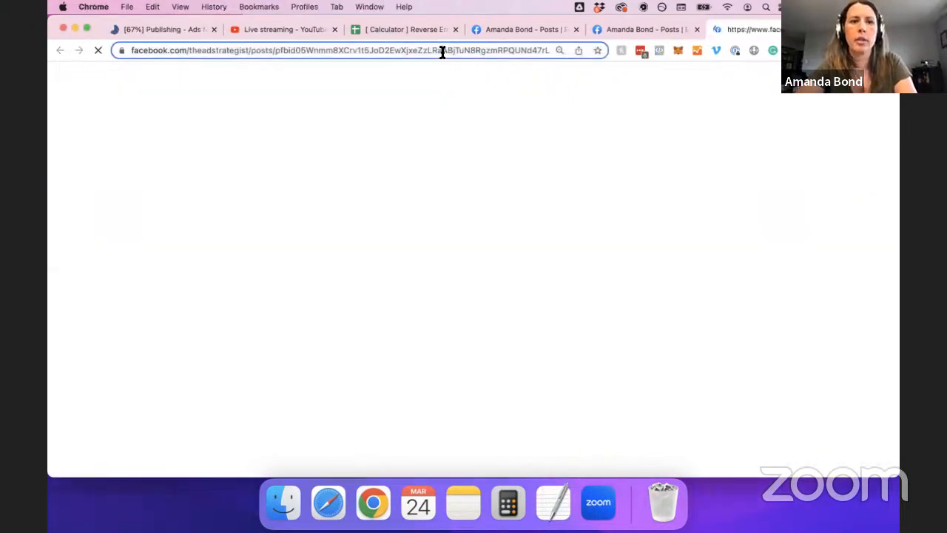
double_click(441, 51)
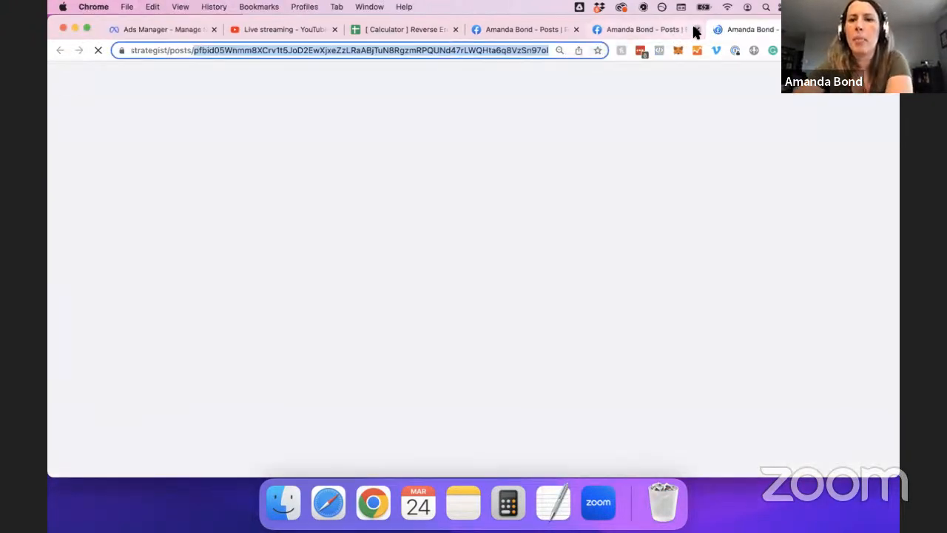
left_click(696, 28)
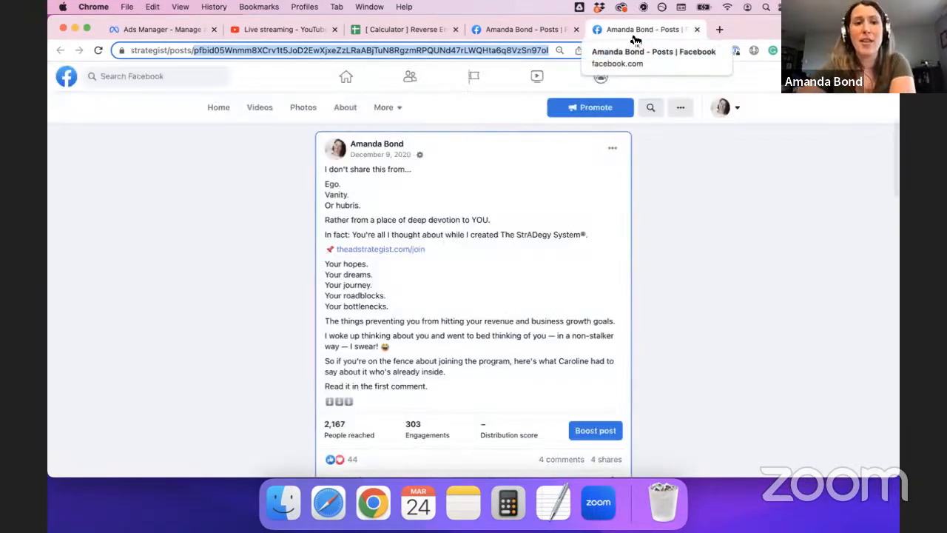
left_click(557, 202)
scroll(557, 285, "down", 1)
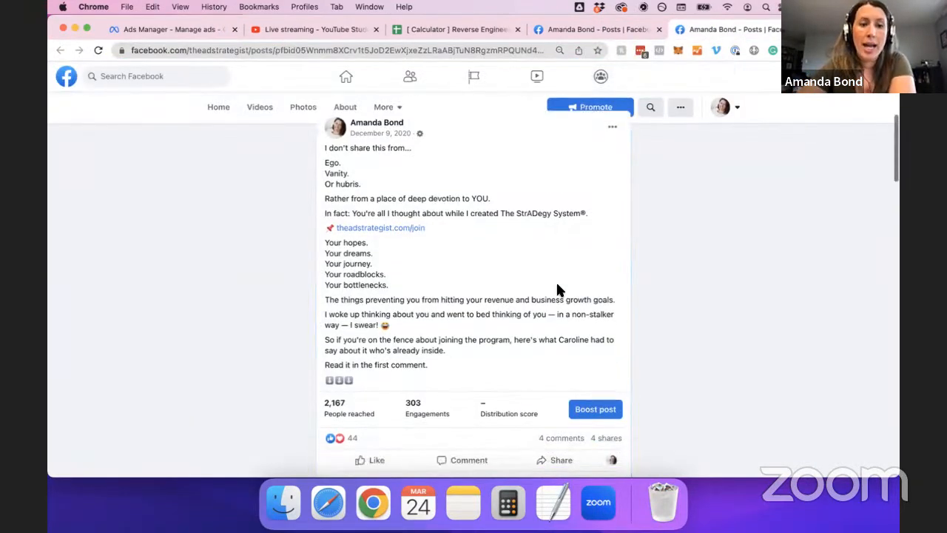
scroll(556, 322, "up", 1)
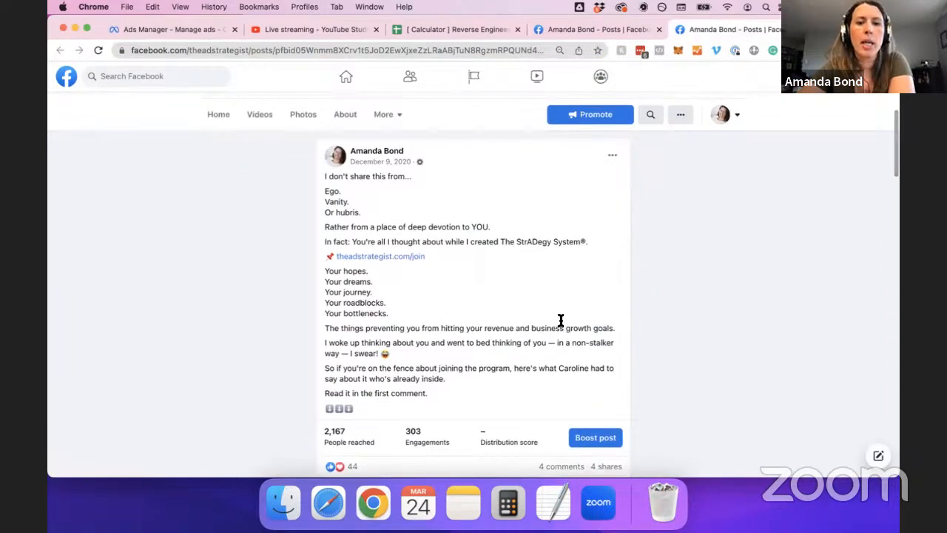
scroll(560, 320, "down", 6)
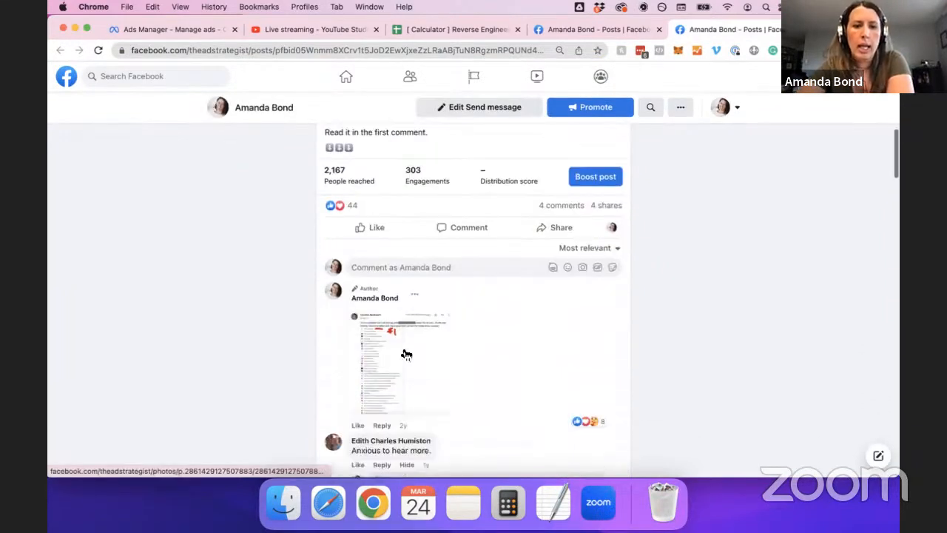
left_click(406, 354)
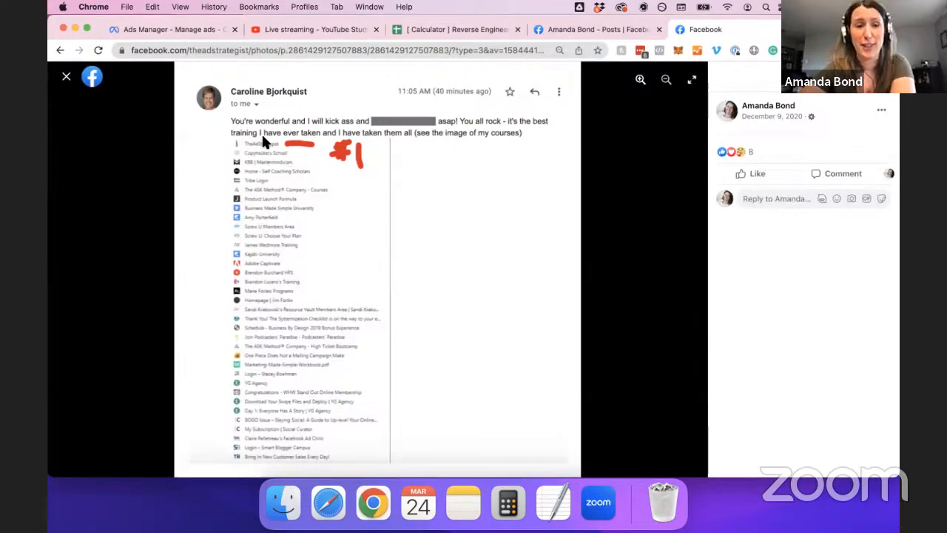
left_click(155, 29)
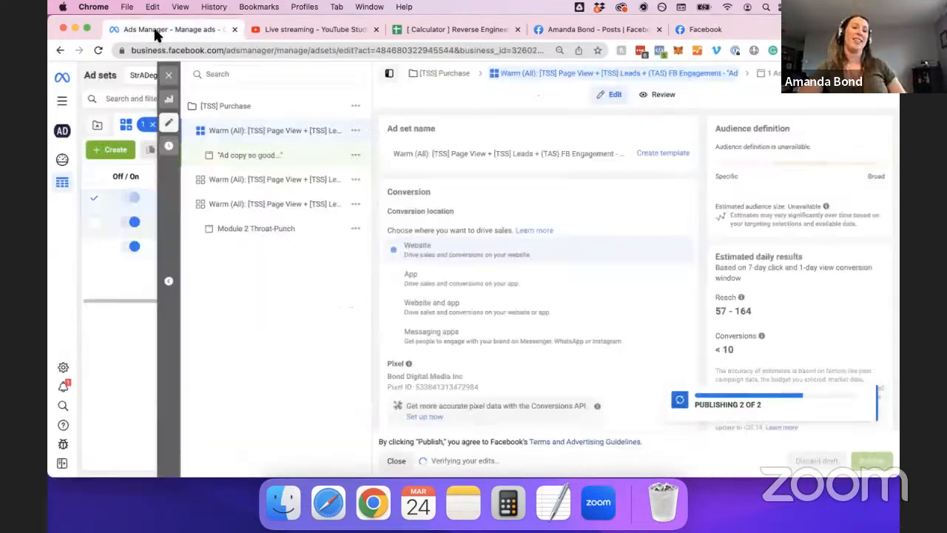
Quickly duplicate the warm ad set and open its copied Module 2 Throat-Punch ad.
left_click(286, 211)
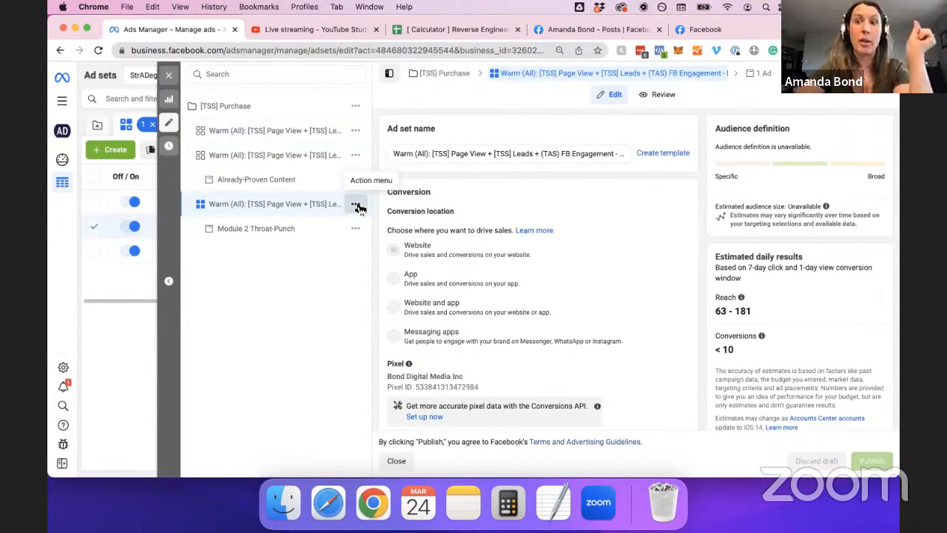
left_click(355, 205)
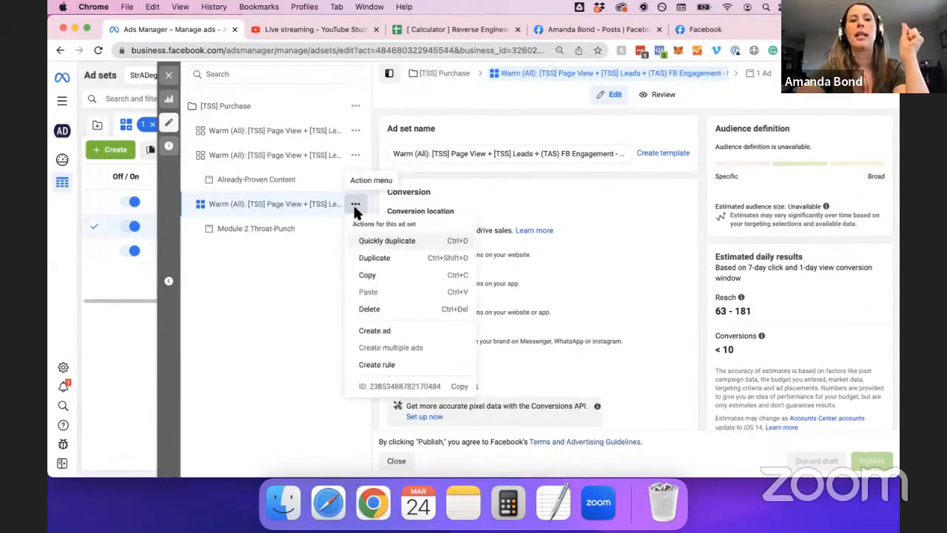
left_click(377, 258)
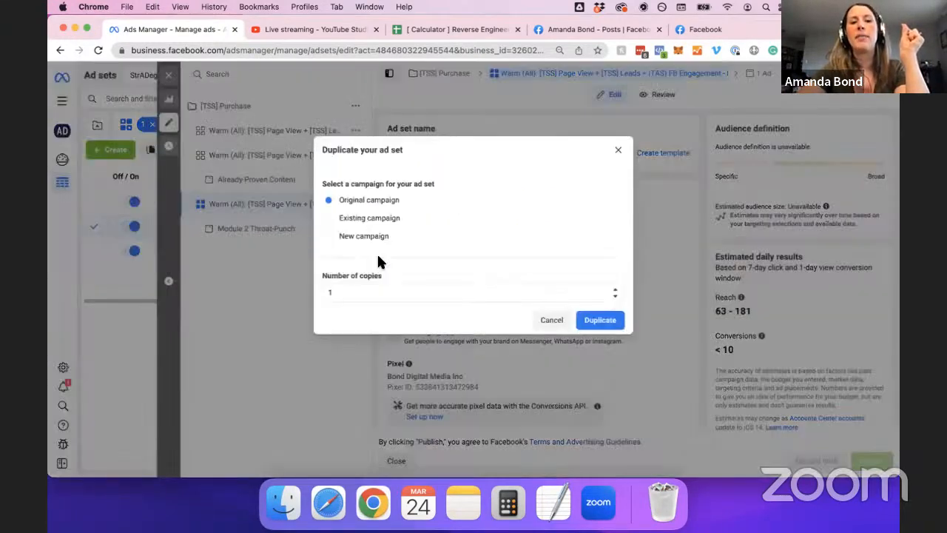
key("Escape")
left_click(356, 205)
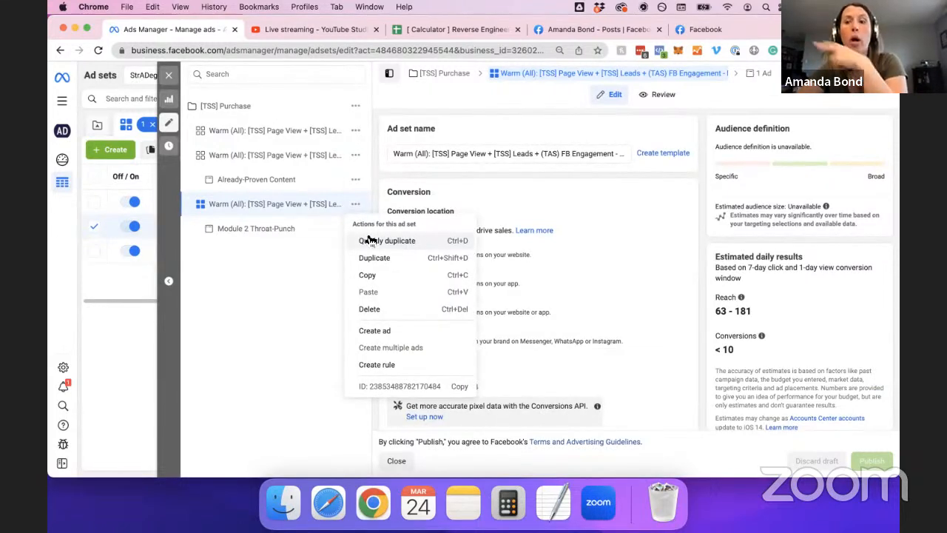
left_click(370, 240)
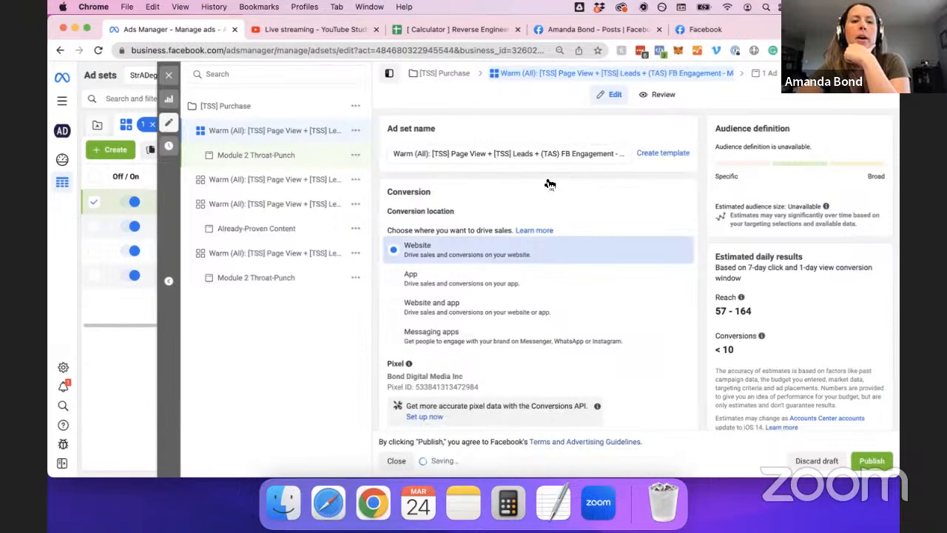
left_click(307, 155)
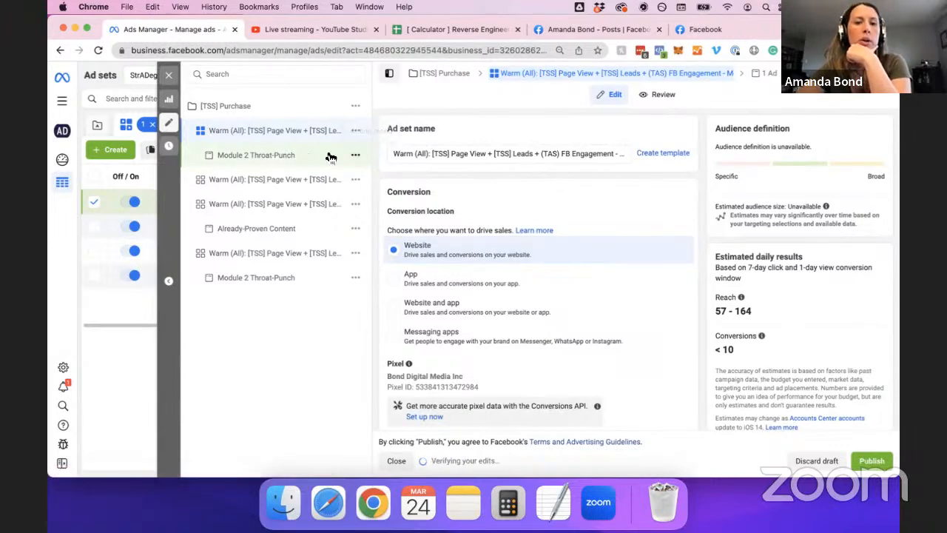
Load the December 9, 2020 post as the ad's creative and check it on Facebook.
scroll(521, 229, "down", 1)
scroll(551, 267, "down", 4)
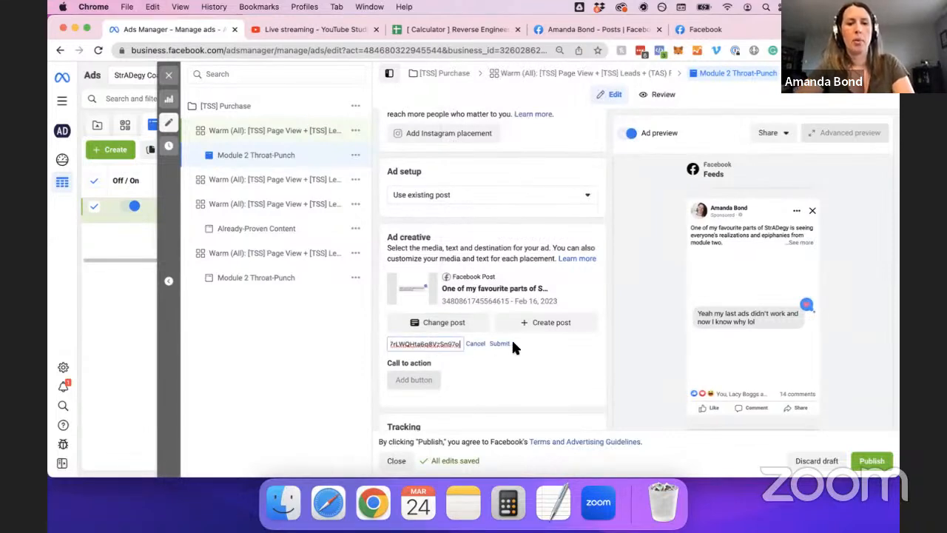
left_click(500, 344)
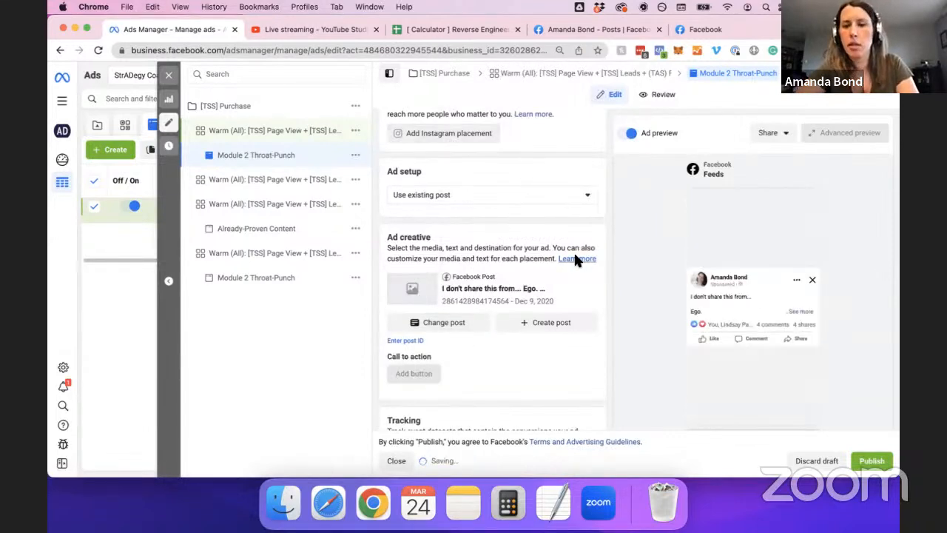
left_click(691, 31)
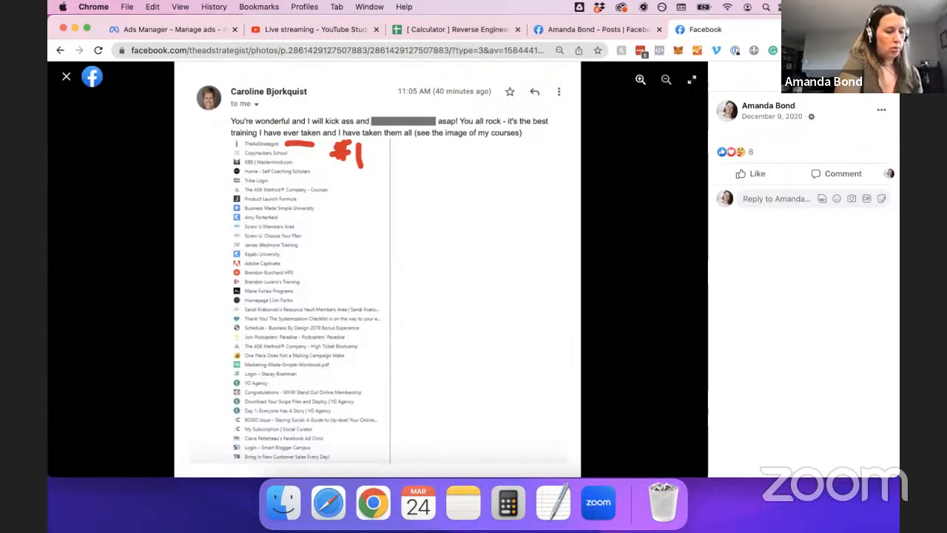
left_click(175, 29)
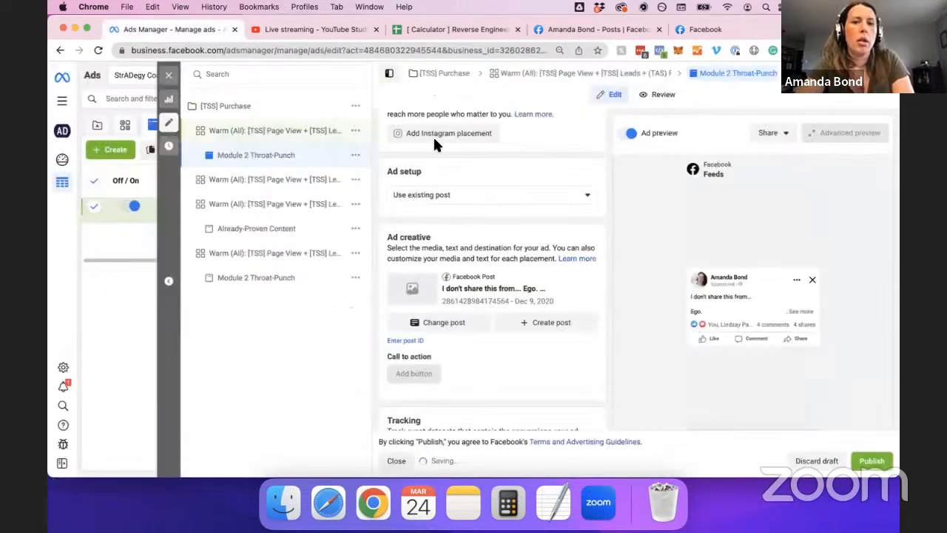
scroll(514, 226, "up", 3)
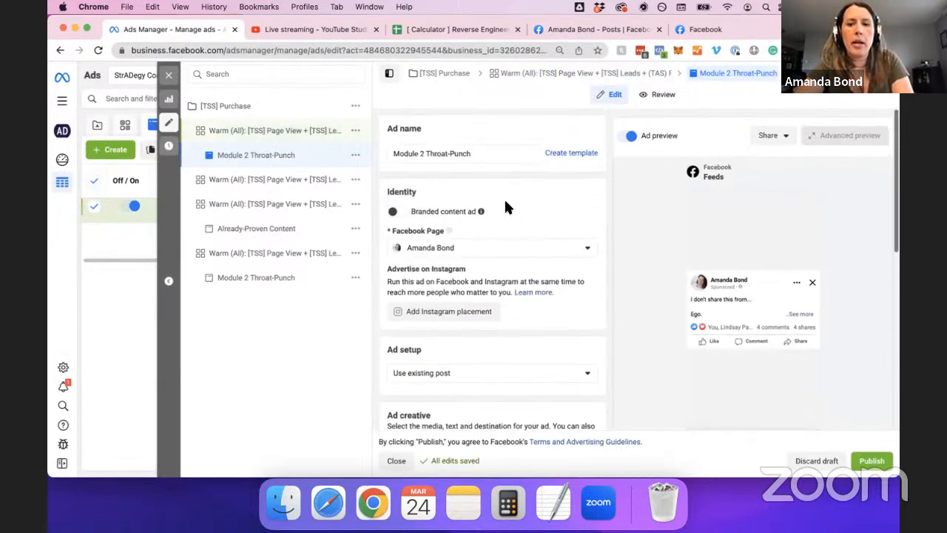
Rename the copied ad to the testimonial author's name.
triple_click(480, 154)
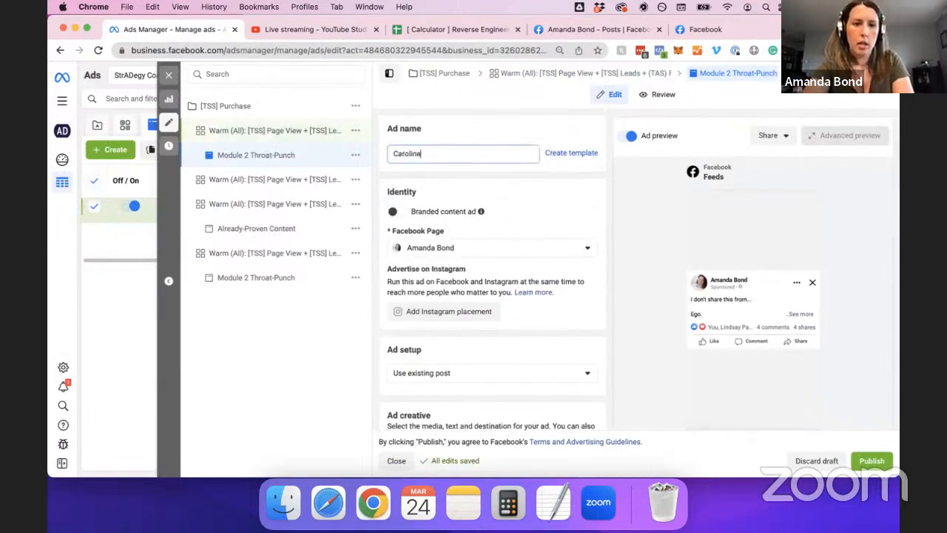
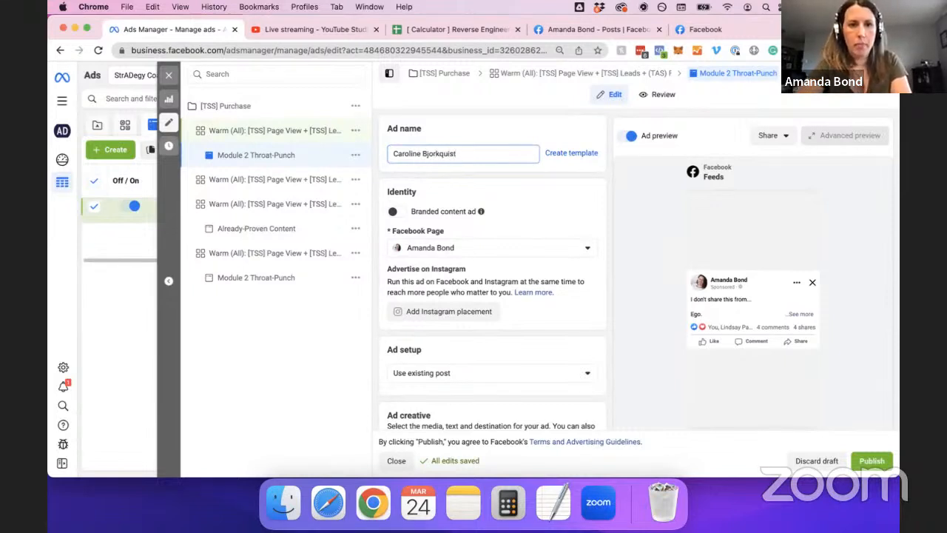
key("super+a")
Replace the ad set name's '- Copy' ending with the author's name and publish.
left_click(296, 135)
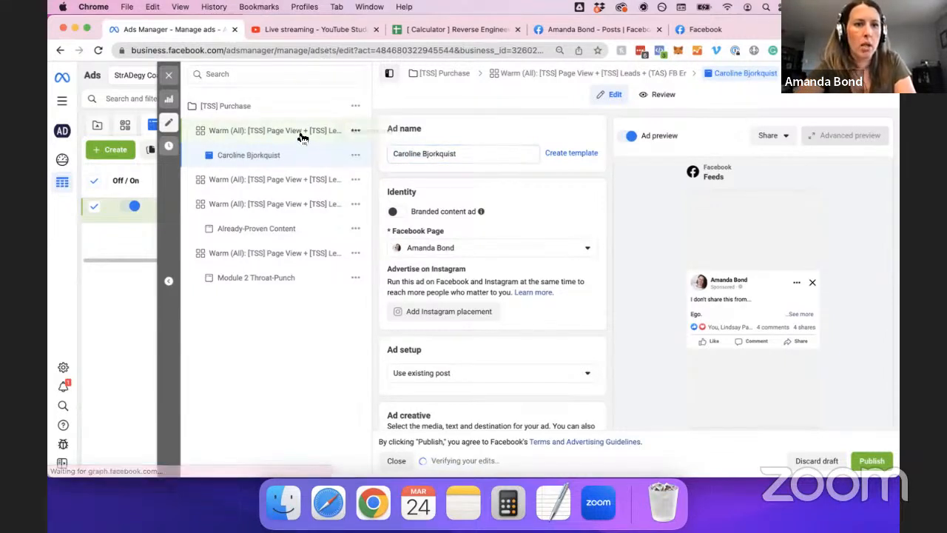
left_click(615, 153)
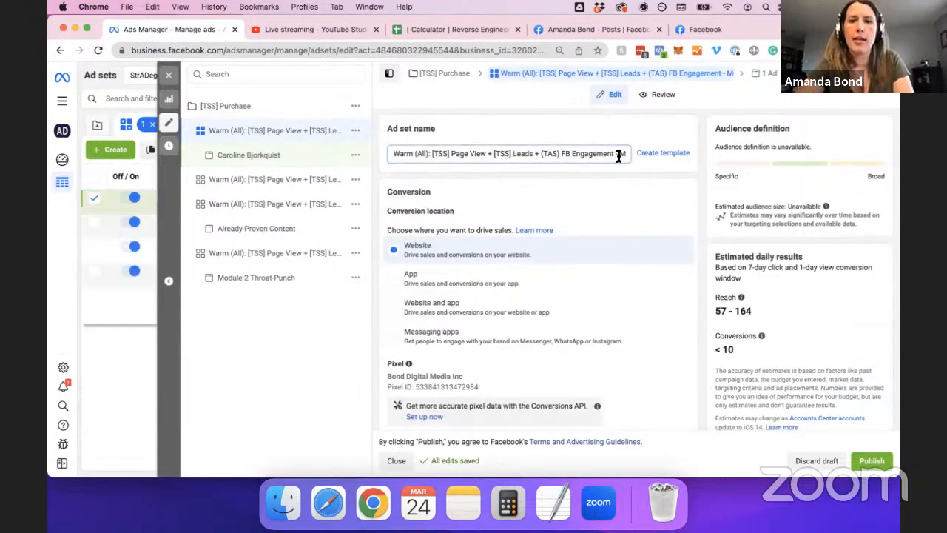
left_click_drag(619, 156, 679, 153)
key("BackSpace")
key("super+v")
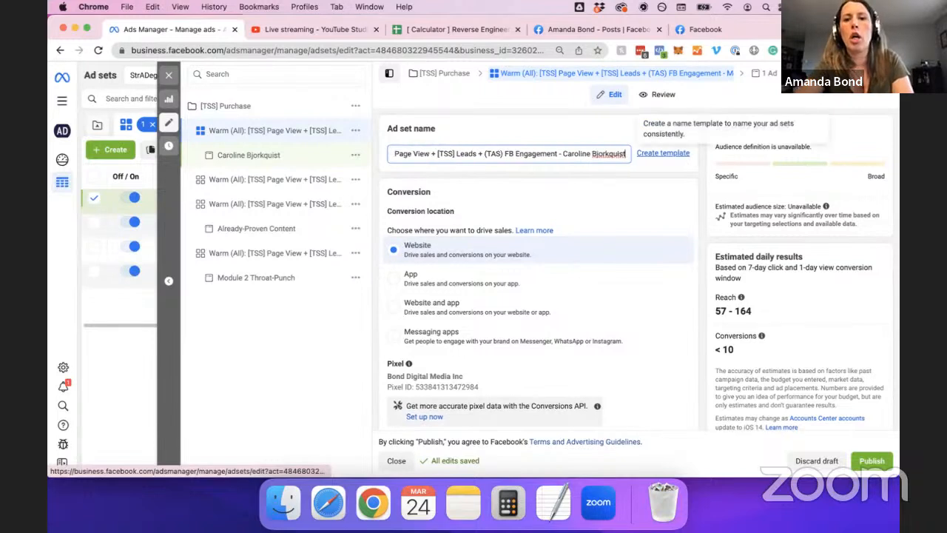
left_click(579, 127)
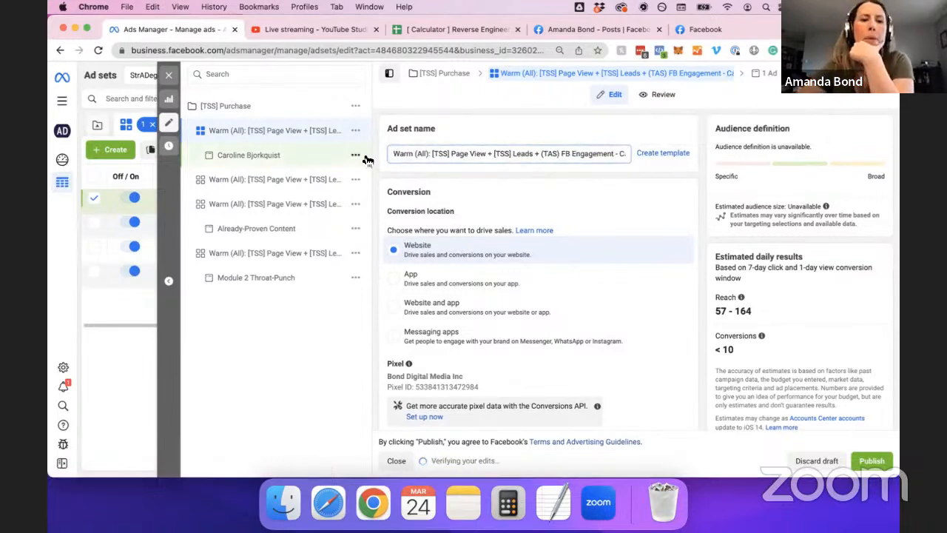
left_click(871, 461)
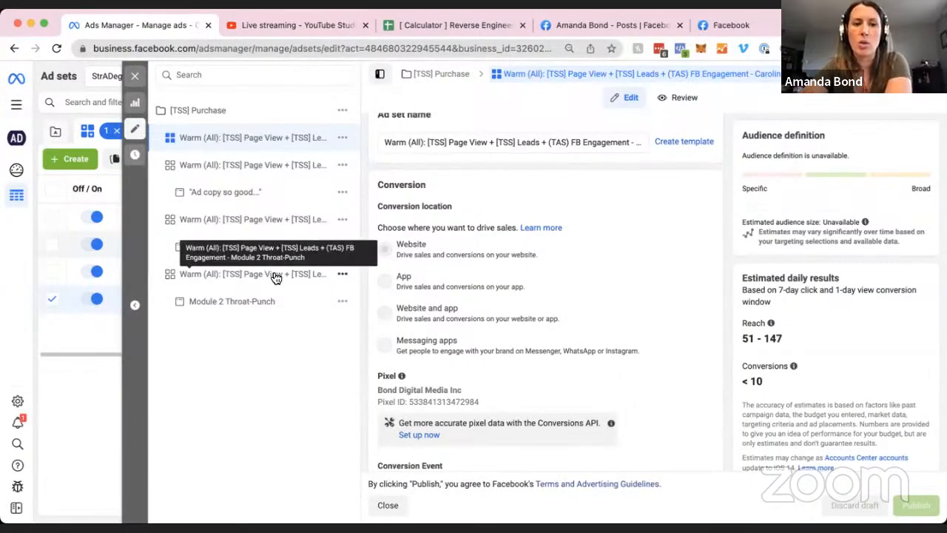
Quickly duplicate the last Warm (All) ad set holding the Module 2 Throat-Punch ad.
left_click(343, 275)
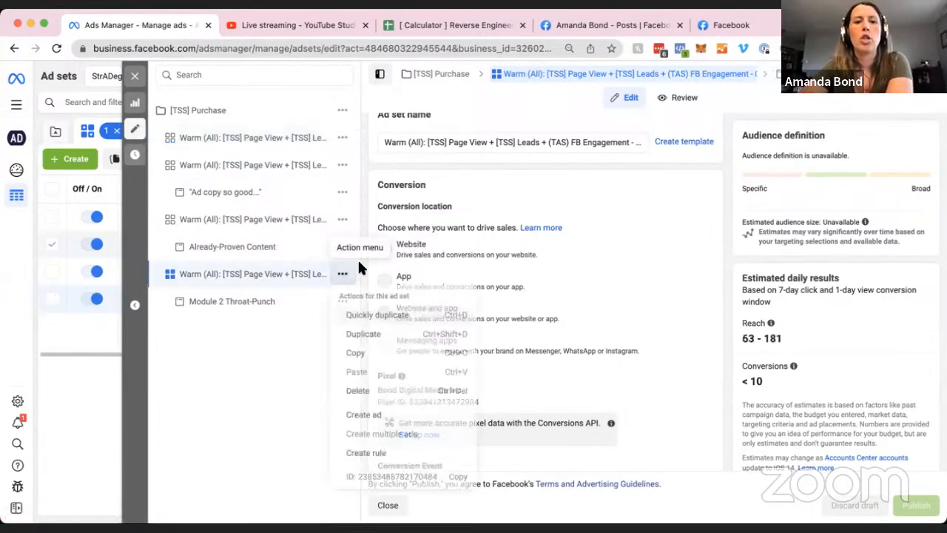
left_click(358, 317)
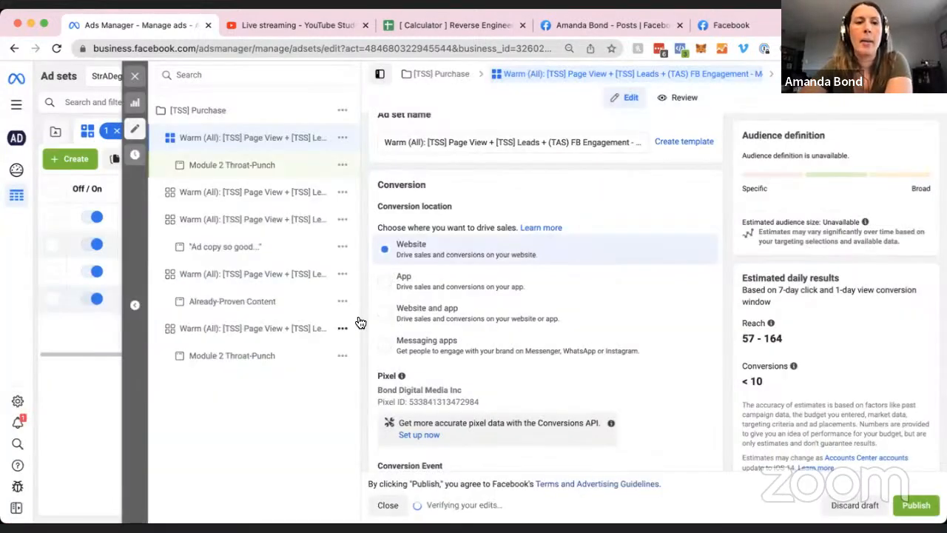
Change the new ad set name's 'Module 2 Throat-Punch - Copy' ending to the next author's name.
left_click(628, 141)
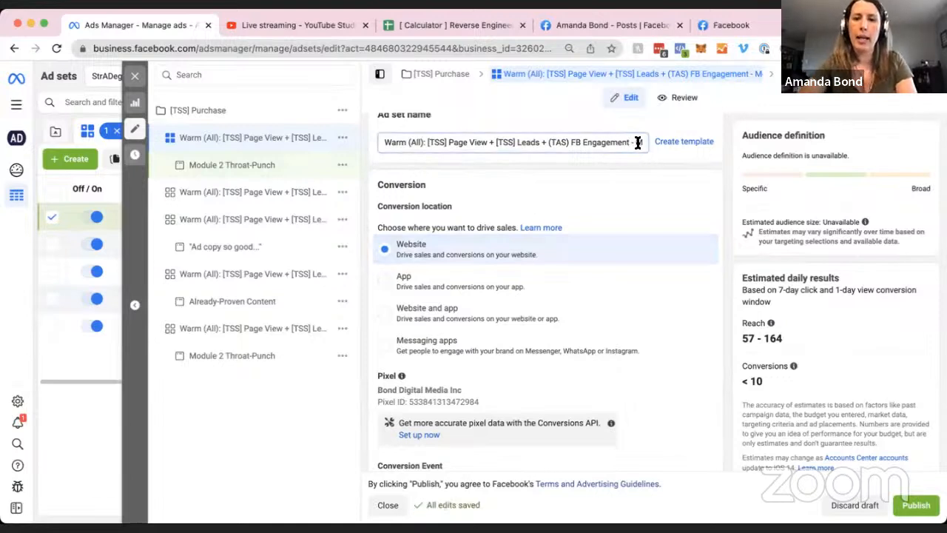
left_click_drag(637, 143, 683, 144)
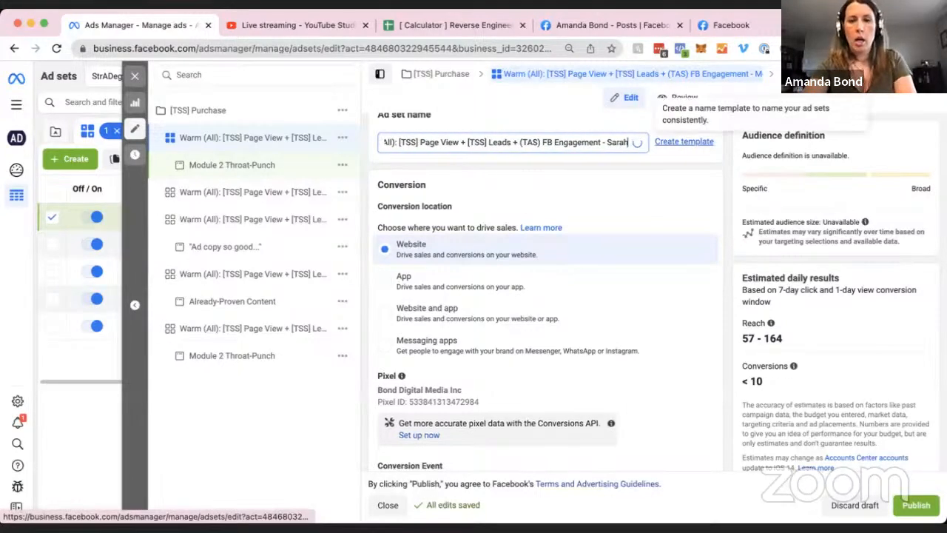
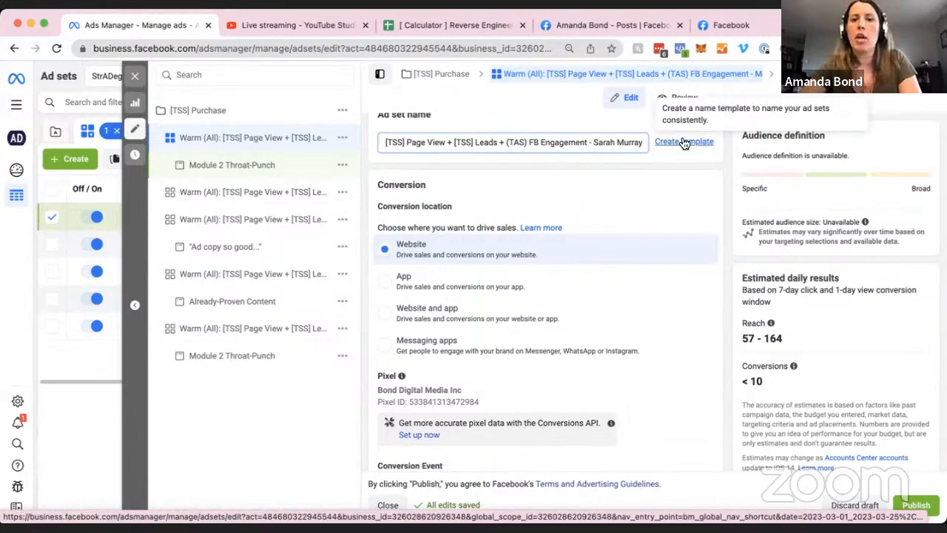
left_click(632, 122)
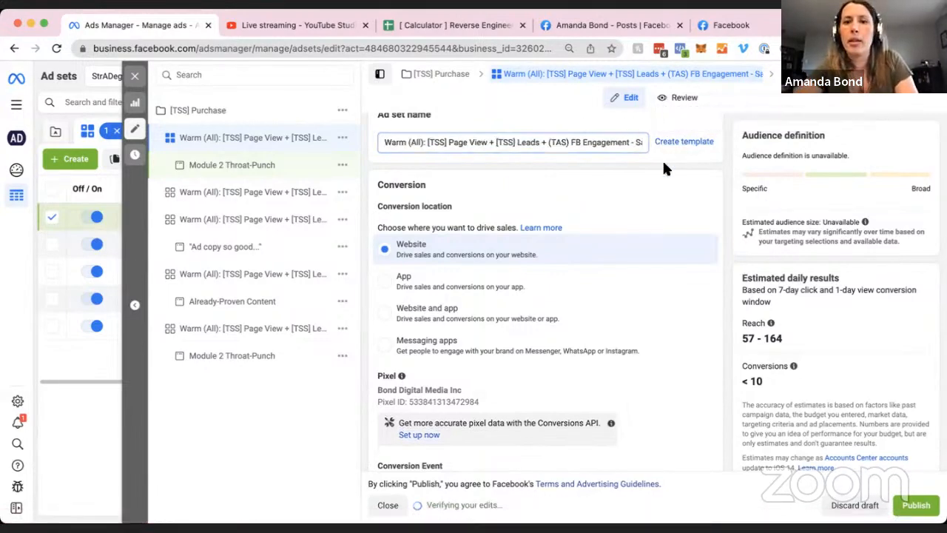
Add all the Stories and Reels placements to the ad set.
scroll(727, 181, "down", 5)
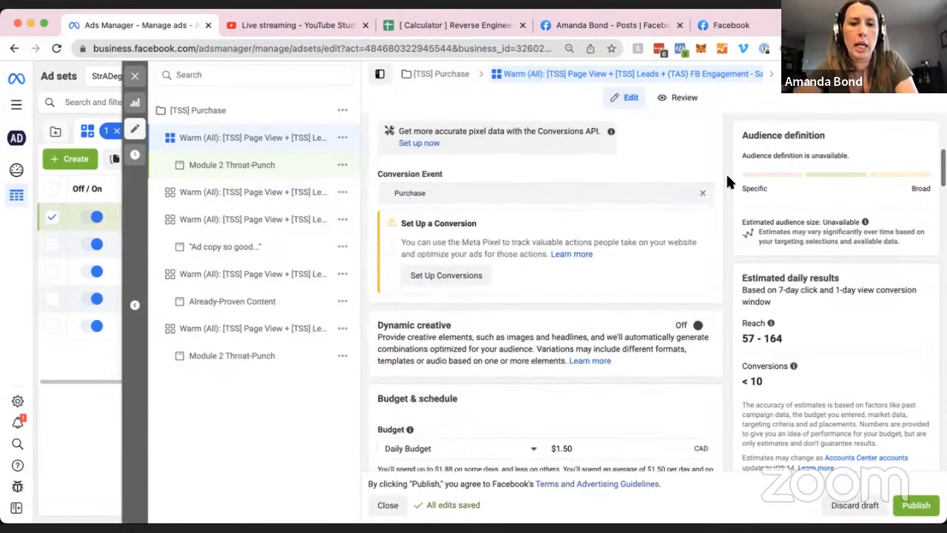
scroll(727, 181, "down", 5)
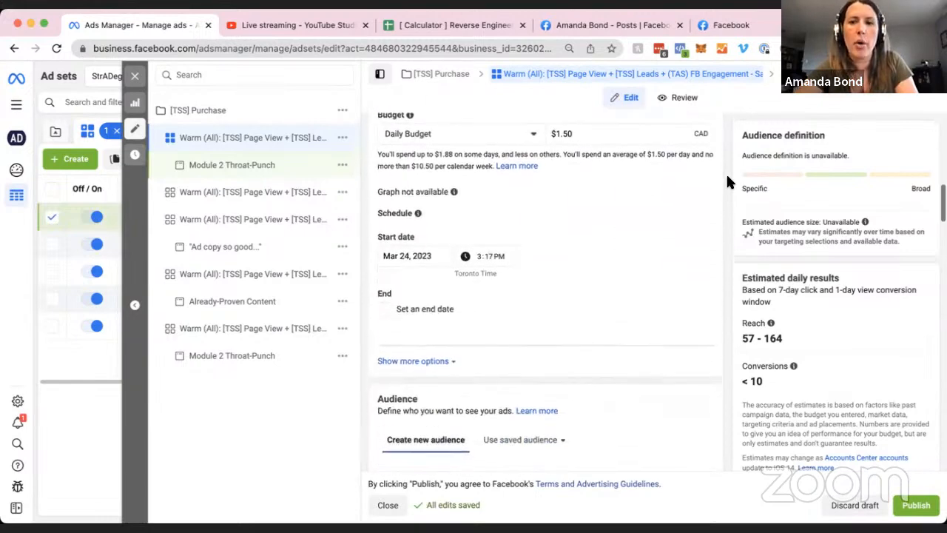
scroll(727, 181, "down", 5)
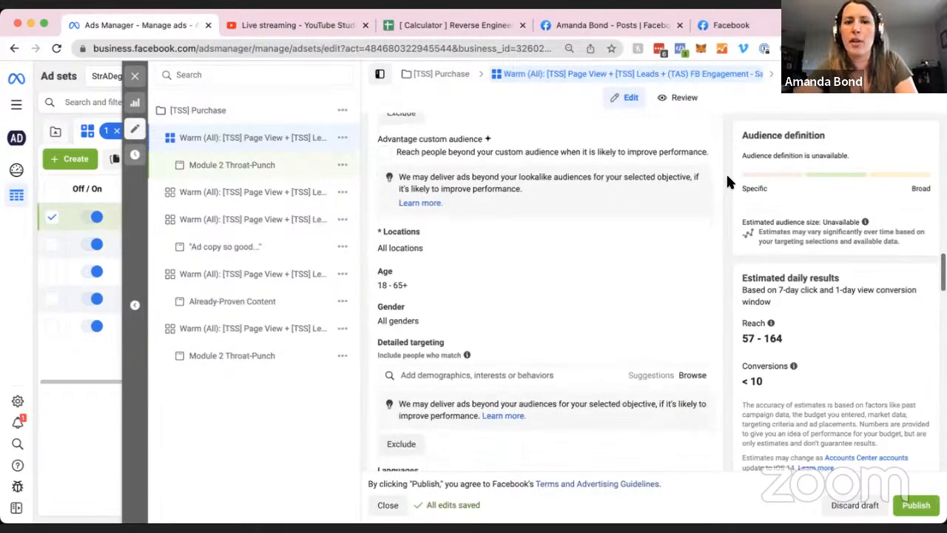
scroll(727, 181, "down", 2)
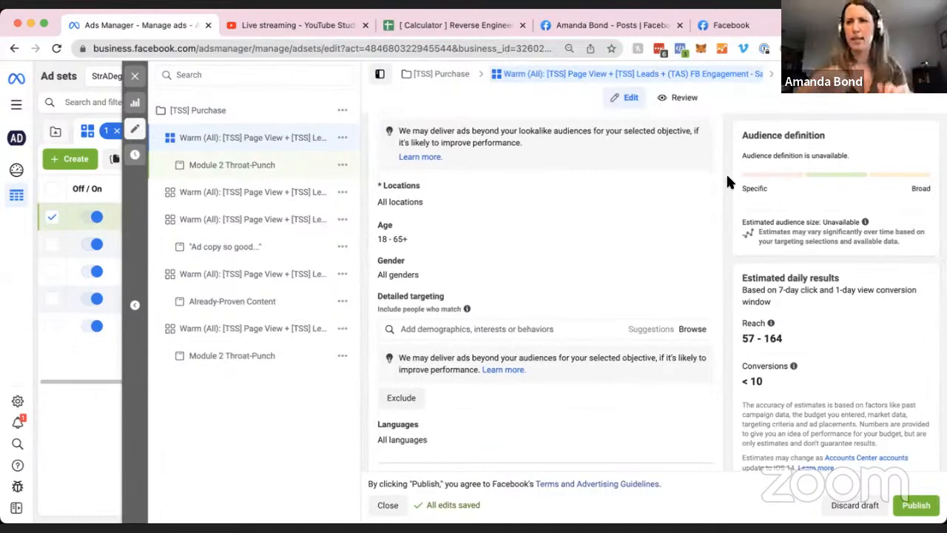
scroll(729, 222, "down", 5)
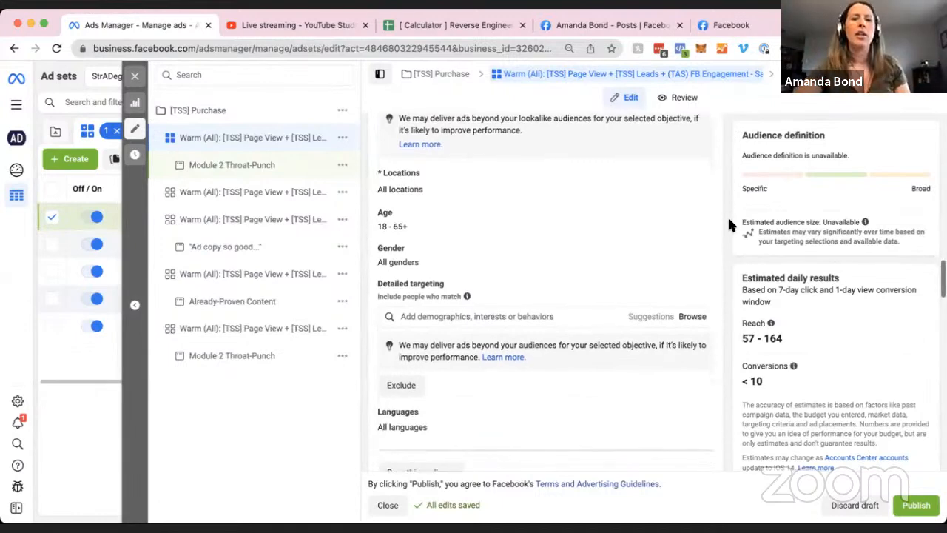
scroll(729, 223, "down", 5)
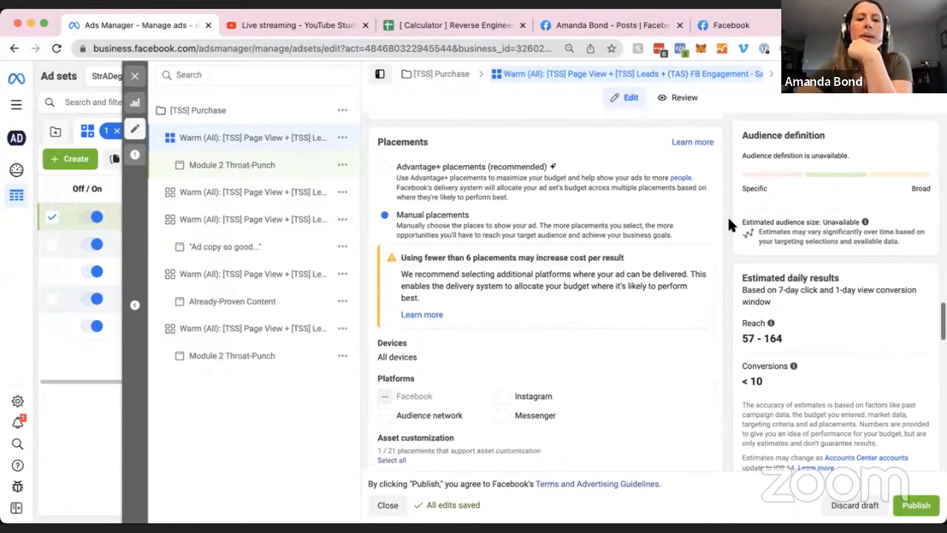
scroll(728, 224, "down", 2)
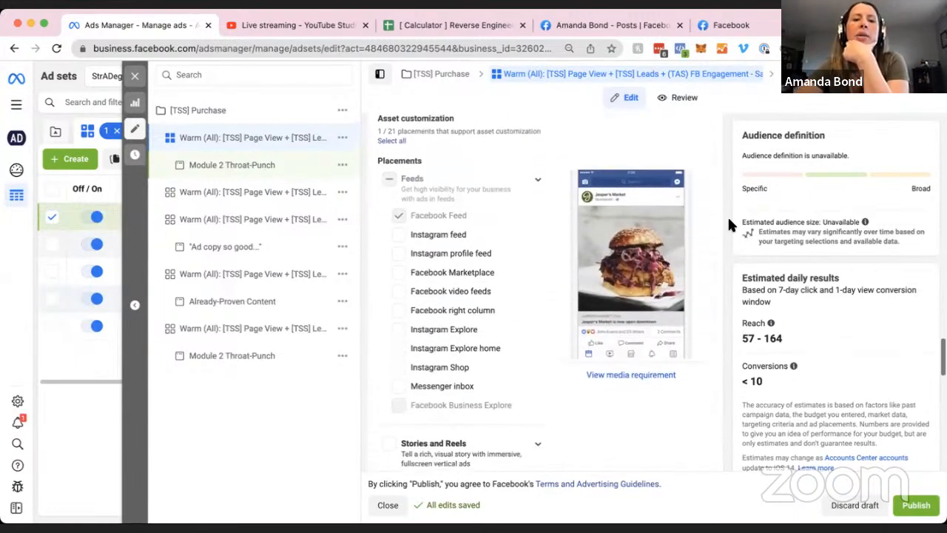
scroll(427, 350, "down", 3)
scroll(442, 363, "down", 1)
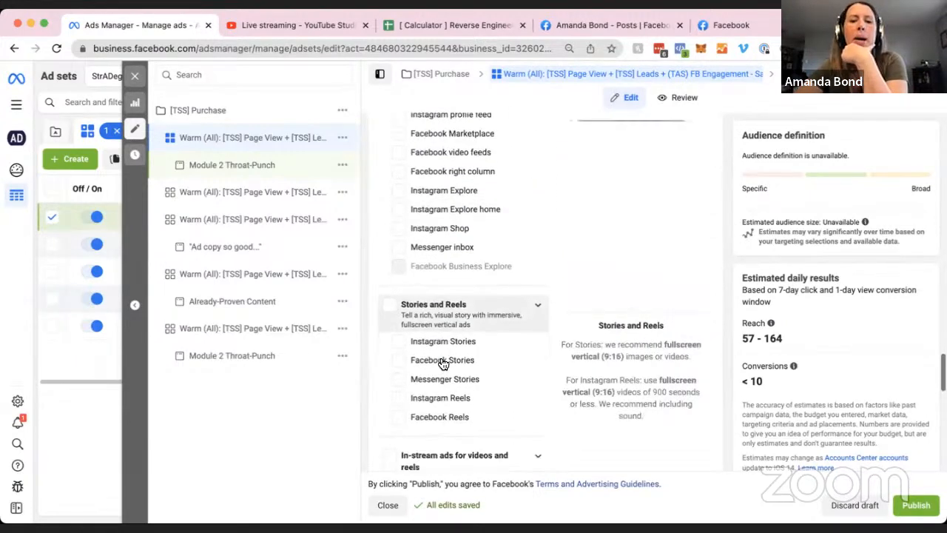
left_click(391, 305)
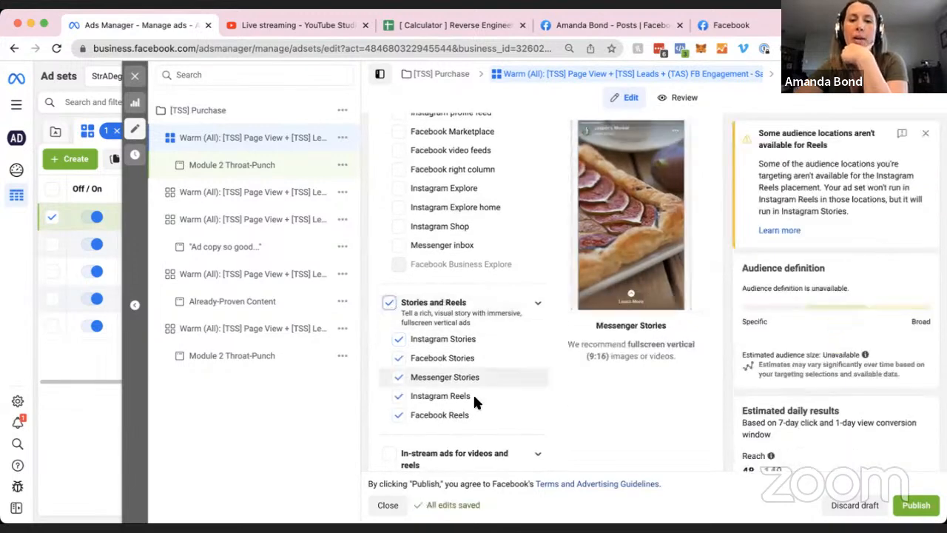
Uncheck Facebook Feed, leaving only the five Stories and Reels placements.
scroll(522, 414, "up", 1)
scroll(522, 414, "up", 1)
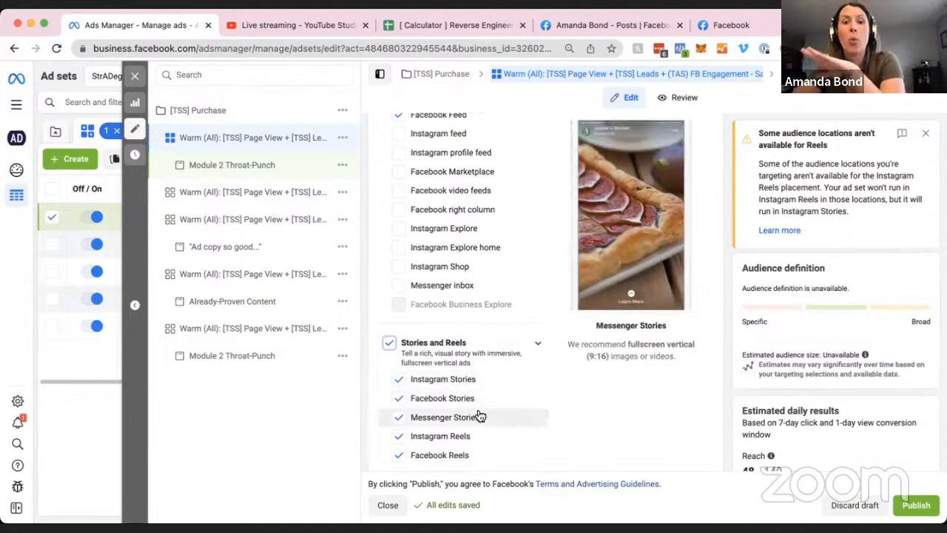
scroll(526, 413, "up", 1)
scroll(526, 413, "down", 2)
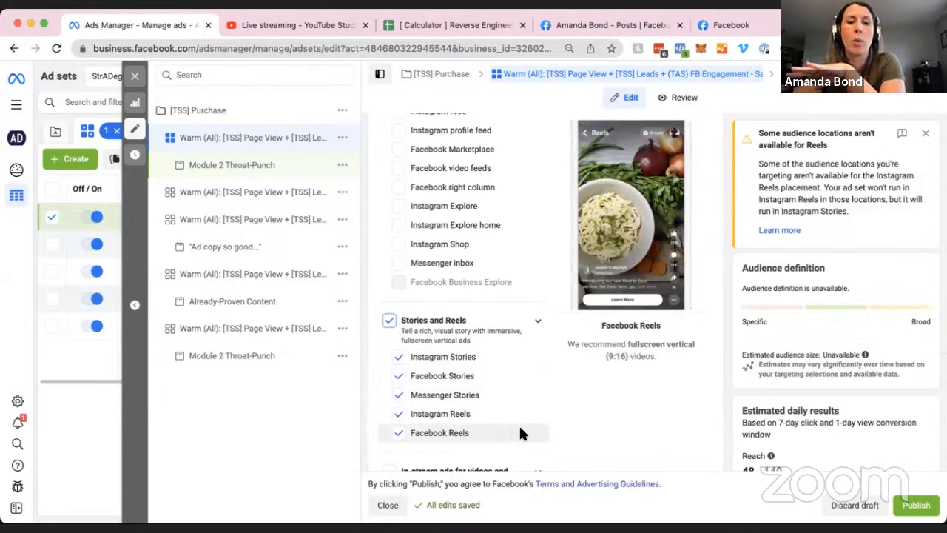
scroll(519, 432, "up", 2)
left_click(398, 145)
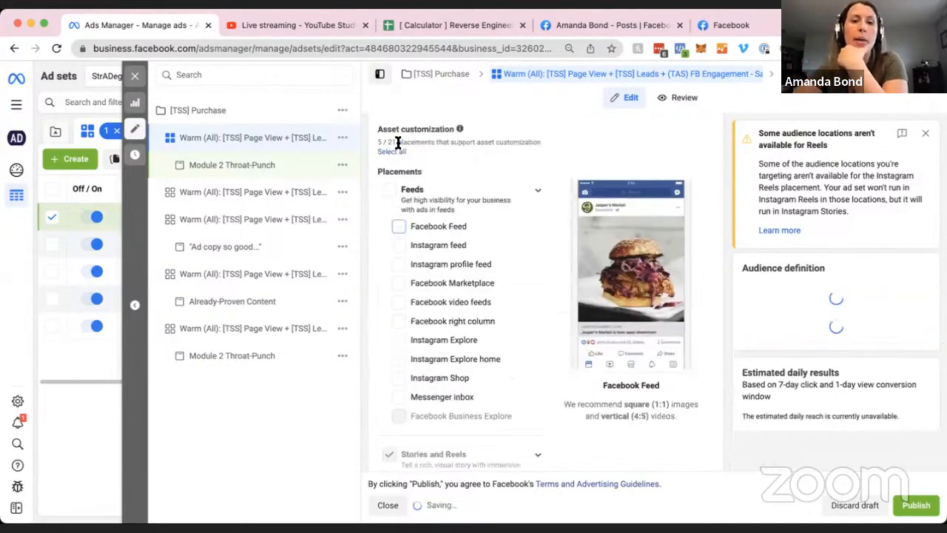
scroll(526, 292, "down", 2)
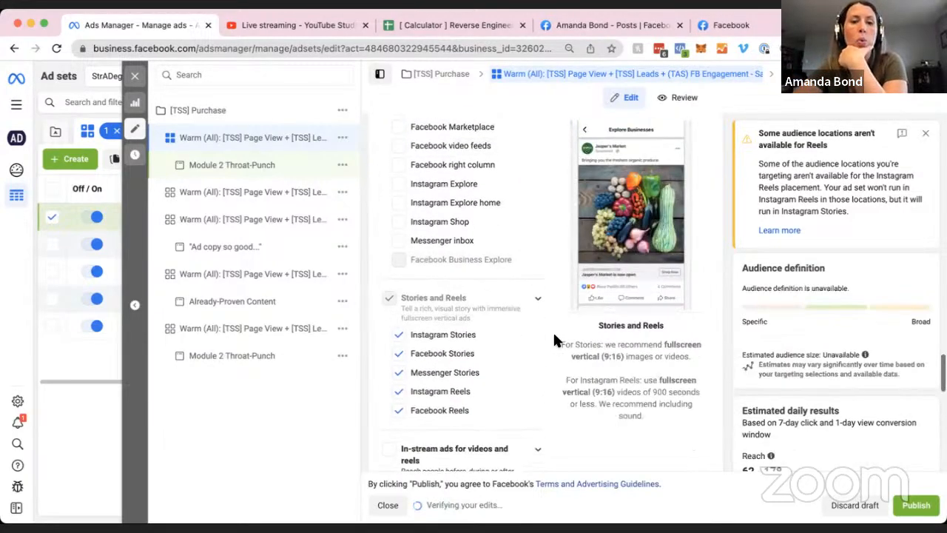
scroll(548, 331, "down", 1)
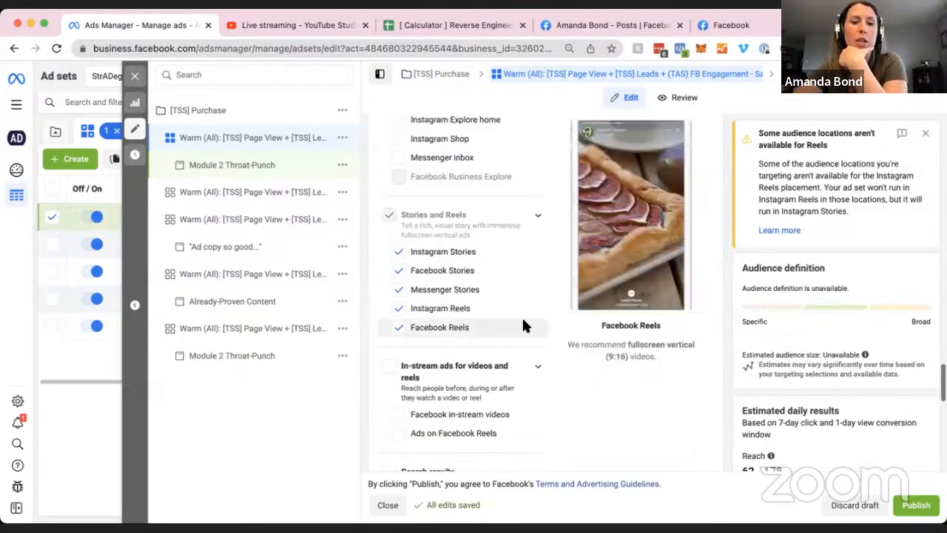
Open the Module 2 Throat-Punch ad and rename it after the testimonial's author.
left_click(293, 167)
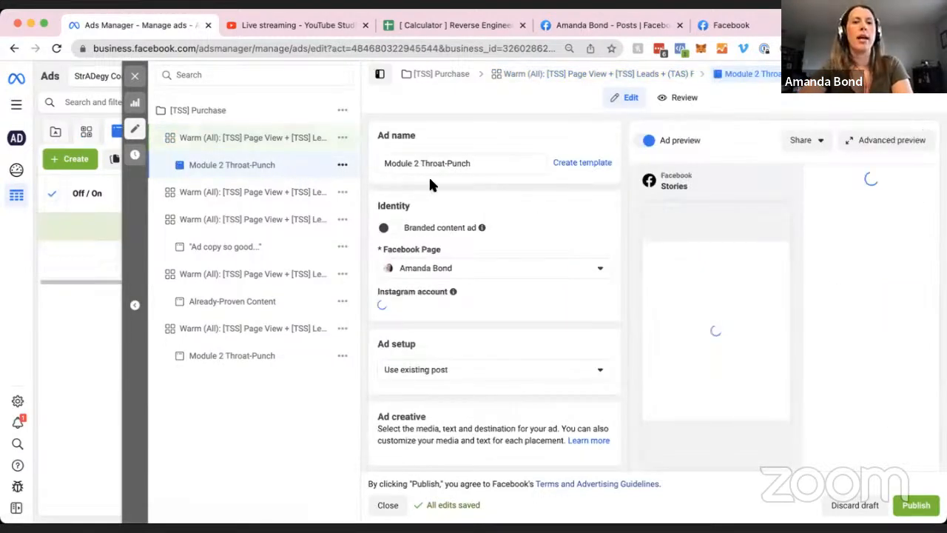
triple_click(482, 162)
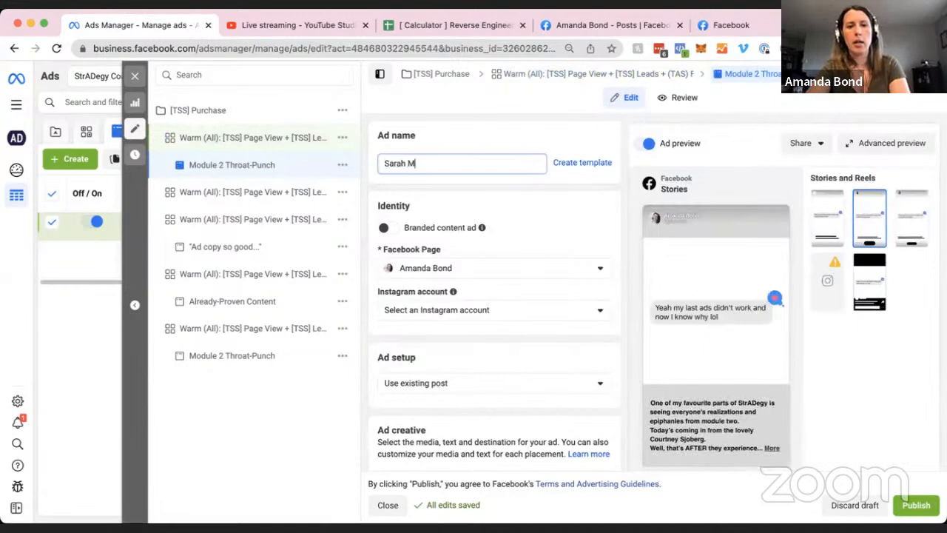
left_click(539, 210)
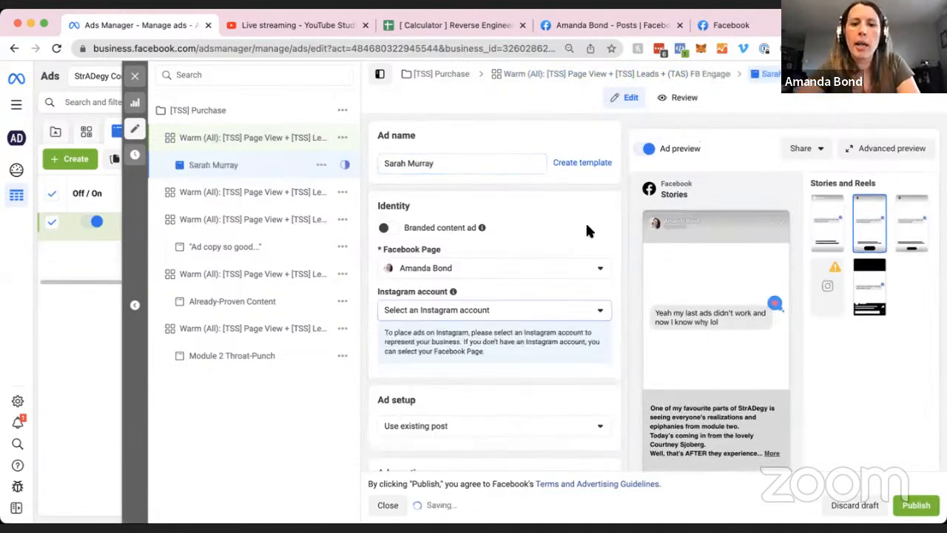
Link the business Instagram account to the ad.
scroll(585, 222, "down", 3)
left_click(484, 216)
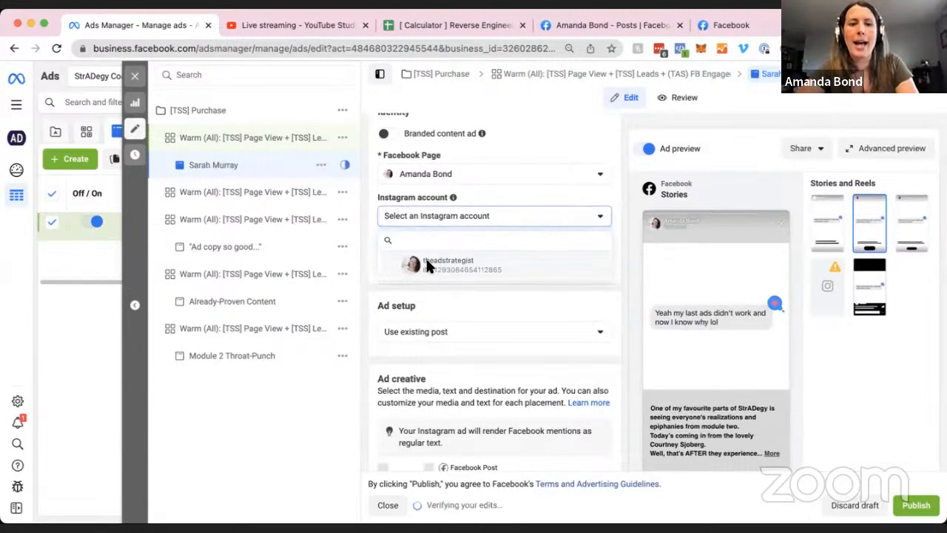
left_click(425, 258)
scroll(494, 274, "down", 2)
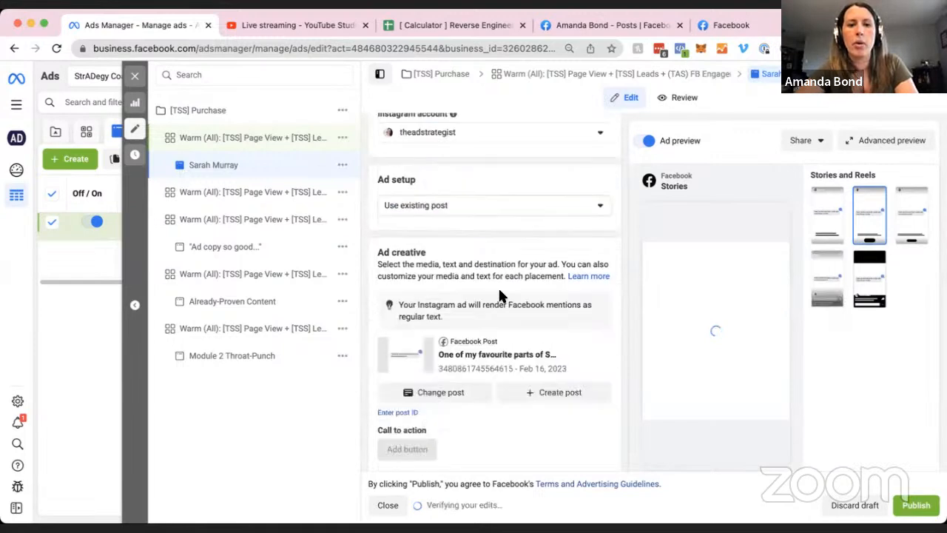
left_click(453, 208)
Switch Ad setup from 'Use existing post' to 'Create ad' as a single image or video ad.
left_click(420, 231)
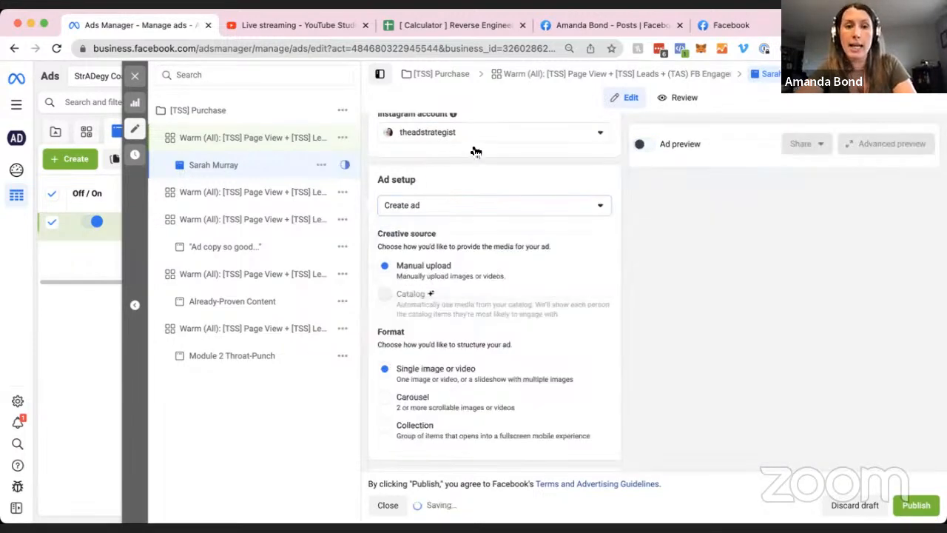
scroll(608, 177, "down", 4)
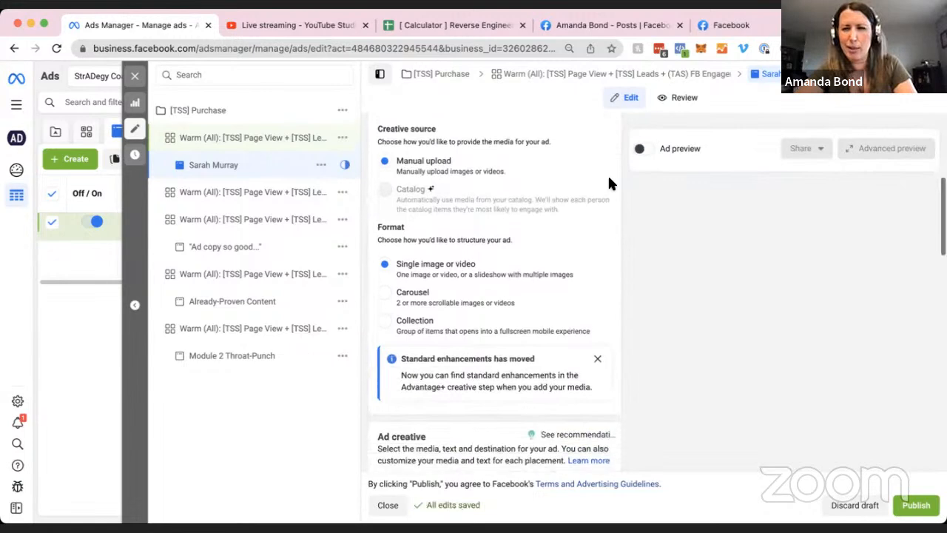
scroll(609, 187, "down", 3)
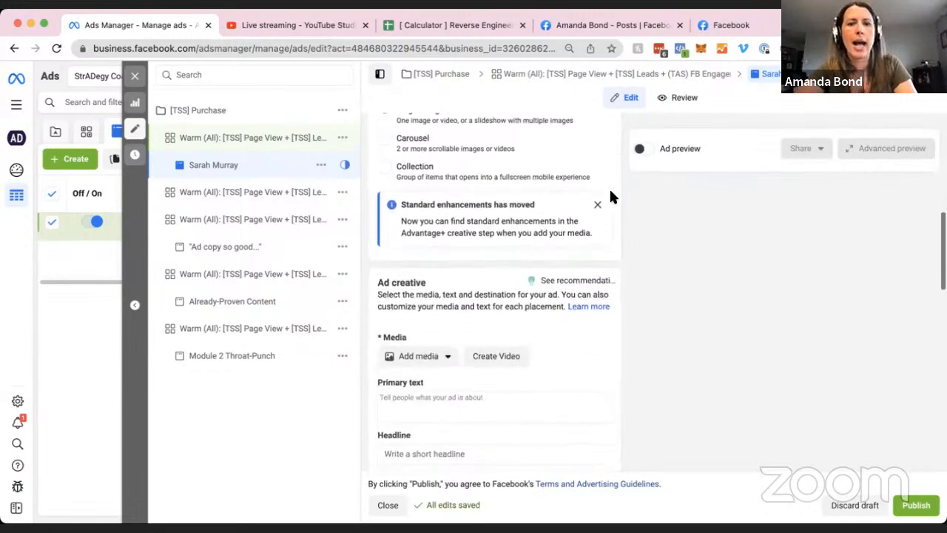
scroll(619, 241, "up", 3)
scroll(620, 243, "up", 2)
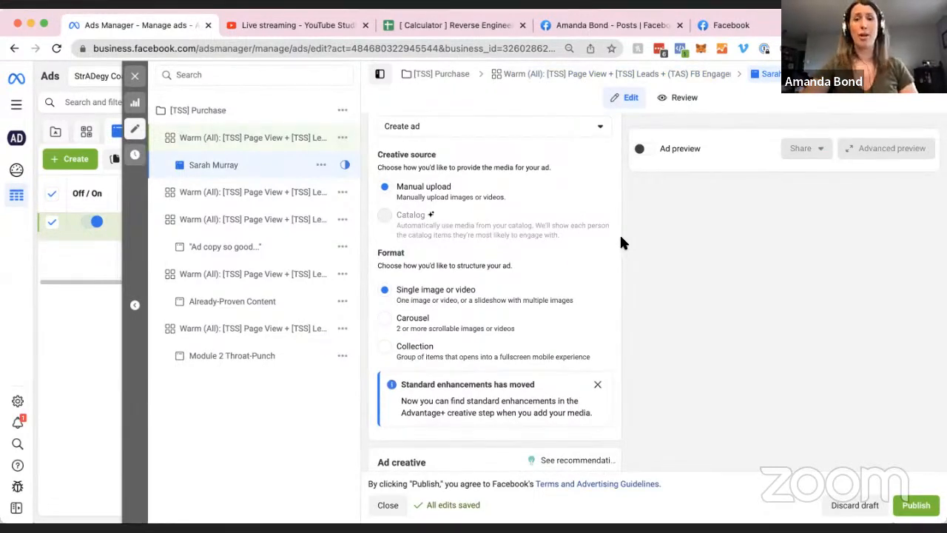
scroll(620, 268, "down", 1)
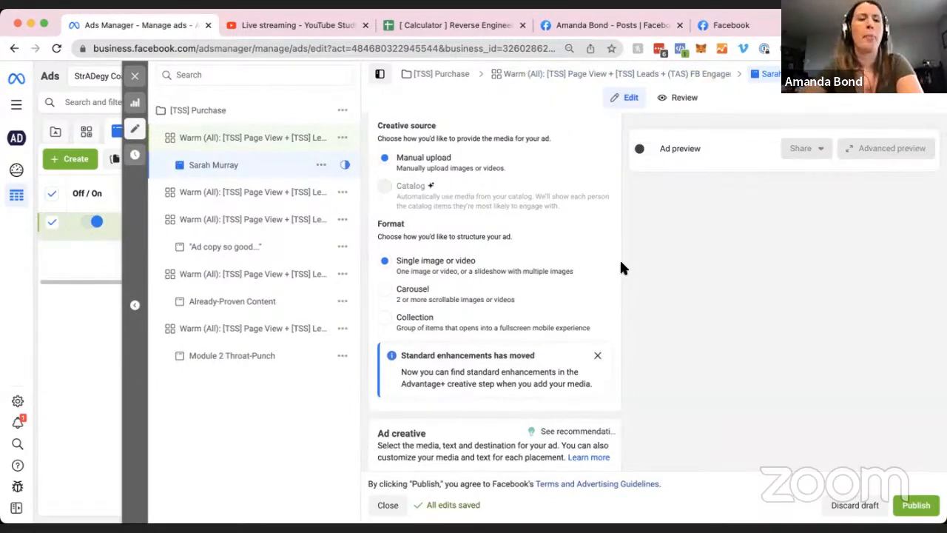
scroll(621, 303, "down", 2)
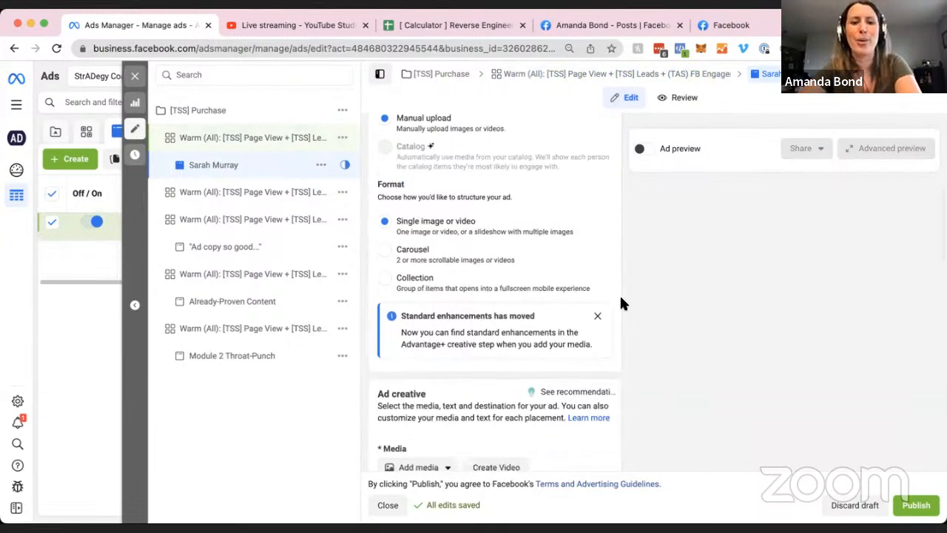
scroll(621, 303, "down", 6)
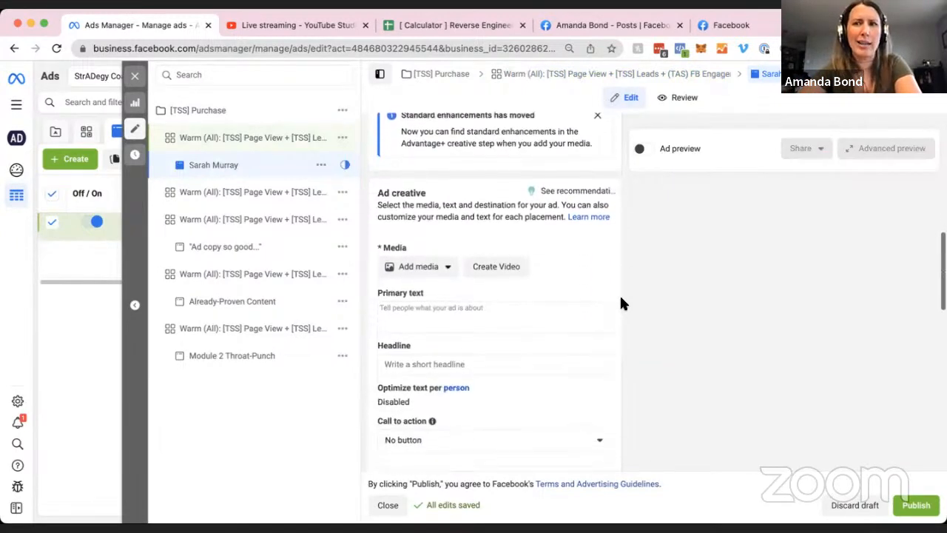
scroll(619, 294, "up", 8)
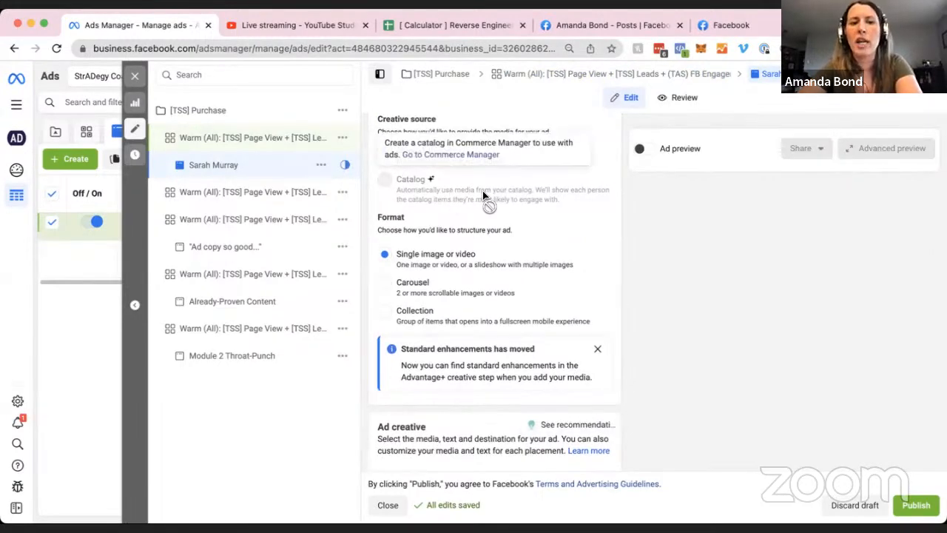
scroll(591, 200, "down", 3)
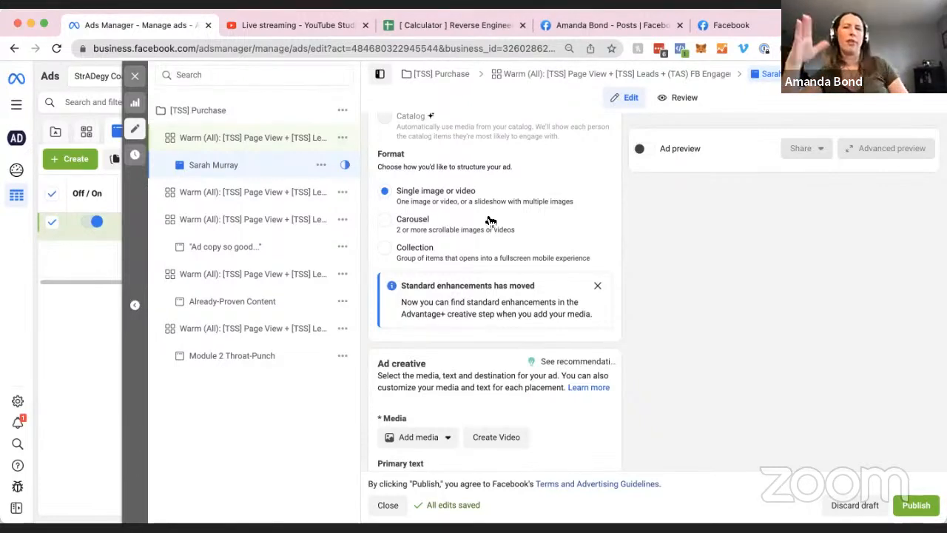
scroll(507, 258, "down", 5)
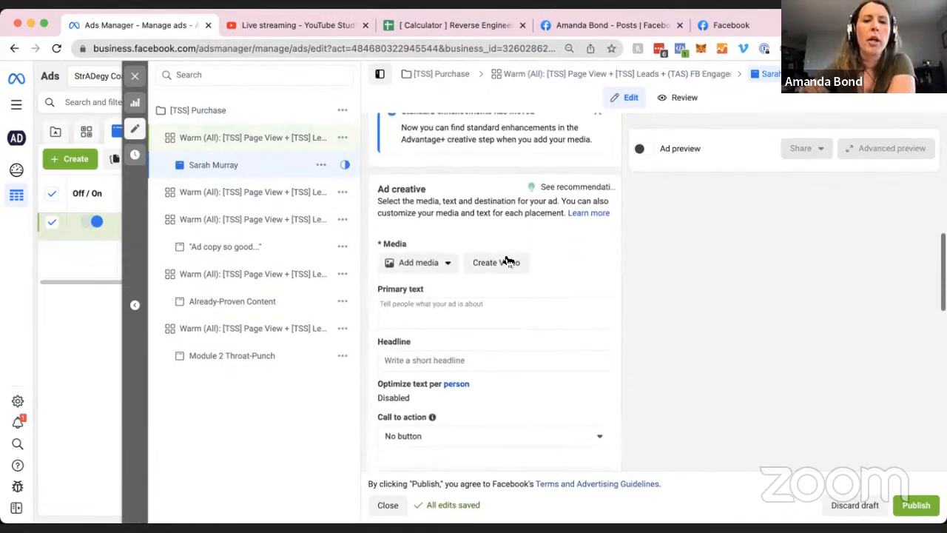
scroll(581, 250, "down", 1)
left_click(447, 212)
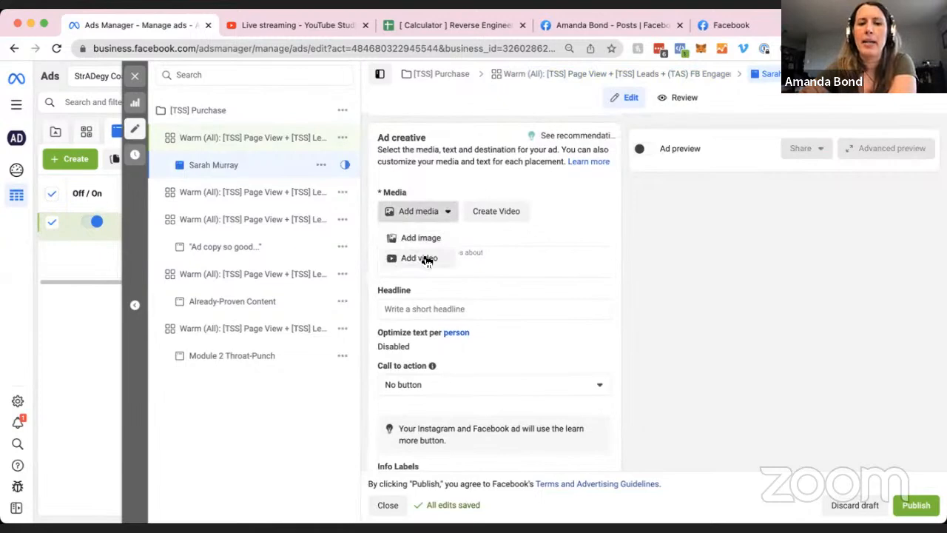
Select the 720 × 1280 Instagram video as the ad's media and proceed to cropping.
left_click(423, 251)
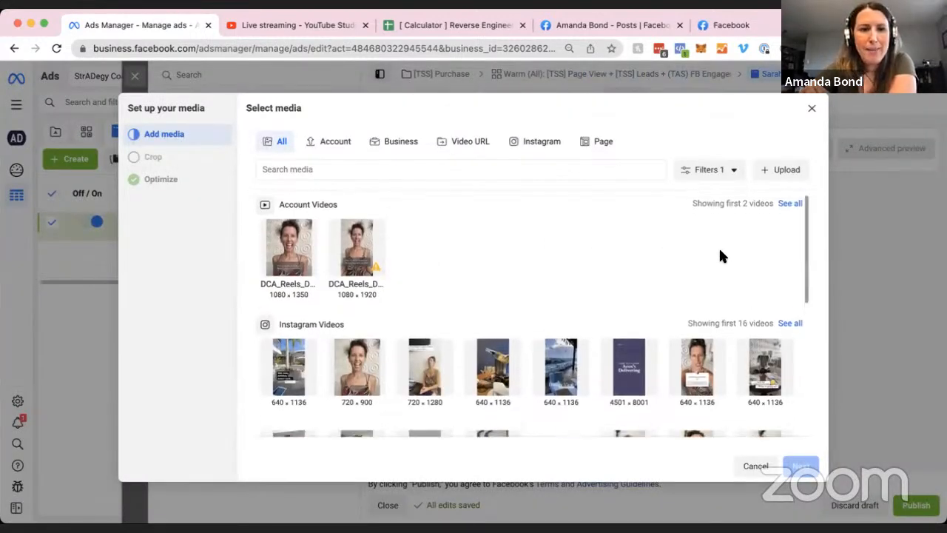
scroll(765, 218, "down", 10)
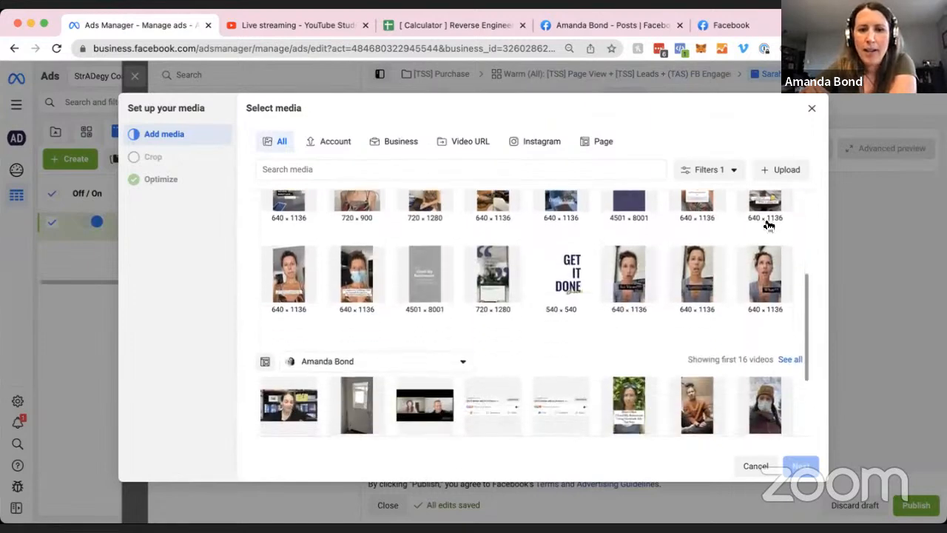
scroll(782, 217, "up", 8)
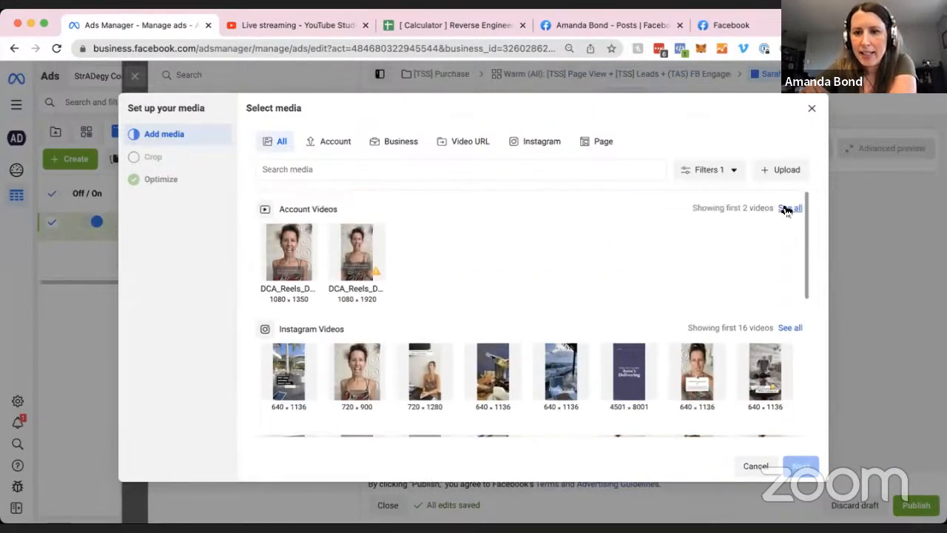
left_click(788, 208)
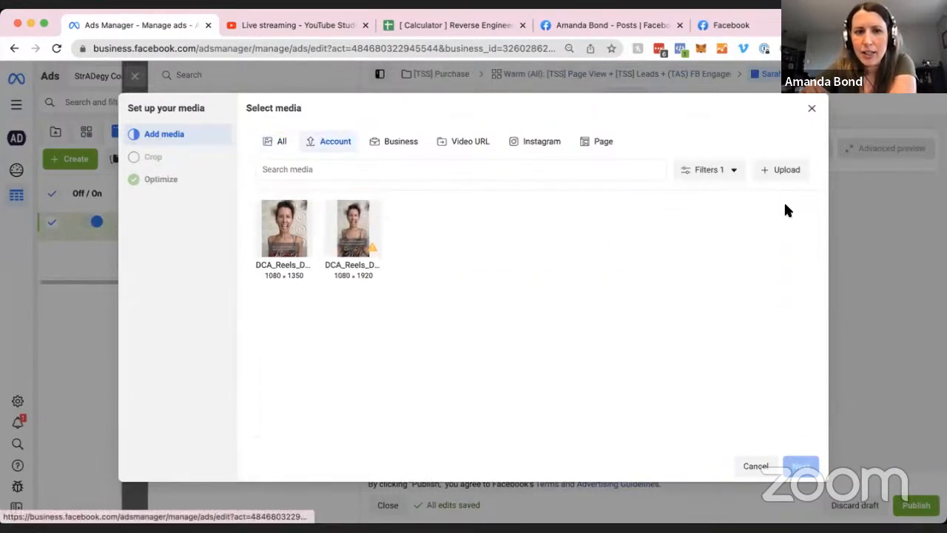
left_click(276, 140)
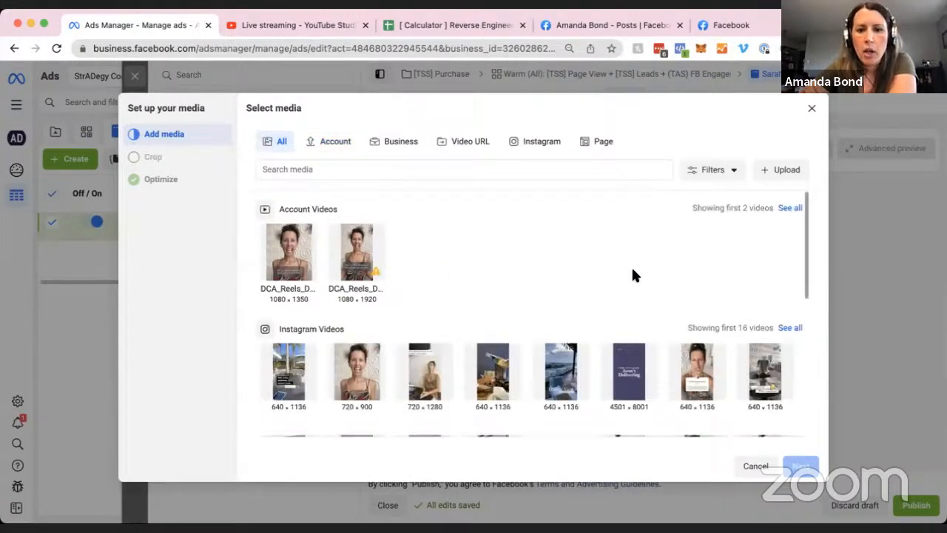
scroll(666, 270, "down", 2)
left_click(789, 240)
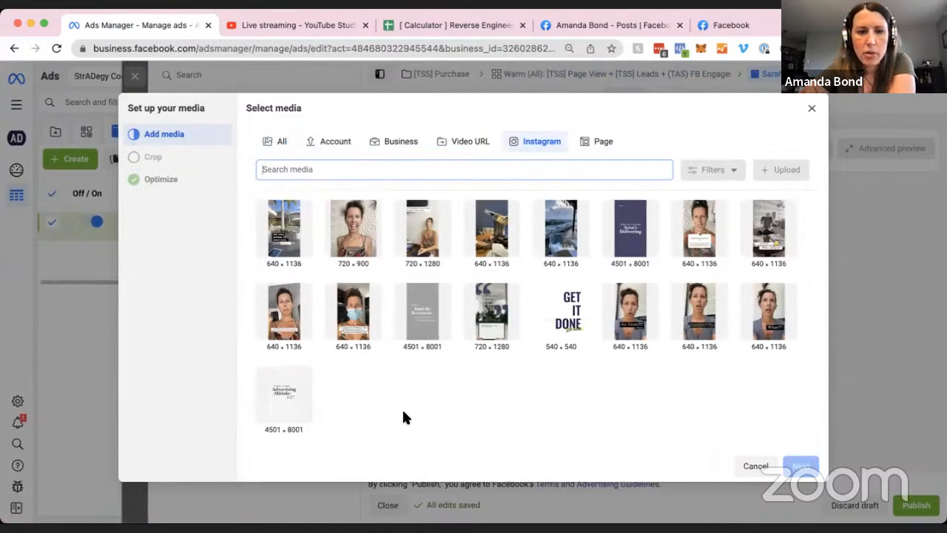
left_click(490, 312)
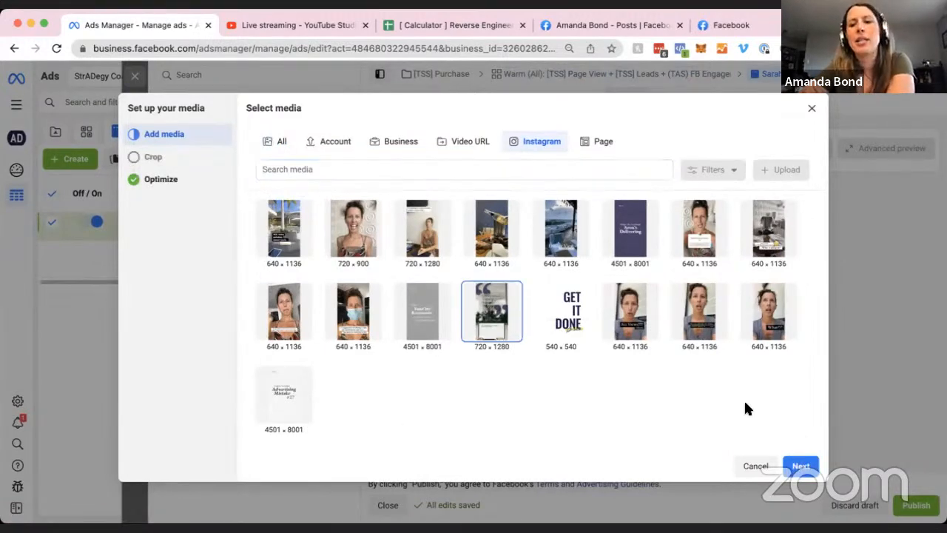
left_click(799, 468)
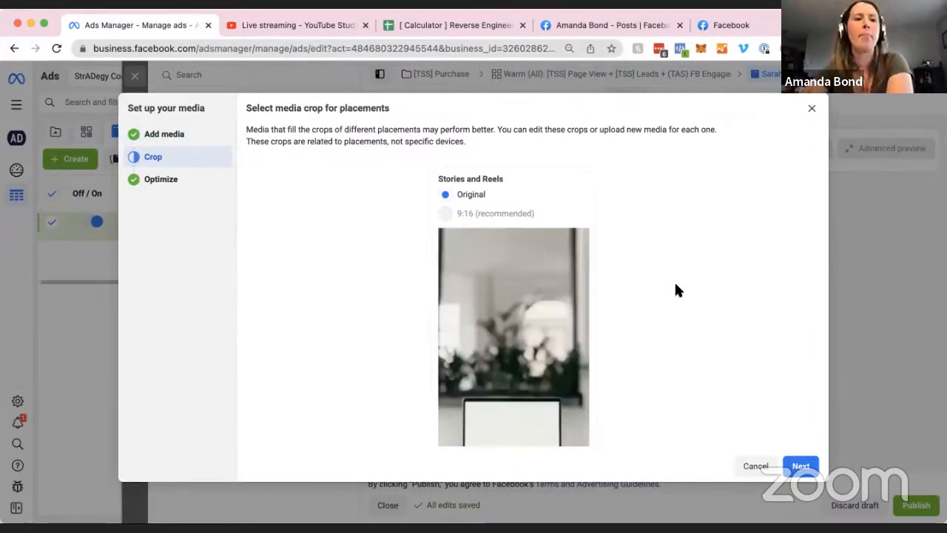
Keep Standard enhancements Off and finish the Advantage+ creative settings.
scroll(725, 321, "down", 3)
scroll(724, 321, "down", 1)
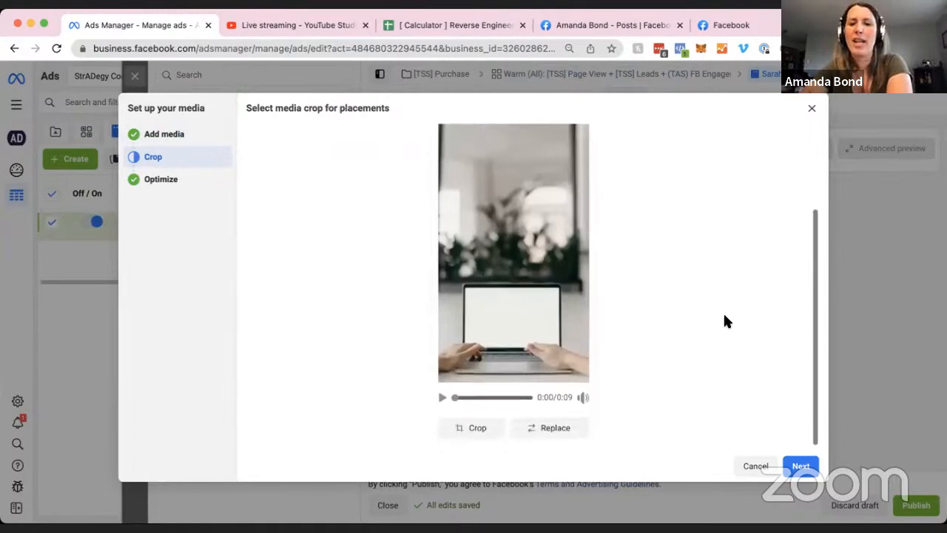
left_click(800, 466)
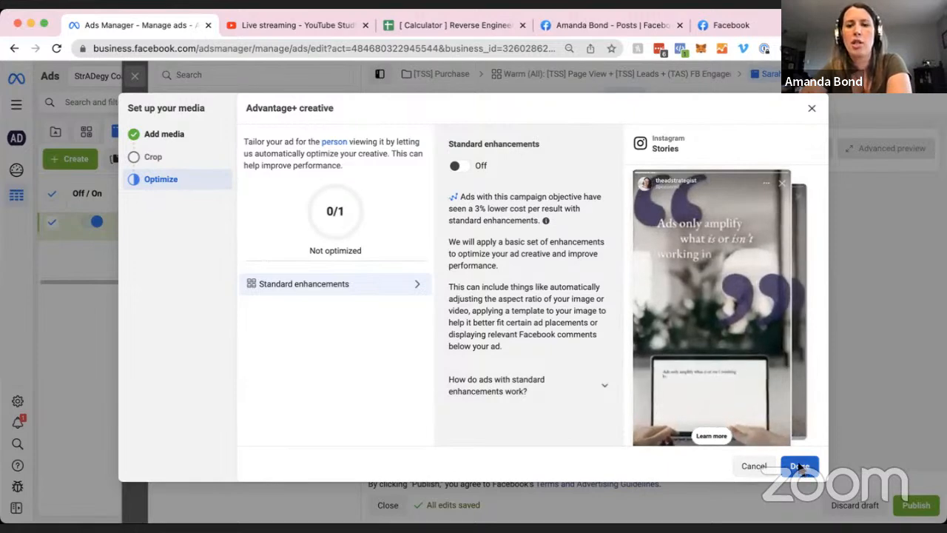
left_click(801, 467)
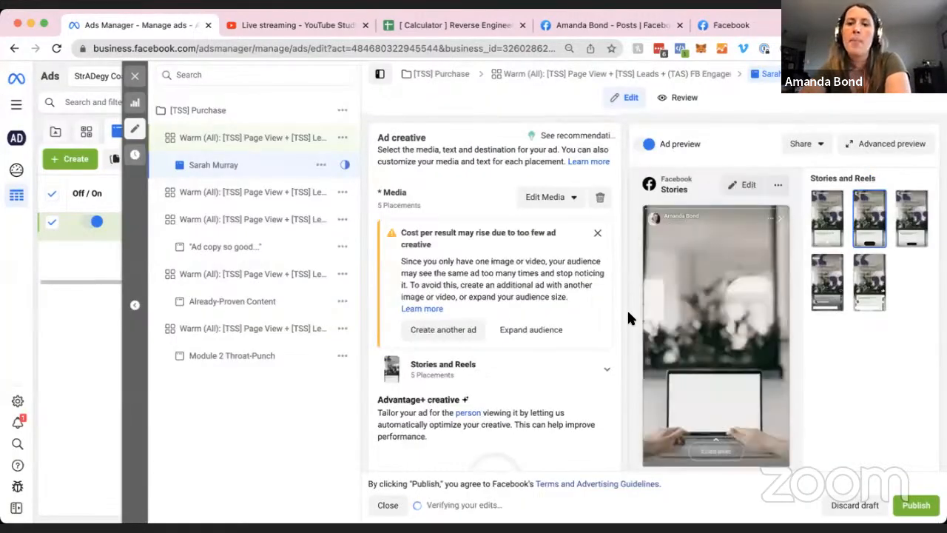
Preview the video as an Instagram Stories ad and go to the empty Website URL field.
scroll(551, 330, "down", 5)
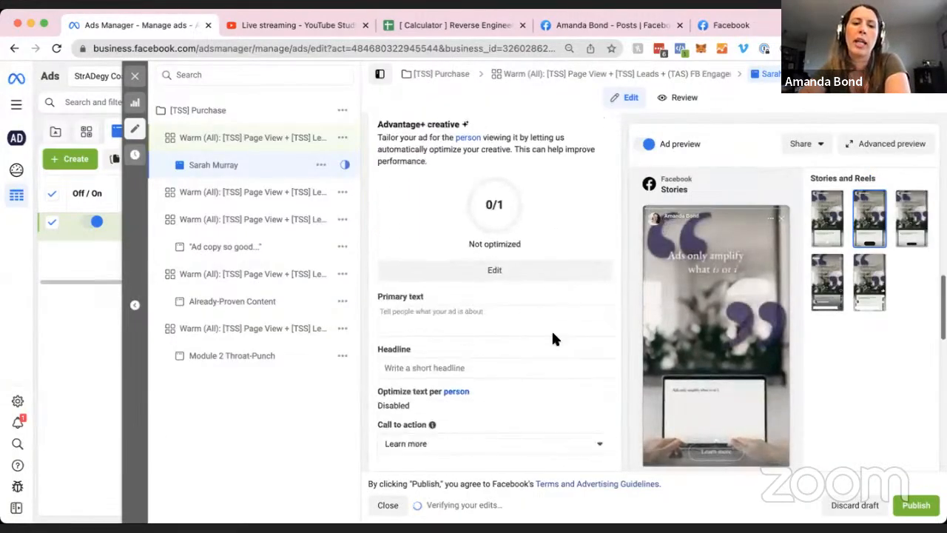
left_click(435, 195)
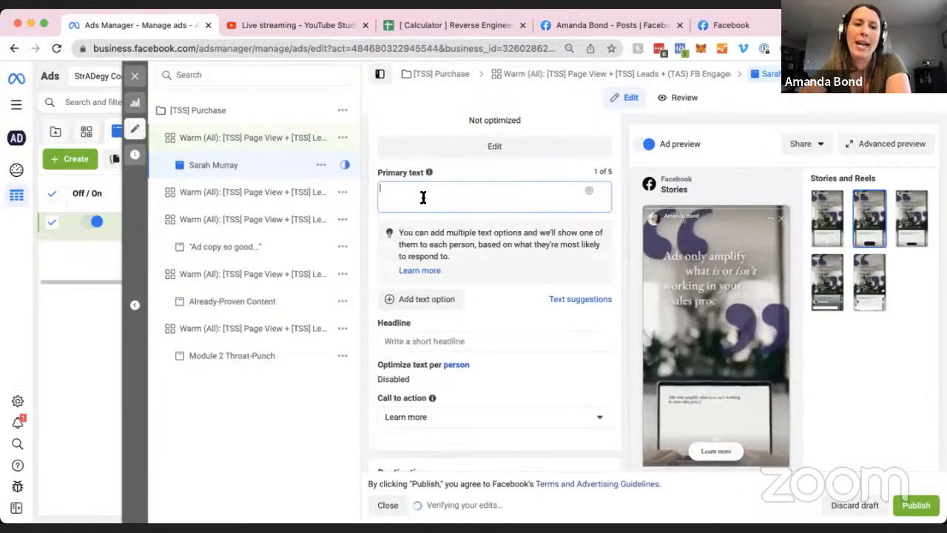
scroll(472, 341, "down", 1)
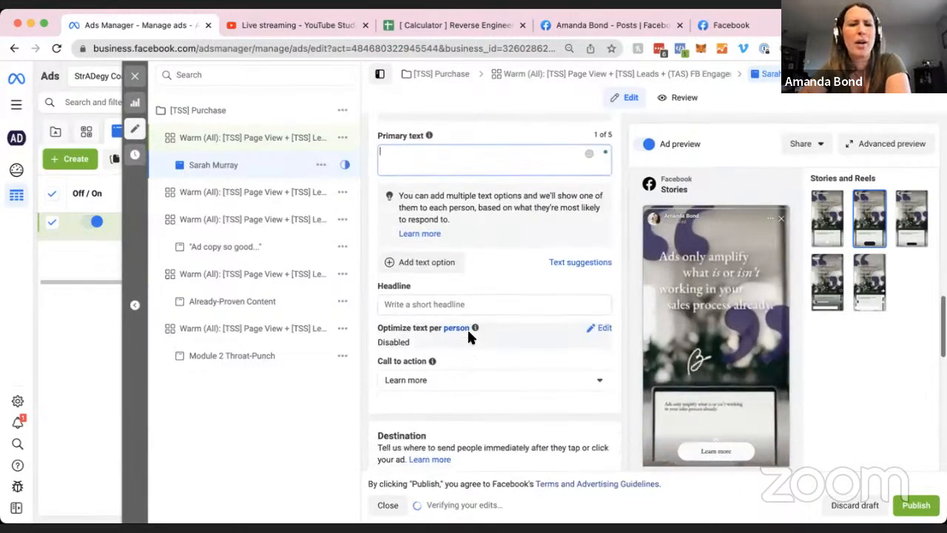
mouse_move(476, 328)
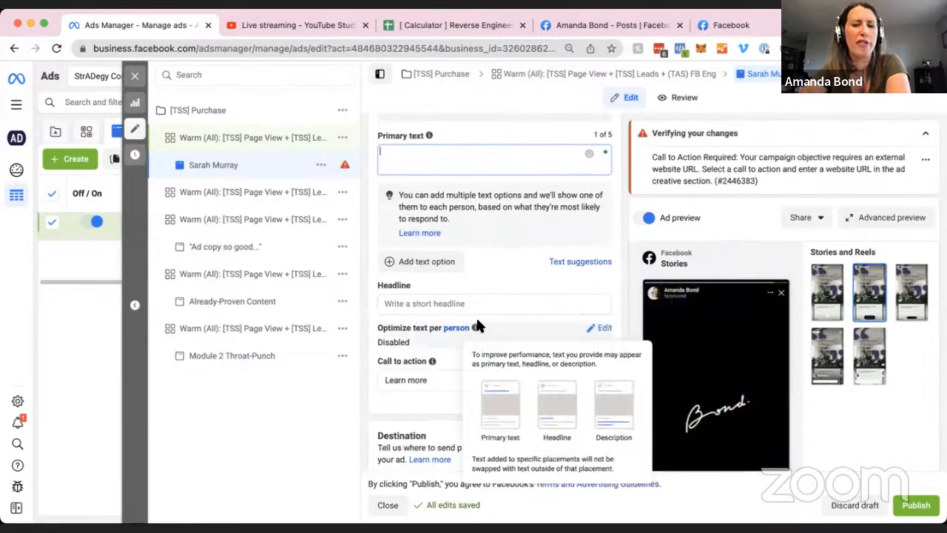
scroll(476, 328, "down", 2)
scroll(671, 315, "down", 5)
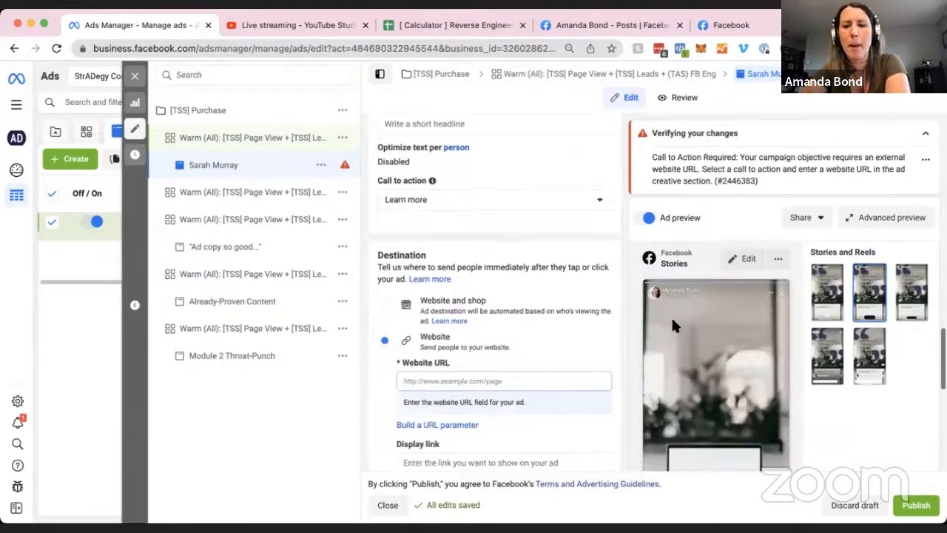
left_click(838, 317)
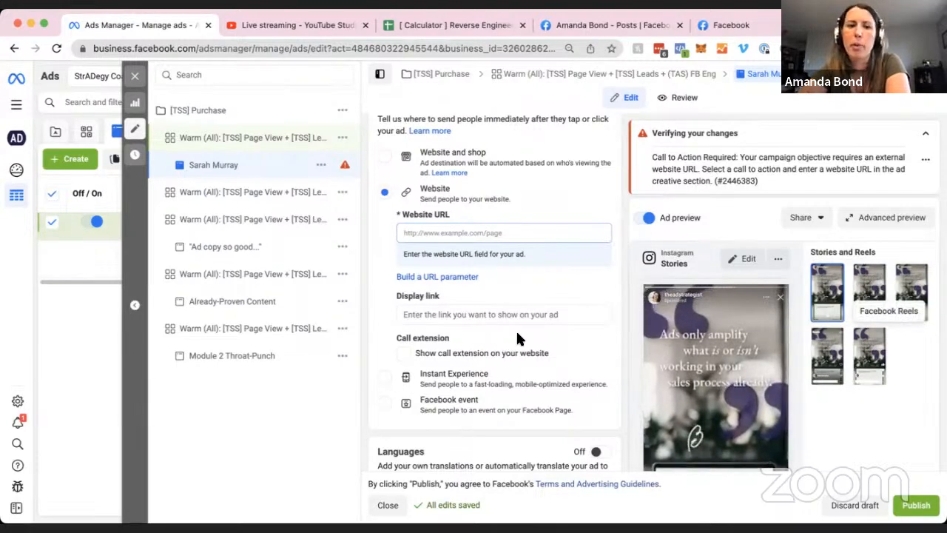
left_click(513, 230)
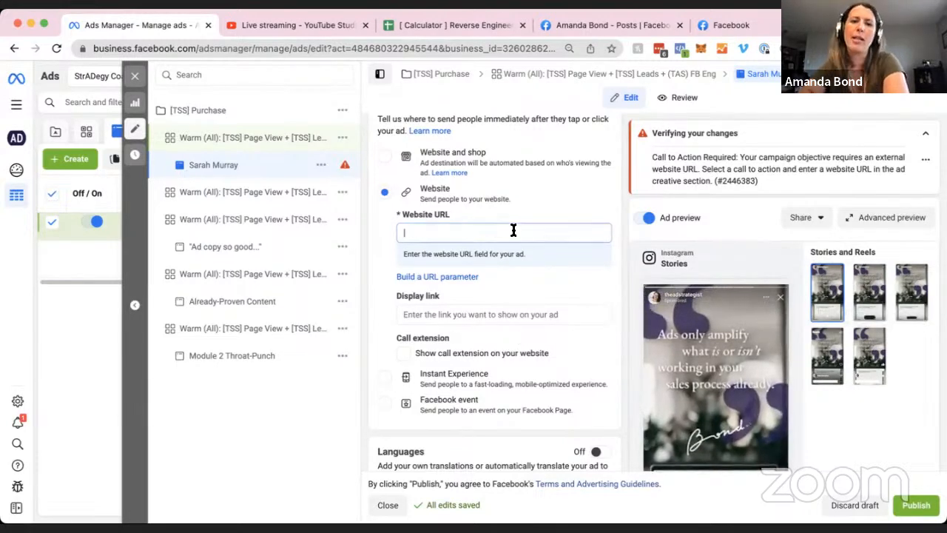
Open the Facebook post's join link to the StrADegy System landing page.
left_click(737, 26)
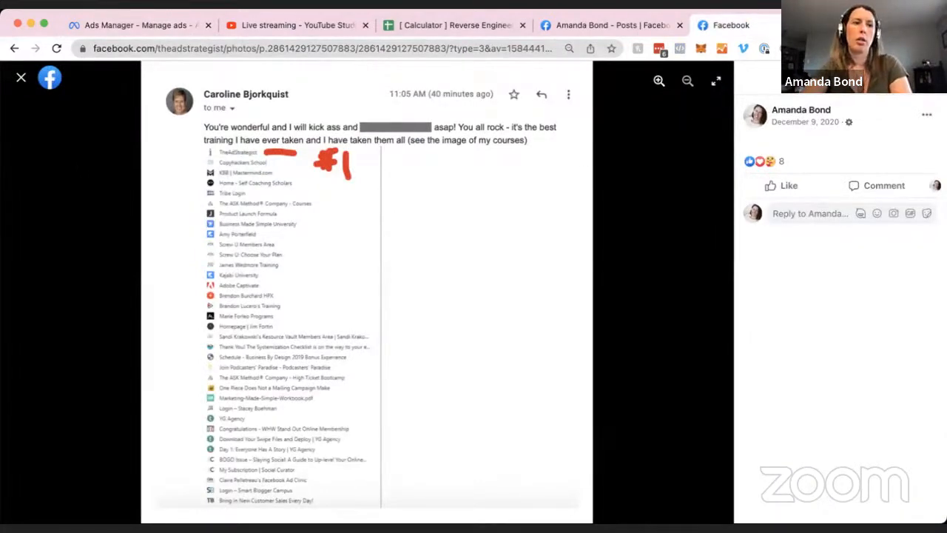
key("Escape")
scroll(421, 222, "up", 5)
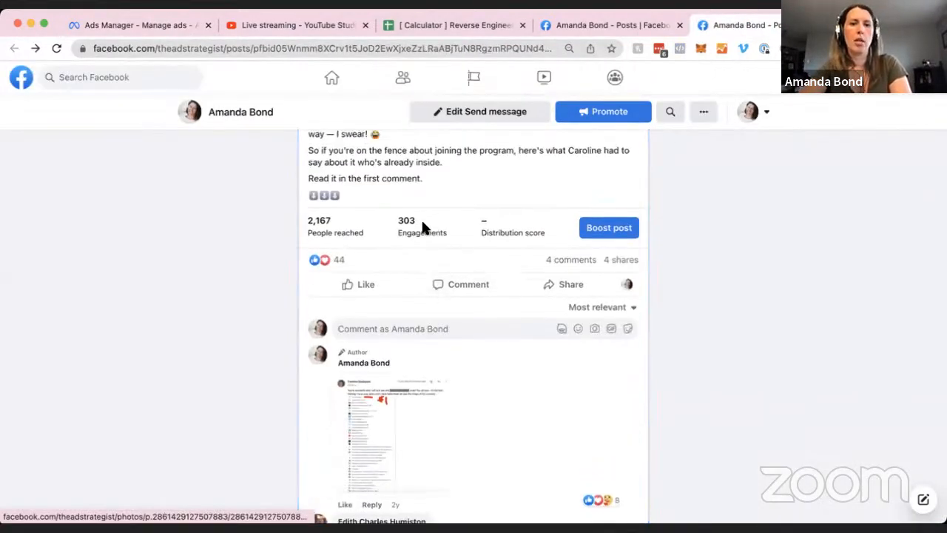
scroll(410, 225, "up", 1)
left_click(390, 225)
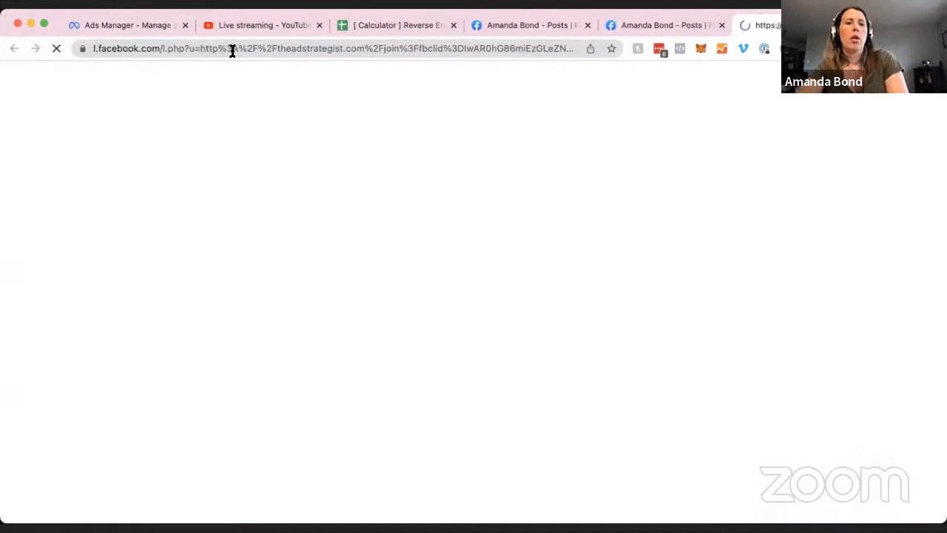
Copy the landing page address theadstrategist.com/tss-sfsp-1/ and bring it back to the ad editor.
left_click(273, 49)
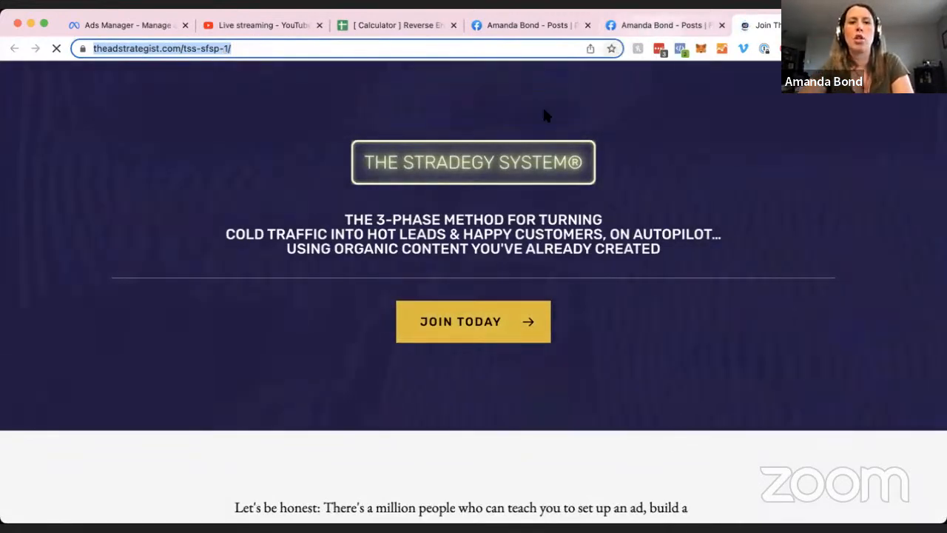
left_click(650, 25)
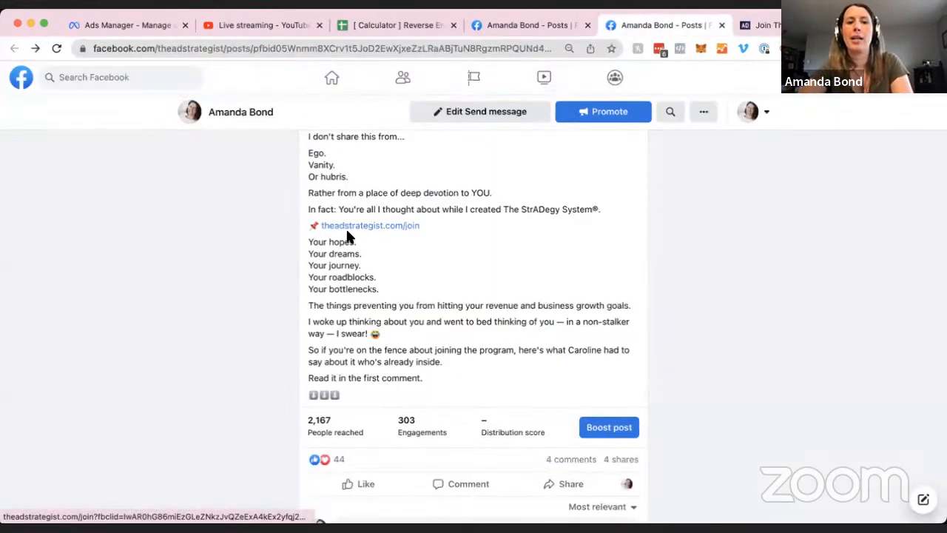
left_click(745, 25)
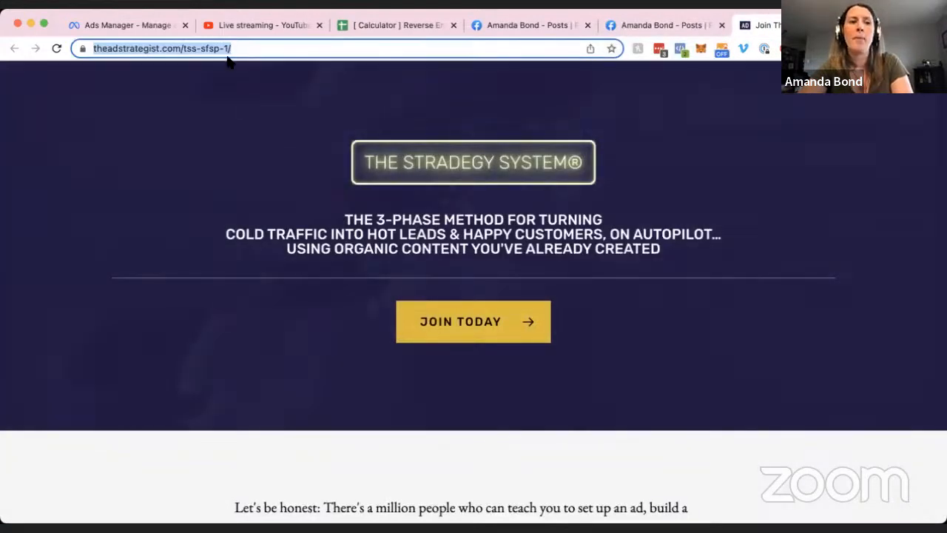
left_click(127, 24)
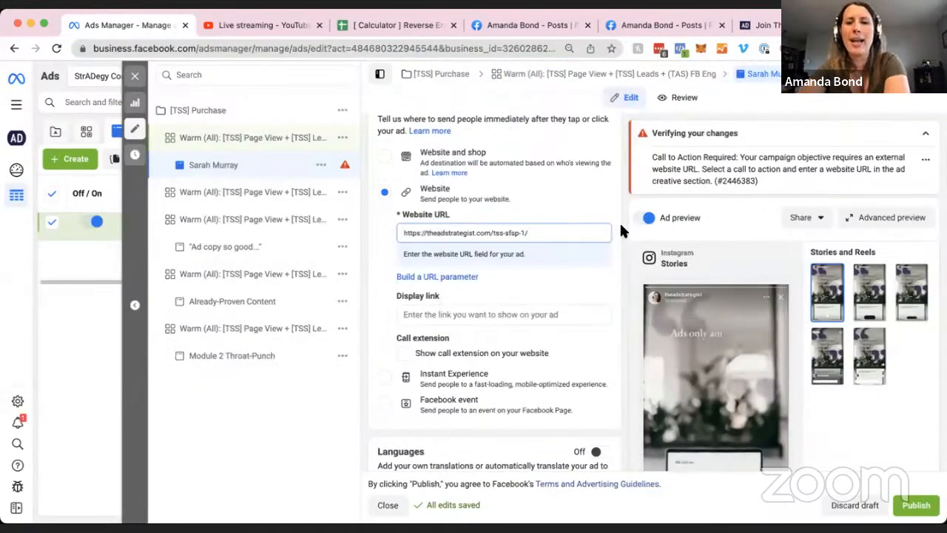
Commit the pasted Website URL so the verification error clears.
left_click(579, 169)
scroll(579, 185, "down", 2)
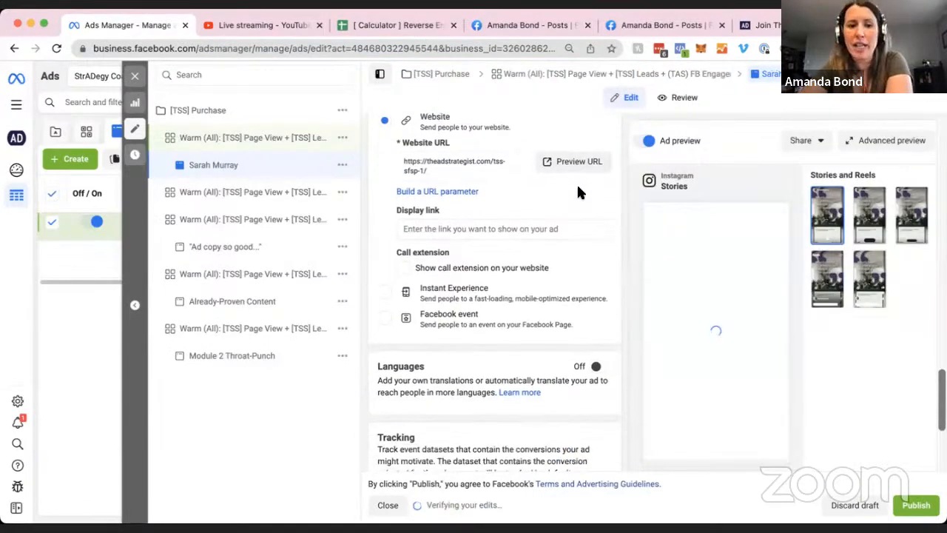
scroll(578, 190, "down", 2)
scroll(710, 370, "down", 3)
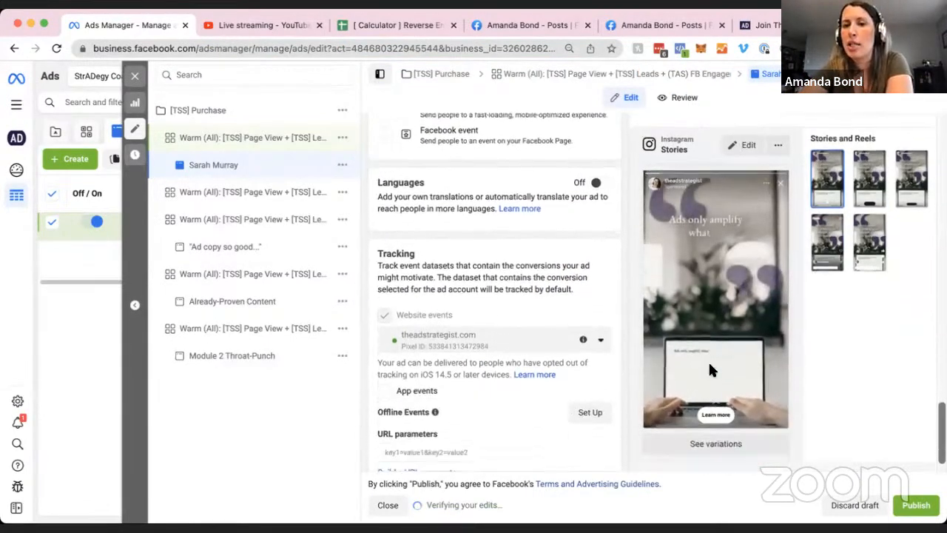
scroll(712, 370, "down", 1)
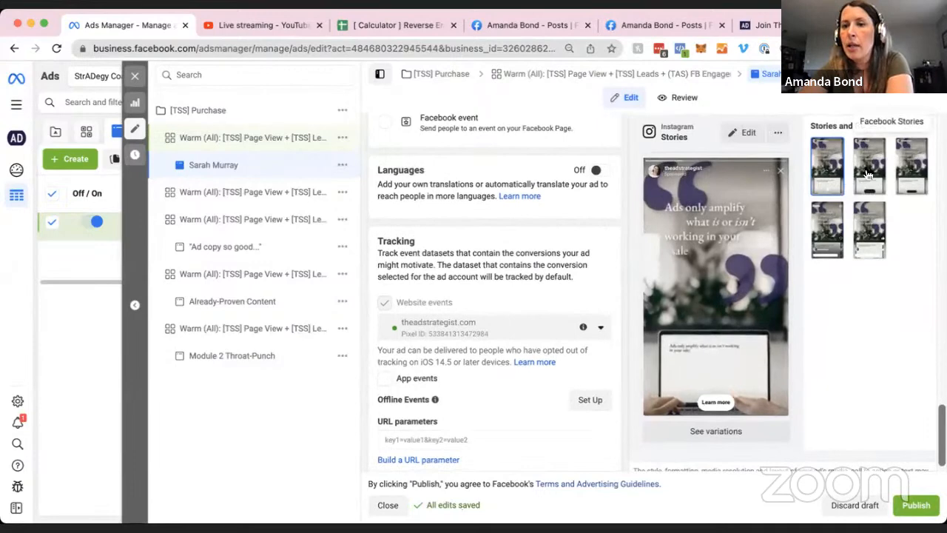
Preview the ad in Facebook Stories, Messenger Stories, Instagram Reels and Facebook Reels.
left_click(869, 174)
left_click(913, 168)
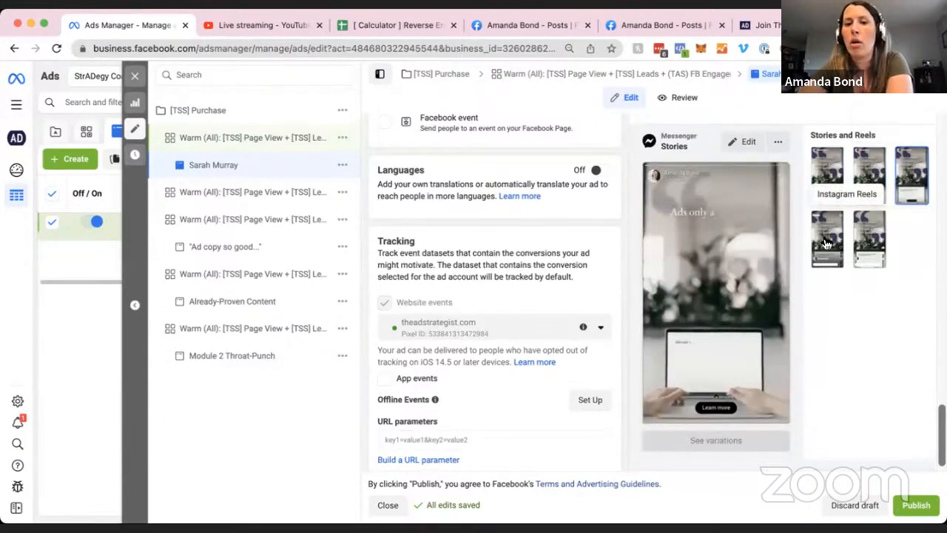
left_click(824, 246)
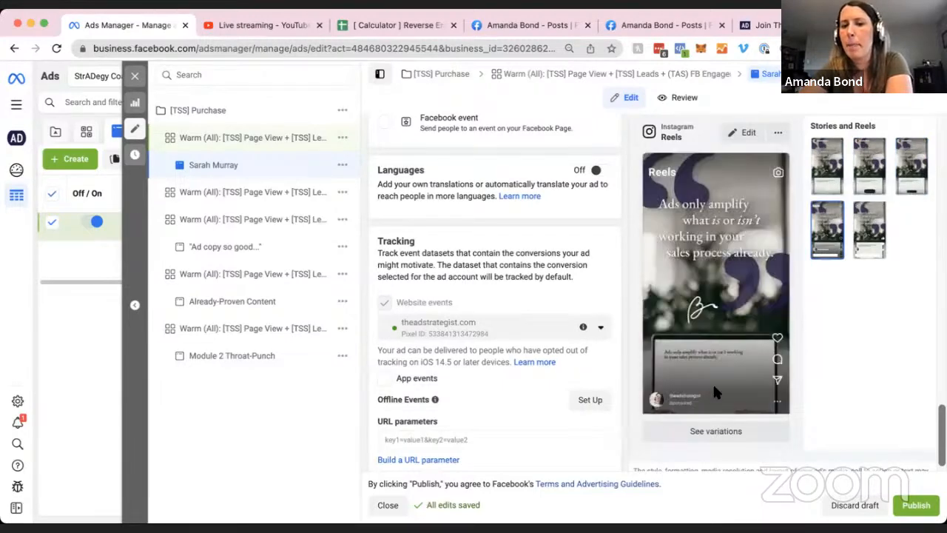
left_click(865, 237)
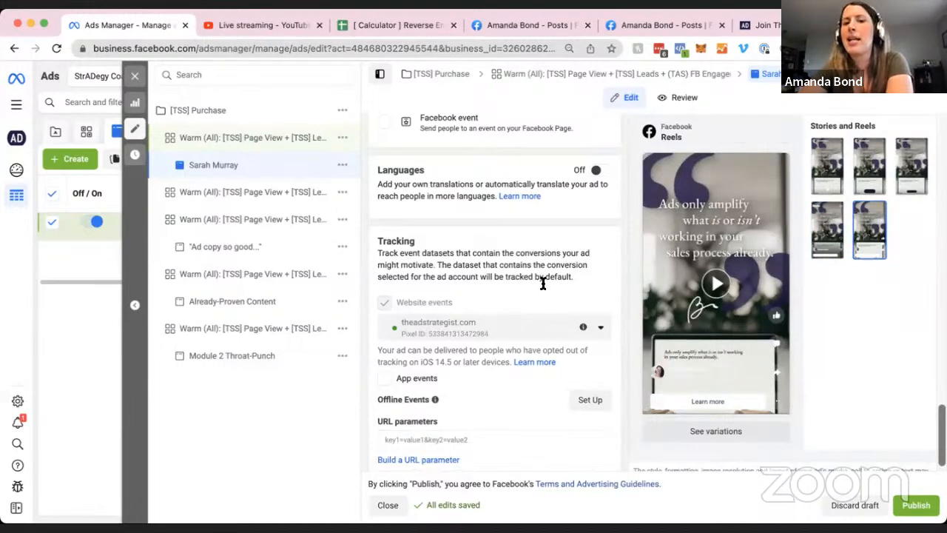
scroll(558, 282, "down", 1)
left_click(249, 138)
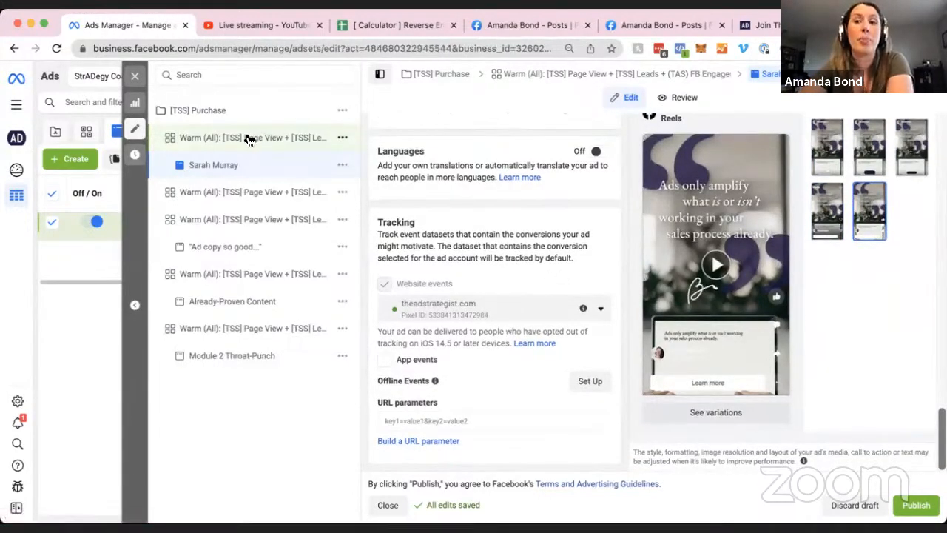
Review the ad set's Stories and Reels placements, then go back to the ad draft.
scroll(468, 294, "down", 10)
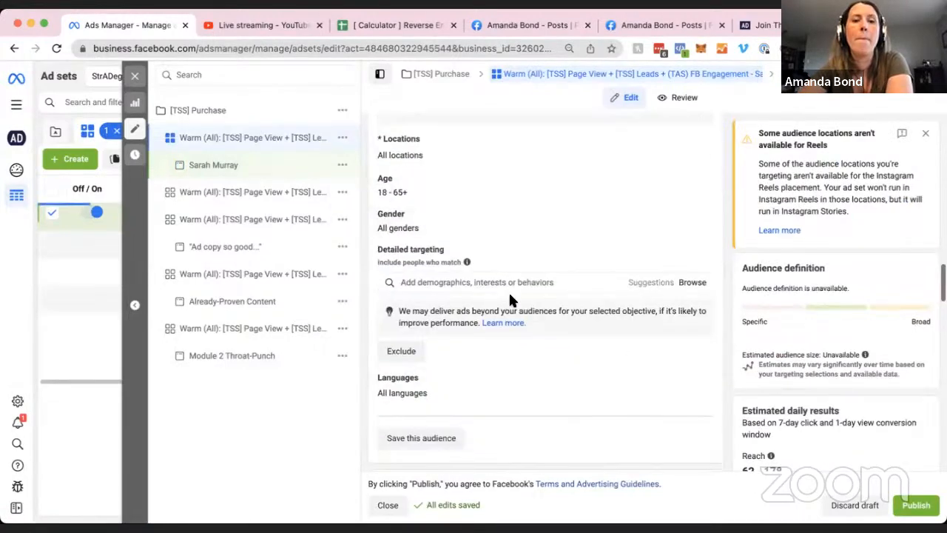
scroll(509, 298, "down", 10)
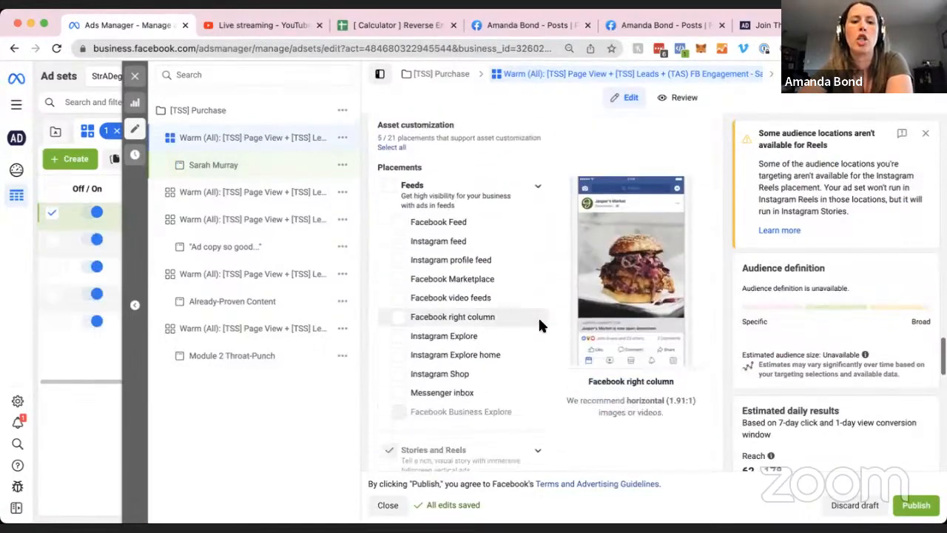
scroll(518, 322, "down", 2)
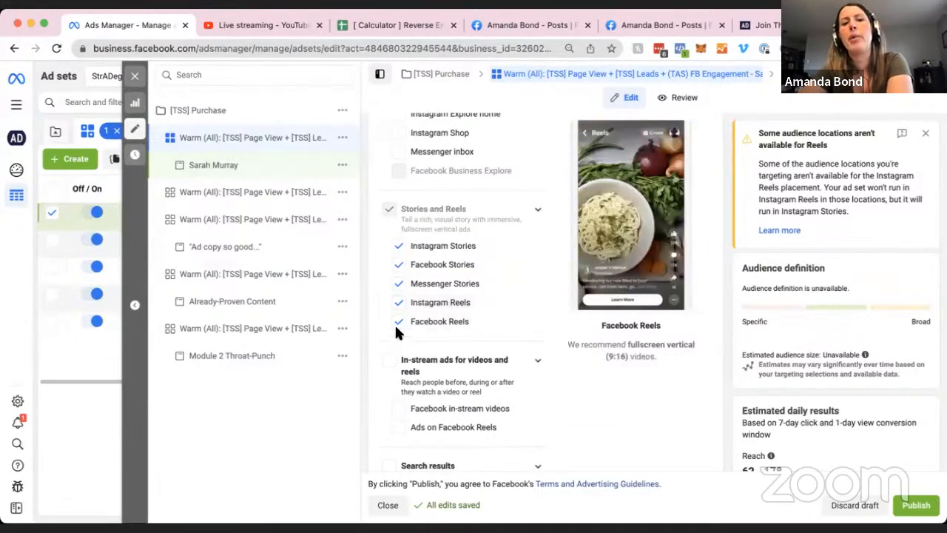
left_click(283, 170)
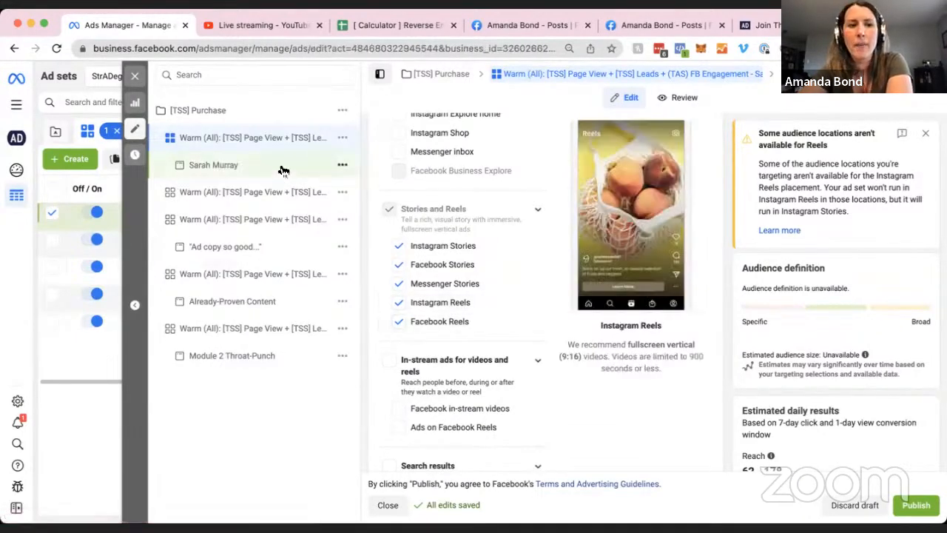
Discard the ad draft and confirm, leaving the ads table empty.
scroll(479, 310, "down", 7)
scroll(518, 309, "down", 15)
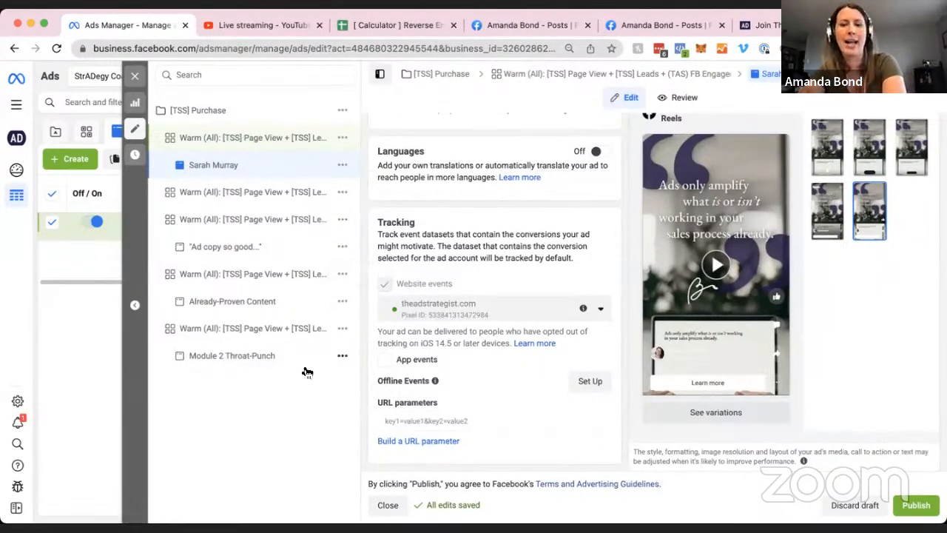
left_click(855, 506)
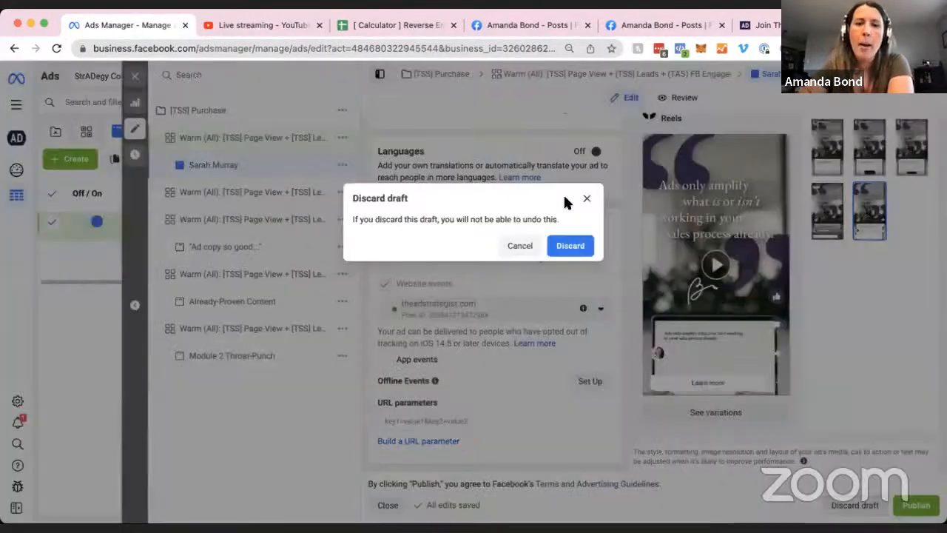
left_click(571, 246)
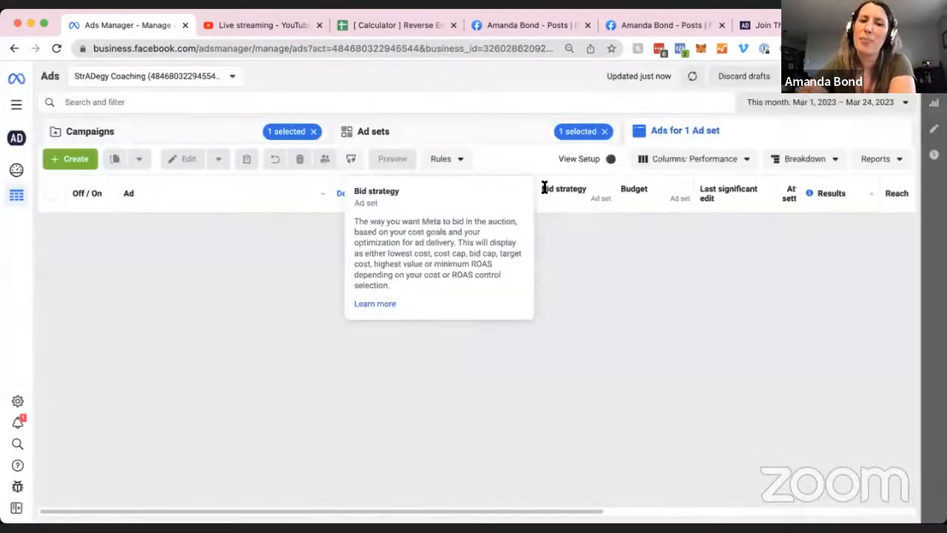